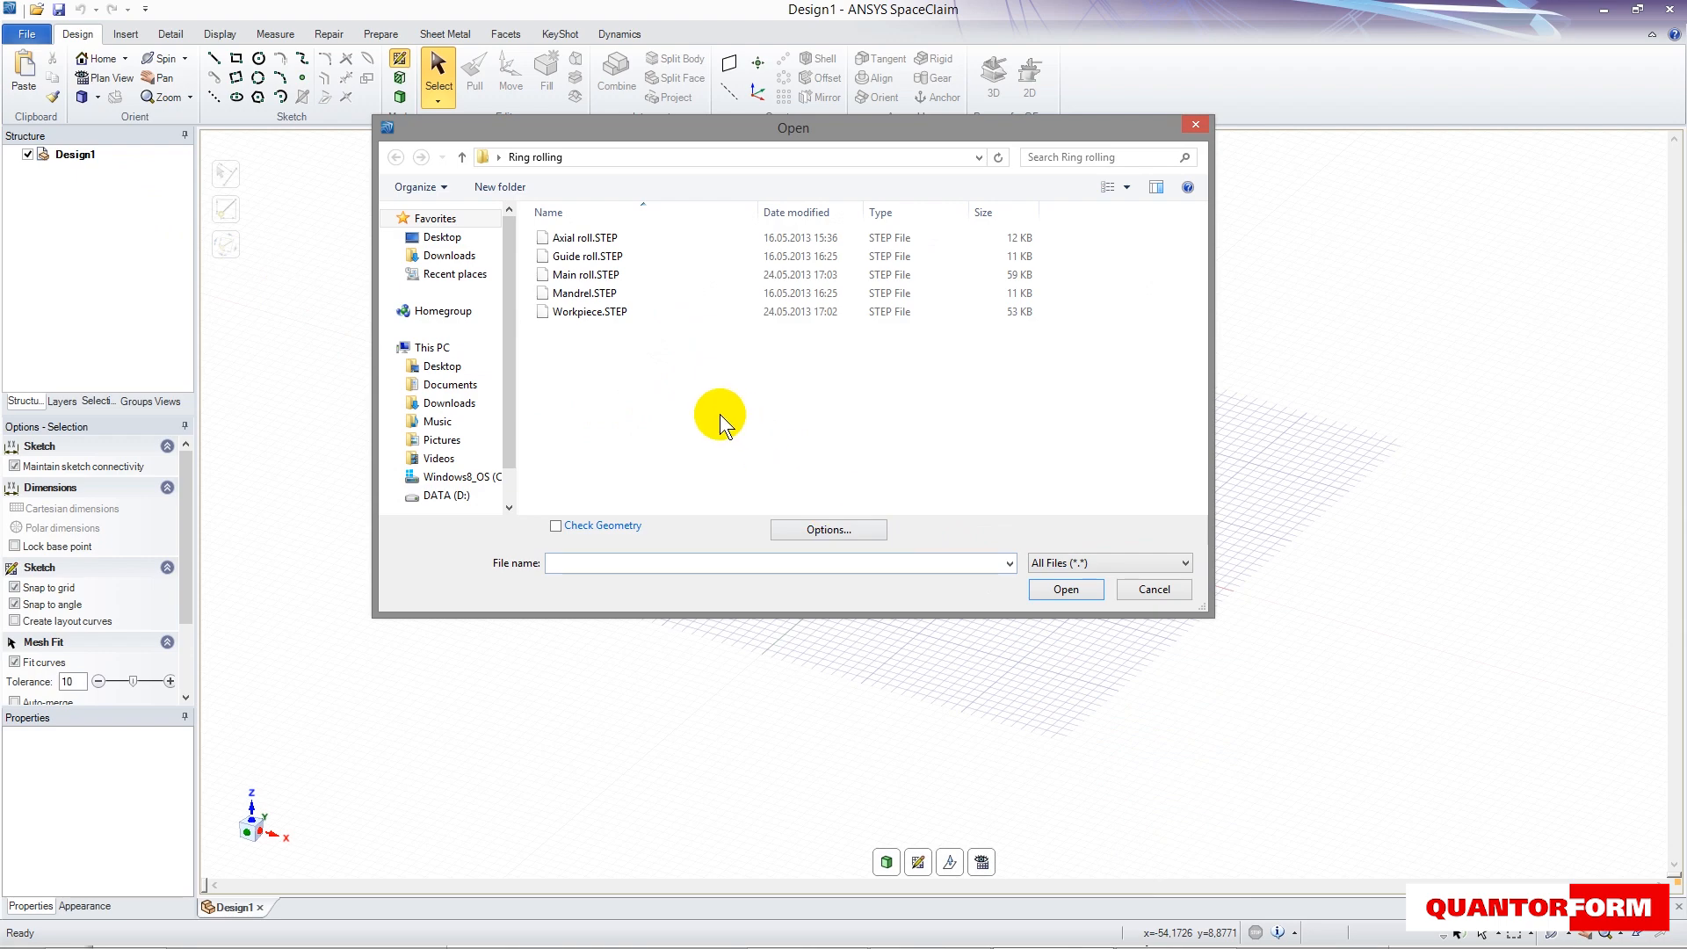
- Open the Axial roll, Guide roll, Main roll, Mandrel and Workpiece STEP files together from the Ring rolling folder
{"action": "left_click_drag", "start_coordinate": [693, 407], "coordinate": [546, 220]}
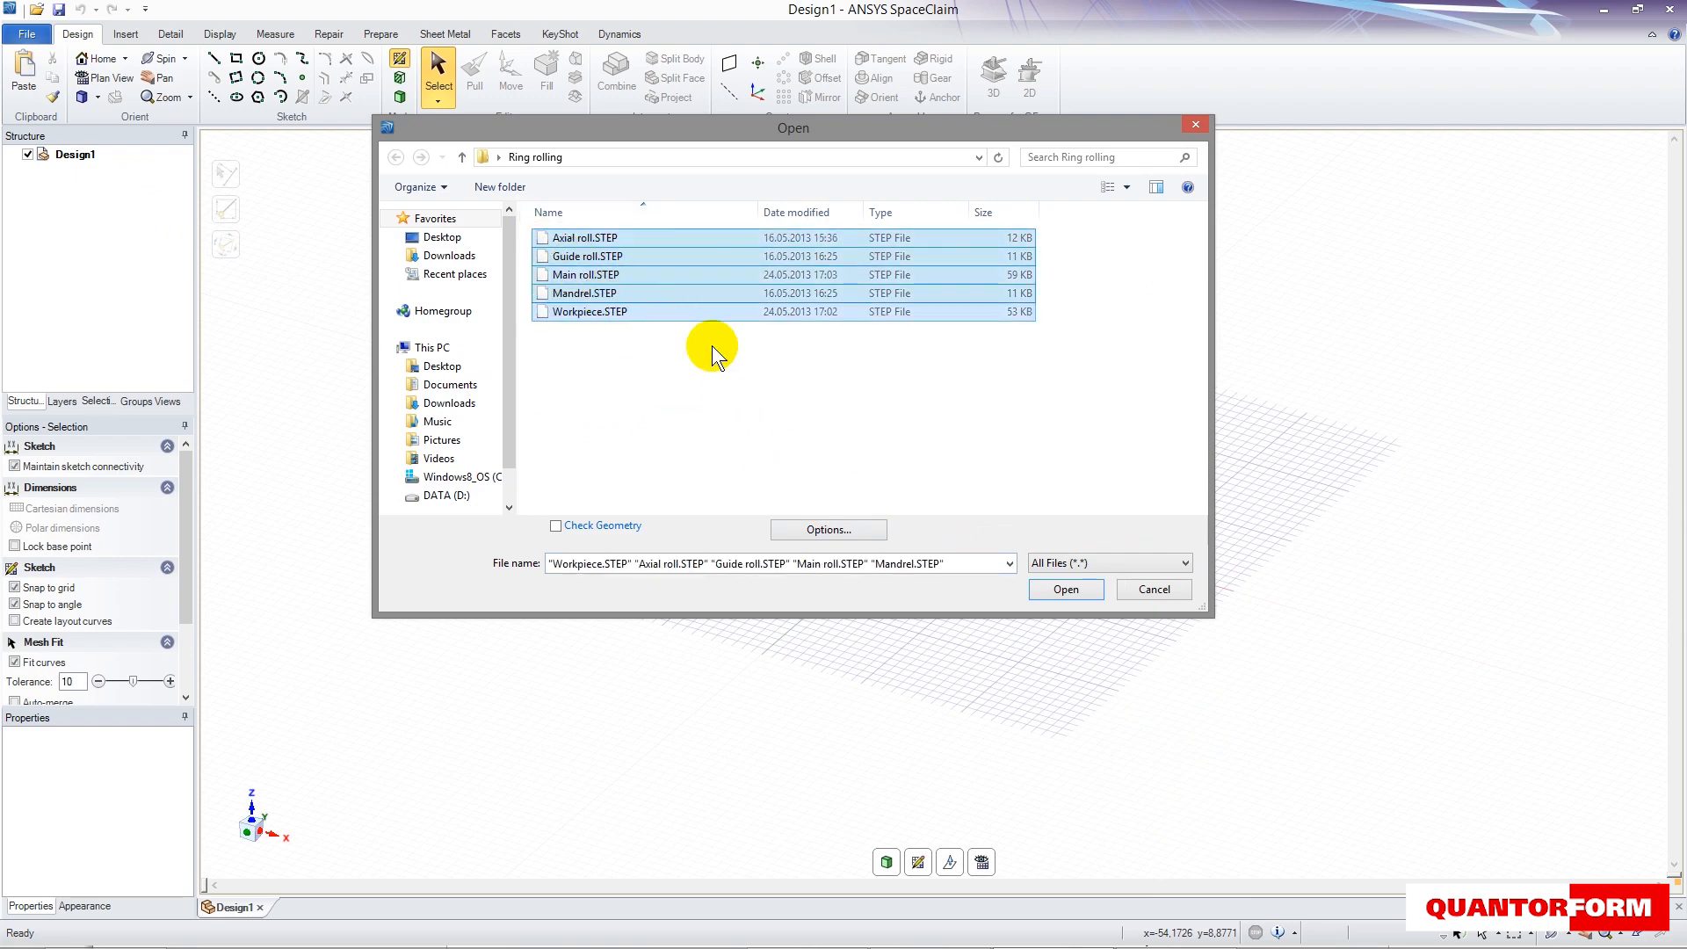
{"action": "left_click", "coordinate": [1057, 590]}
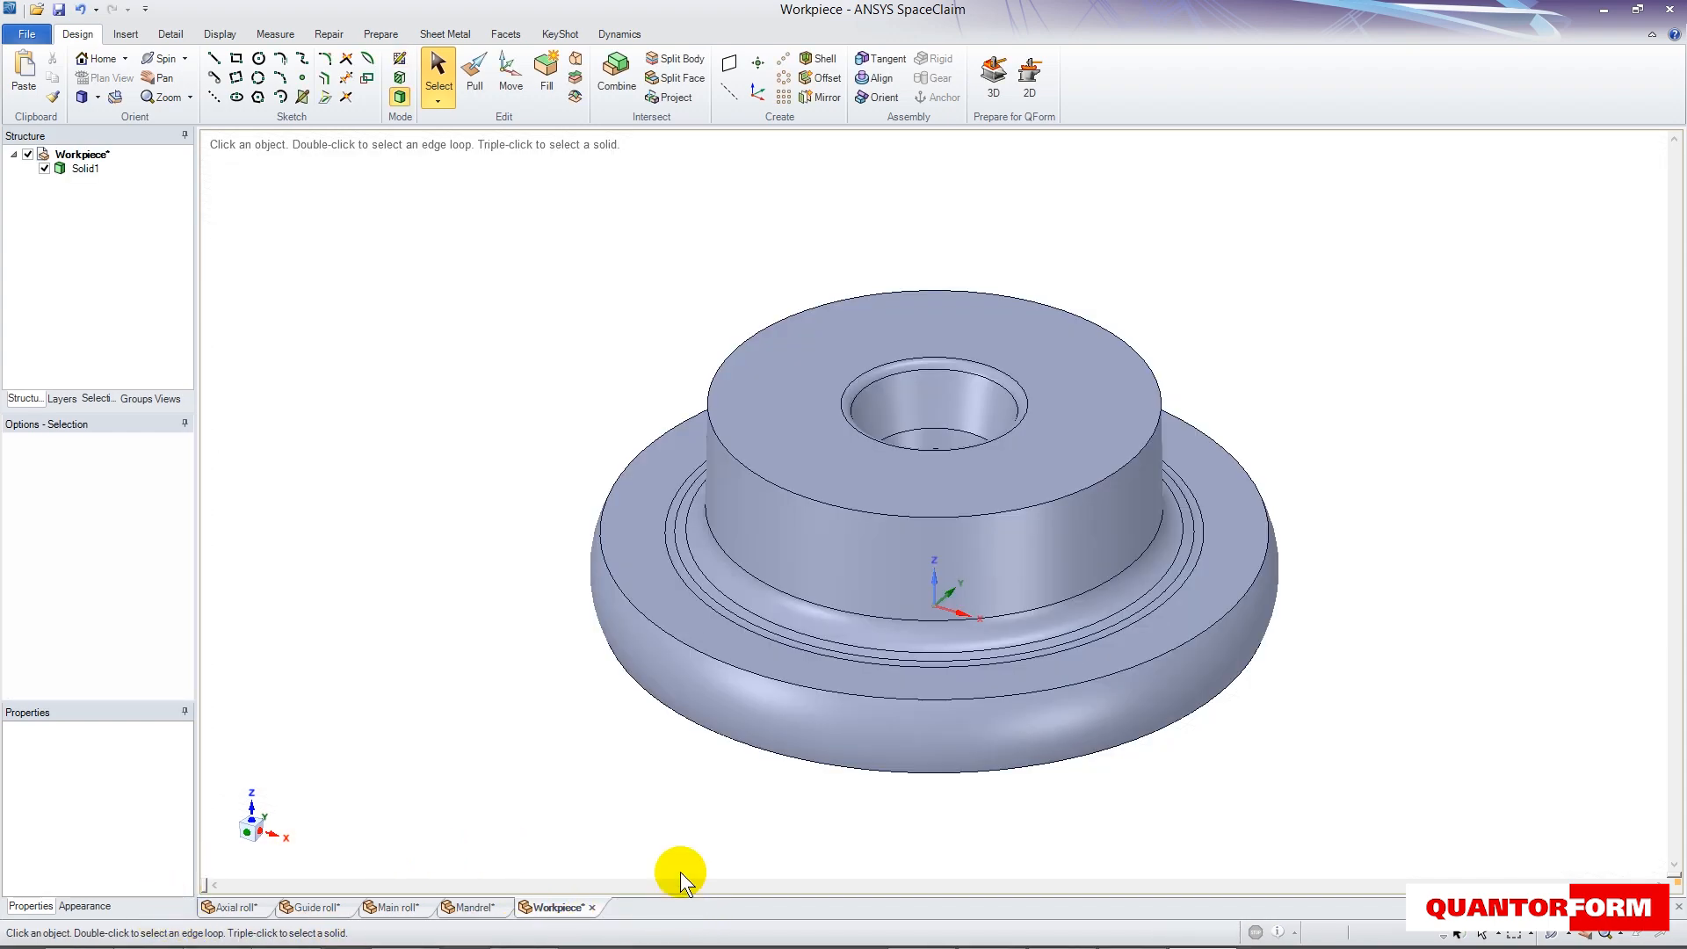
- Copy the mandrel solid and the main roll solid from their own documents into the Workpiece document
{"action": "left_click", "coordinate": [472, 908]}
{"action": "left_click", "coordinate": [76, 168]}
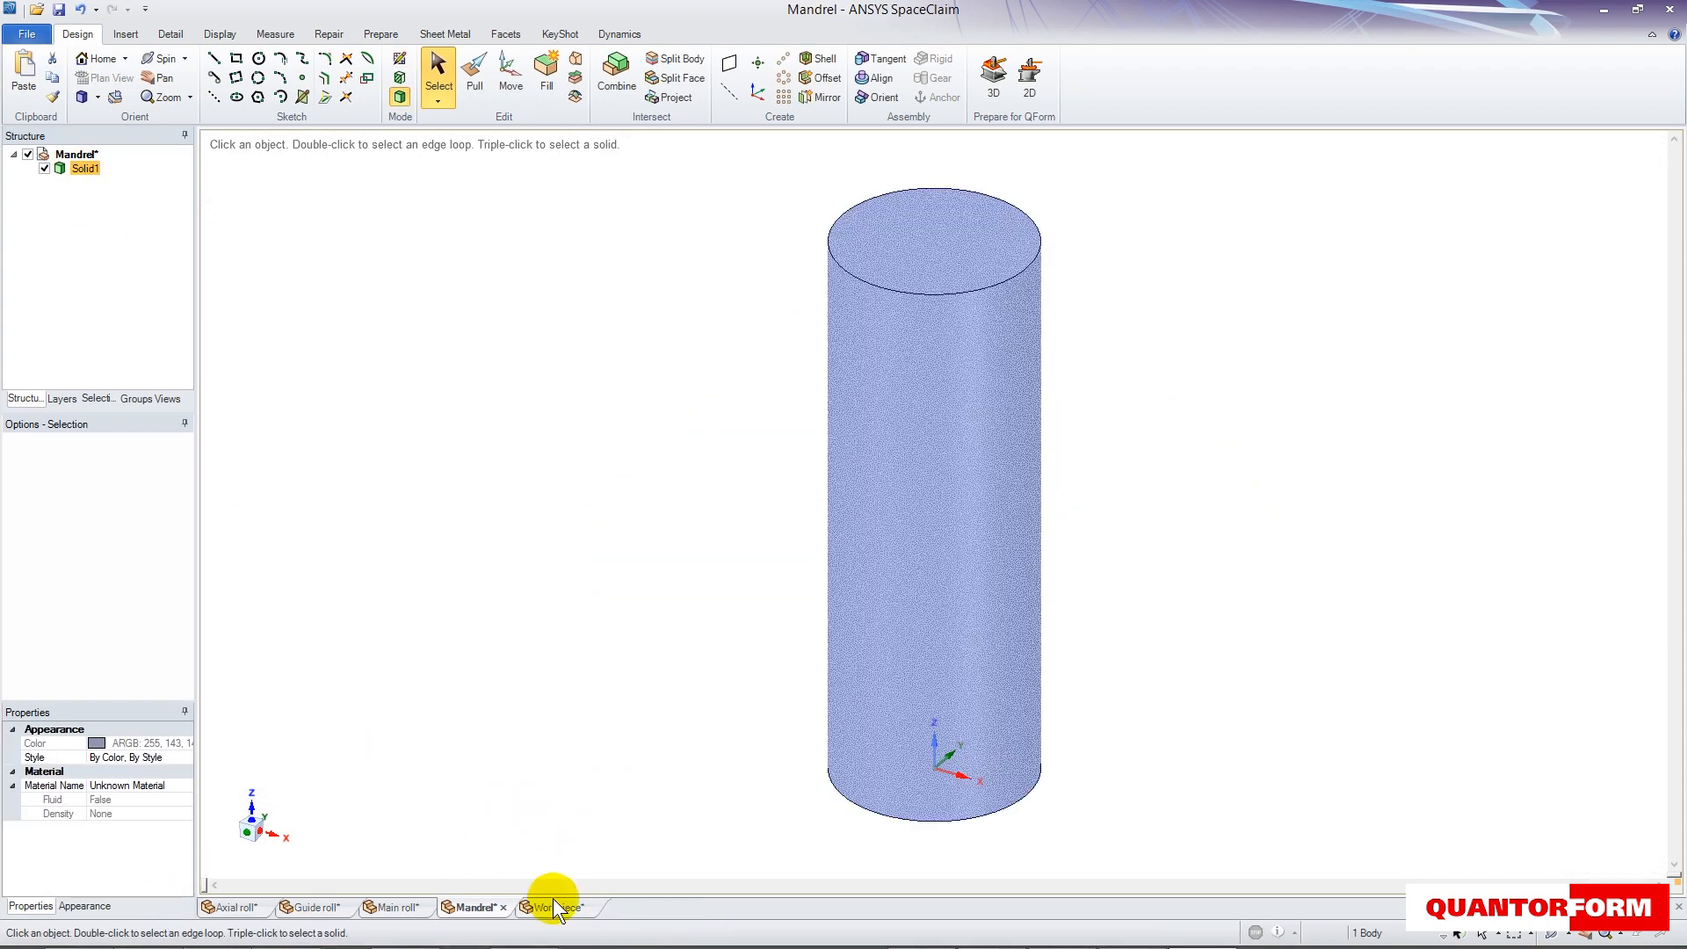
{"action": "left_click", "coordinate": [559, 907]}
{"action": "key", "text": "ctrl+v"}
{"action": "left_click", "coordinate": [401, 908]}
{"action": "left_click", "coordinate": [82, 169]}
{"action": "key", "text": "ctrl+c"}
{"action": "left_click", "coordinate": [558, 908]}
{"action": "key", "text": "ctrl+v"}
- Copy the guide roll solid and the axial roll solid from their own documents into the Workpiece document
{"action": "left_click", "coordinate": [316, 908]}
{"action": "left_click", "coordinate": [79, 168]}
{"action": "key", "text": "ctrl+c"}
{"action": "left_click", "coordinate": [555, 908]}
{"action": "key", "text": "ctrl+v"}
{"action": "left_click", "coordinate": [230, 907]}
{"action": "left_click", "coordinate": [81, 169]}
{"action": "key", "text": "ctrl+c"}
{"action": "left_click", "coordinate": [556, 907]}
{"action": "key", "text": "ctrl+v"}
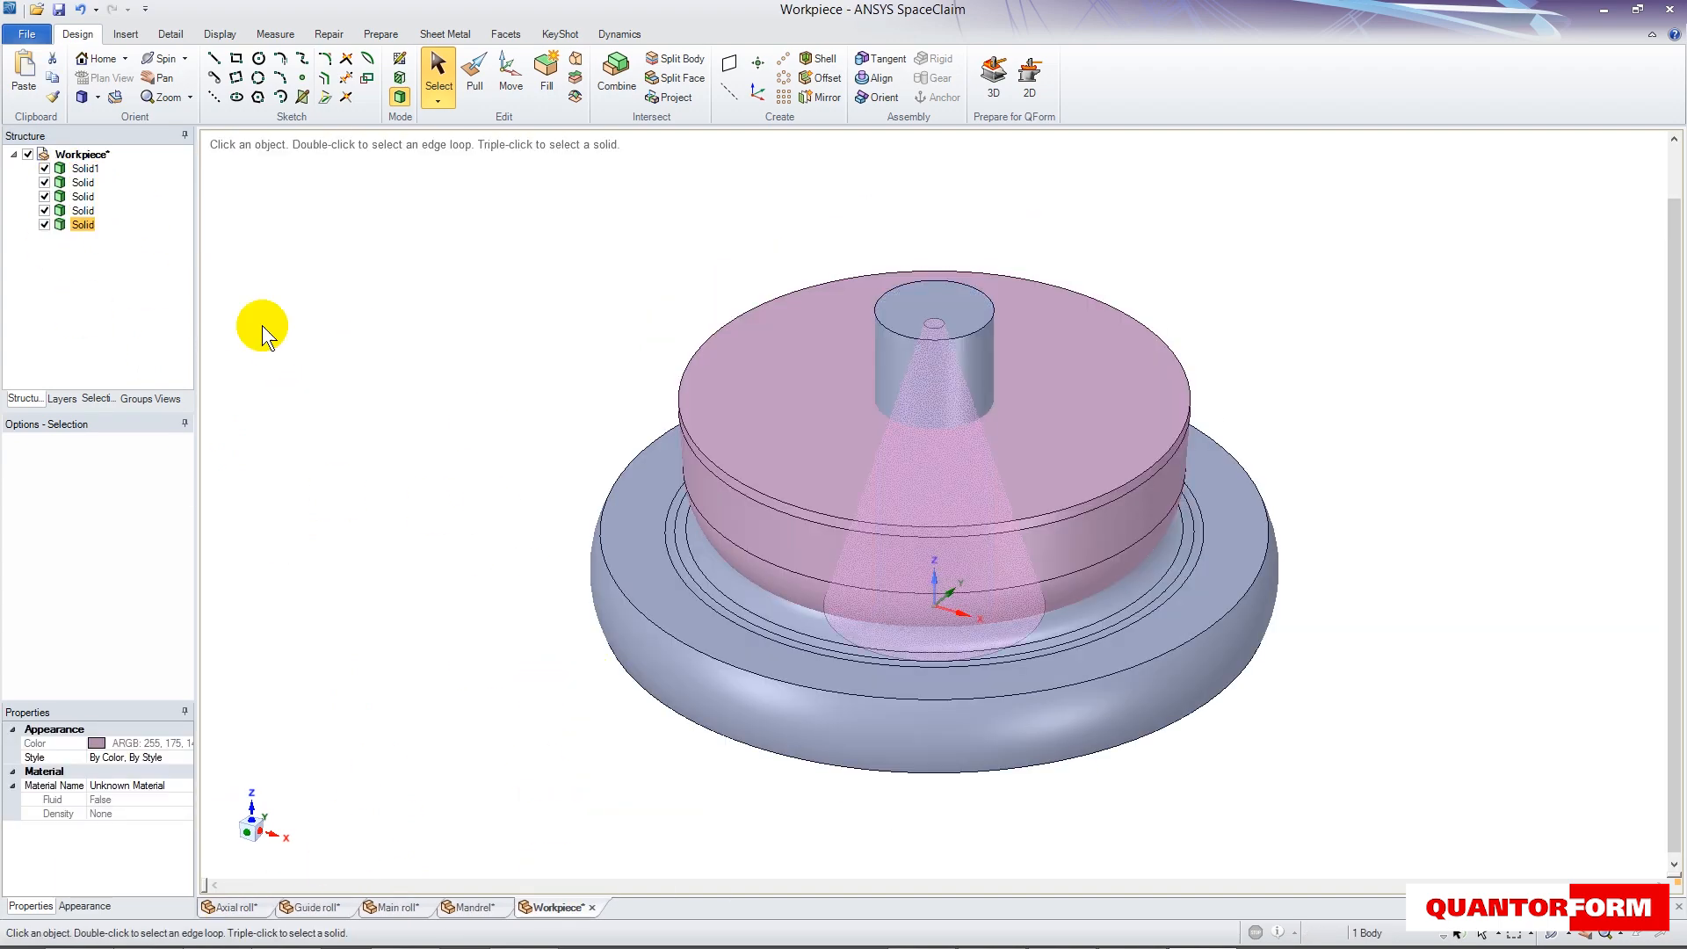
- In front view, rename Solid1 as Workpiece and the first pasted solid as Mandrel
{"action": "left_click", "coordinate": [97, 167]}
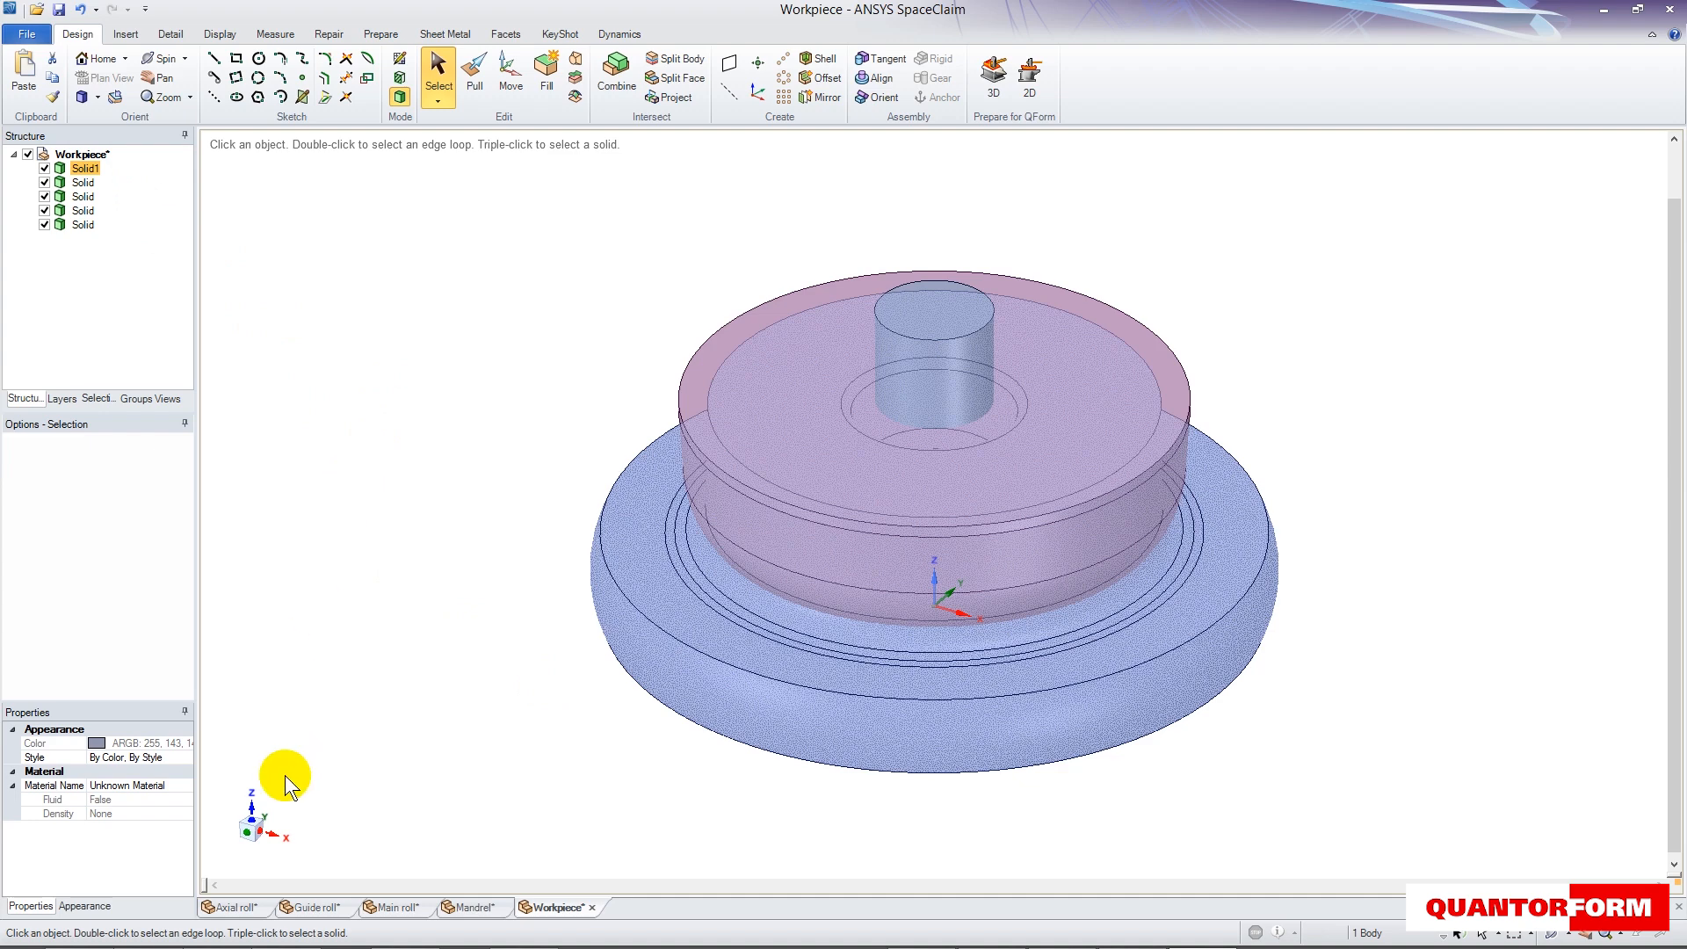
{"action": "mouse_move", "coordinate": [253, 834]}
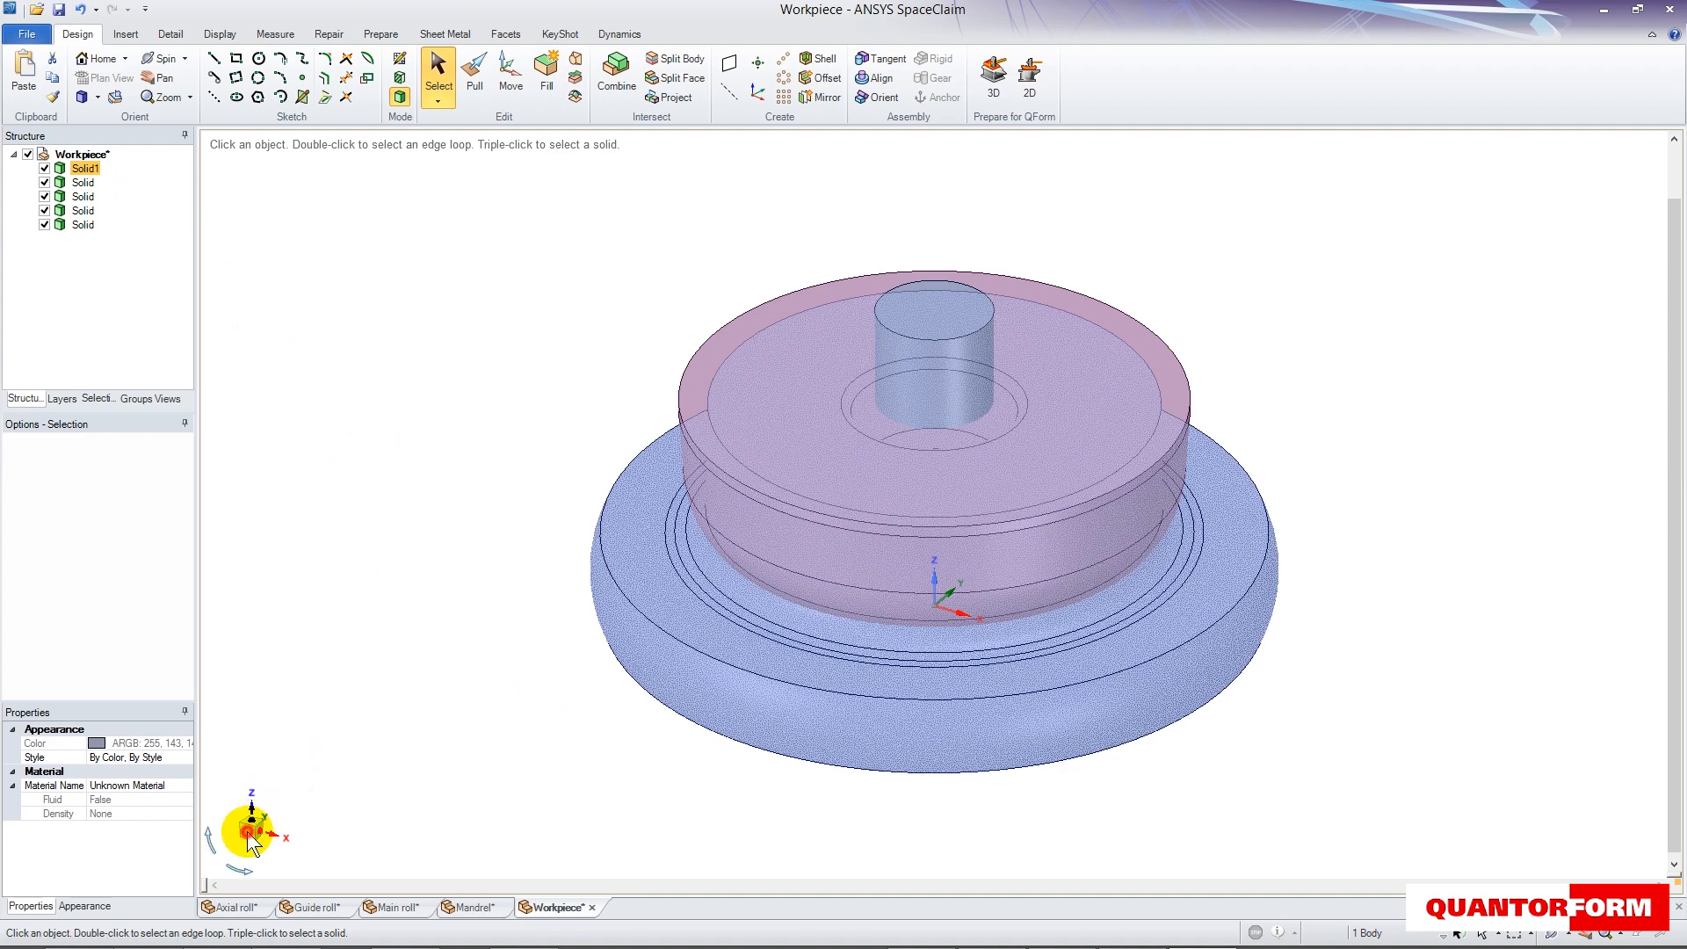
{"action": "left_click", "coordinate": [249, 835]}
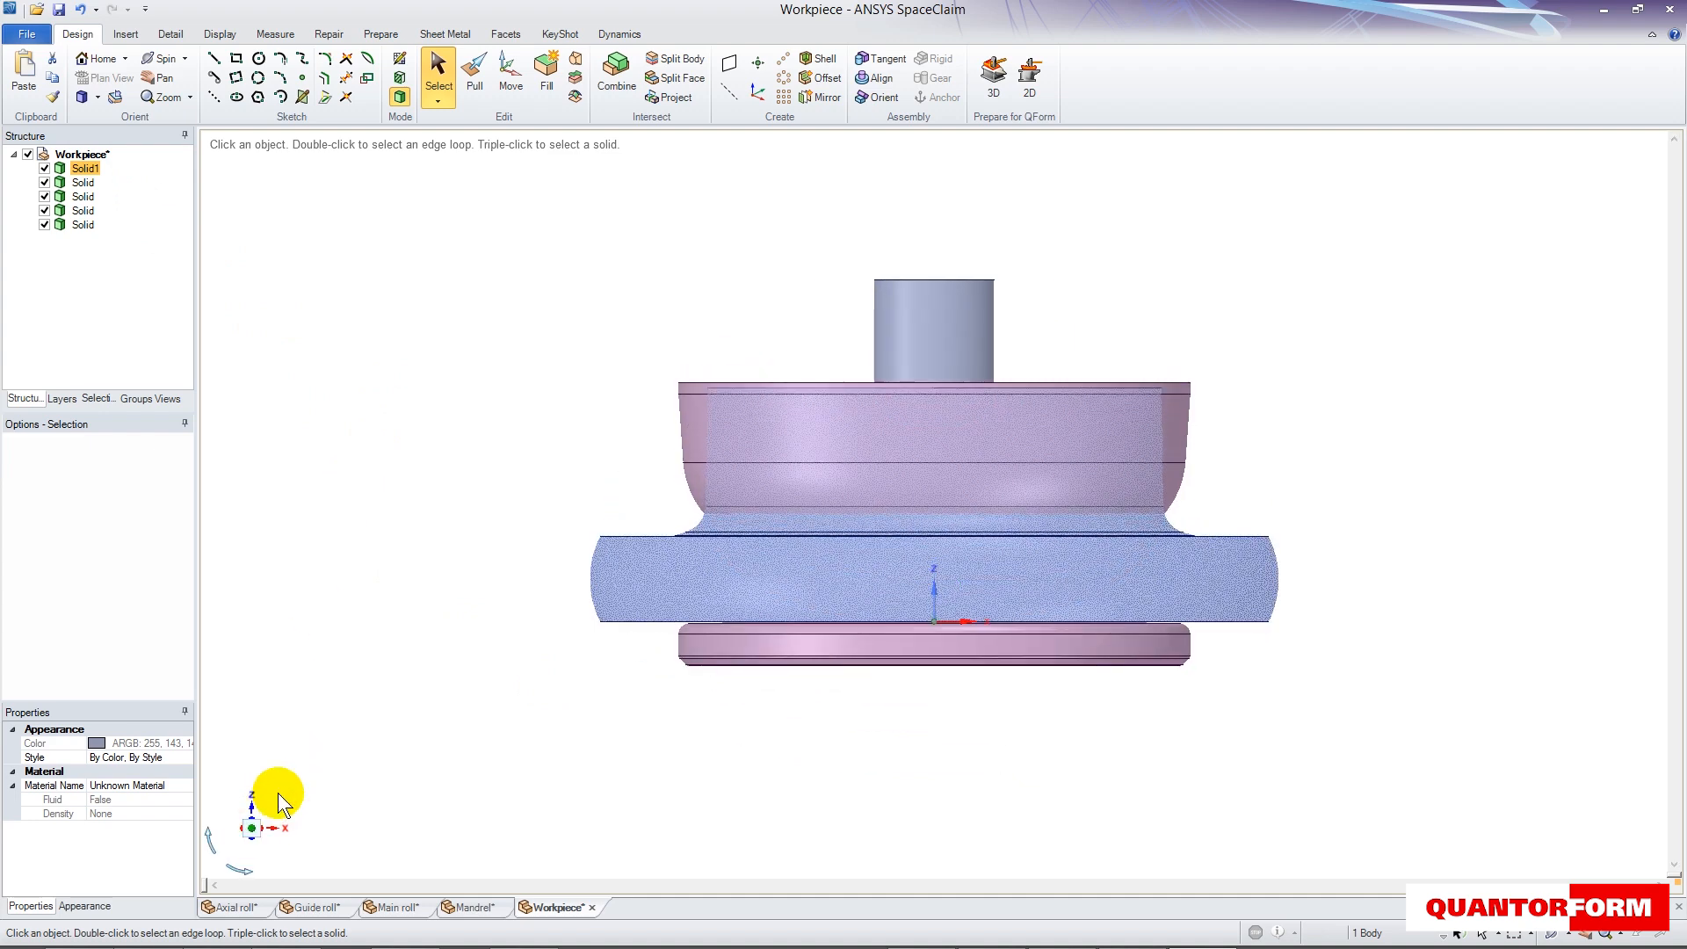
{"action": "right_click", "coordinate": [87, 171]}
{"action": "left_click", "coordinate": [120, 244]}
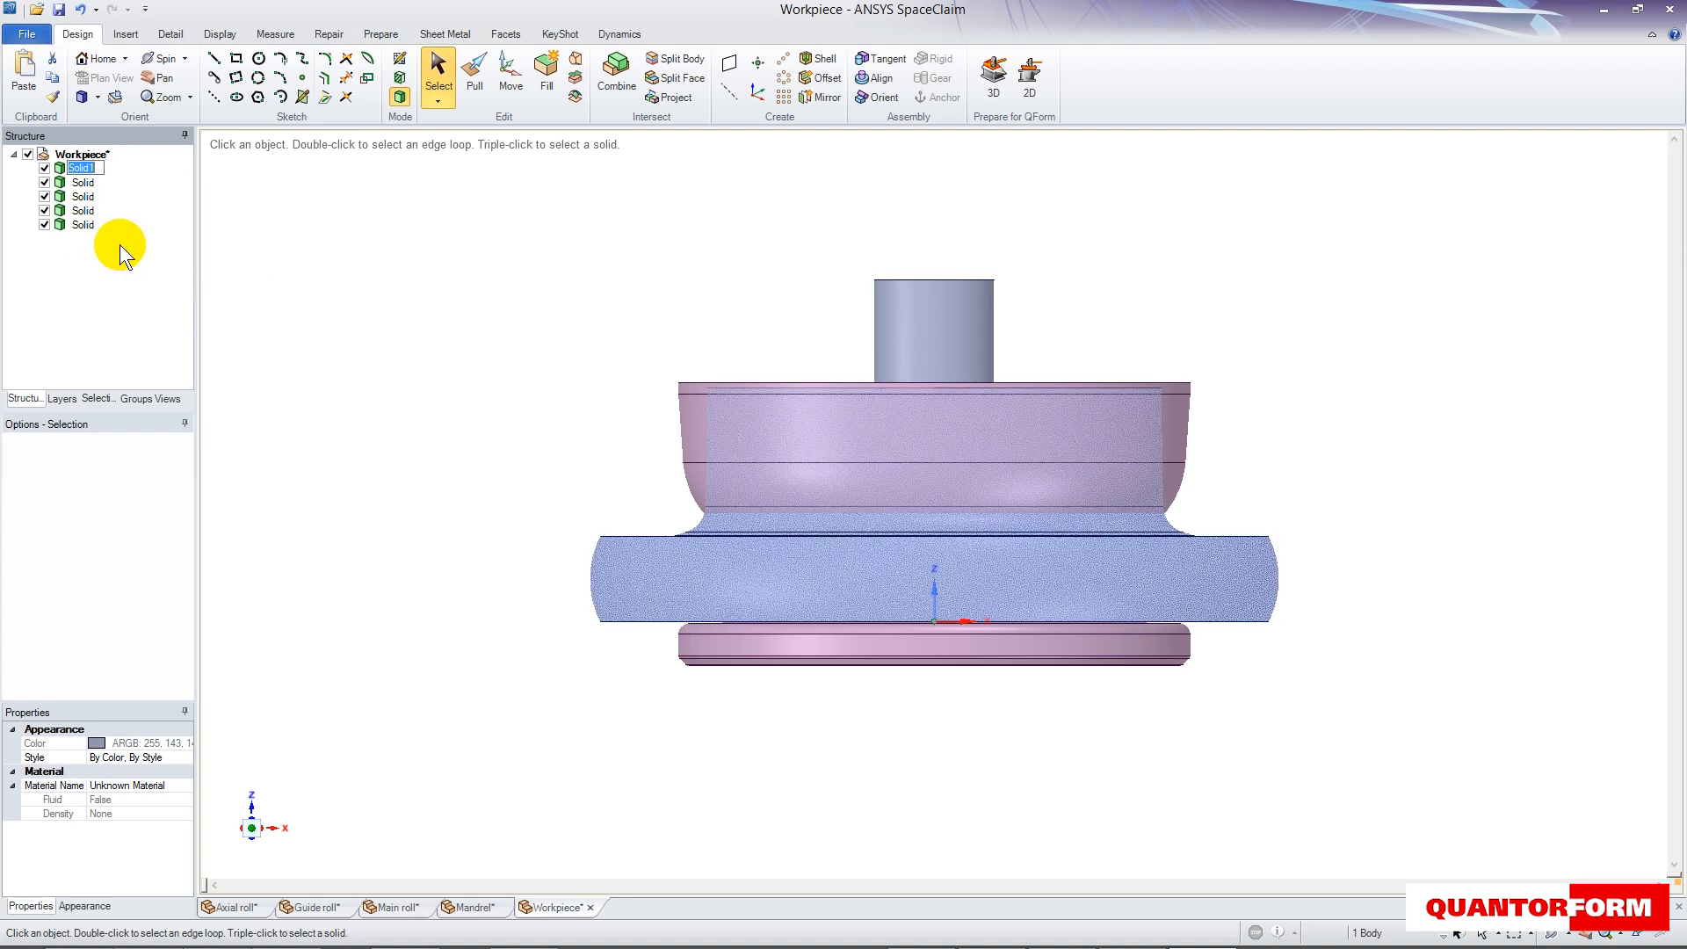
{"action": "type", "text": "Workpiece"}
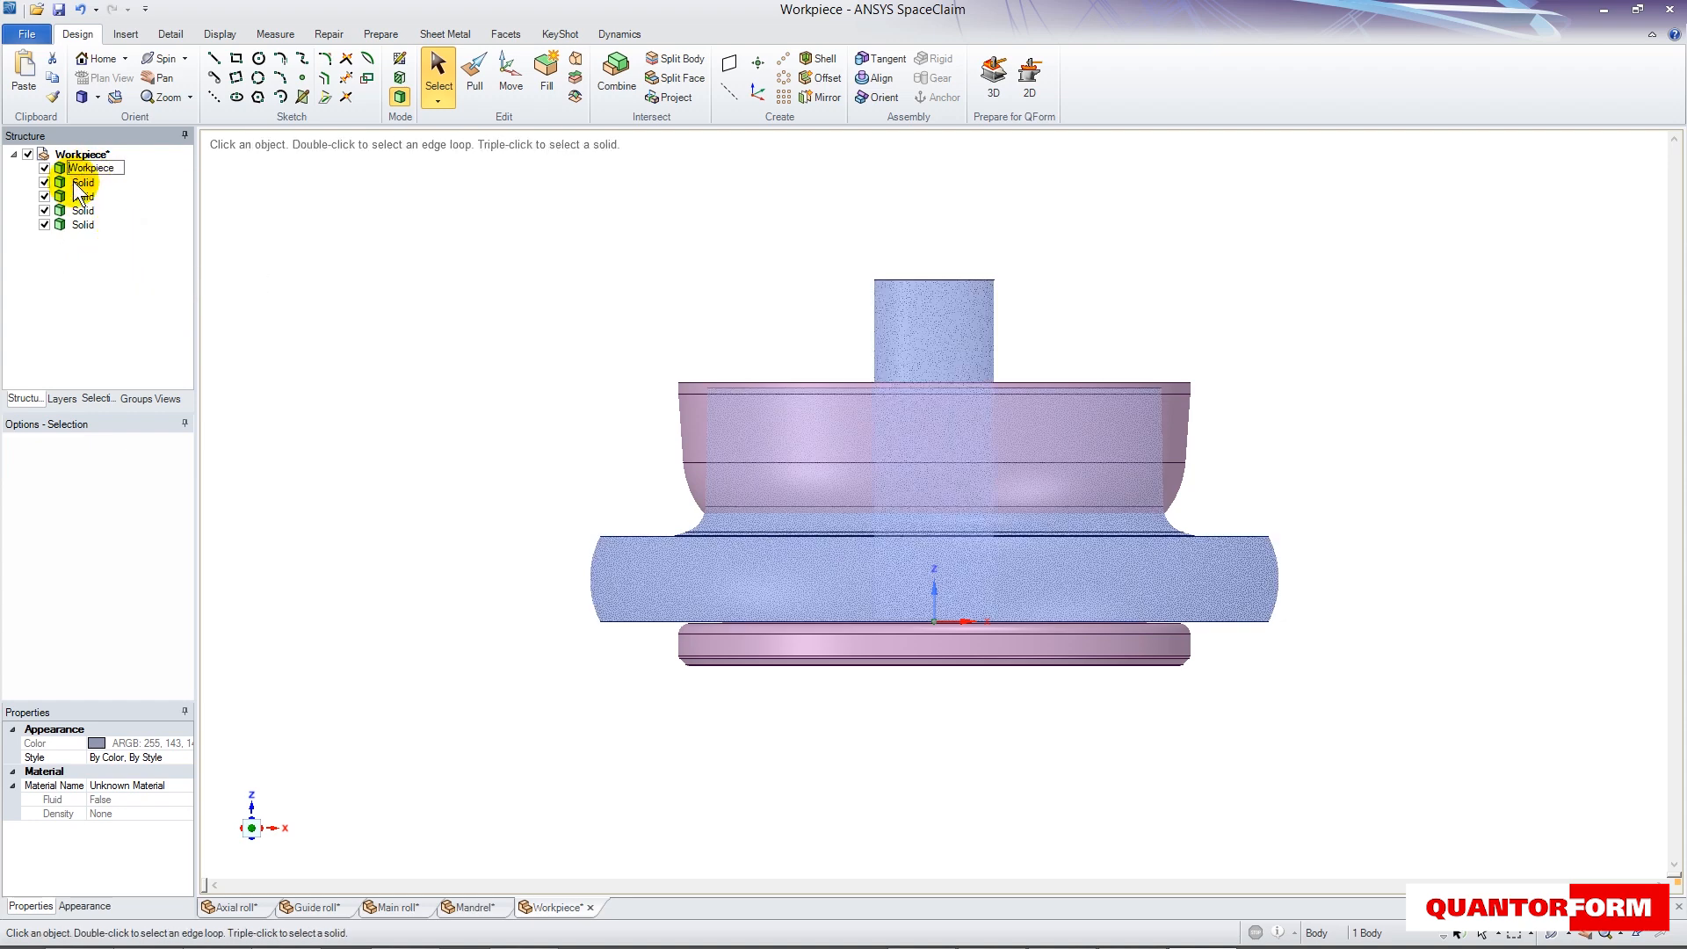
{"action": "right_click", "coordinate": [73, 181]}
{"action": "left_click", "coordinate": [113, 260]}
{"action": "type", "text": "Mandrel"}
- Rename the remaining three solids, in order, as Main roll, Guide roll and Axial roll
{"action": "right_click", "coordinate": [77, 194]}
{"action": "left_click", "coordinate": [139, 275]}
{"action": "type", "text": "Main roll"}
{"action": "right_click", "coordinate": [81, 209]}
{"action": "left_click", "coordinate": [114, 286]}
{"action": "type", "text": "Guide roll"}
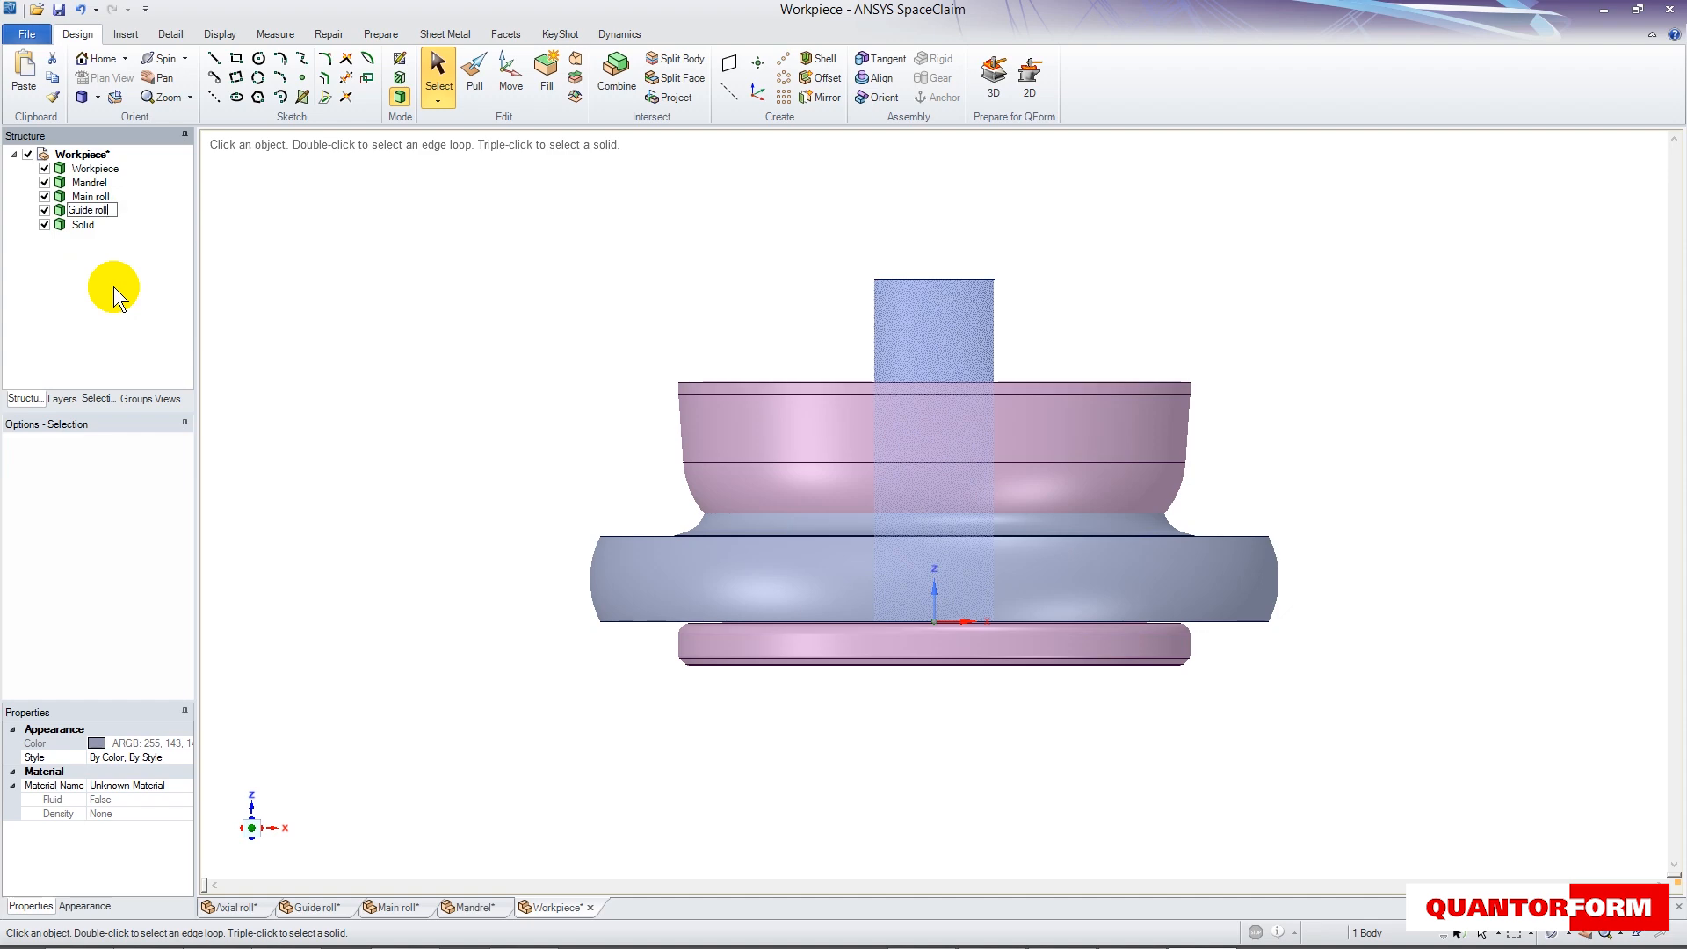
{"action": "right_click", "coordinate": [86, 224]}
{"action": "left_click", "coordinate": [132, 324]}
{"action": "type", "text": "Axial roll"}
{"action": "key", "text": "Return"}
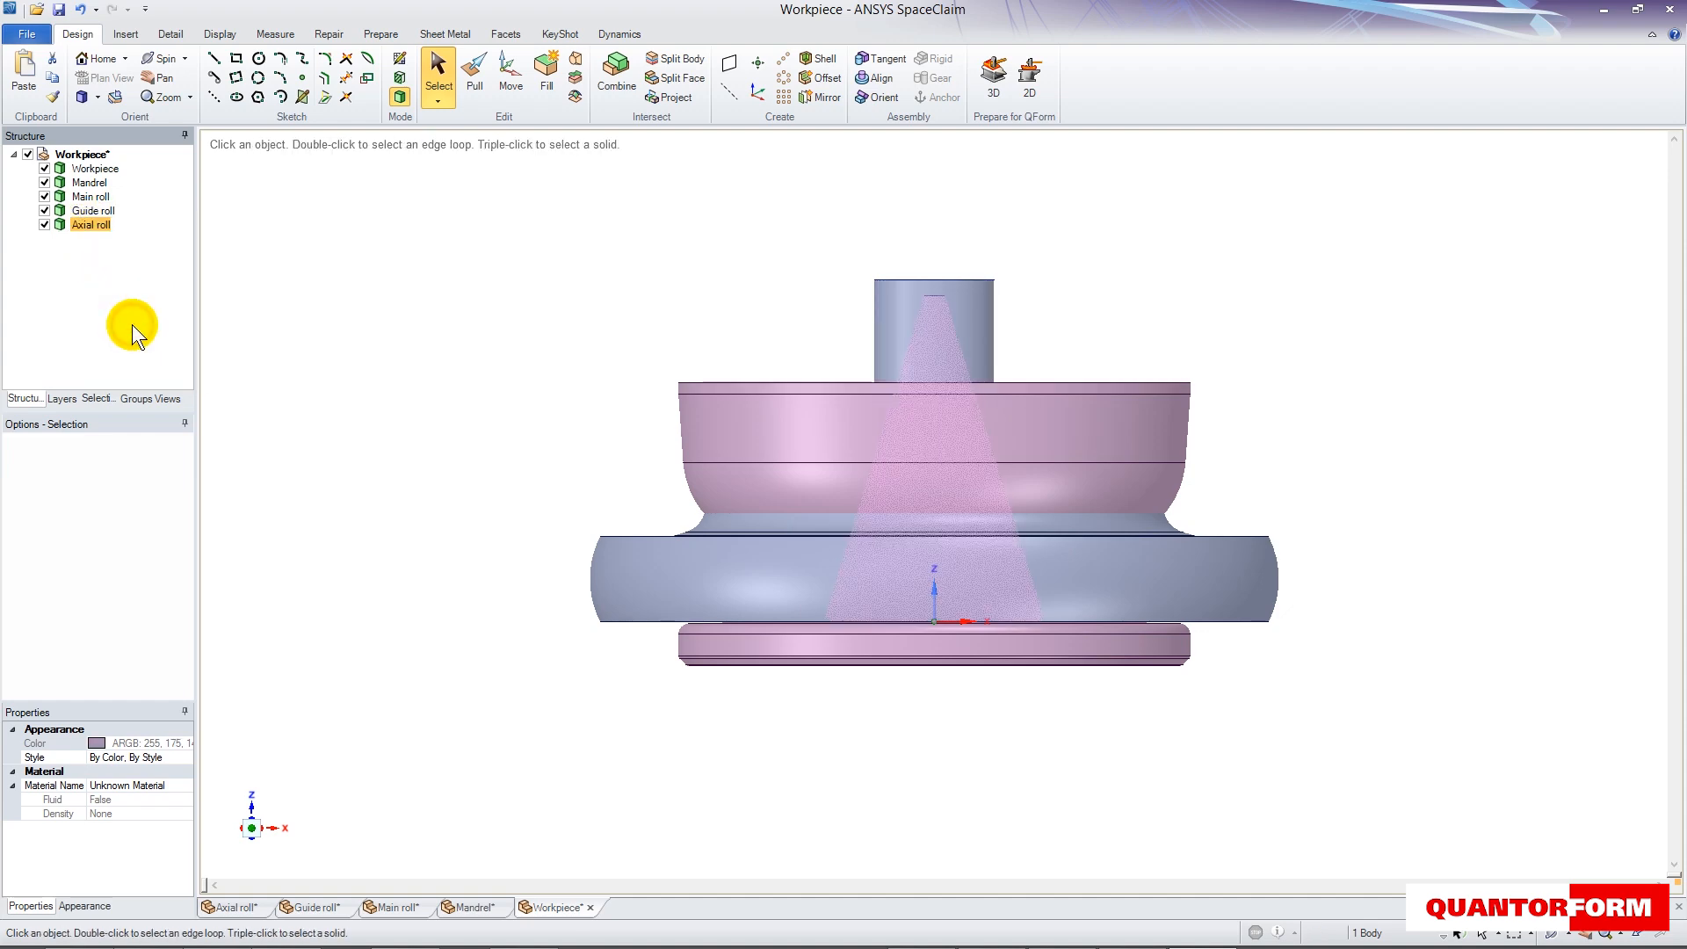
- Lock the Workpiece body and create a plane through the Z and X axes of the origin
{"action": "right_click", "coordinate": [98, 171]}
{"action": "left_click", "coordinate": [124, 263]}
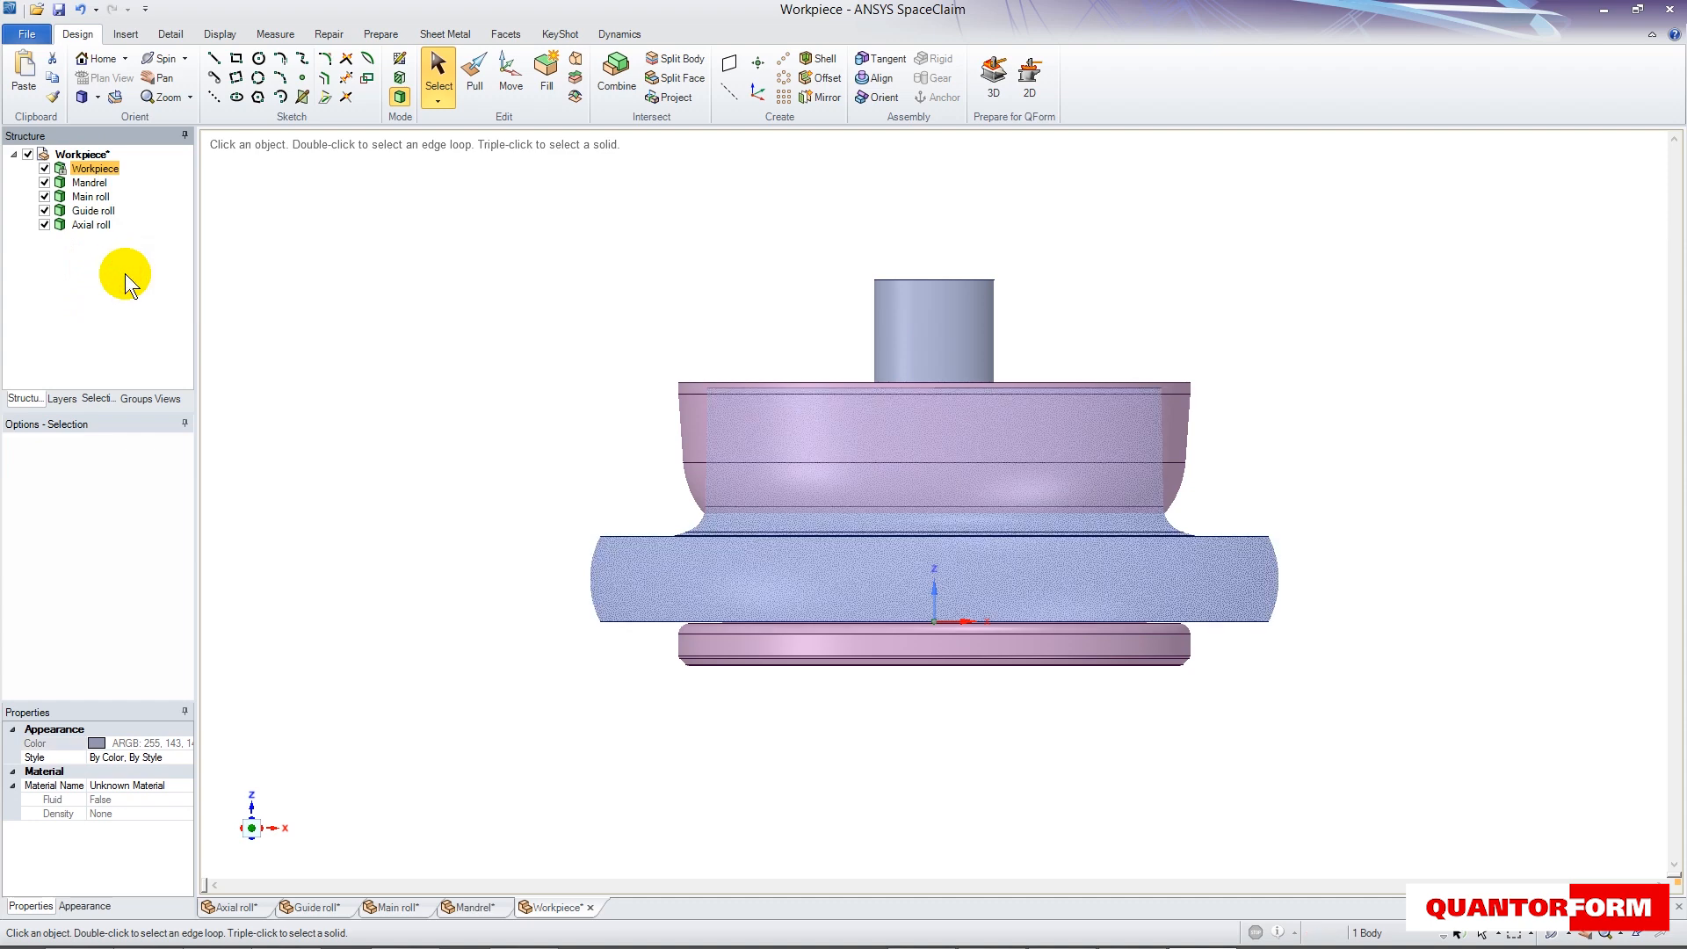
{"action": "left_click", "coordinate": [935, 590]}
{"action": "left_click", "coordinate": [968, 618], "text": "ctrl"}
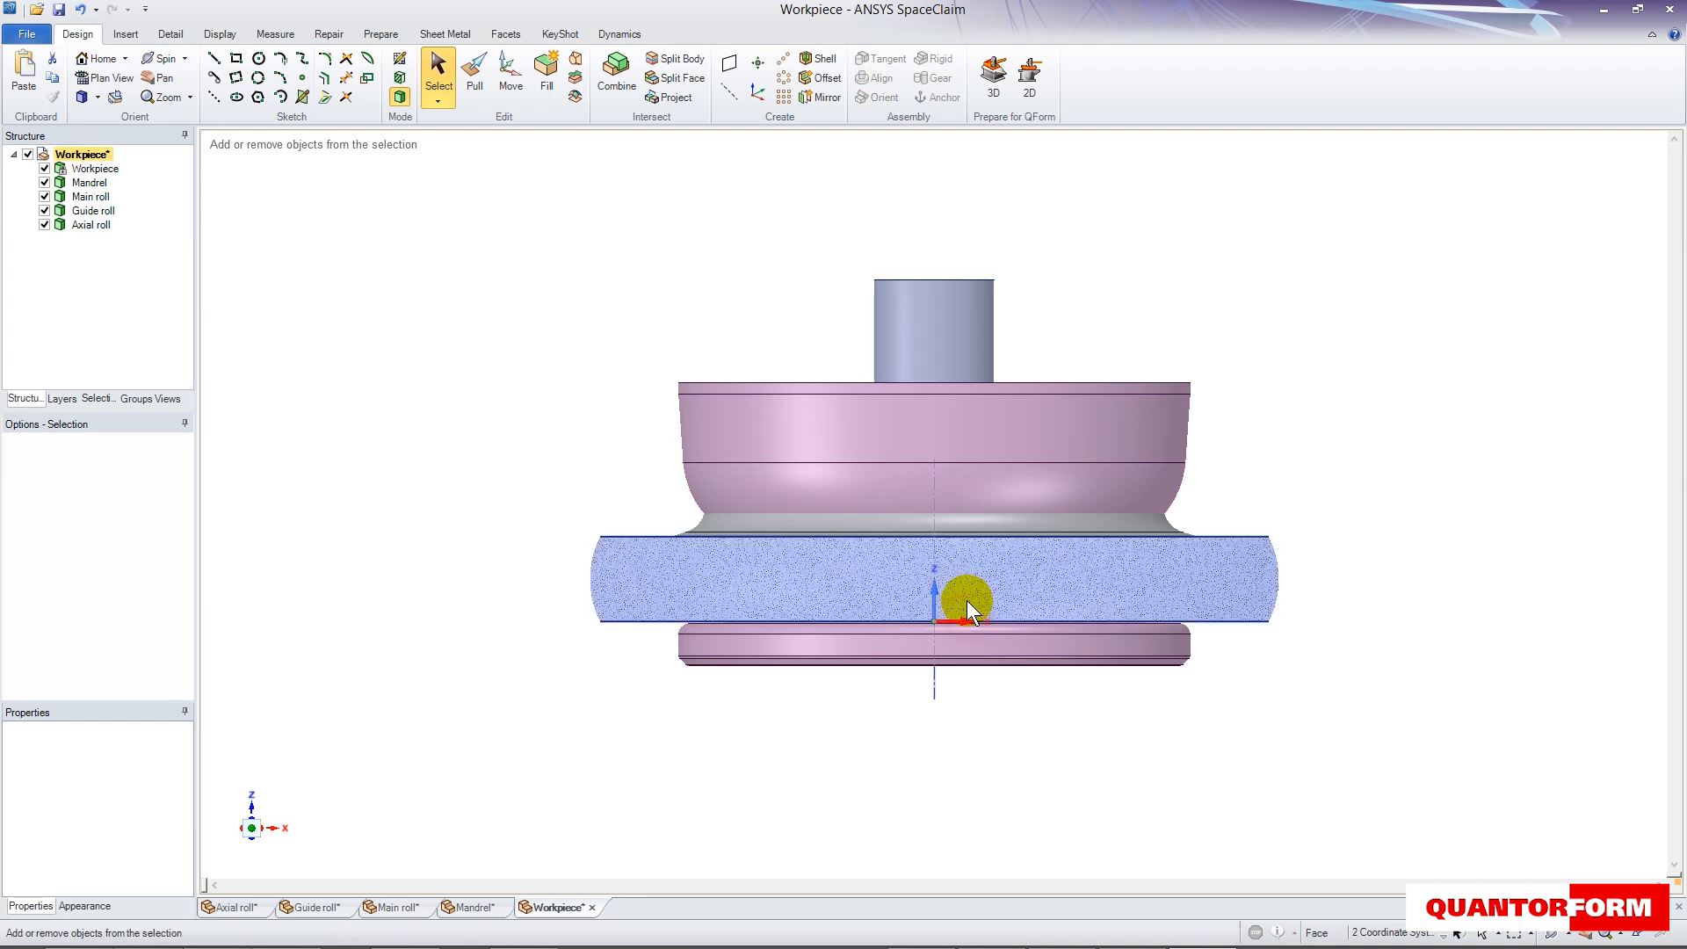
{"action": "left_click", "coordinate": [727, 65]}
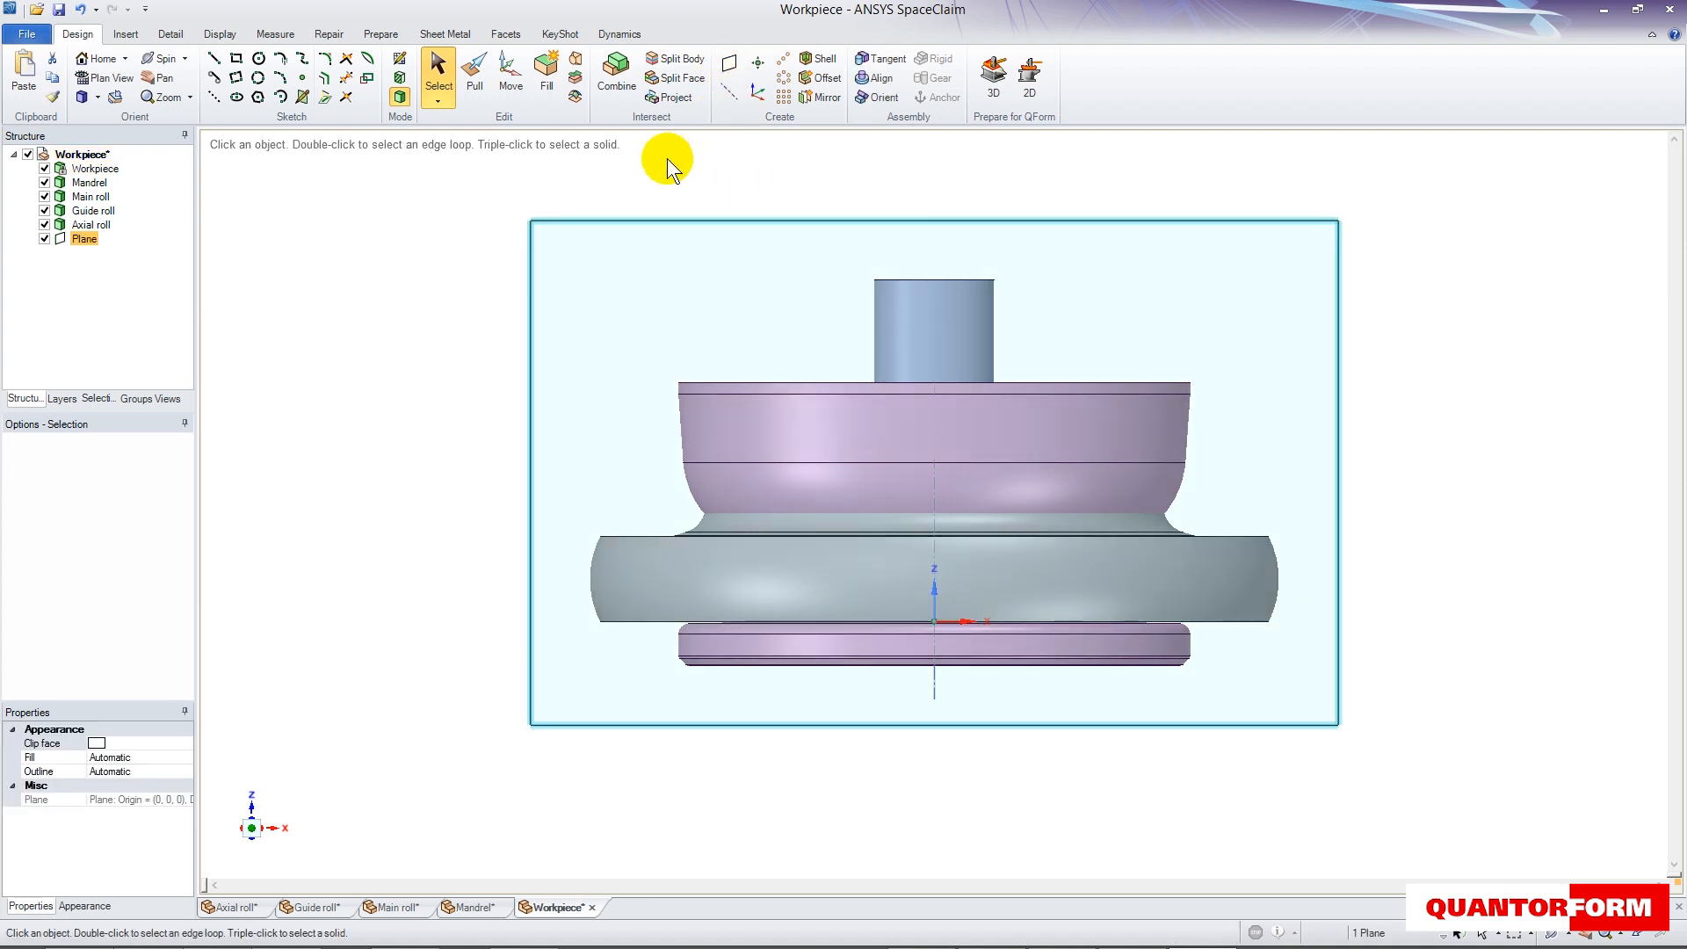
- In section mode, move the main roll about 1573 mm along negative X so it sits beside the workpiece
{"action": "left_click", "coordinate": [400, 79]}
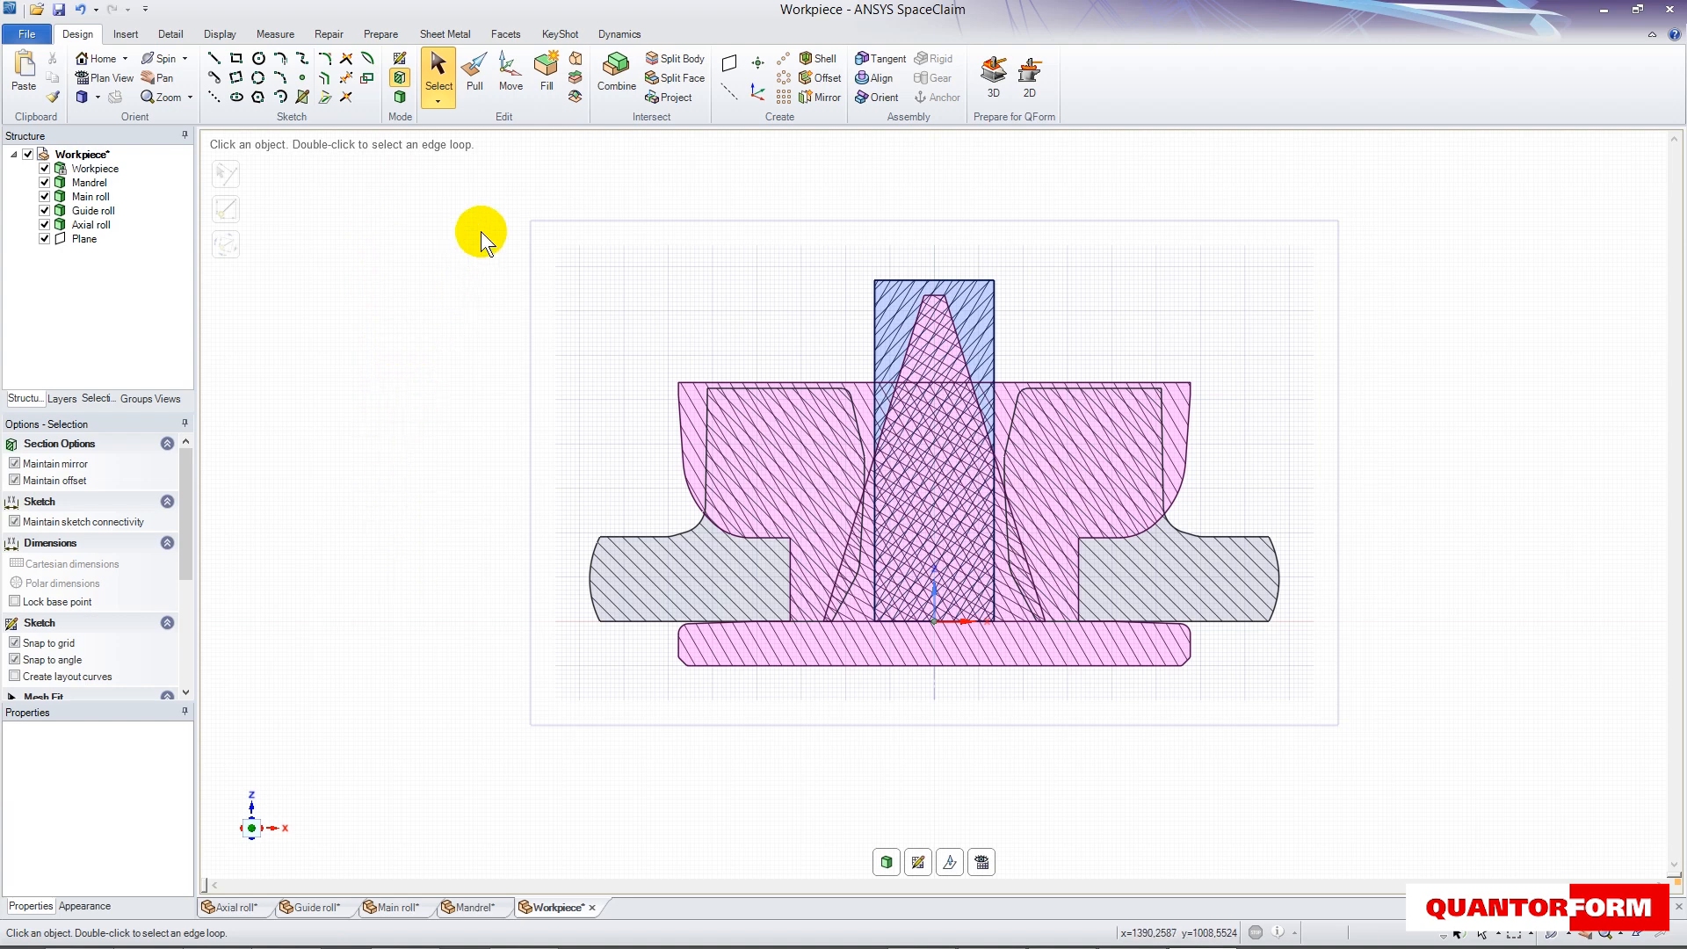
{"action": "left_click", "coordinate": [513, 67]}
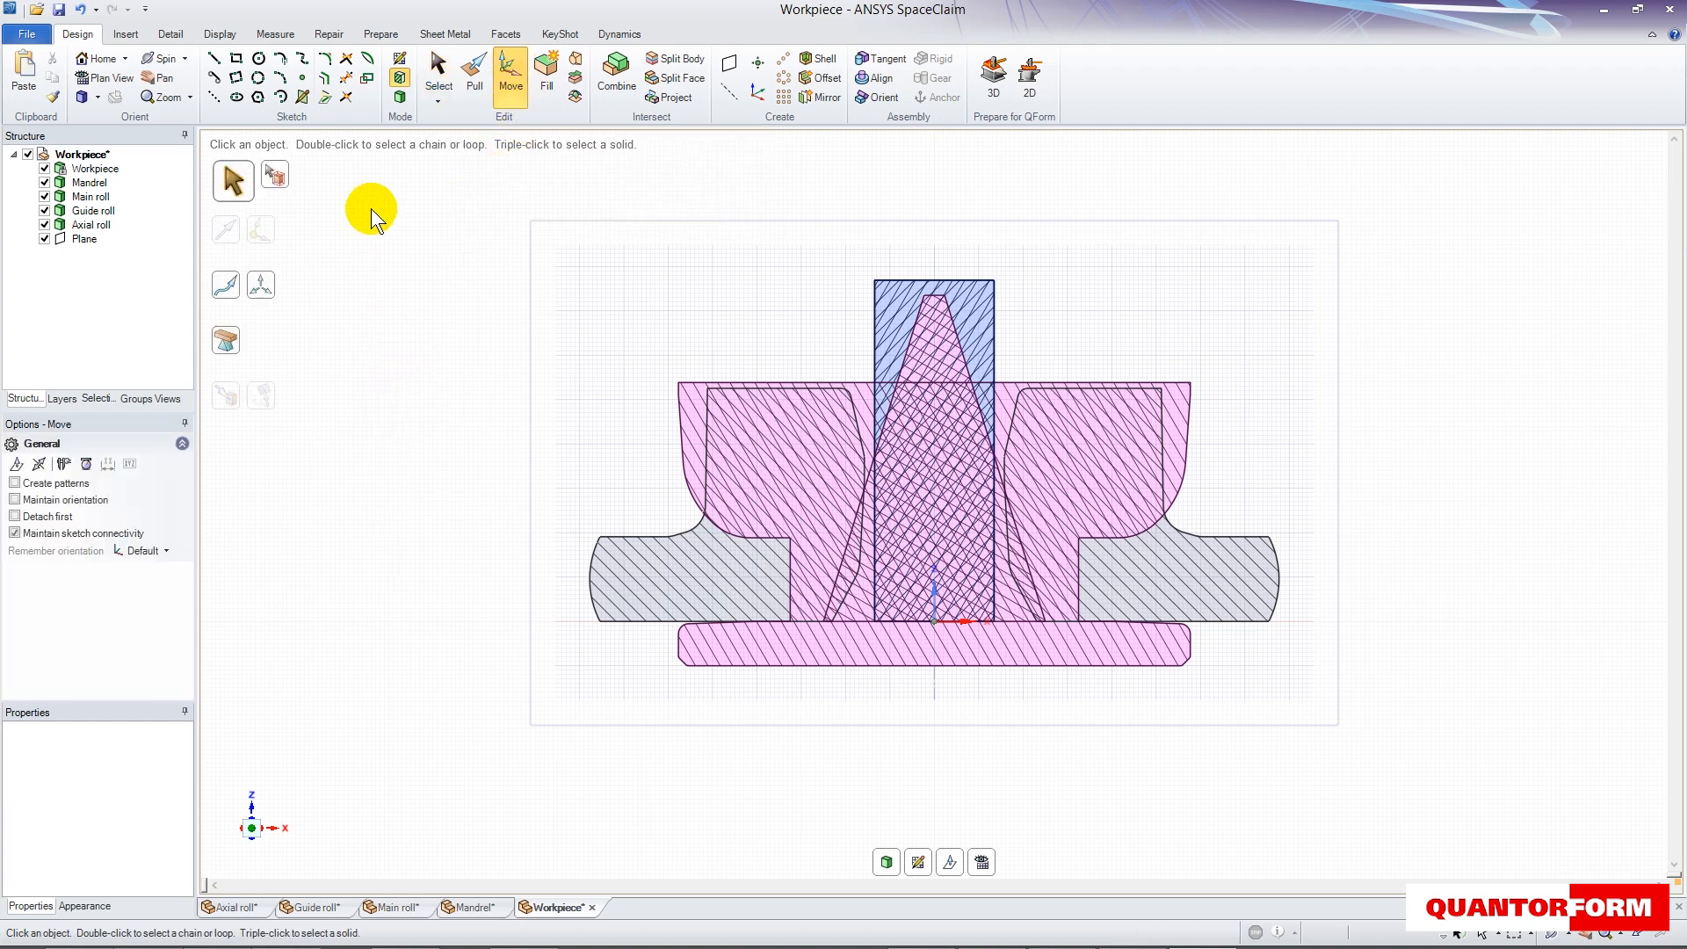
{"action": "left_click", "coordinate": [91, 196]}
{"action": "left_click_drag", "start_coordinate": [967, 521], "coordinate": [446, 510]}
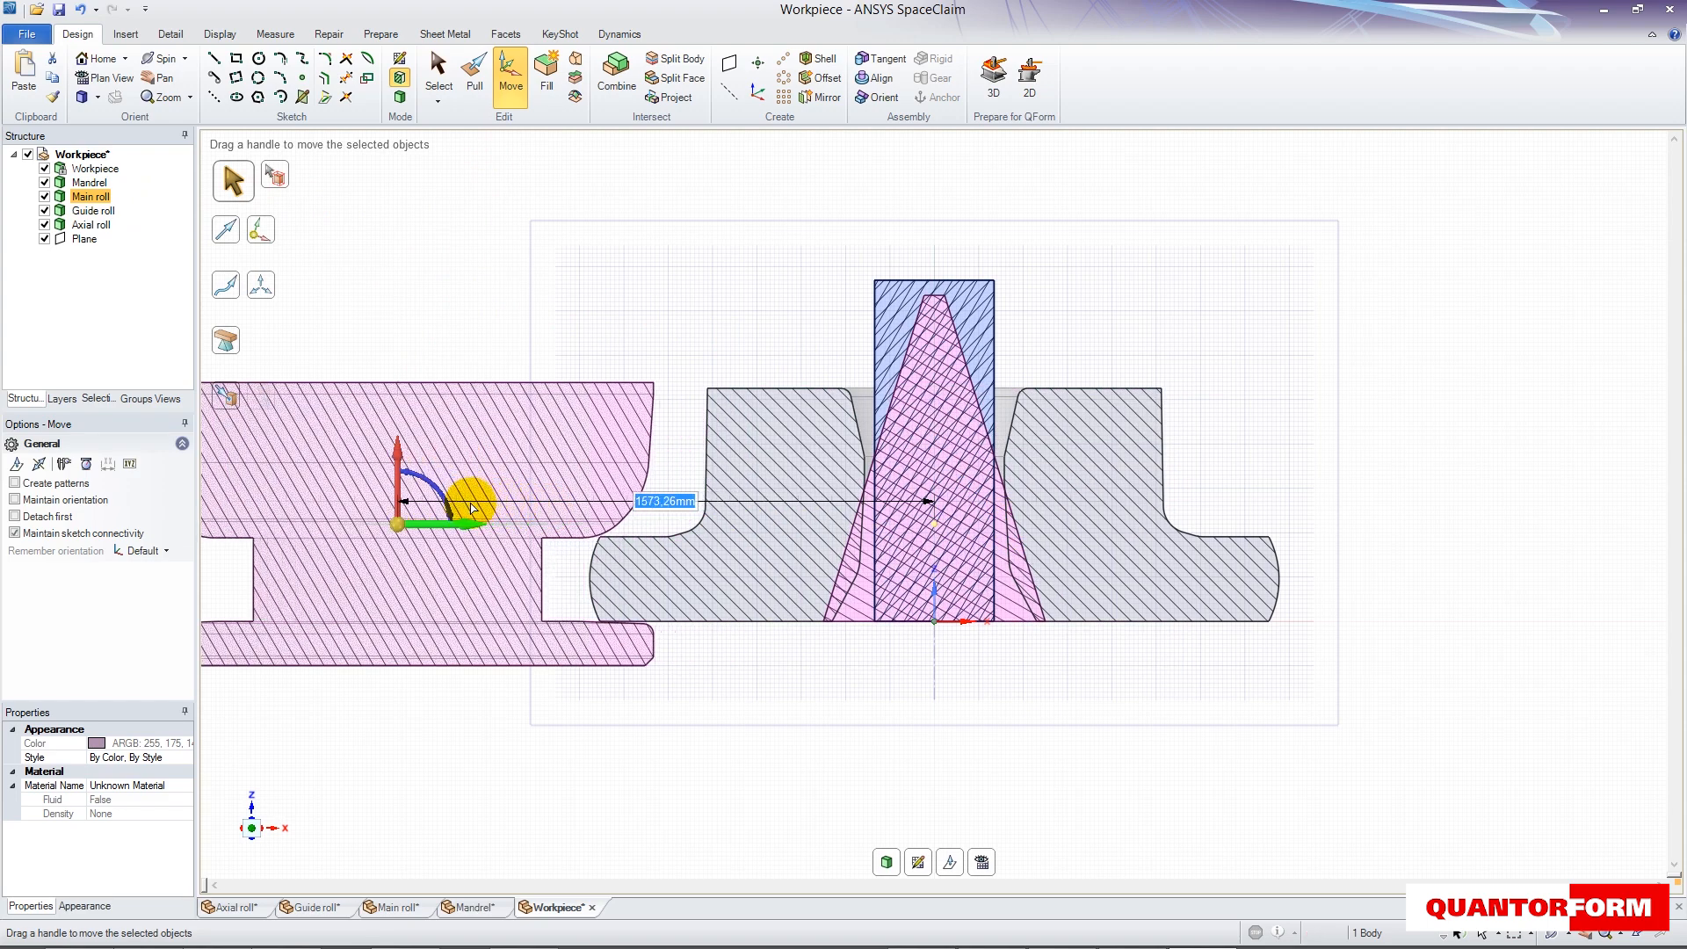
- In 3D top view, move the guide roll along positive Y beyond the workpiece's rim, and shift it 460 mm toward the main roll
{"action": "left_click", "coordinate": [399, 96]}
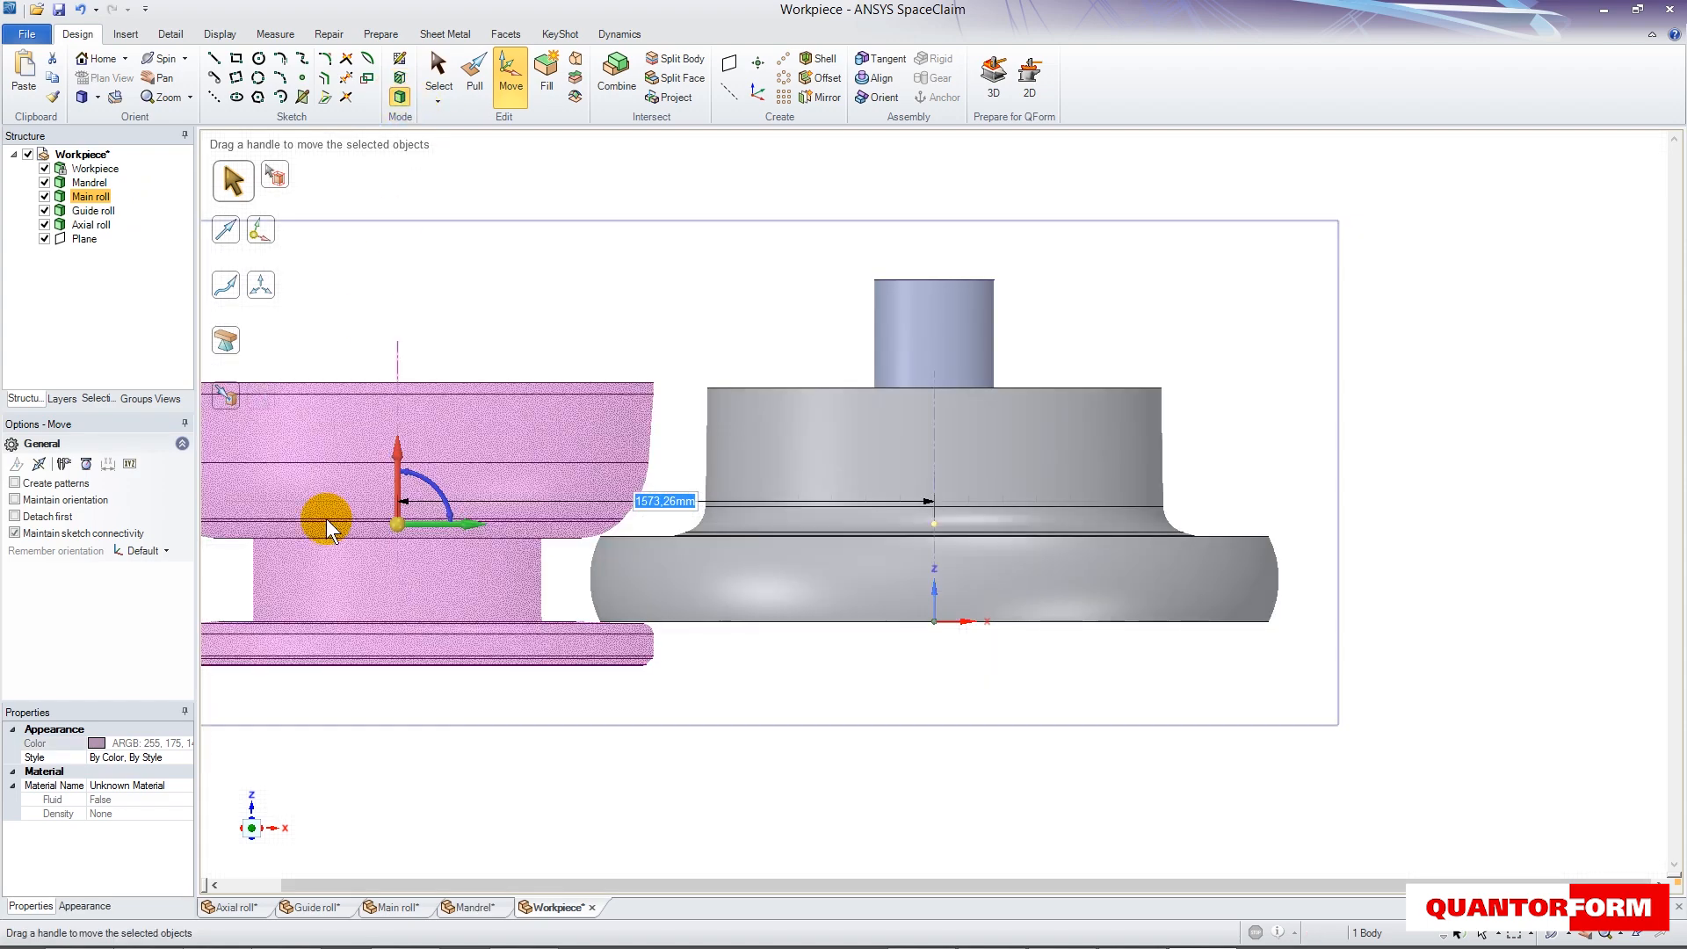
{"action": "left_click", "coordinate": [251, 804]}
{"action": "left_click", "coordinate": [93, 210]}
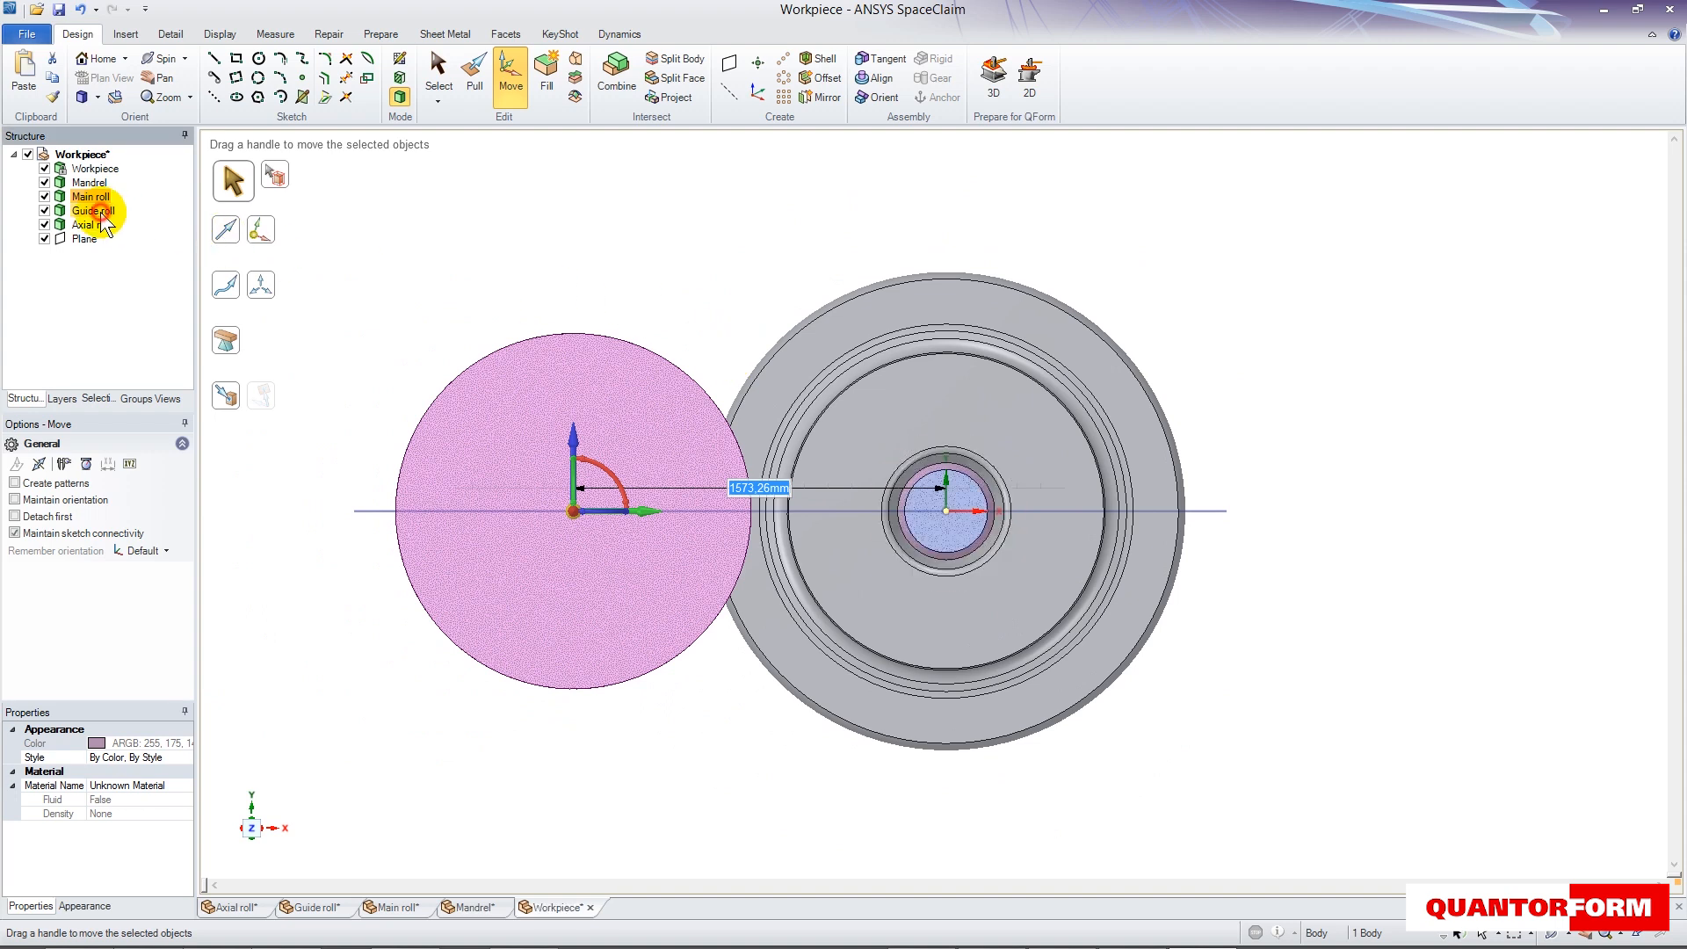
{"action": "left_click_drag", "start_coordinate": [949, 255], "coordinate": [943, 169]}
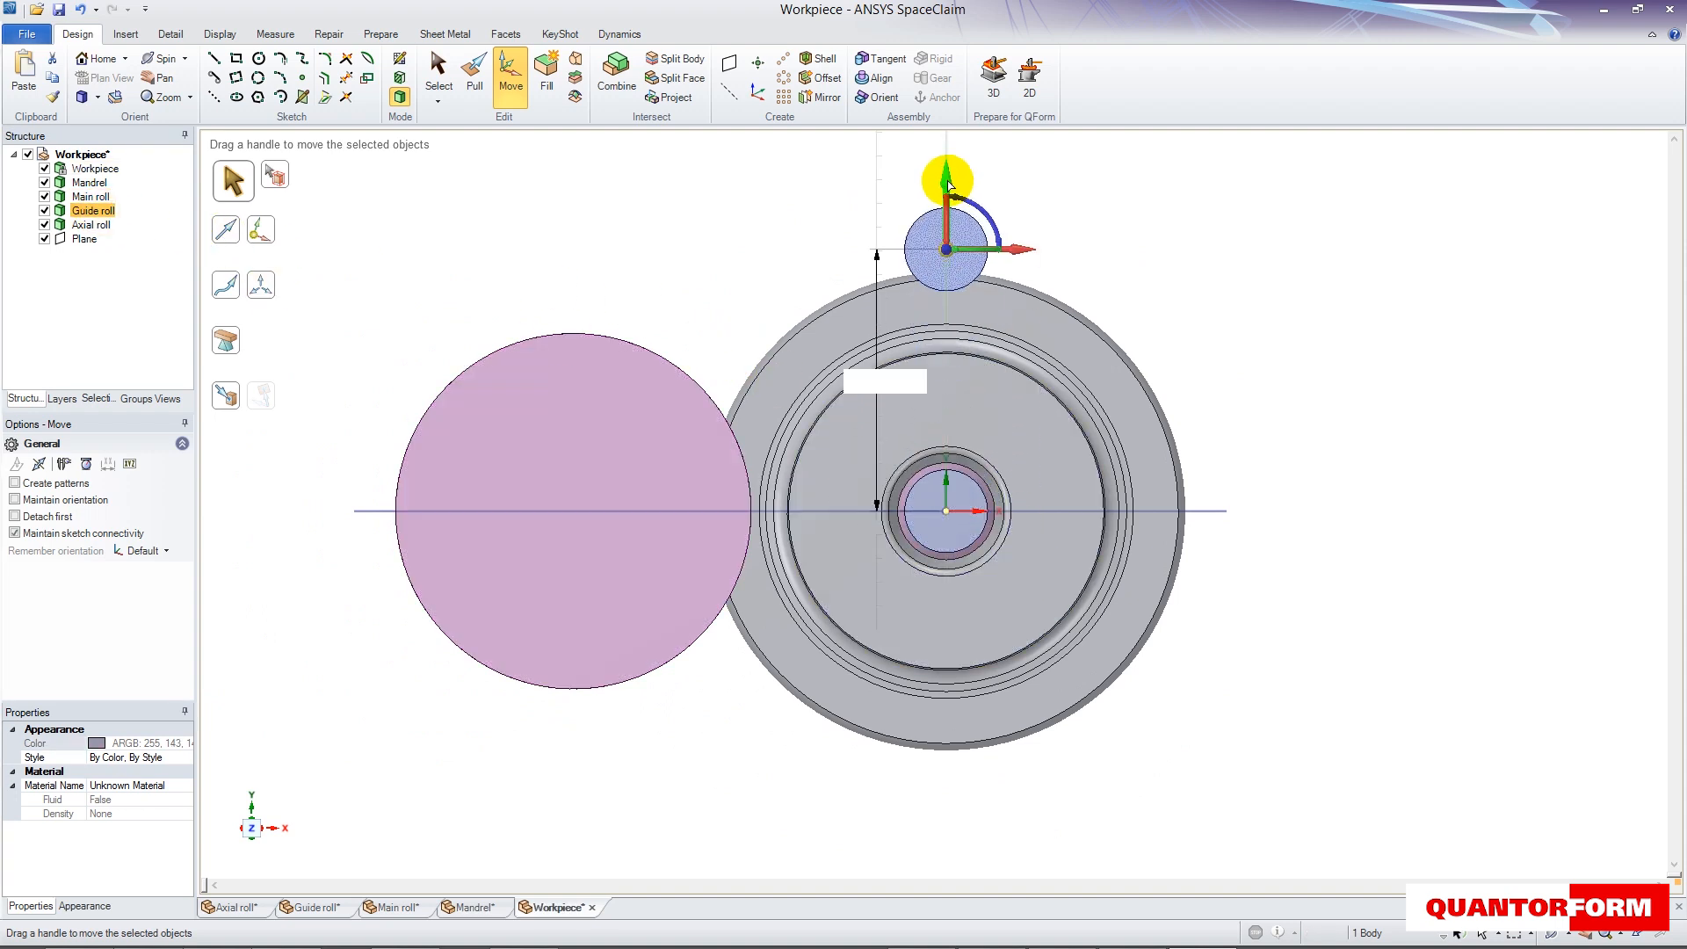
{"action": "left_click_drag", "start_coordinate": [1010, 249], "coordinate": [914, 240]}
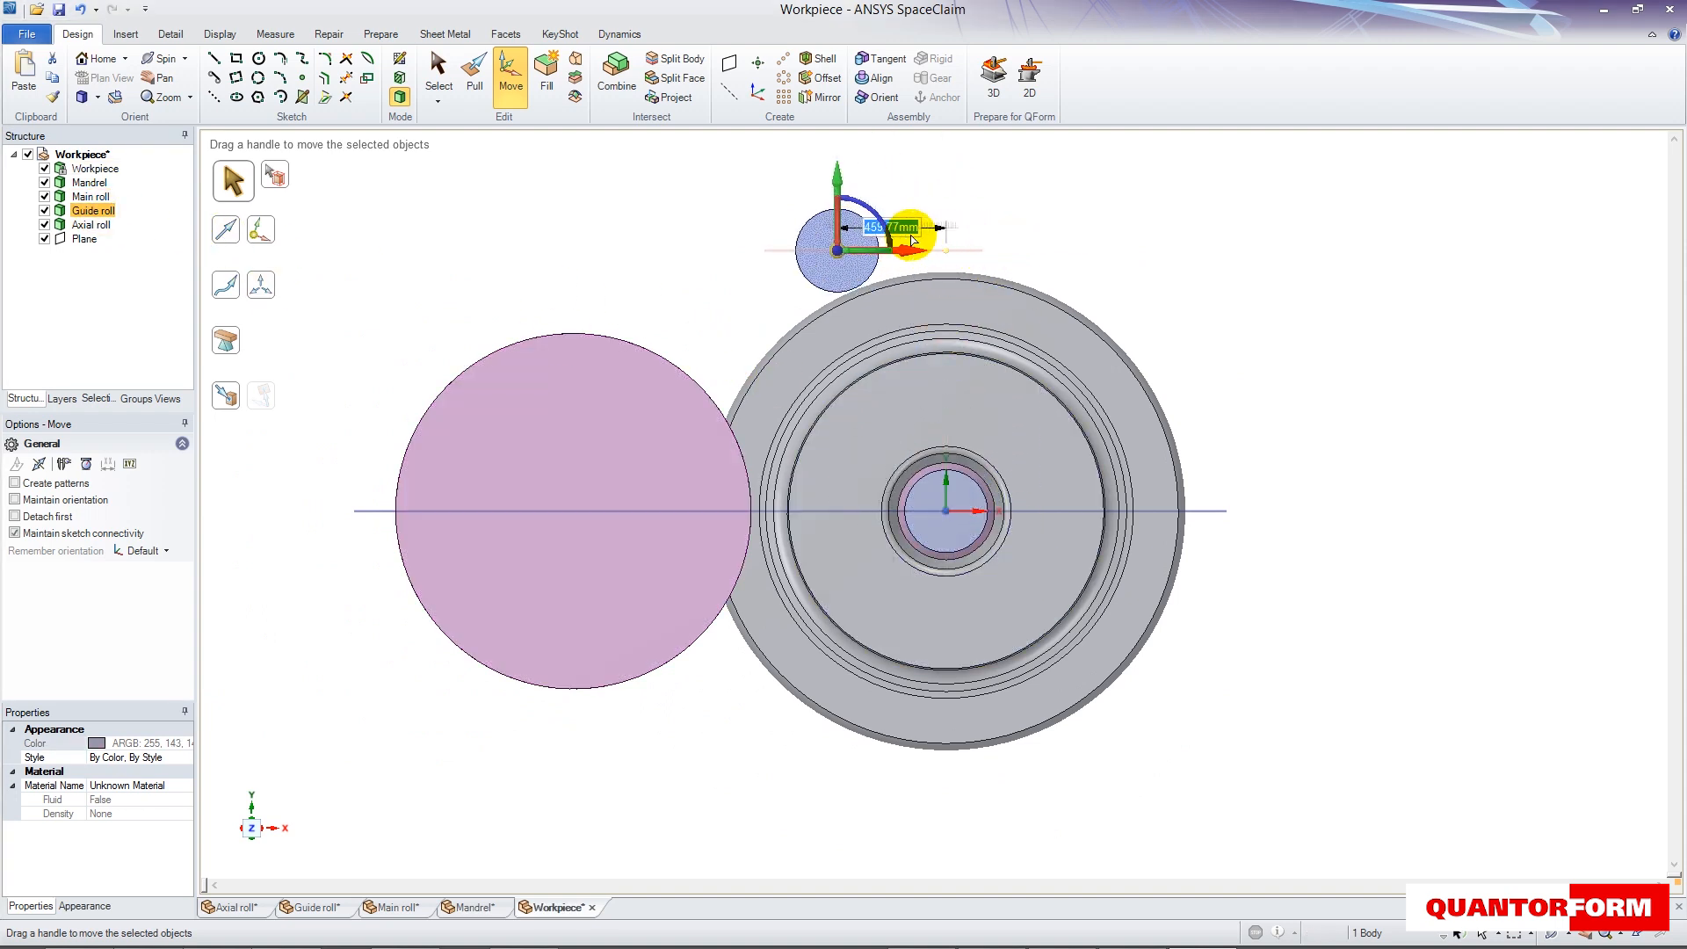
{"action": "type", "text": "460"}
{"action": "key", "text": "Return"}
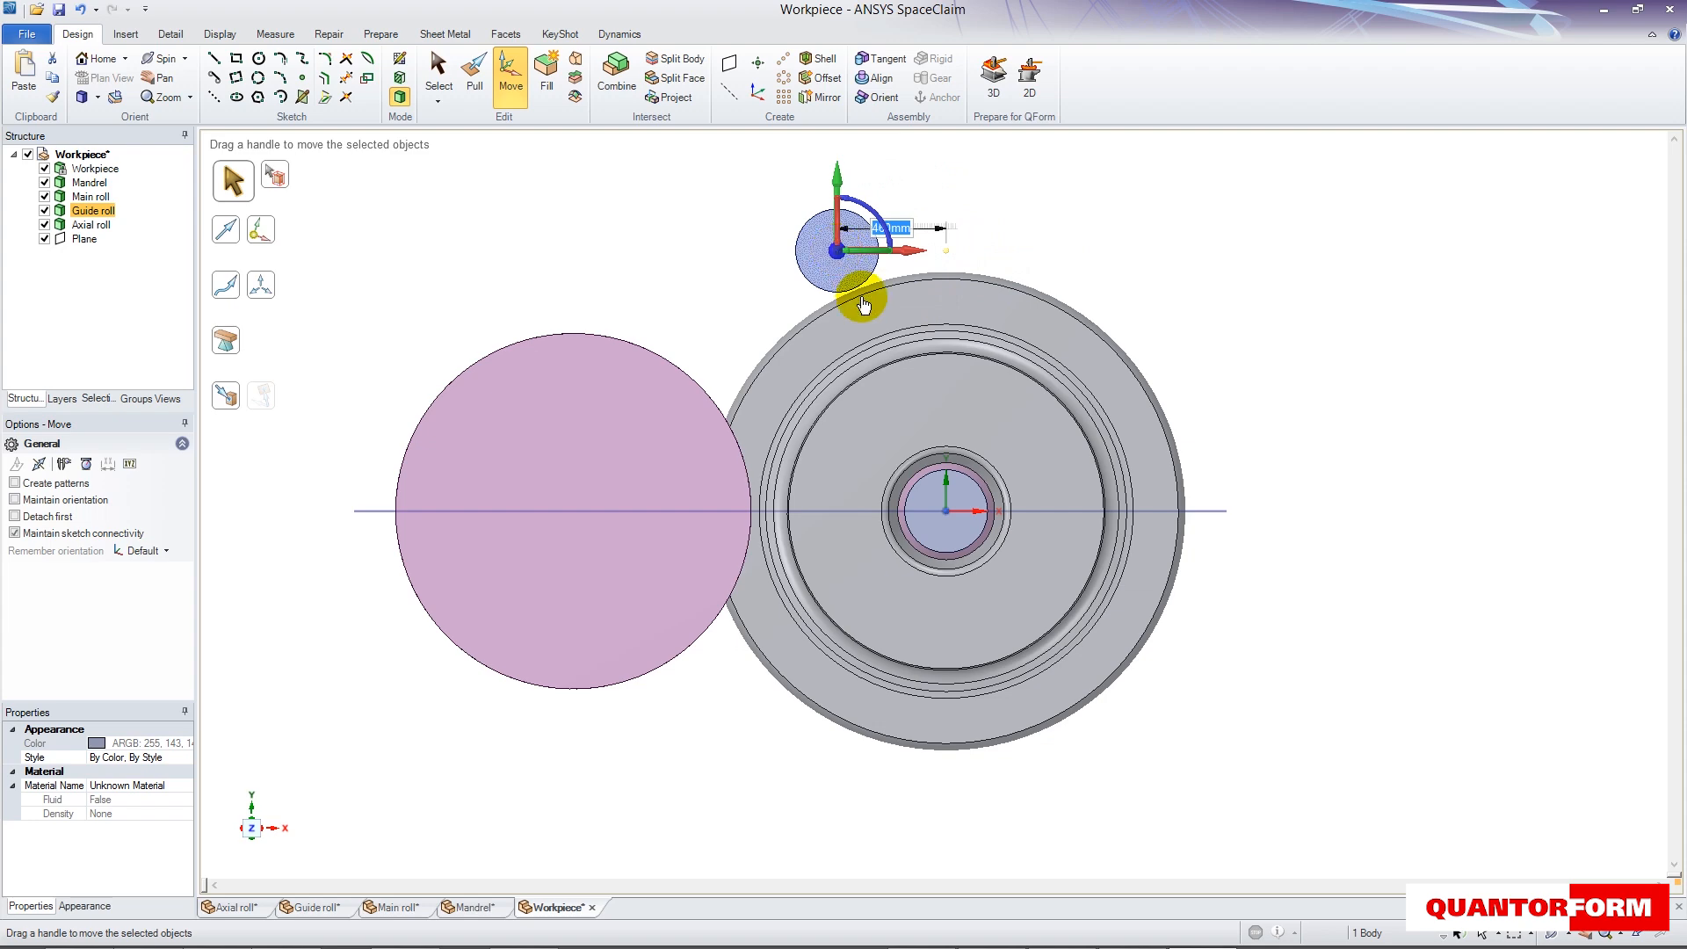
- Mirror the guide roll about the created plane to place a second one on the opposite side of the workpiece
{"action": "left_click", "coordinate": [819, 96]}
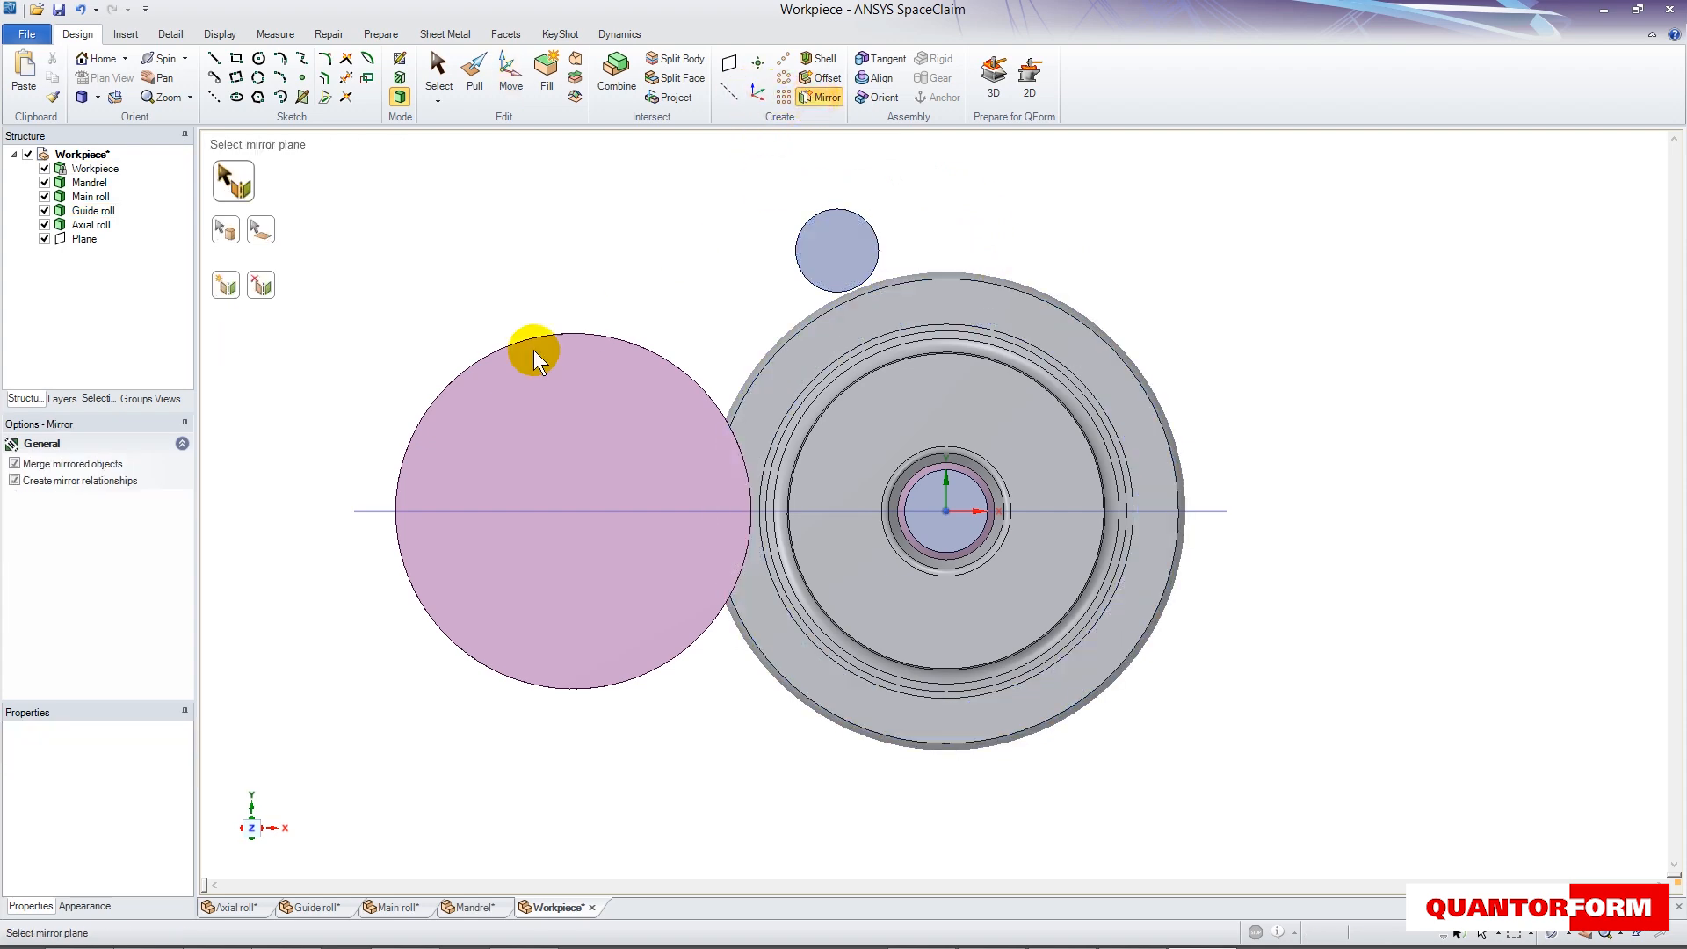
{"action": "left_click", "coordinate": [374, 510]}
{"action": "left_click", "coordinate": [847, 246]}
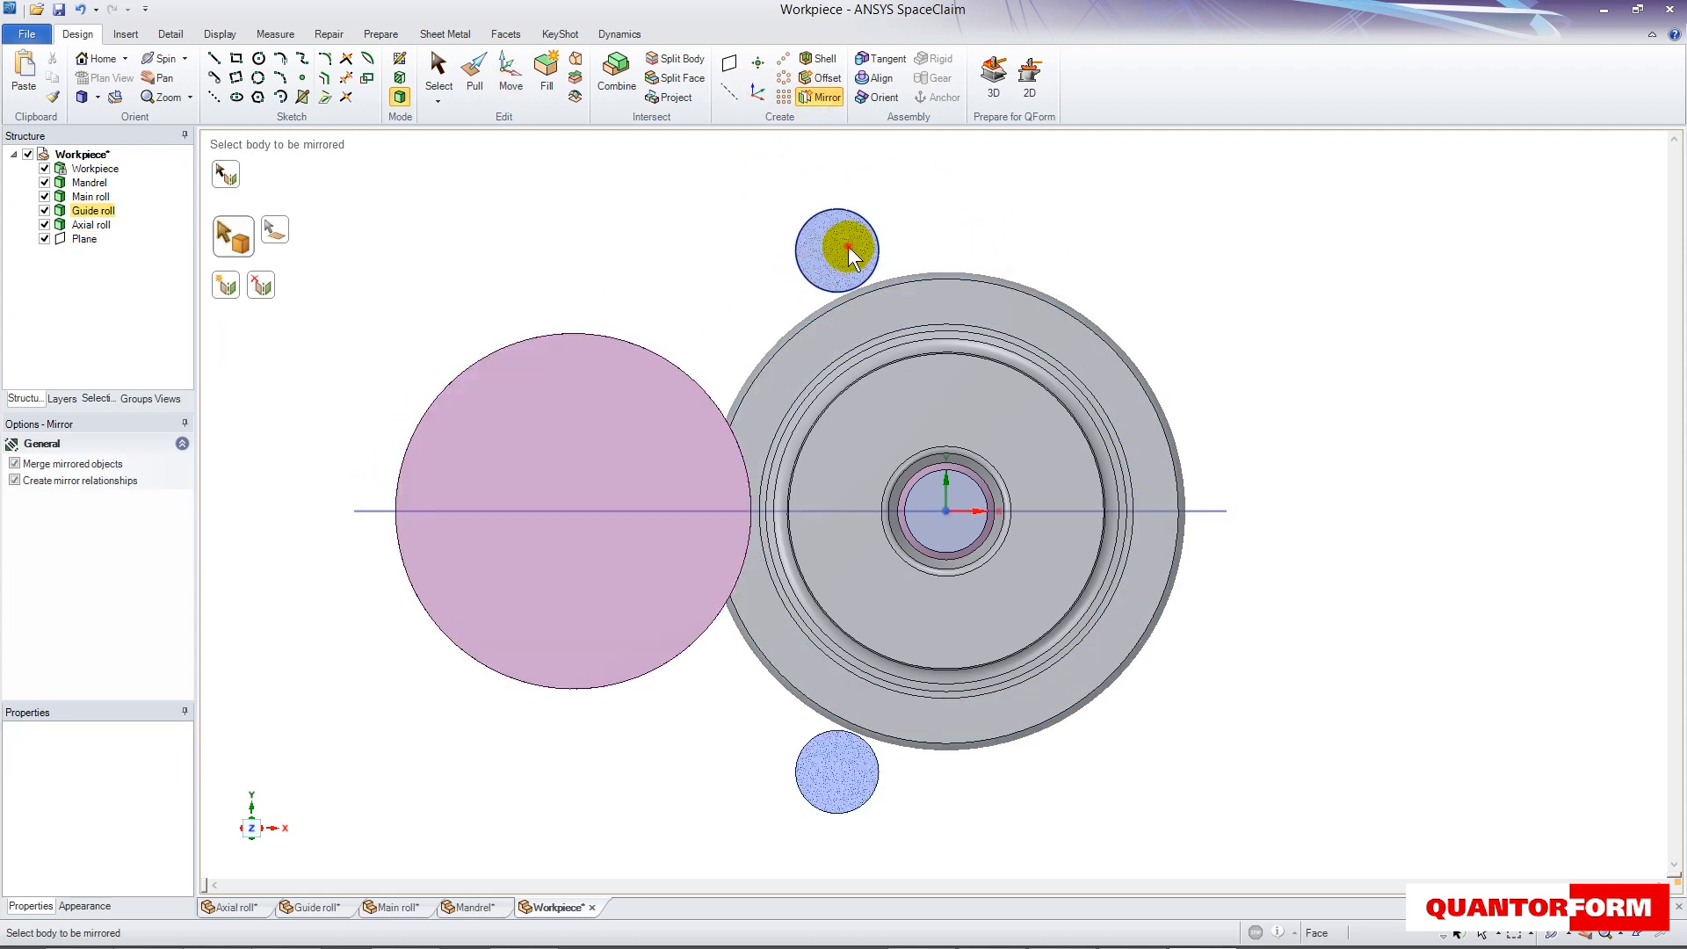
{"action": "left_click", "coordinate": [439, 66]}
{"action": "left_click", "coordinate": [958, 413]}
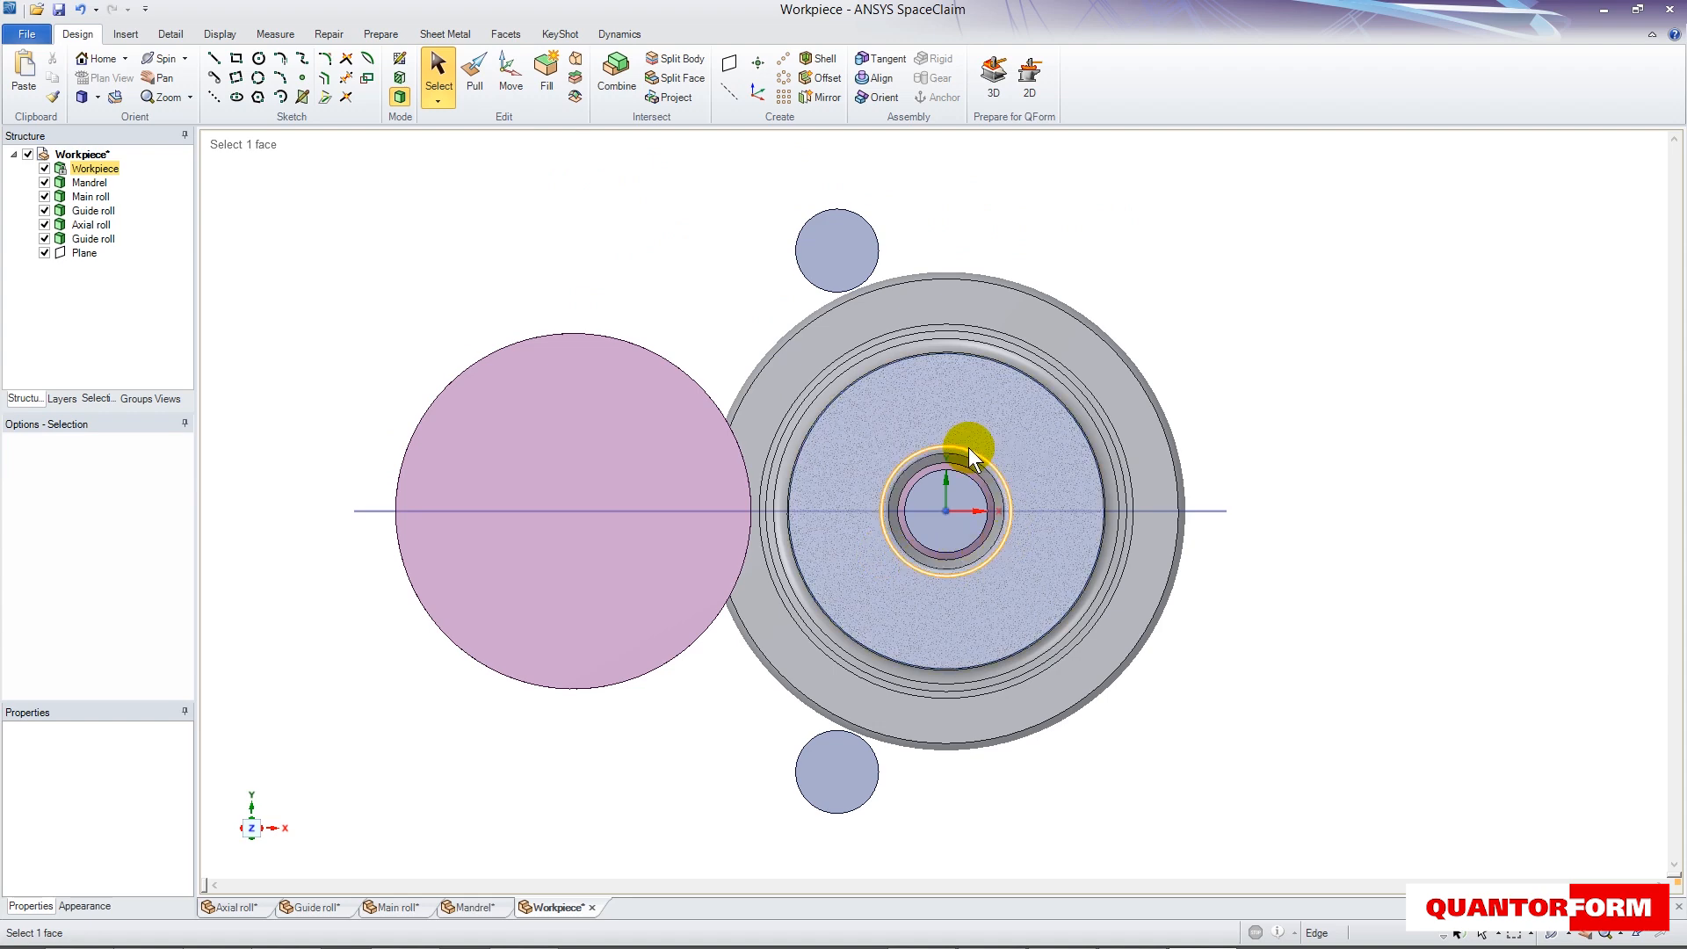
{"action": "left_click", "coordinate": [1300, 355]}
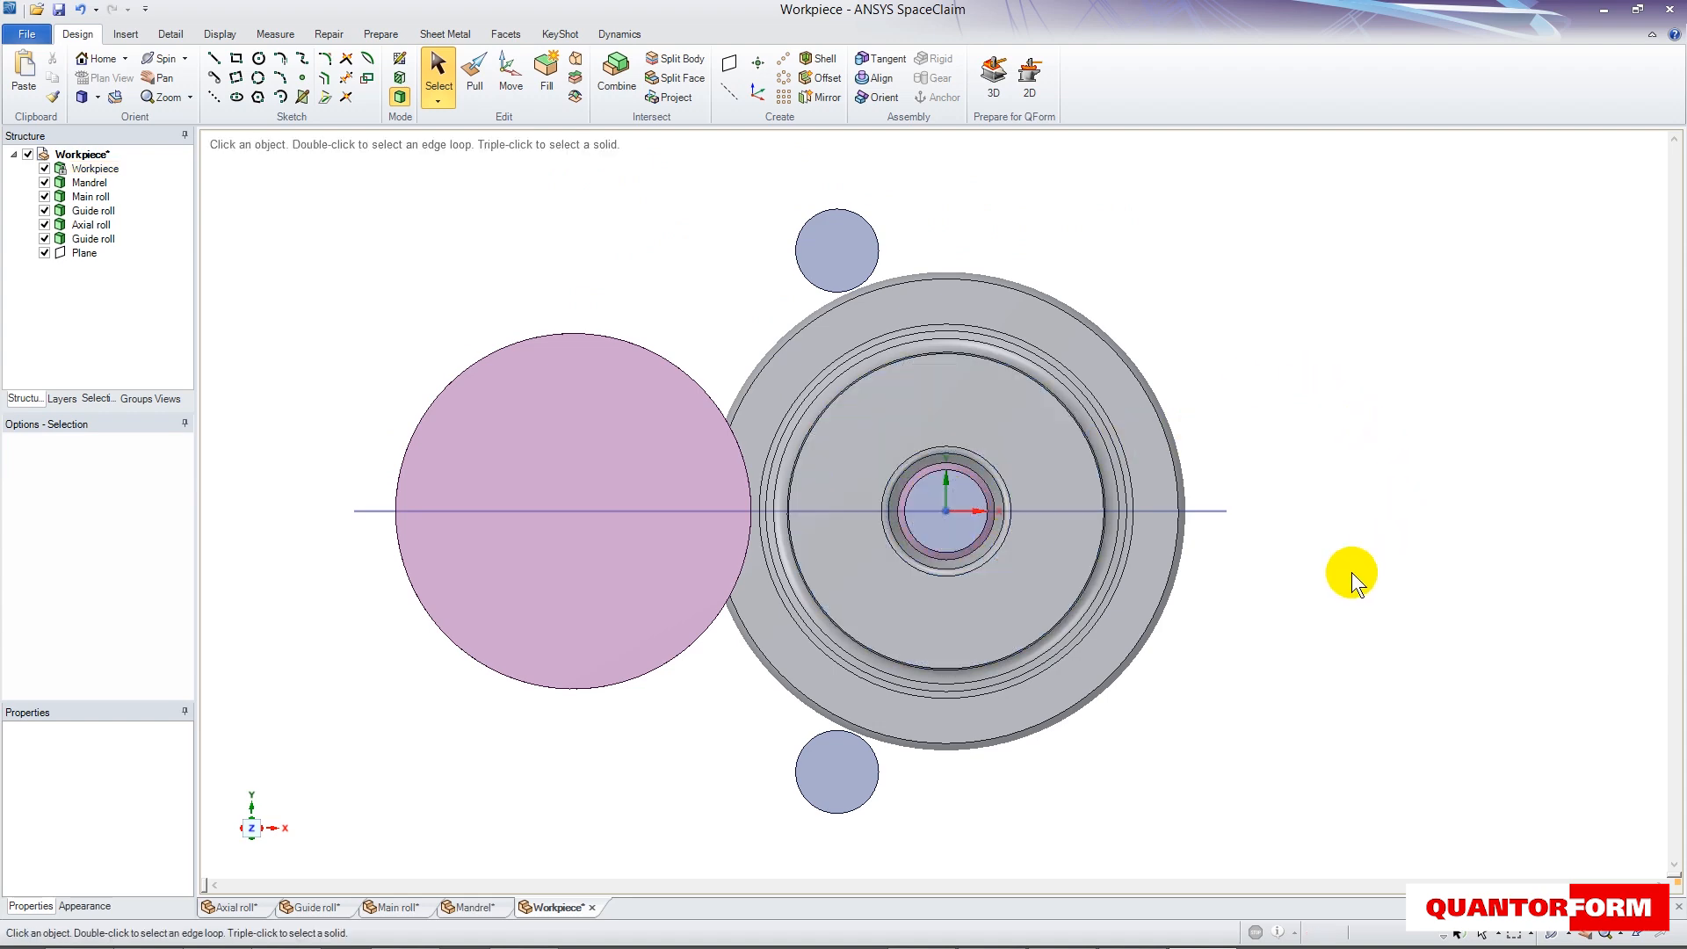
- In front view, move the axial roll about 1431 mm along positive X, clear of the workpiece
{"action": "left_click", "coordinate": [255, 839]}
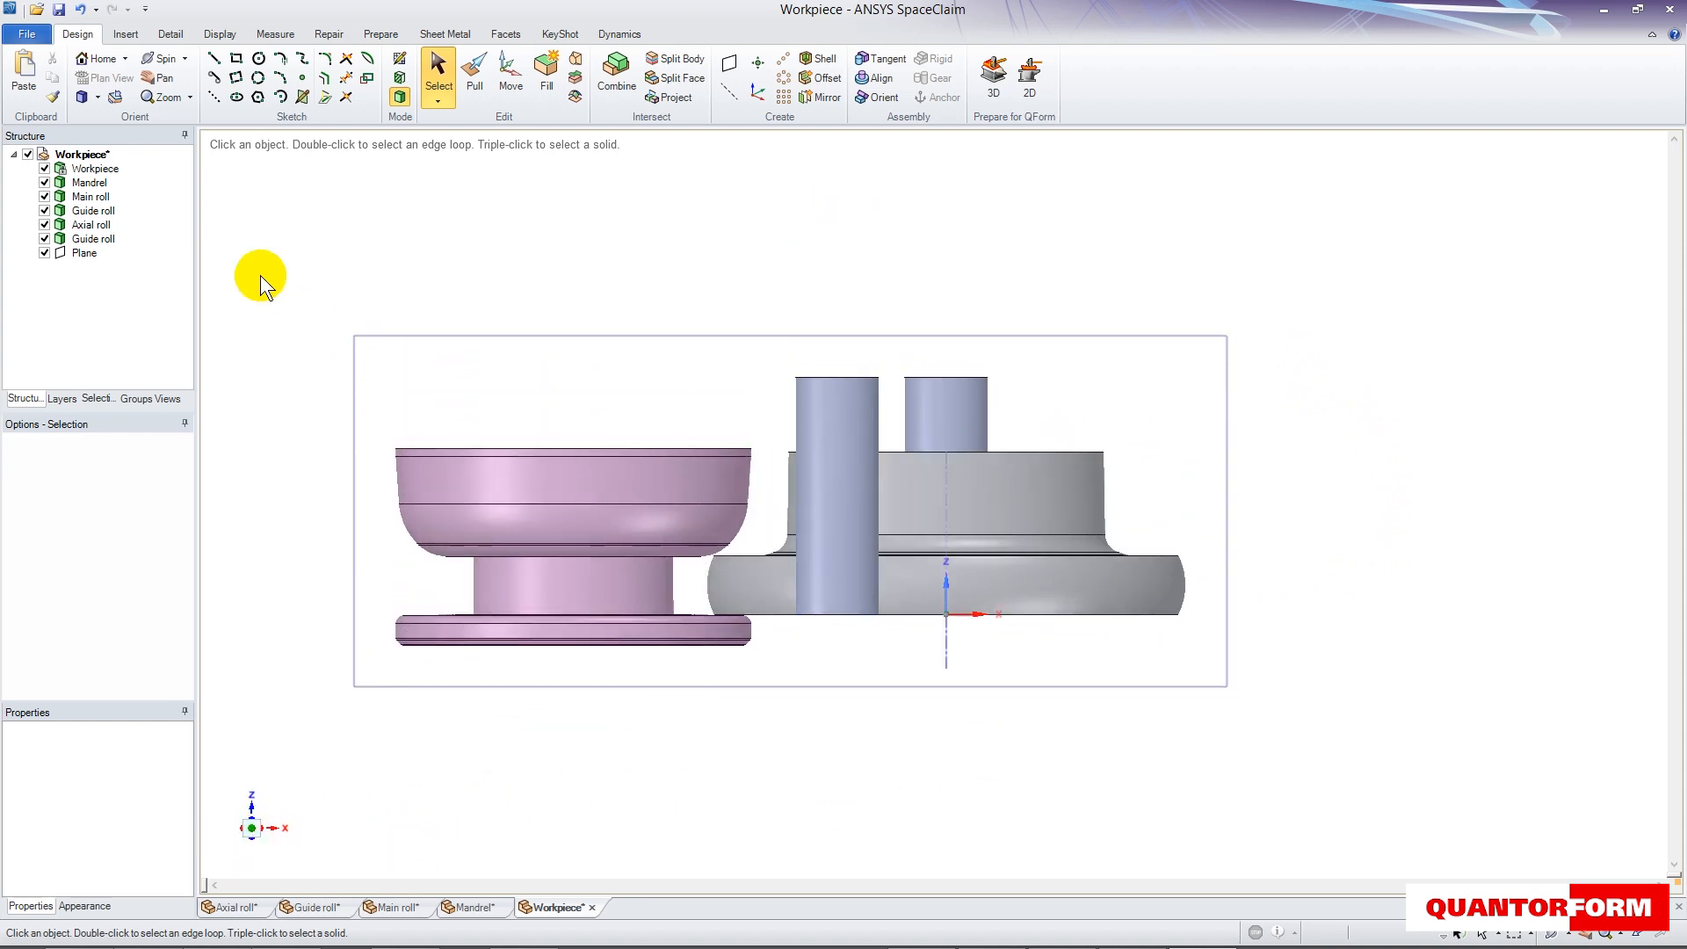
{"action": "left_click", "coordinate": [97, 225]}
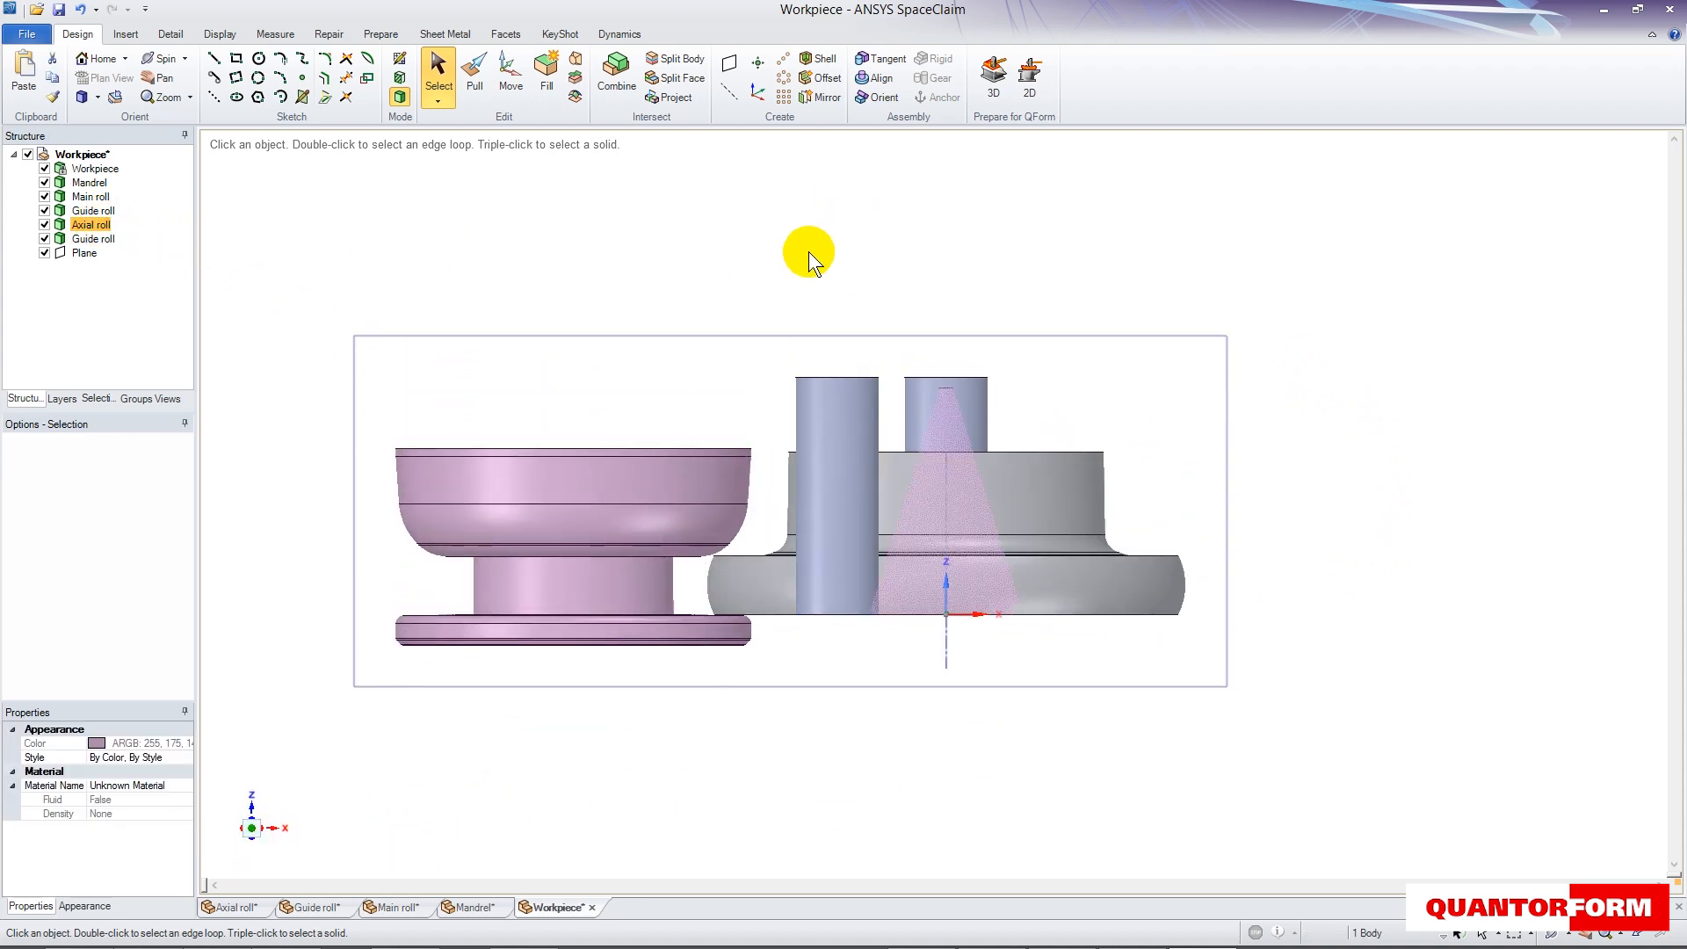
{"action": "left_click", "coordinate": [502, 75]}
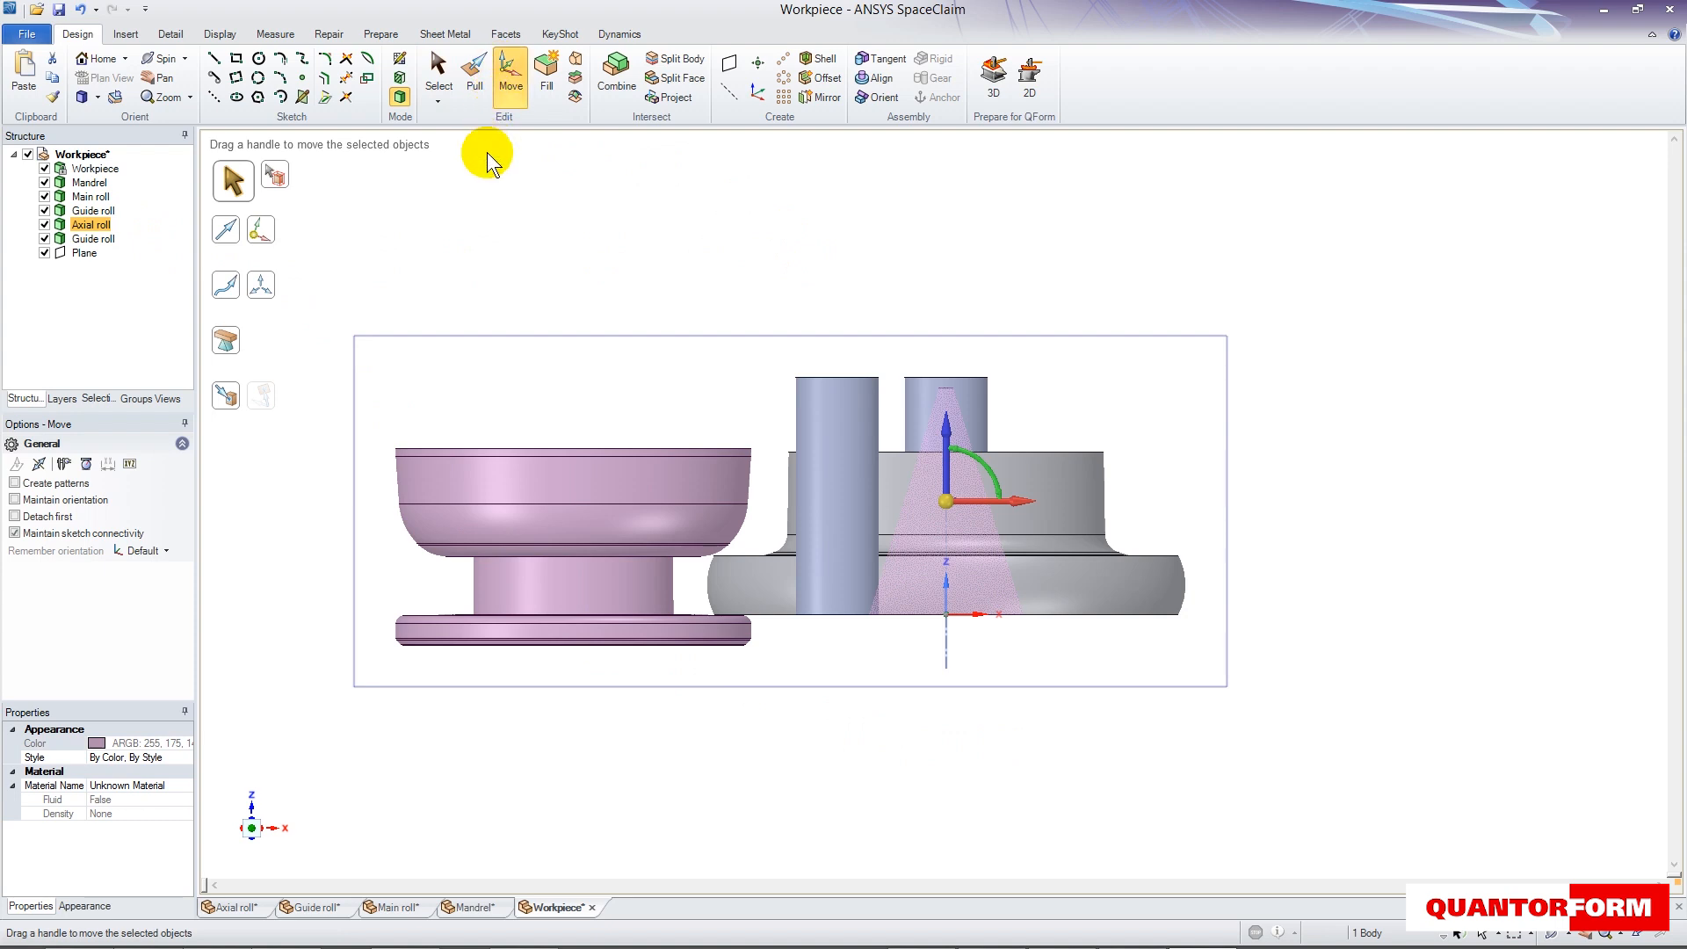
{"action": "left_click_drag", "start_coordinate": [1017, 501], "coordinate": [1362, 503]}
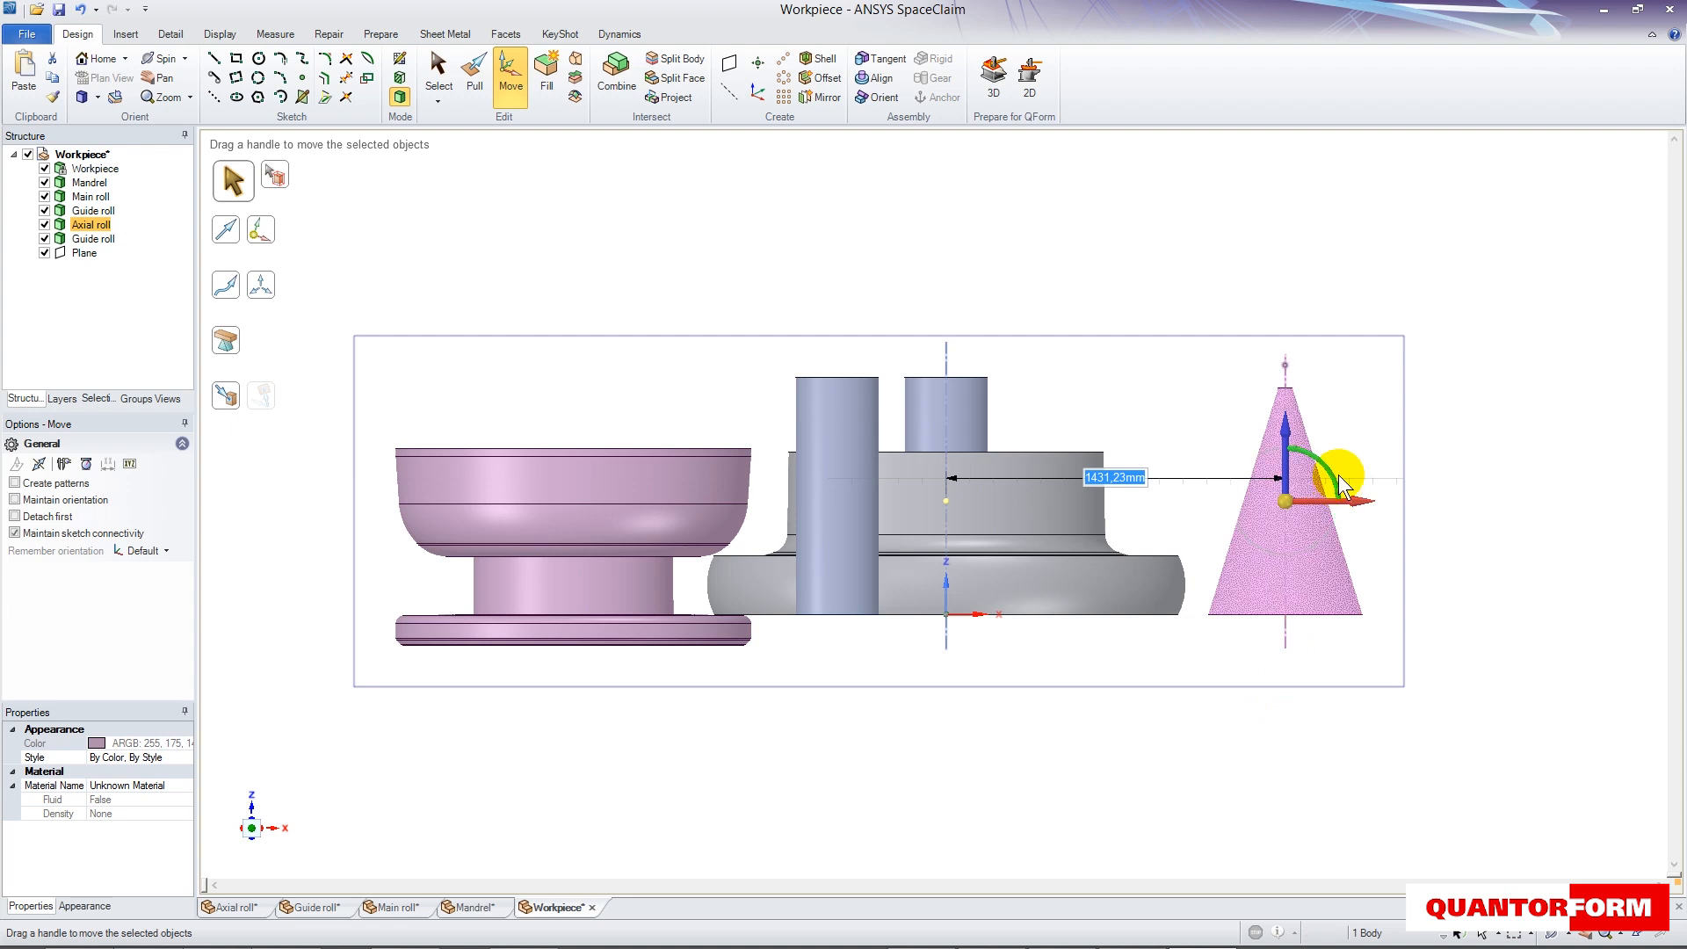
- Try rotating the axial roll toward the workpiece, and undo the rotation
{"action": "left_click_drag", "start_coordinate": [1334, 477], "coordinate": [1194, 422]}
{"action": "key", "text": "ctrl+z"}
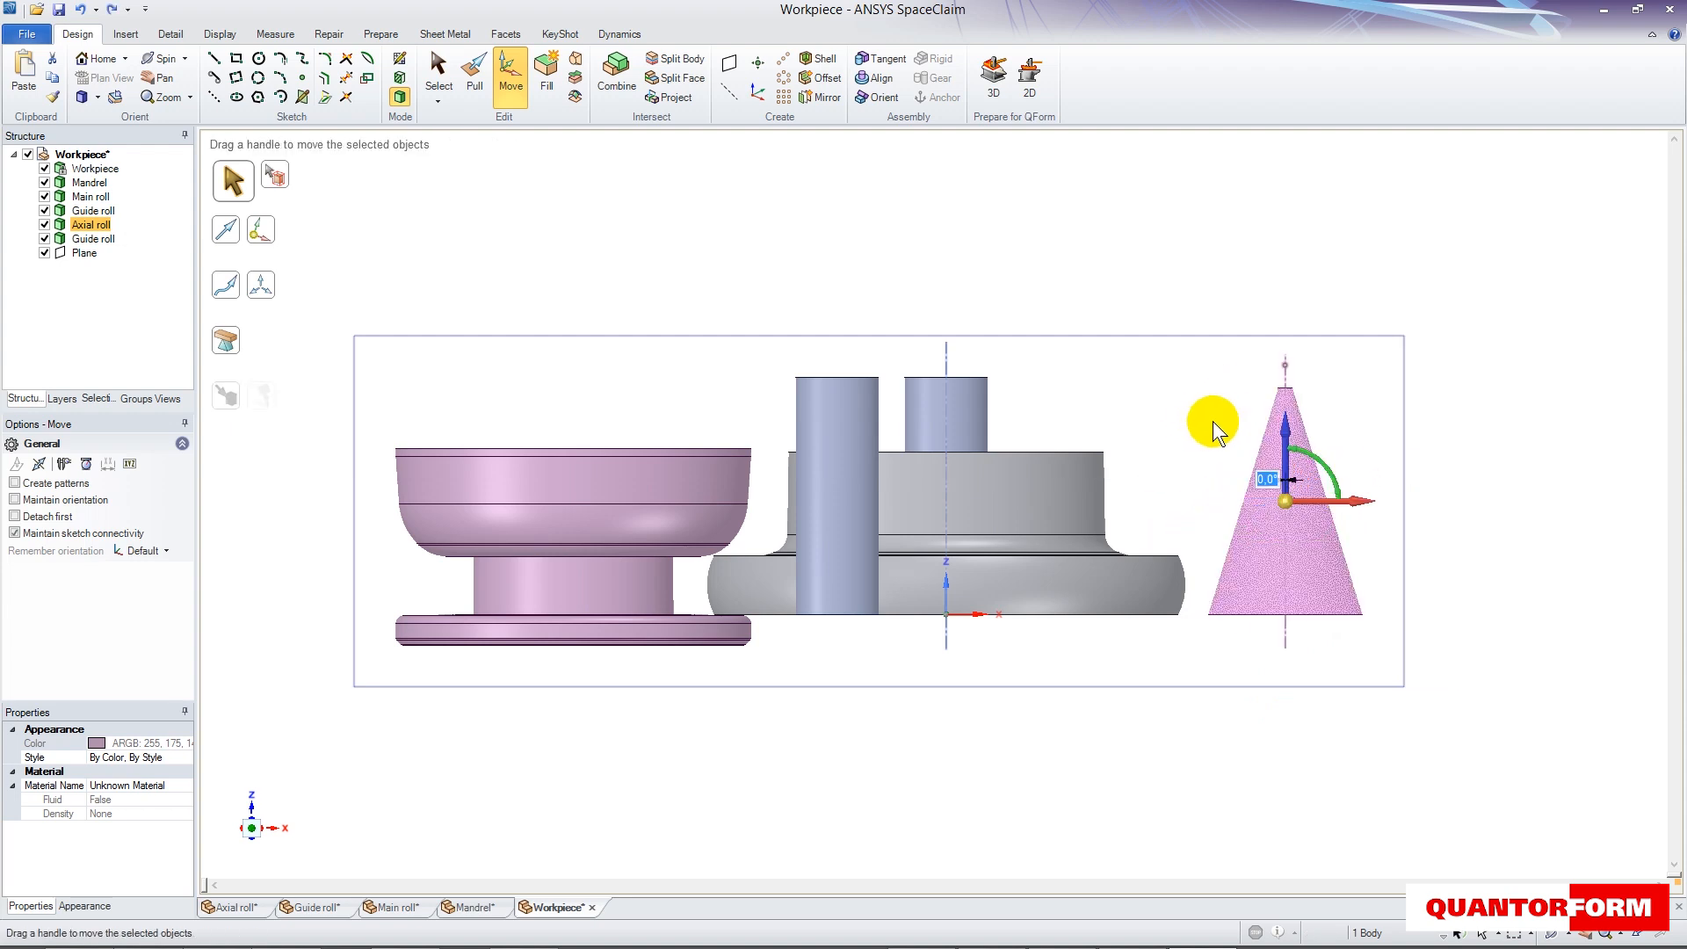
- In section mode, align the axial roll's slanted edge facing the workpiece to the workpiece's upper flat edge with a Tangent condition
{"action": "left_click", "coordinate": [400, 78]}
{"action": "left_click", "coordinate": [527, 376]}
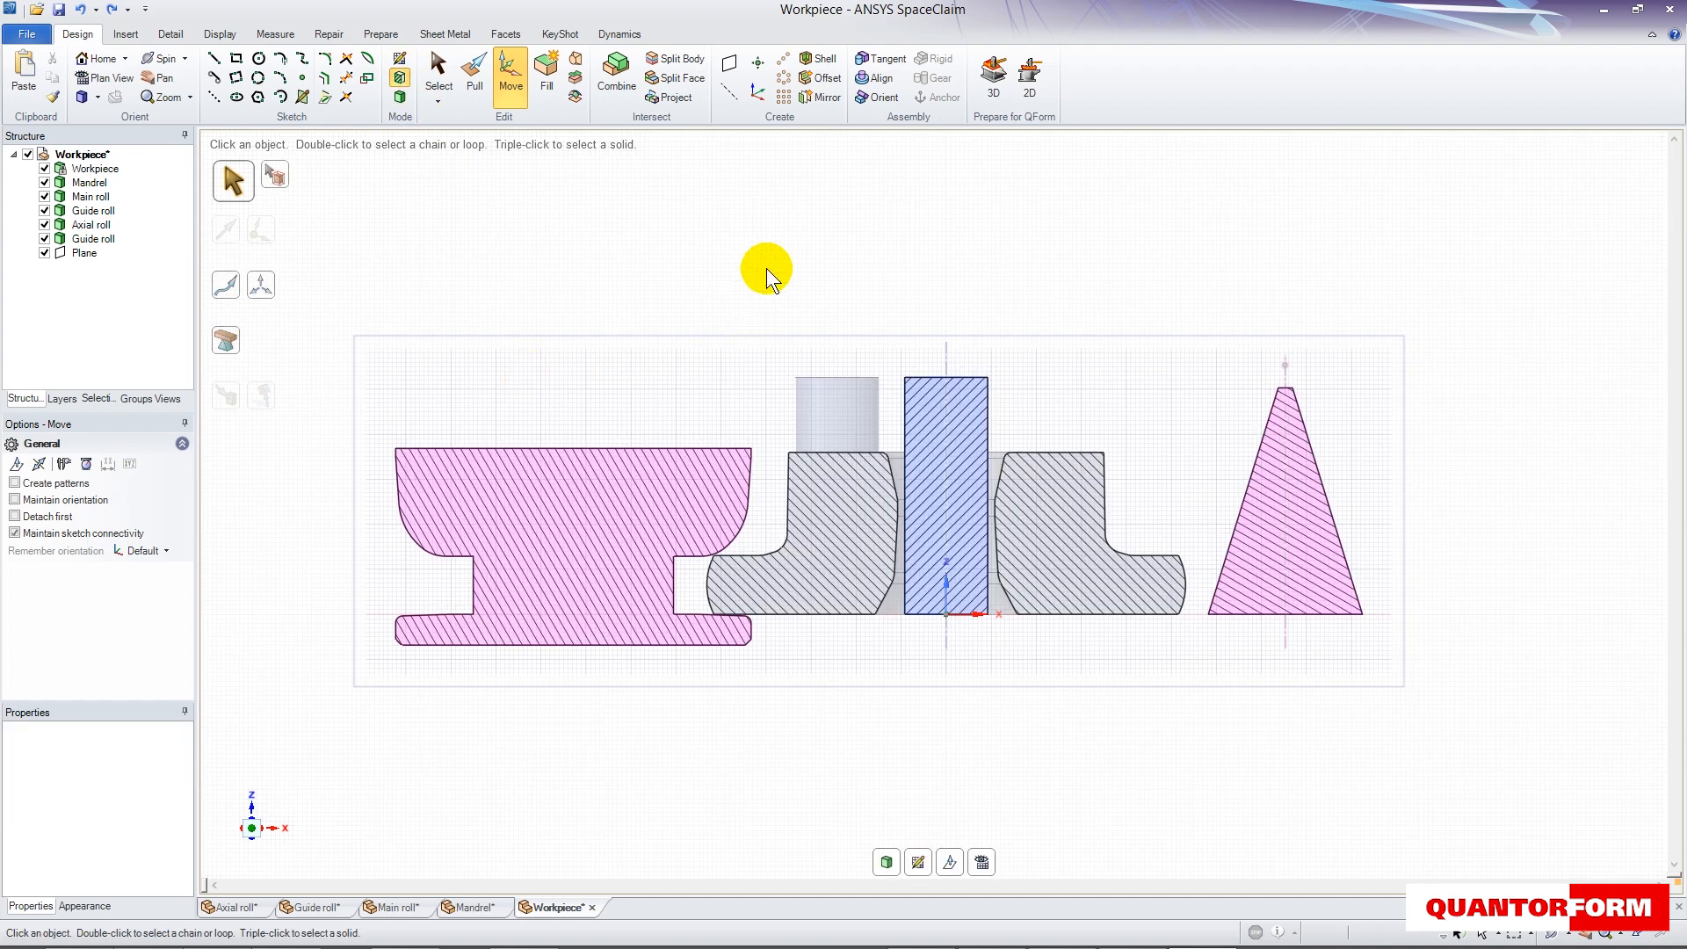
{"action": "left_click", "coordinate": [879, 58]}
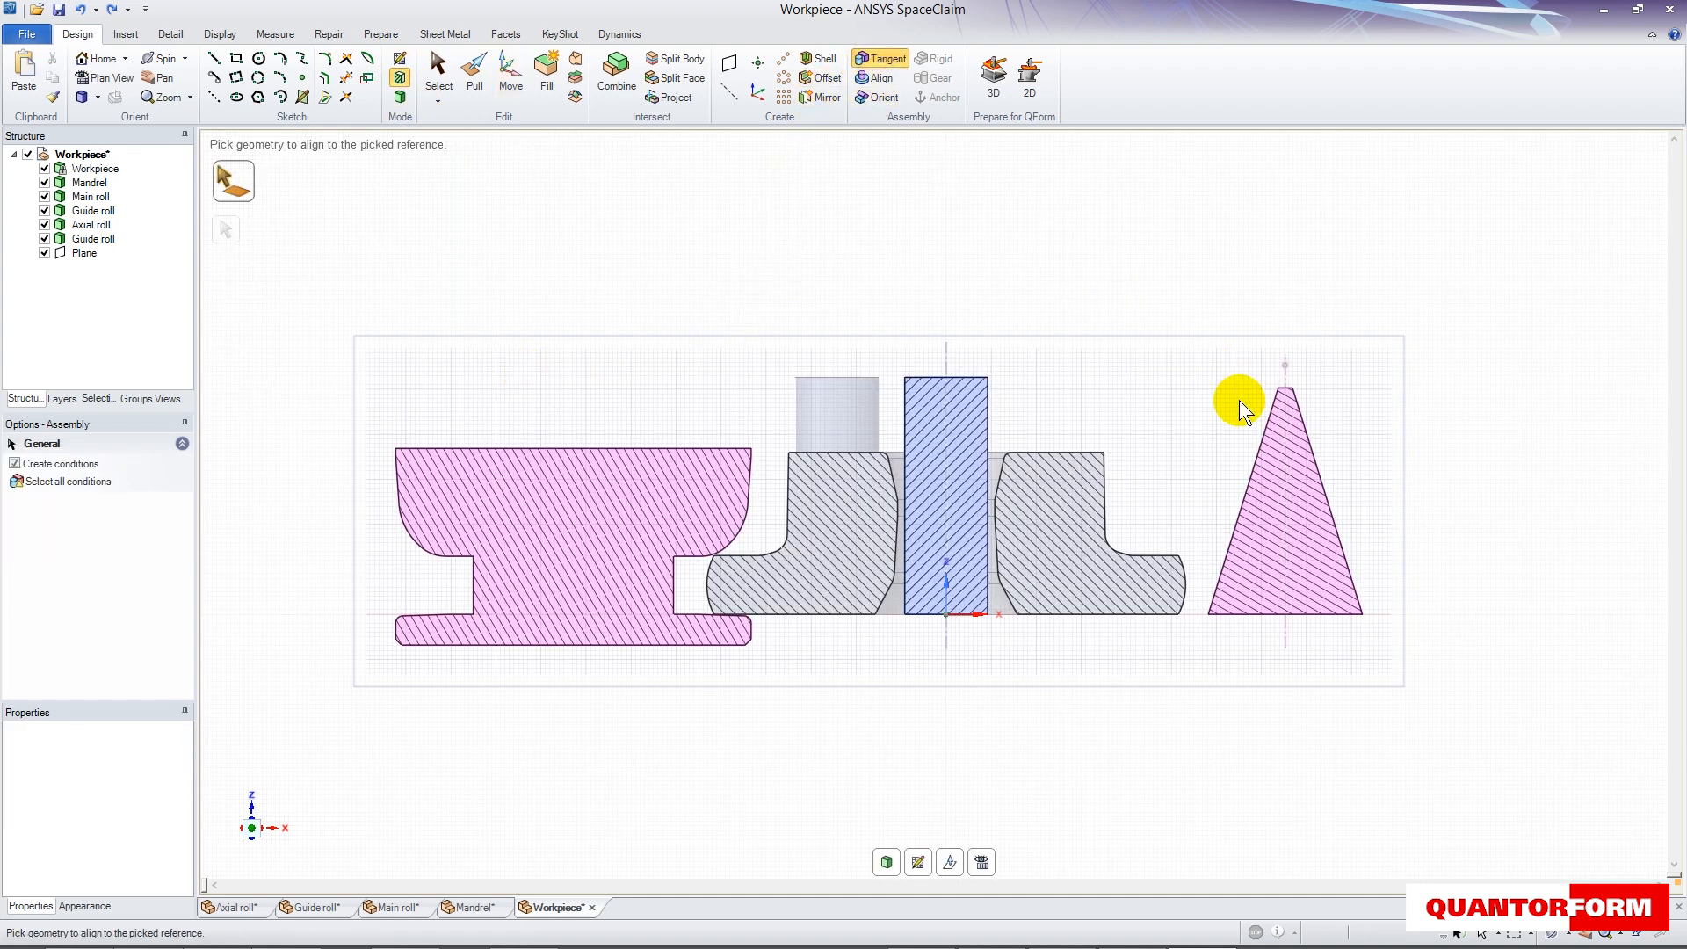
{"action": "left_click", "coordinate": [1256, 467]}
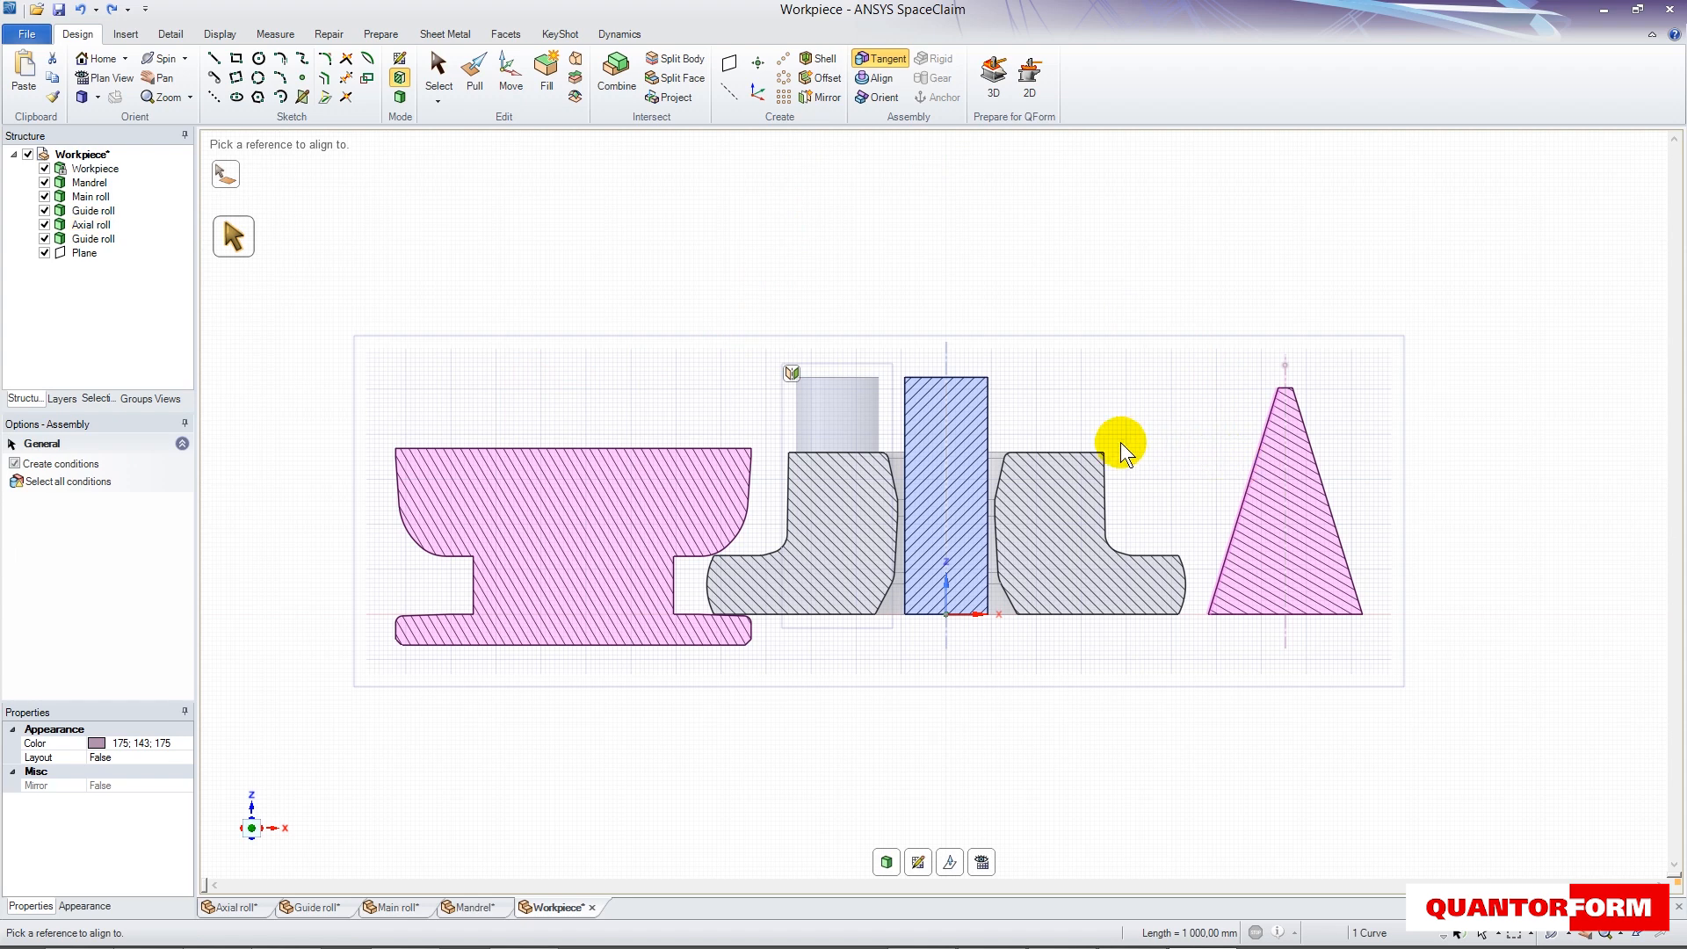
{"action": "left_click", "coordinate": [1072, 453]}
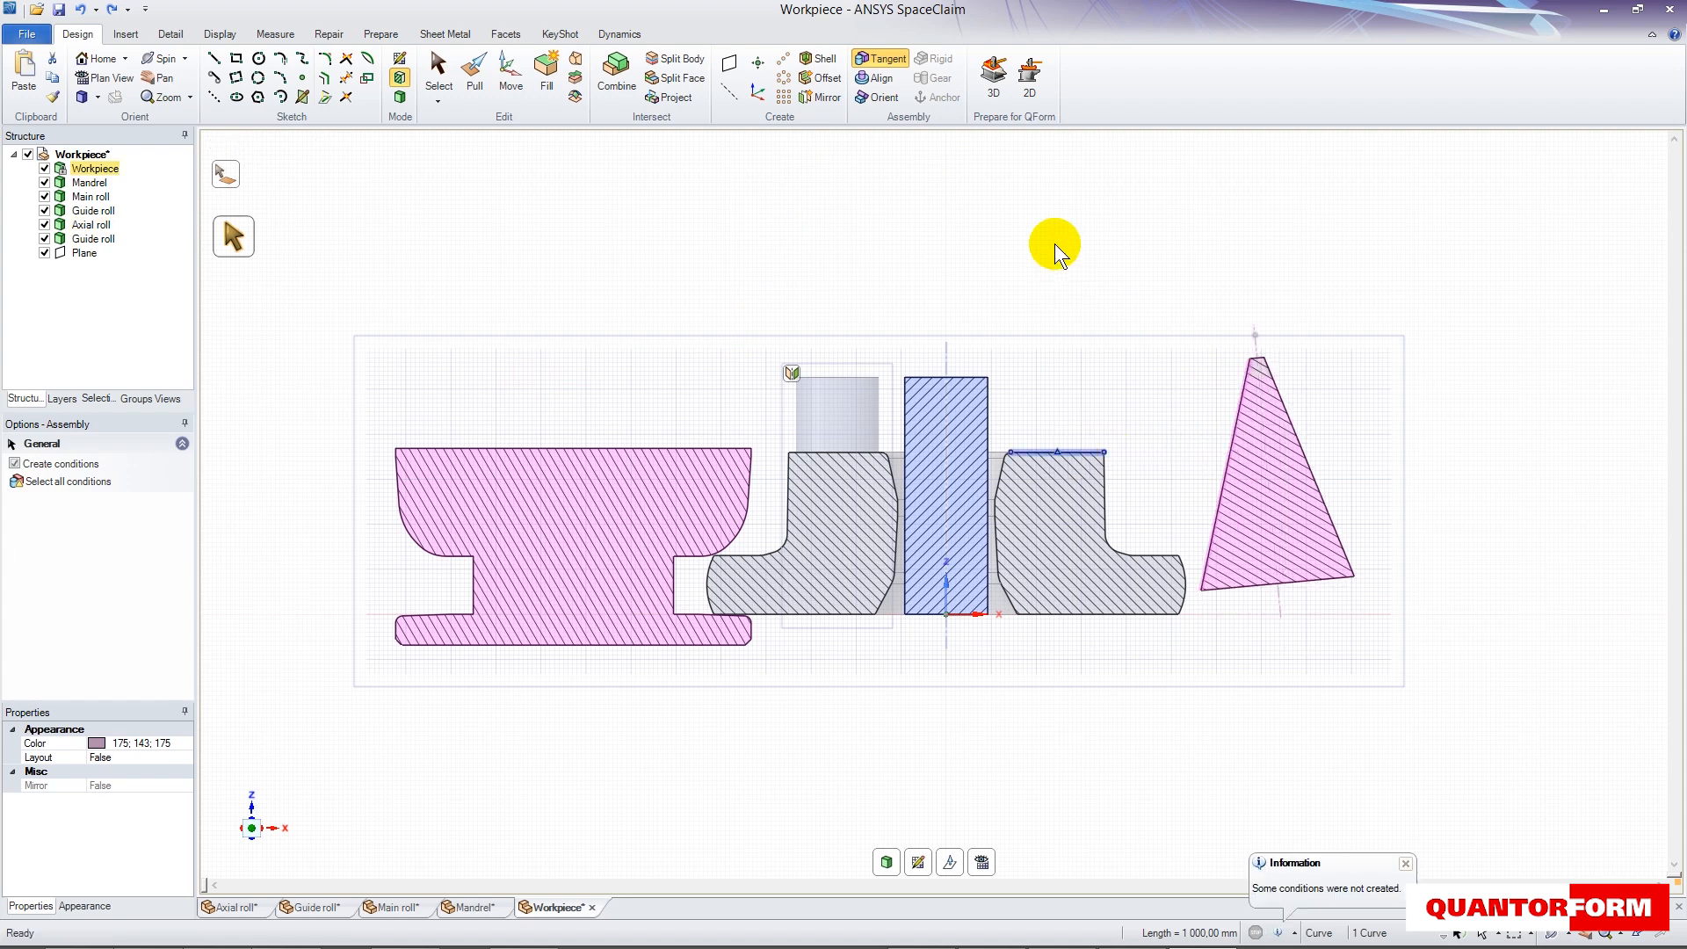
- Move the axial roll about 1817 mm along positive X, to the other side of the workpiece, and return to 3D mode
{"action": "left_click", "coordinate": [506, 71]}
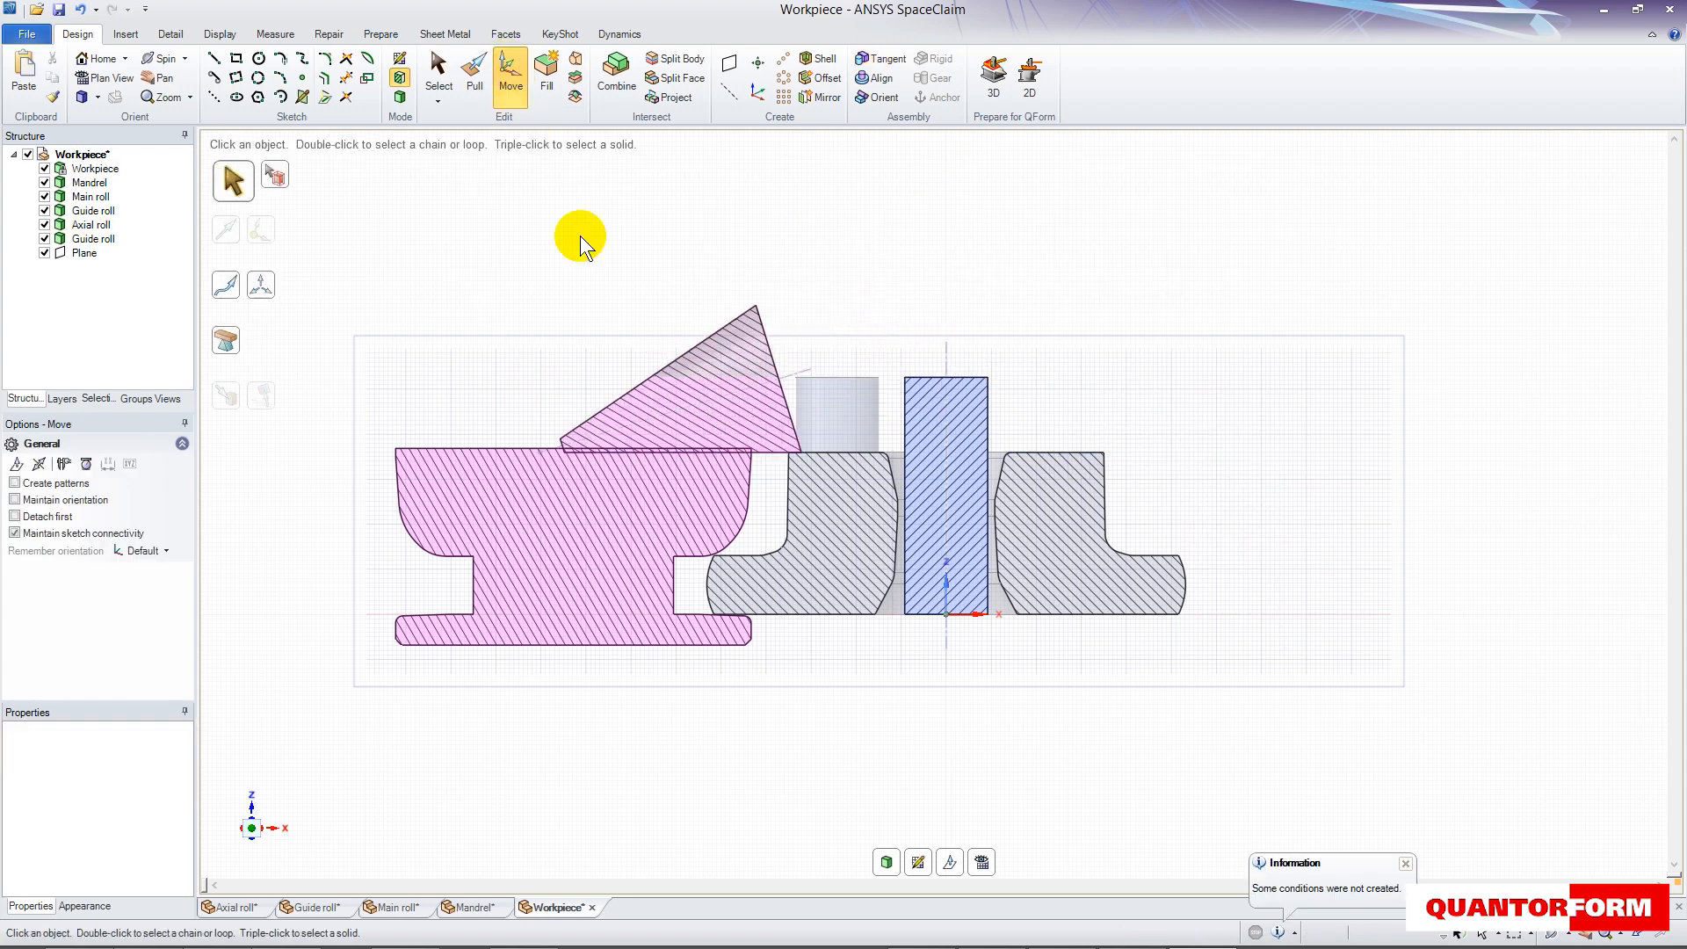
{"action": "left_click", "coordinate": [91, 225]}
{"action": "left_click_drag", "start_coordinate": [757, 380], "coordinate": [1184, 383]}
{"action": "left_click", "coordinate": [400, 97]}
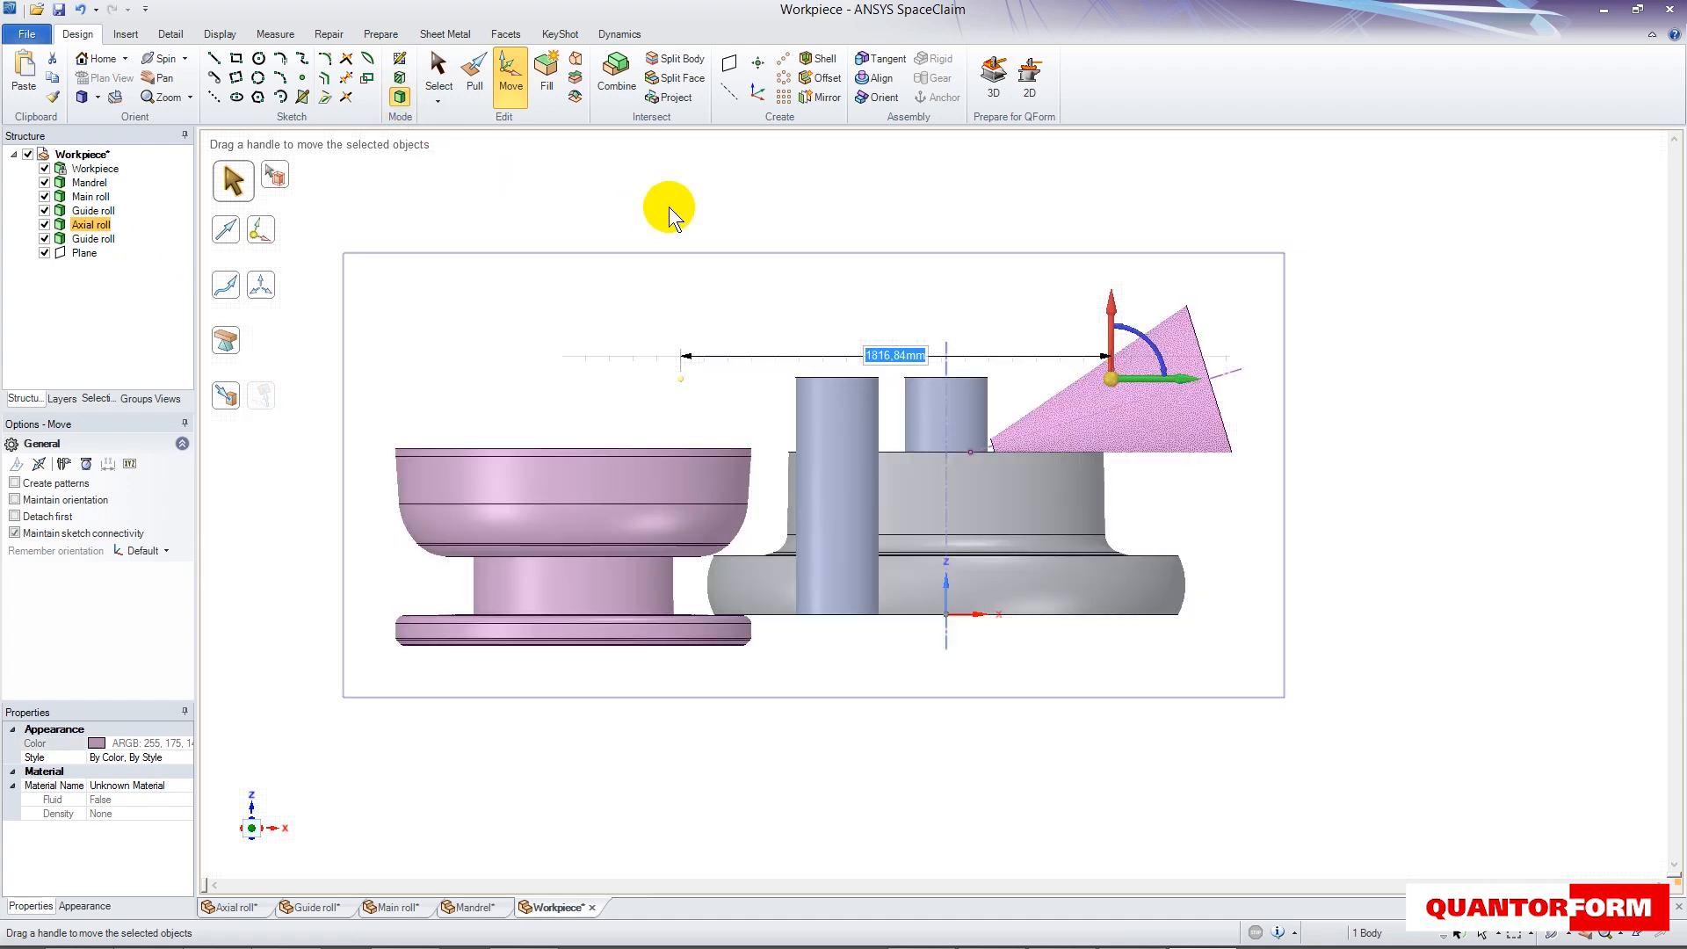
- Create a horizontal plane midway between the workpiece's upper and lower flat faces, and return to the front view
{"action": "left_click", "coordinate": [865, 513]}
{"action": "middle_click_drag", "start_coordinate": [1070, 812], "coordinate": [1061, 675]}
{"action": "left_click", "coordinate": [1061, 673], "text": "ctrl"}
{"action": "left_click", "coordinate": [730, 65]}
{"action": "left_click", "coordinate": [252, 824]}
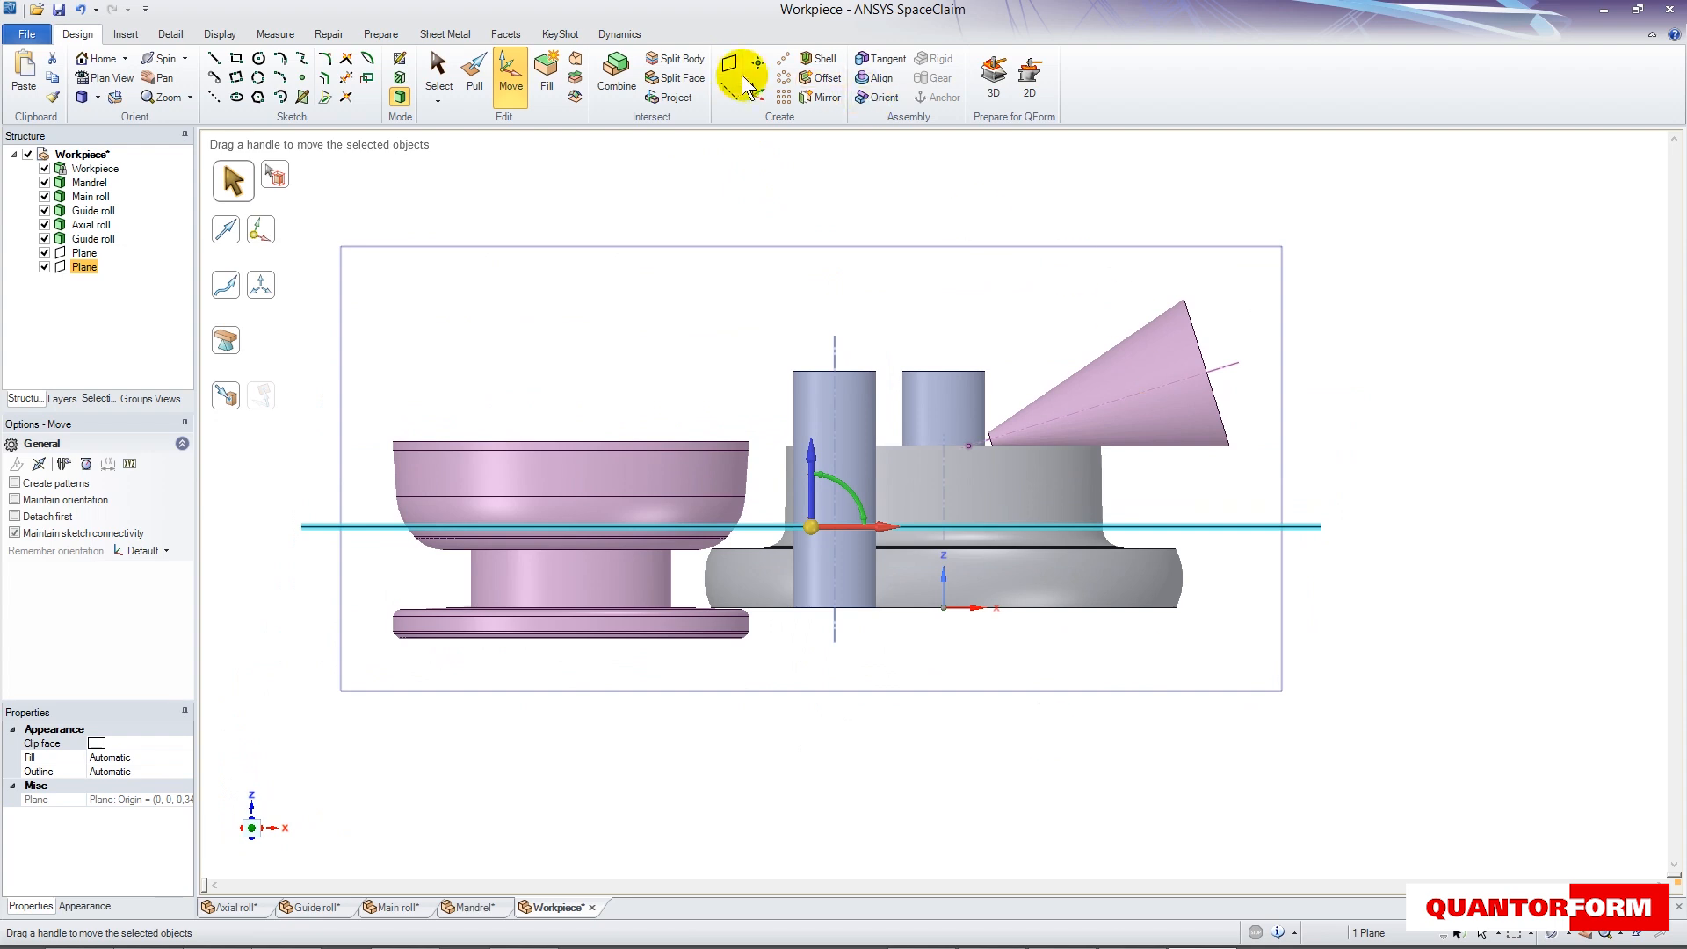
- Mirror the axial roll about the new horizontal plane to place a second one below the workpiece
{"action": "left_click", "coordinate": [819, 97]}
{"action": "left_click", "coordinate": [1241, 526]}
{"action": "left_click", "coordinate": [1195, 425]}
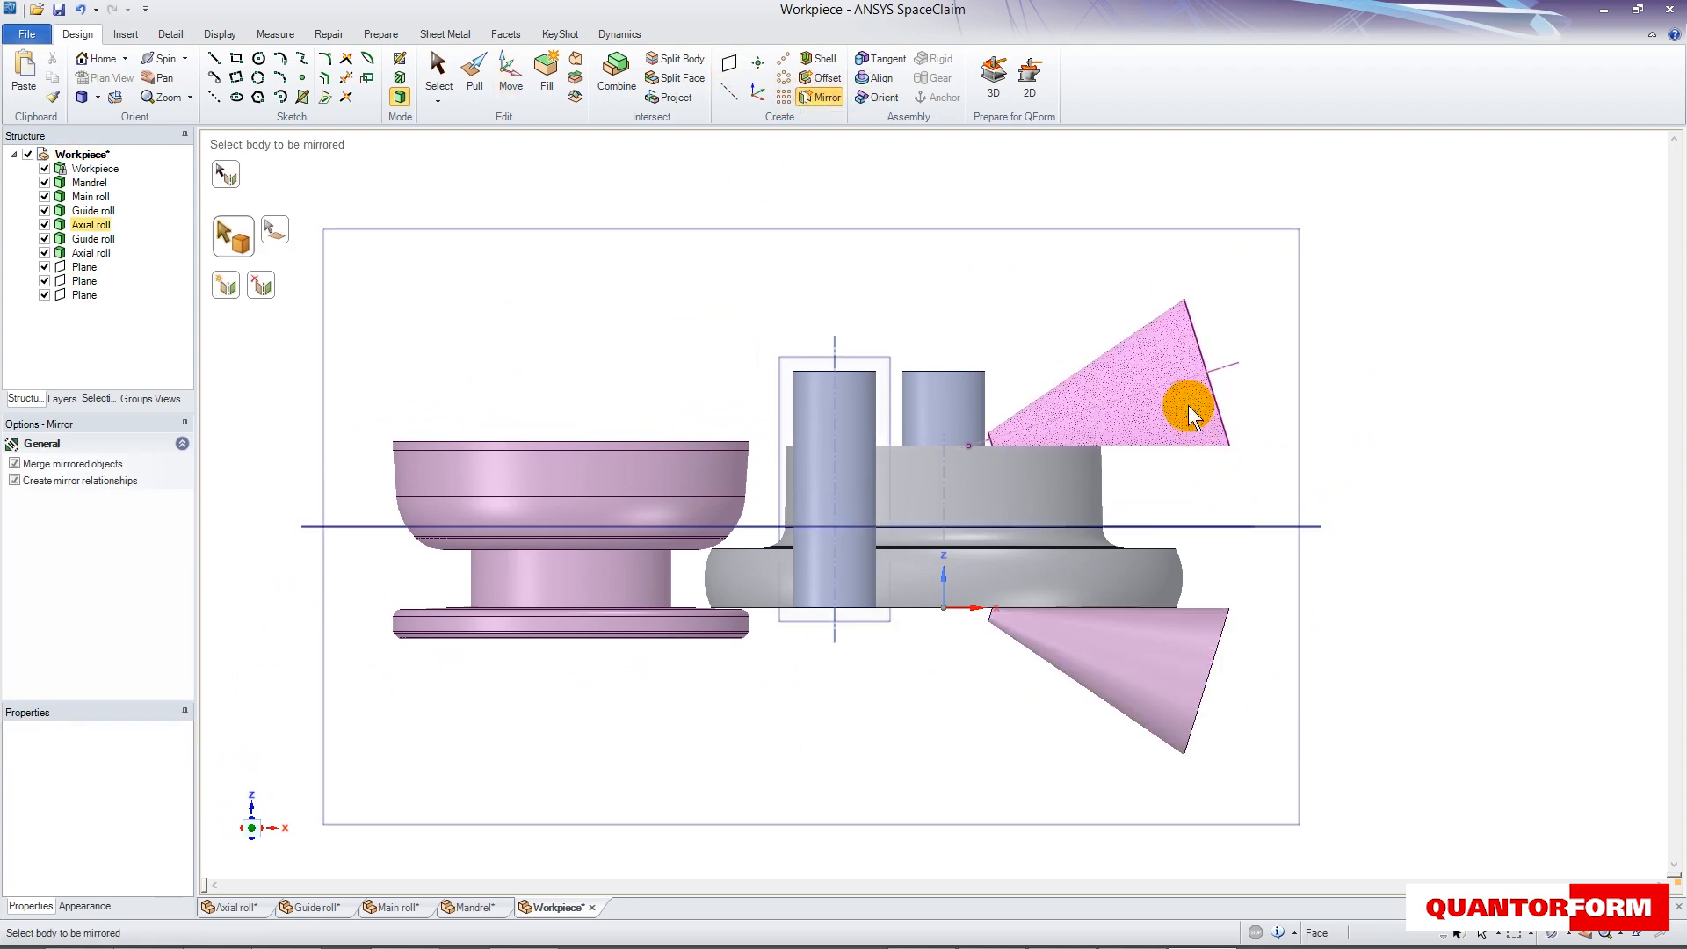
{"action": "left_click", "coordinate": [437, 72]}
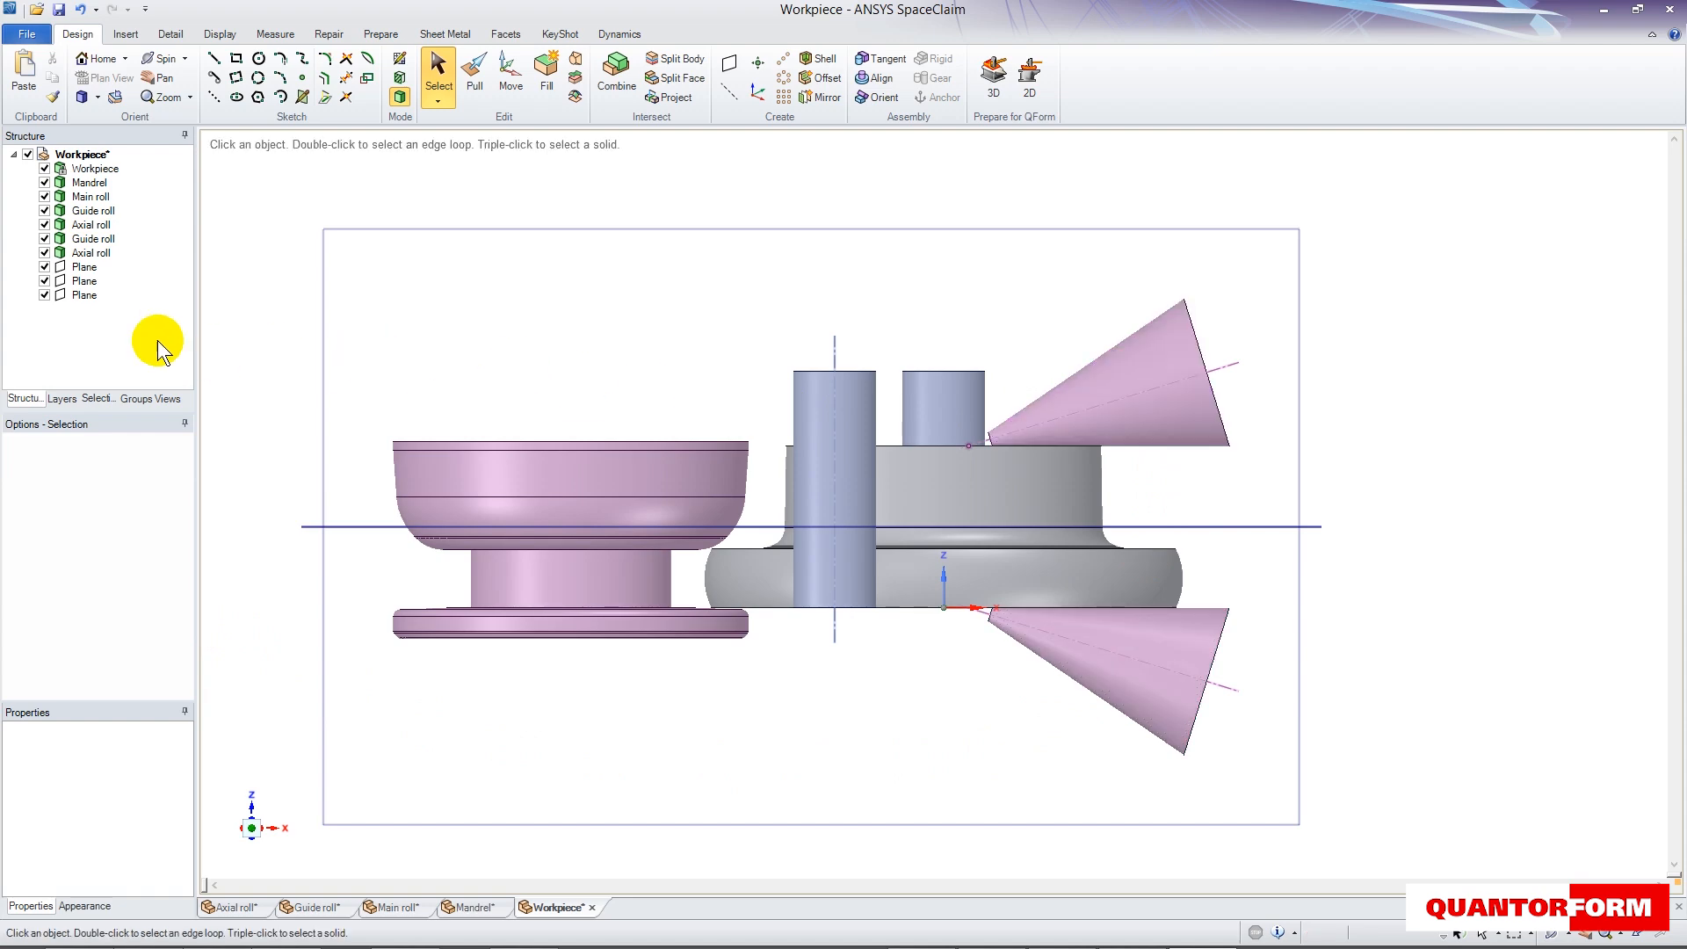
- Hide the three planes and send the assembly to QShape with the 3D Prepare for QForm command
{"action": "left_click", "coordinate": [44, 296]}
{"action": "middle_click_drag", "start_coordinate": [562, 326], "coordinate": [572, 440]}
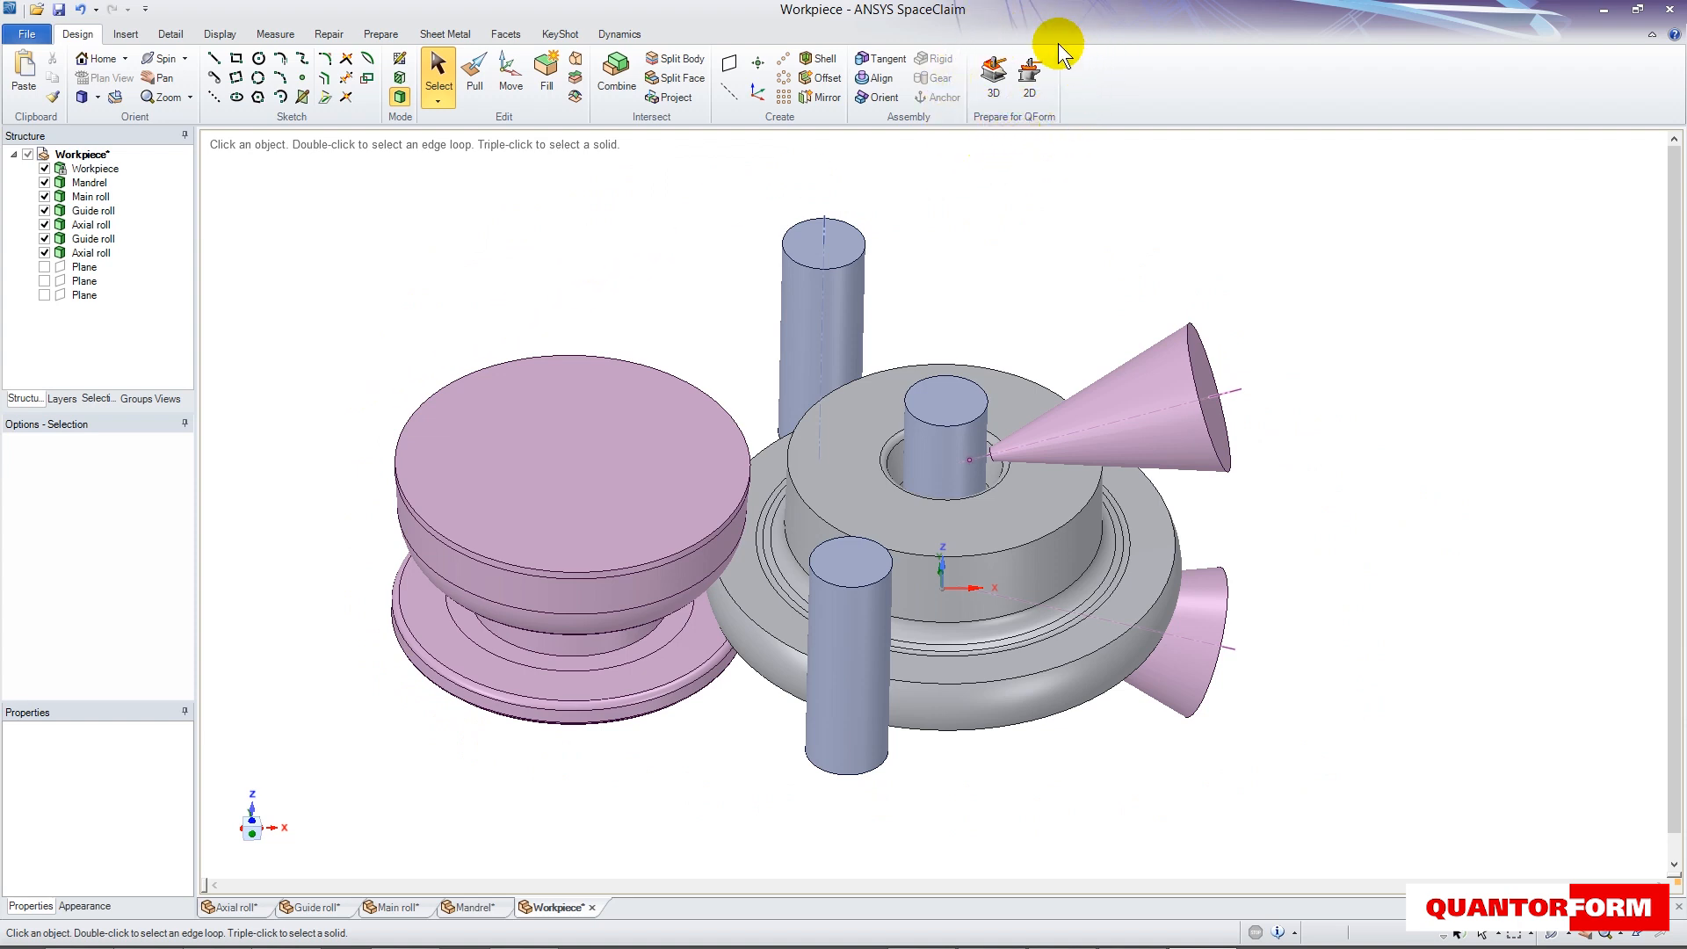
{"action": "left_click", "coordinate": [993, 81]}
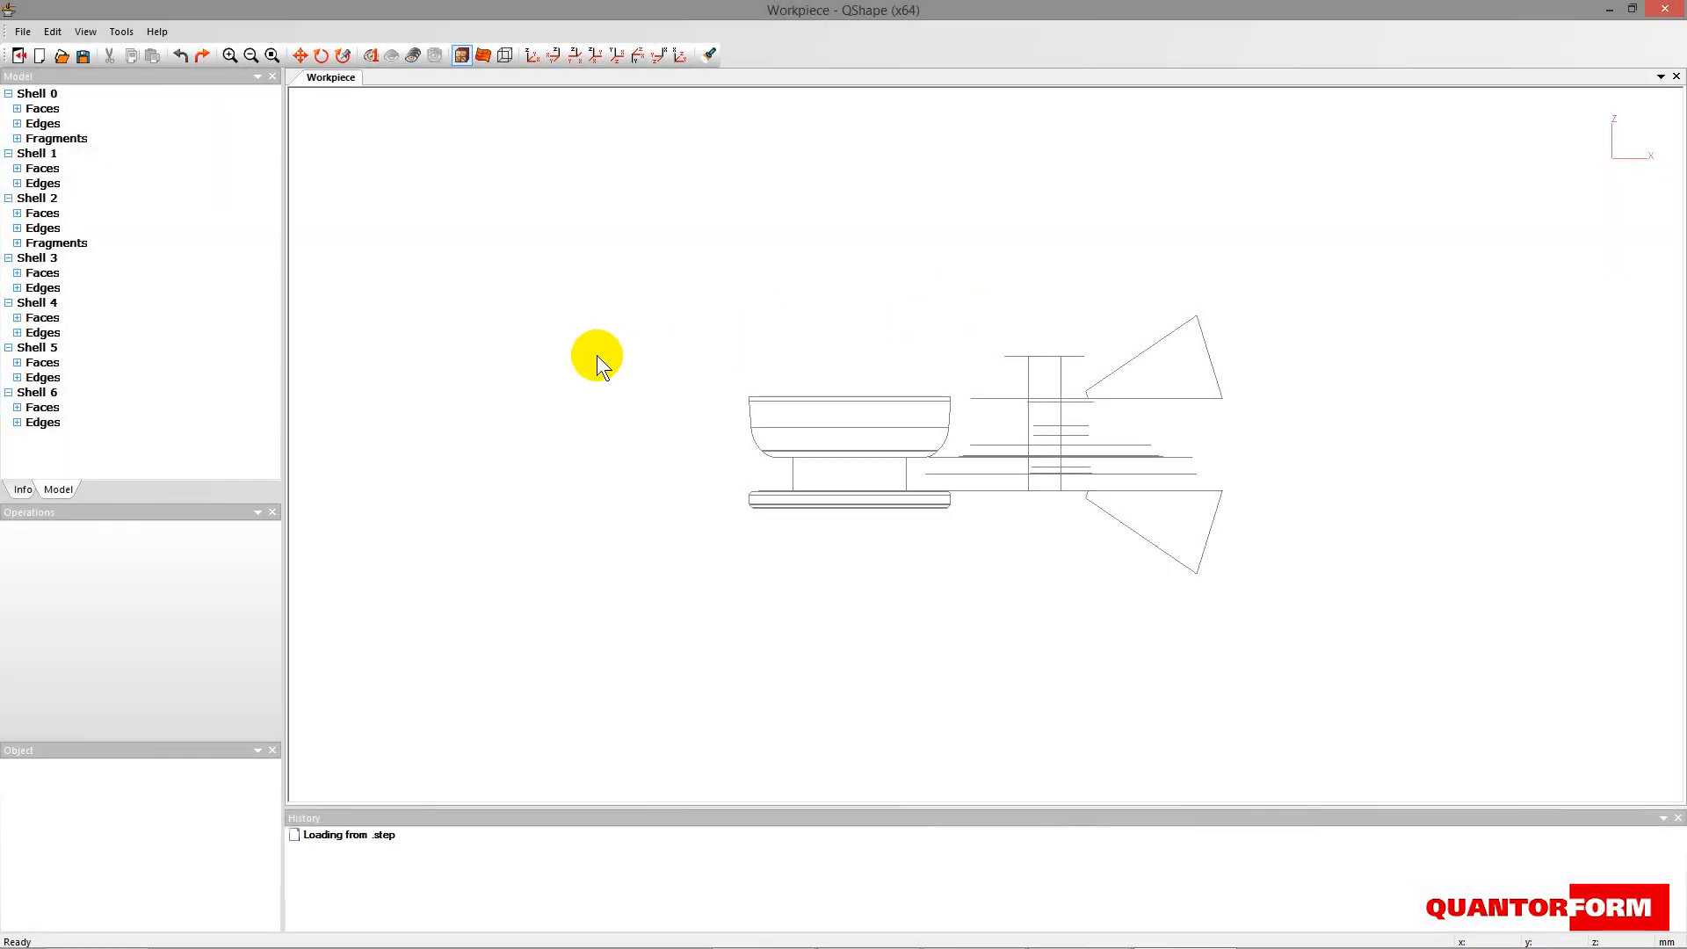
{"action": "left_click_drag", "start_coordinate": [665, 424], "coordinate": [1154, 817]}
{"action": "left_click_drag", "start_coordinate": [956, 508], "coordinate": [970, 704]}
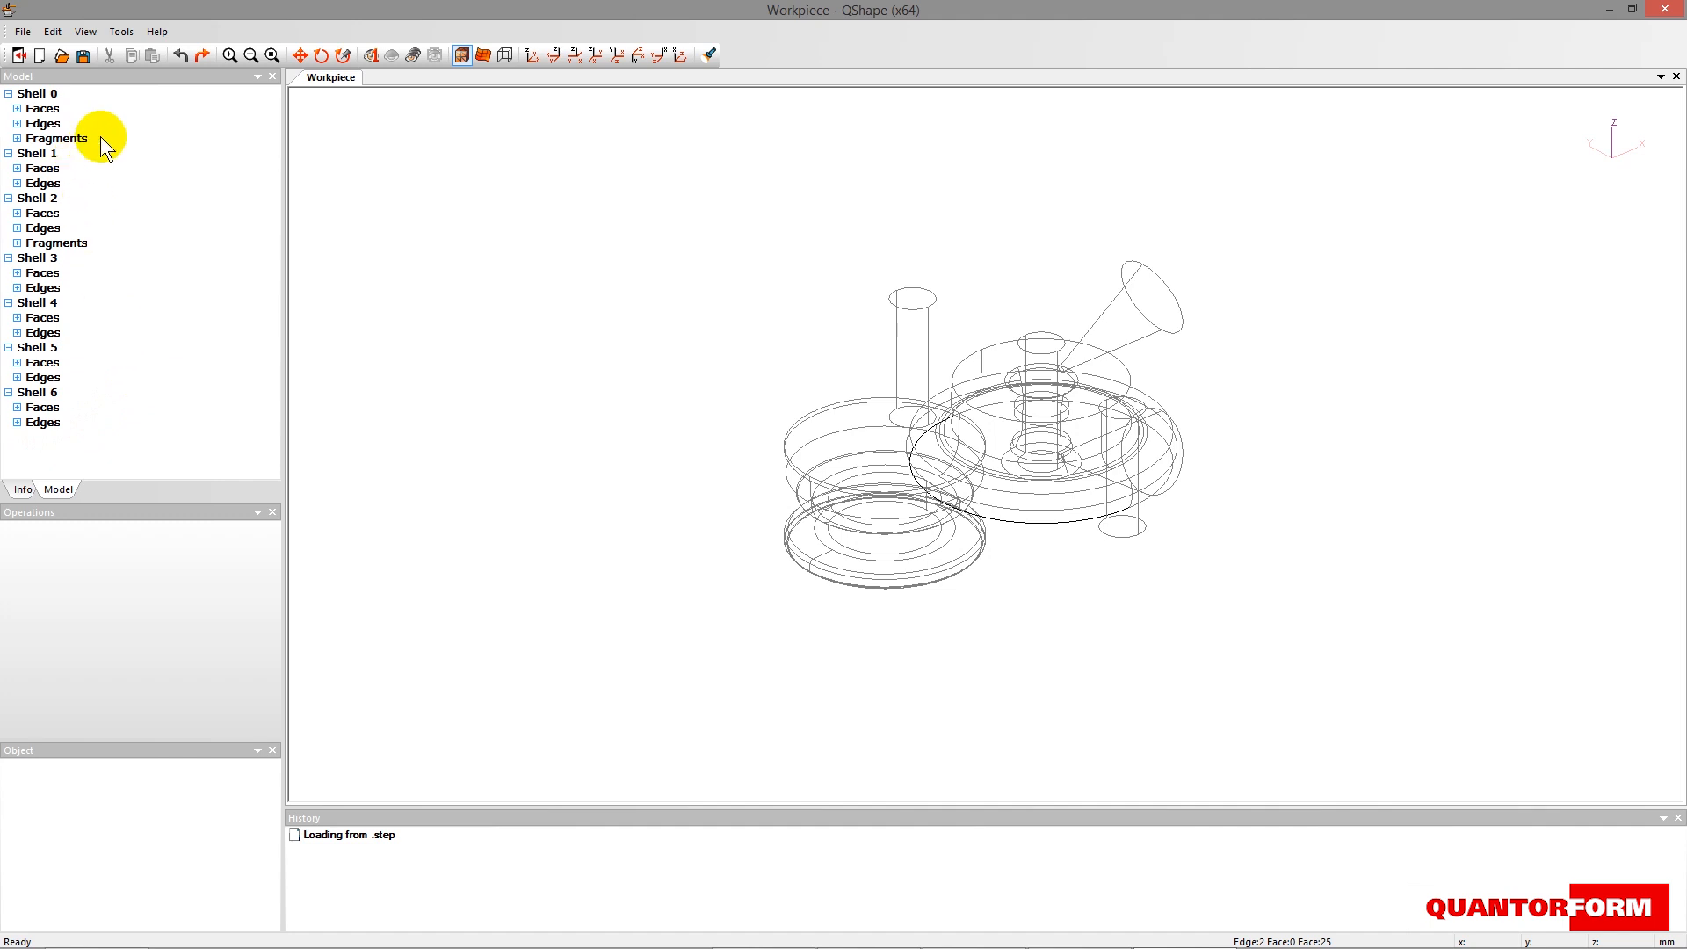
- Generate meshes for all seven imported shells, Shell 0 to Shell 6, one after another
{"action": "left_click", "coordinate": [35, 93]}
{"action": "left_click", "coordinate": [104, 535]}
{"action": "left_click", "coordinate": [36, 95]}
{"action": "left_click", "coordinate": [107, 534]}
{"action": "left_click", "coordinate": [35, 93]}
{"action": "left_click", "coordinate": [106, 534]}
{"action": "left_click", "coordinate": [35, 93]}
{"action": "left_click", "coordinate": [85, 541]}
{"action": "left_click", "coordinate": [35, 93]}
{"action": "left_click", "coordinate": [91, 540]}
{"action": "left_click", "coordinate": [35, 93]}
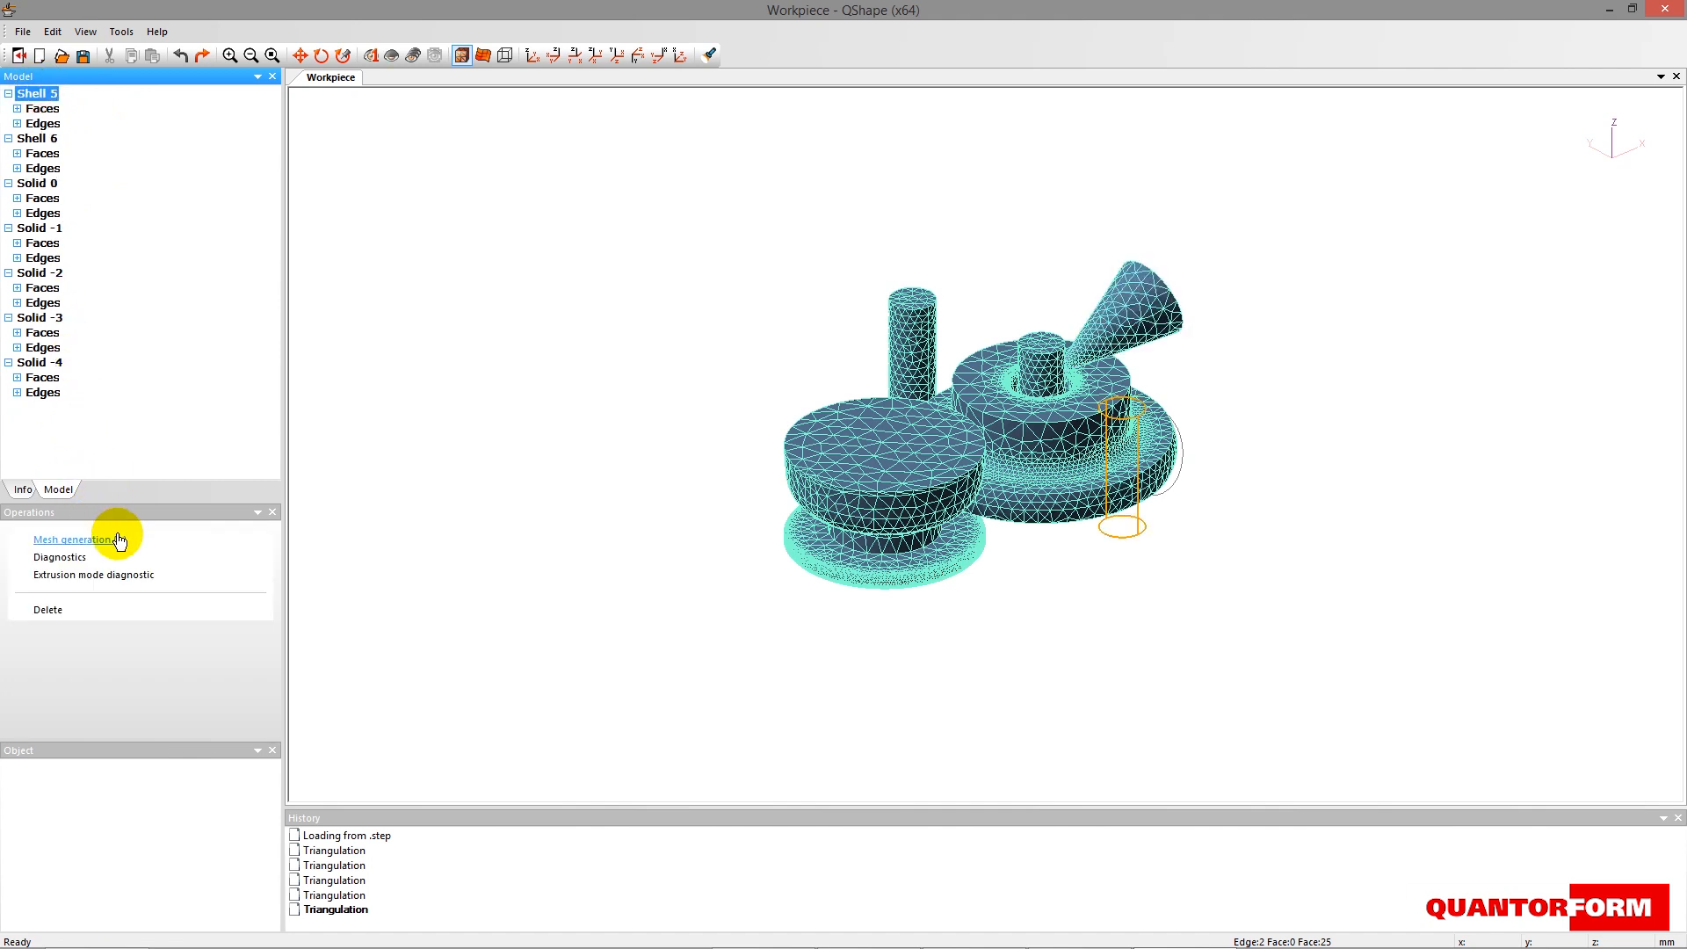
{"action": "left_click", "coordinate": [112, 538]}
{"action": "left_click", "coordinate": [39, 96]}
{"action": "left_click", "coordinate": [106, 537]}
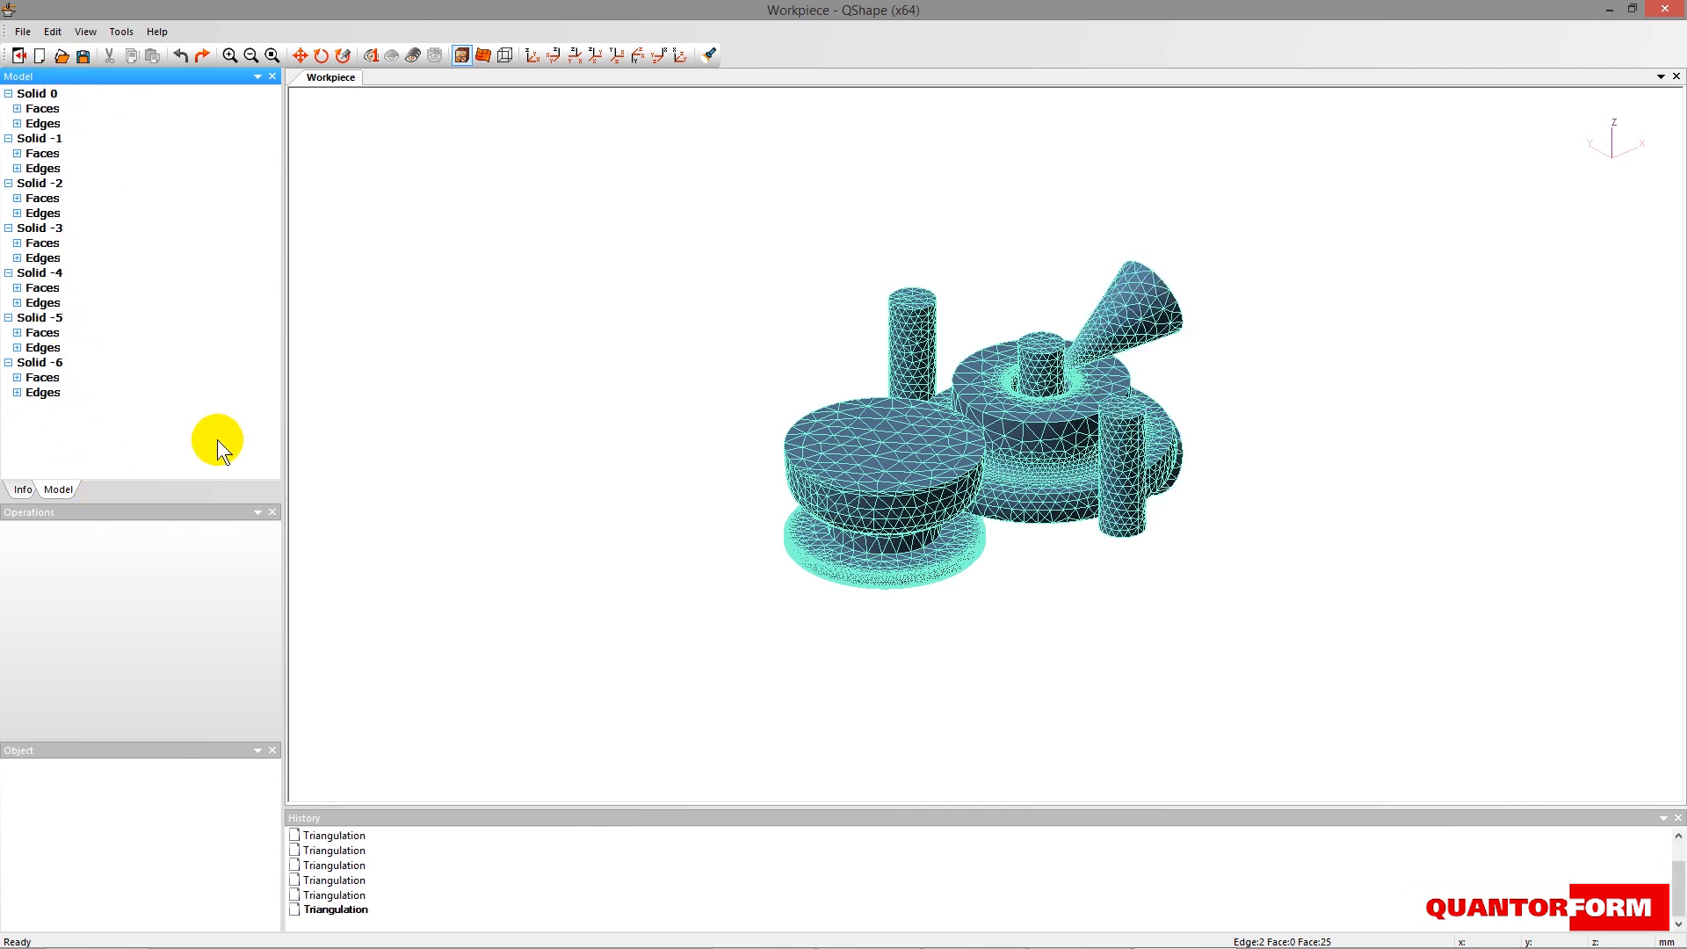
- Turn off the mesh display and convert Solid 0, the ring workpiece, to WPIECE1
{"action": "left_click_drag", "start_coordinate": [155, 738], "coordinate": [150, 817]}
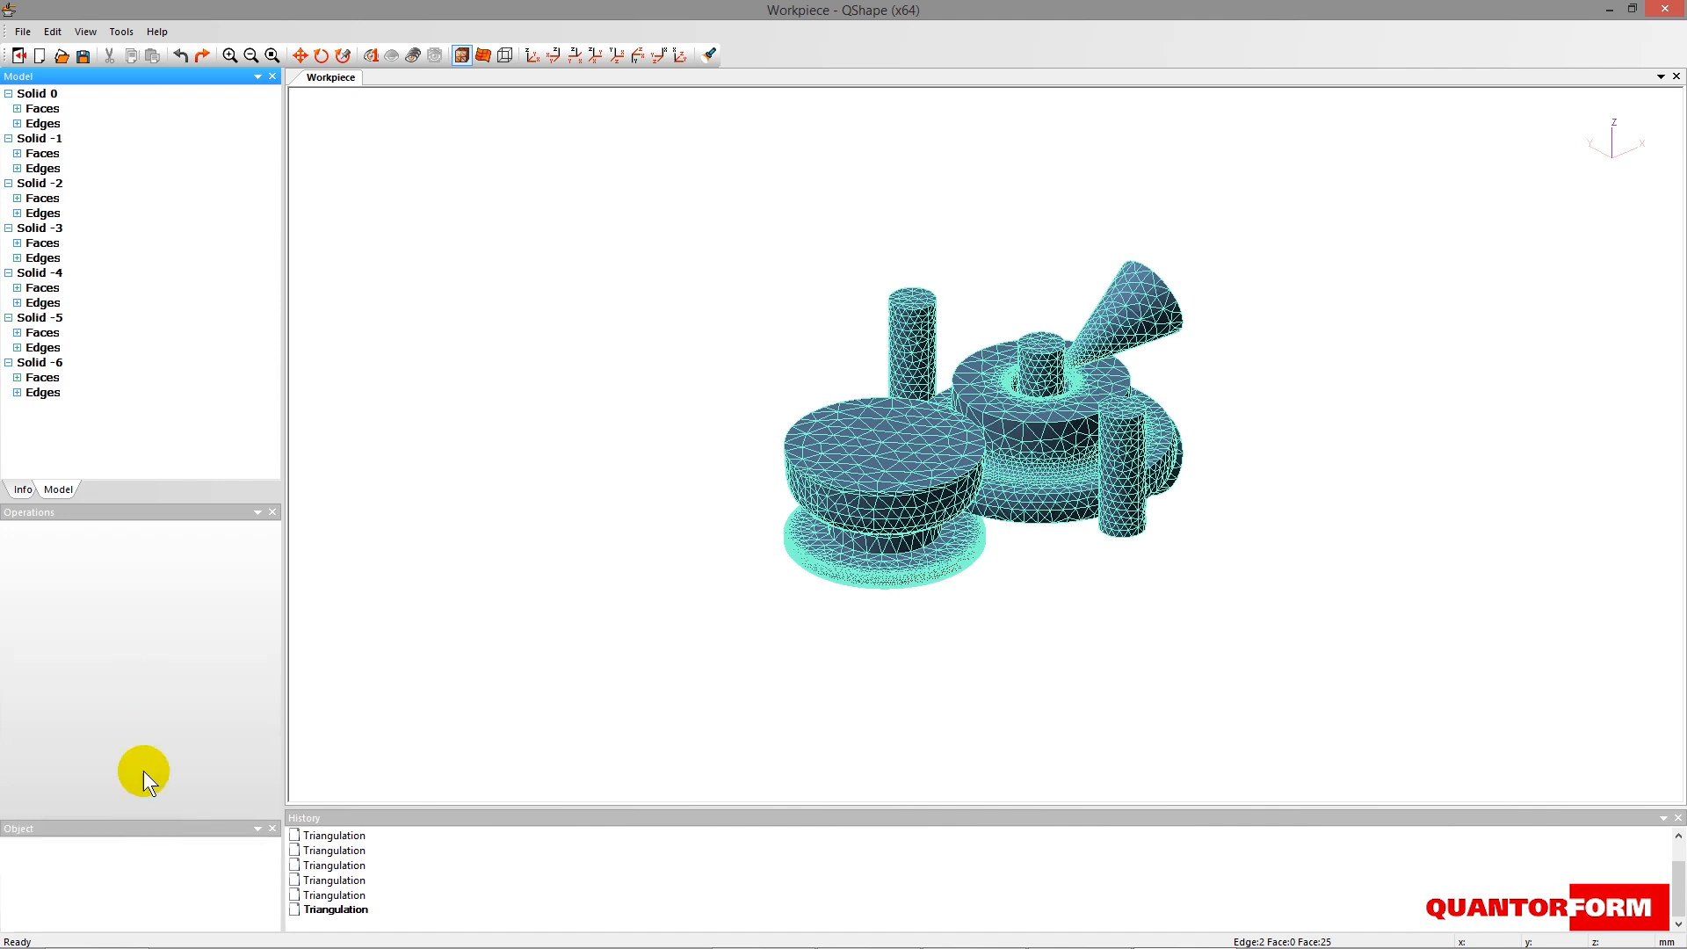
{"action": "left_click", "coordinate": [36, 93]}
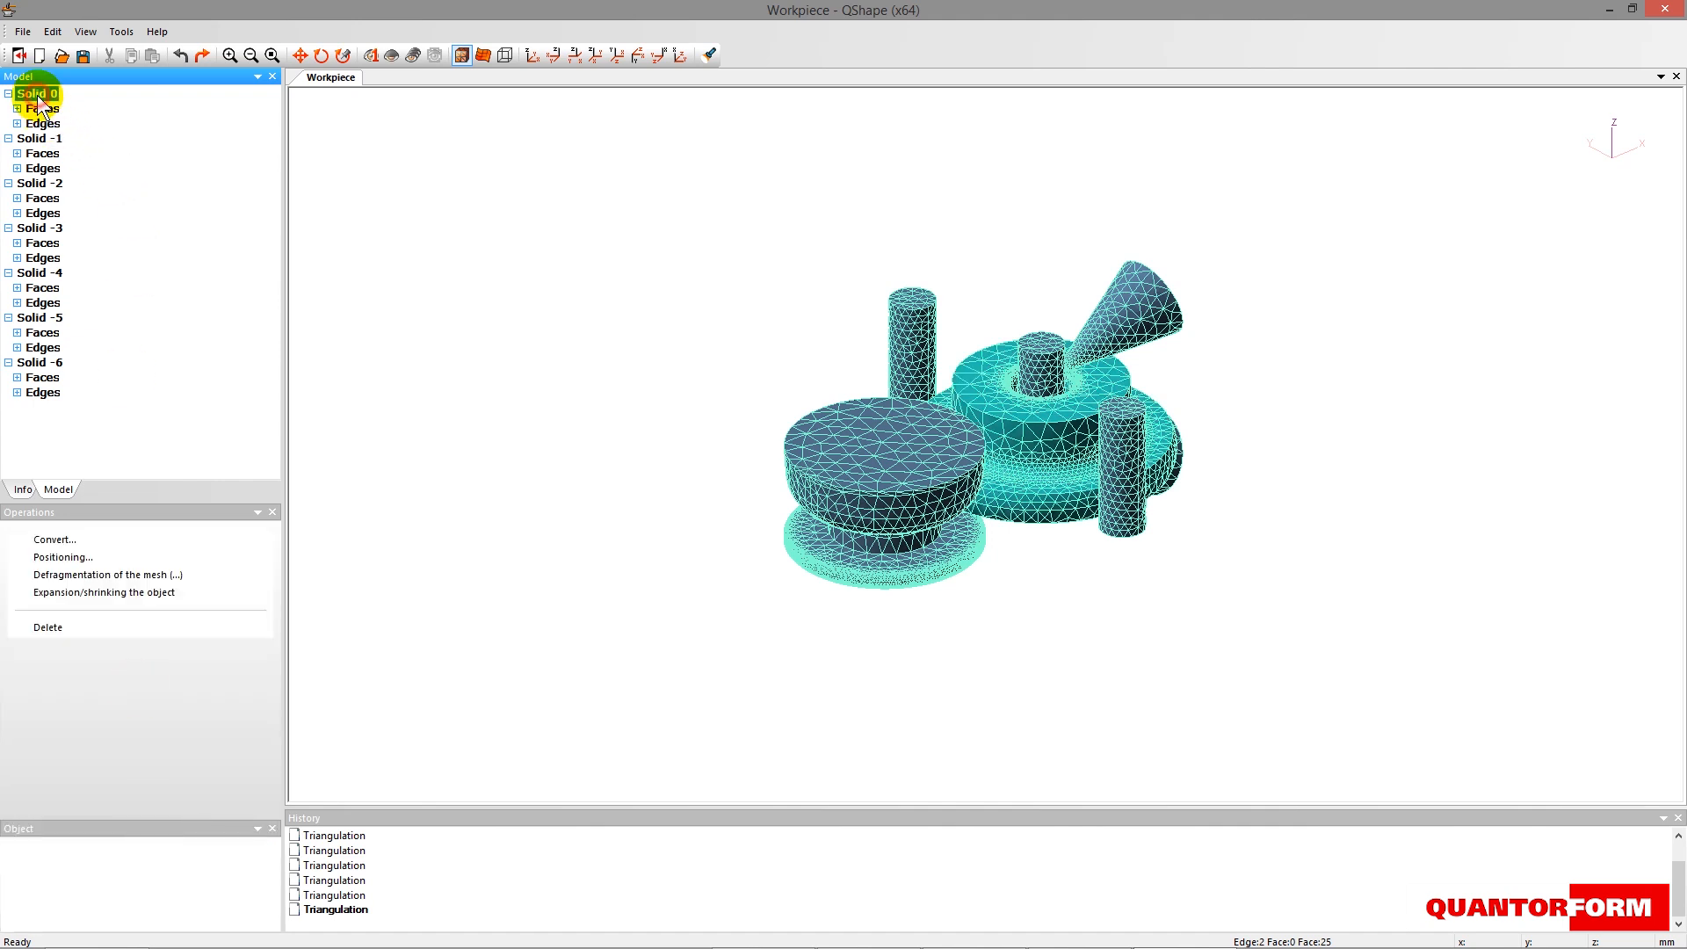
{"action": "left_click", "coordinate": [462, 55]}
{"action": "left_click_drag", "start_coordinate": [527, 301], "coordinate": [418, 261]}
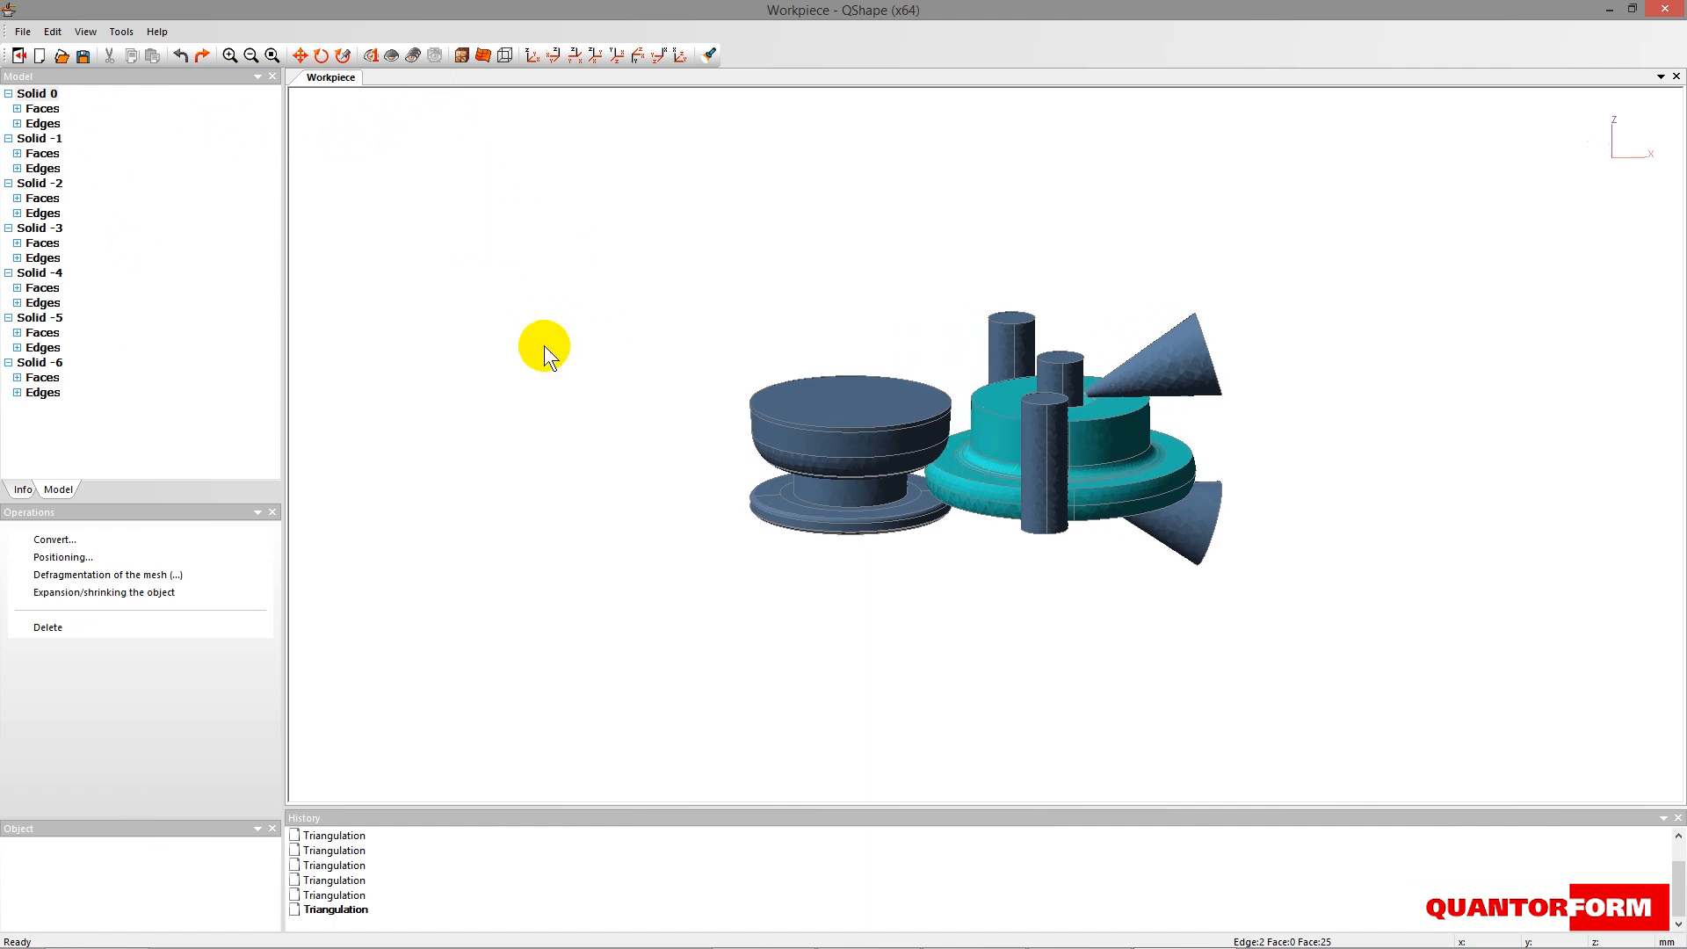
{"action": "scroll", "coordinate": [1007, 534], "scroll_direction": "up", "scroll_amount": 2}
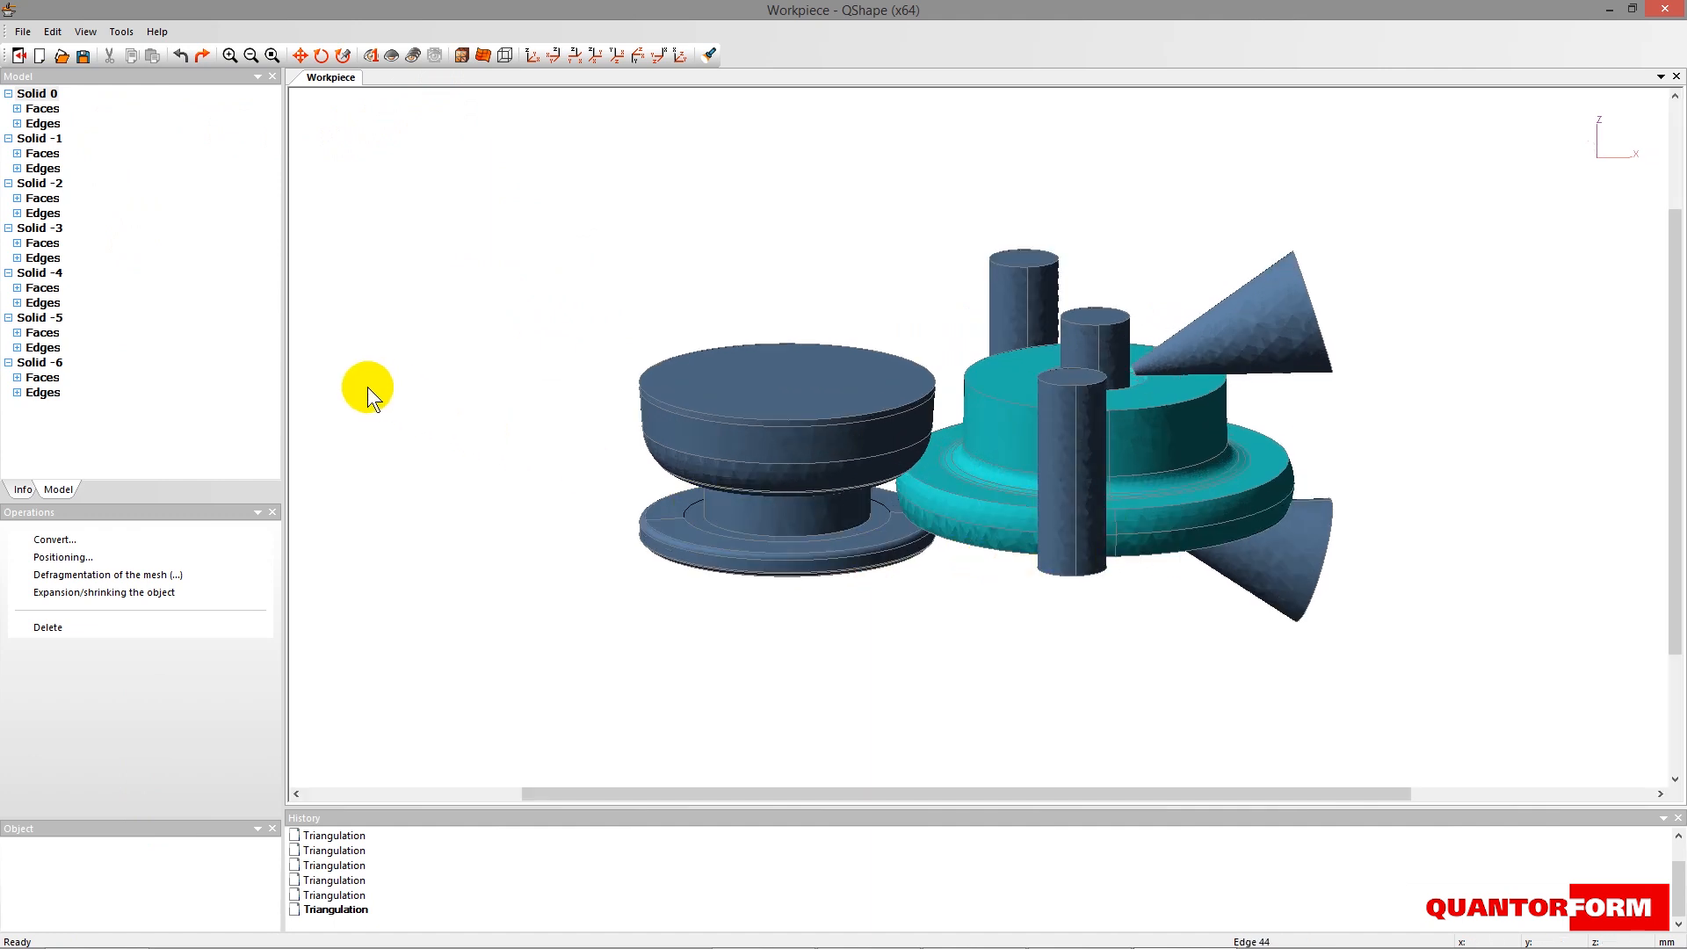
{"action": "left_click", "coordinate": [58, 539]}
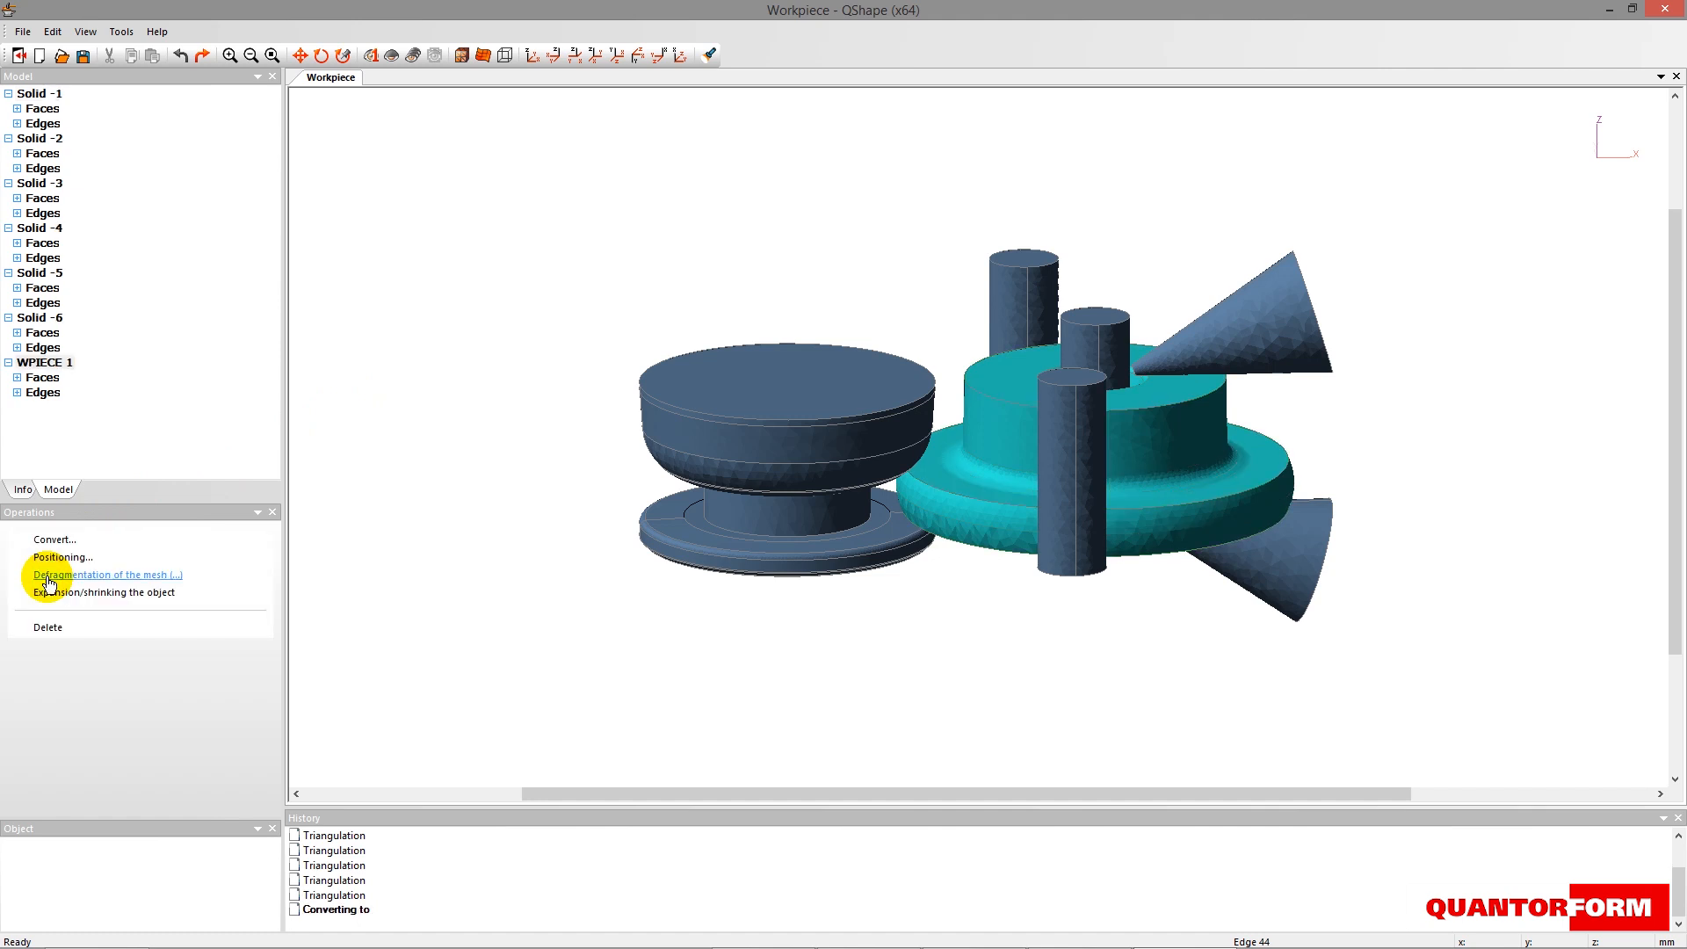
- Convert Solid -1 to the ring rolling object Mandrell and Solid -2 to Main Roll
{"action": "left_click", "coordinate": [39, 94]}
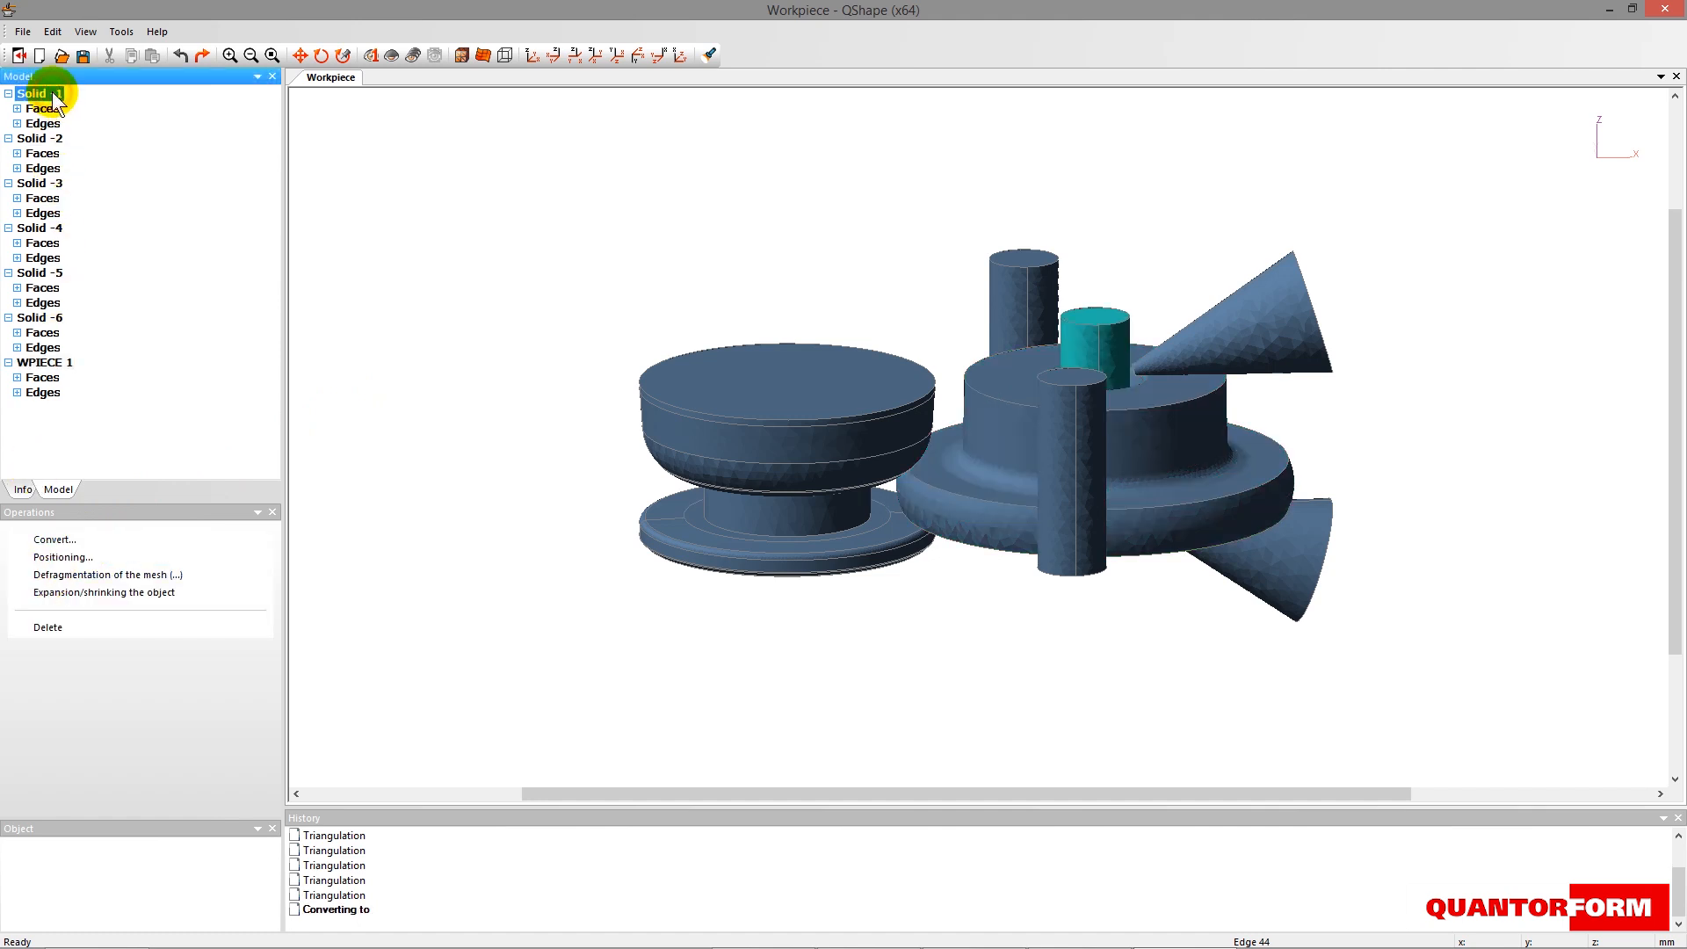
{"action": "left_click", "coordinate": [66, 541]}
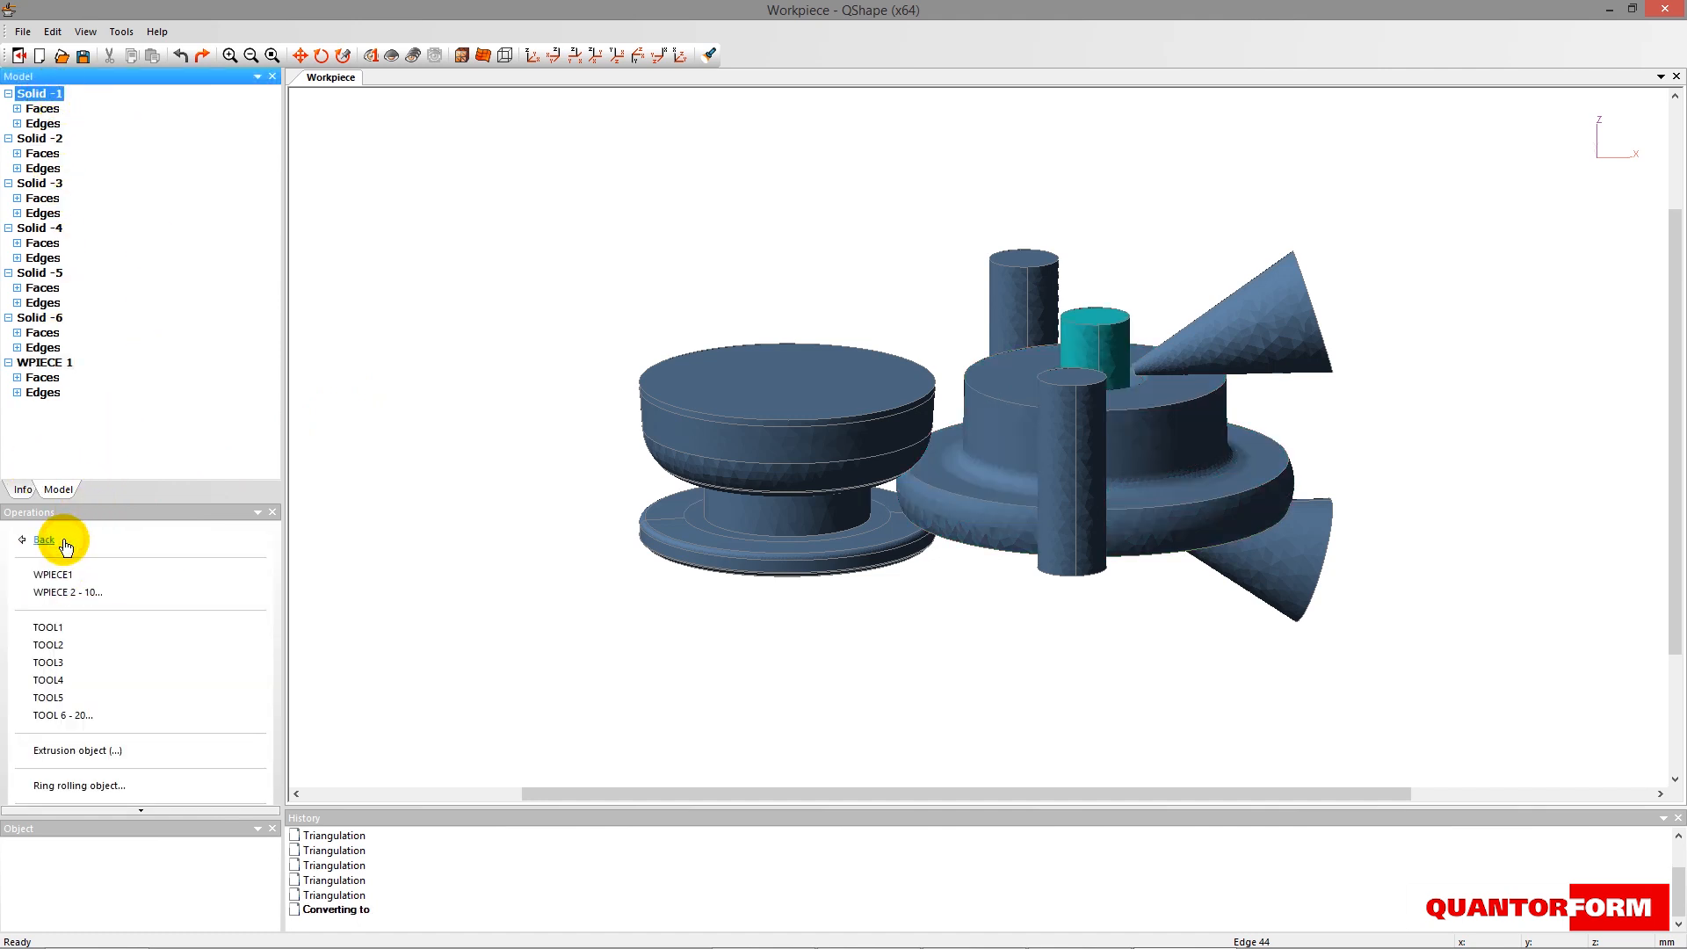
{"action": "left_click", "coordinate": [103, 781]}
{"action": "left_click", "coordinate": [70, 592]}
{"action": "left_click", "coordinate": [44, 94]}
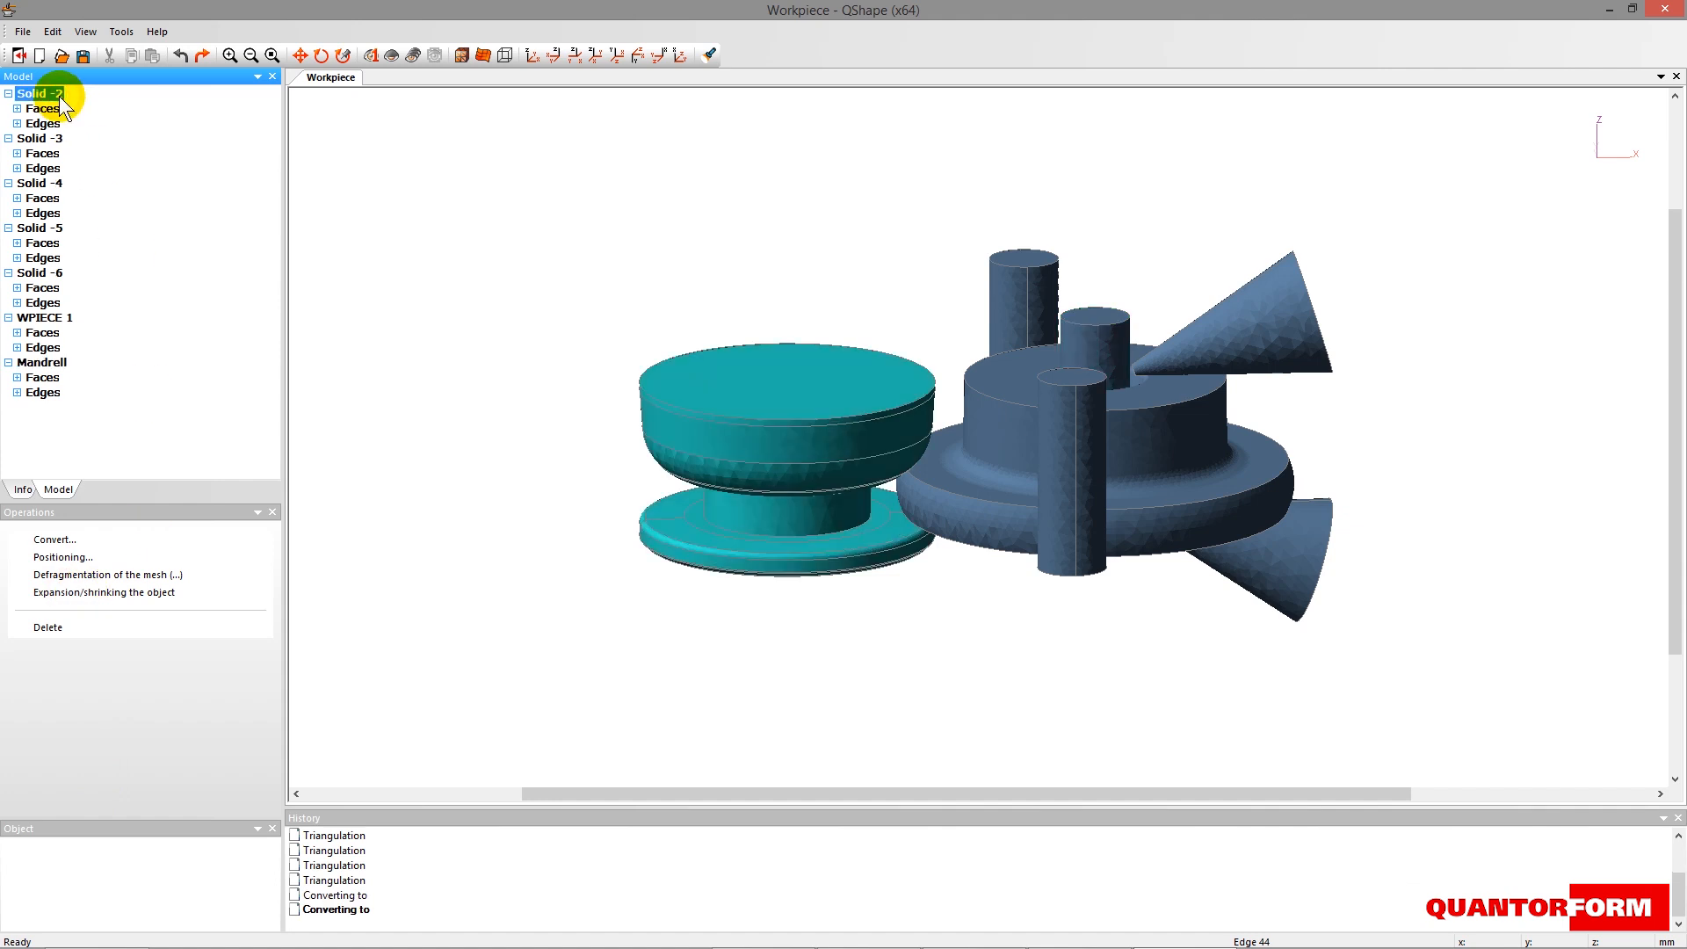
{"action": "left_click", "coordinate": [57, 539]}
{"action": "left_click", "coordinate": [113, 781]}
{"action": "left_click", "coordinate": [62, 574]}
- Convert Solid -3 to the ring rolling object Pressure Roll 1 and Solid -4 to Axial Roll 1
{"action": "left_click", "coordinate": [57, 540]}
{"action": "left_click", "coordinate": [103, 781]}
{"action": "left_click", "coordinate": [76, 646]}
{"action": "left_click", "coordinate": [44, 94]}
{"action": "left_click", "coordinate": [55, 540]}
{"action": "left_click", "coordinate": [97, 782]}
{"action": "left_click", "coordinate": [66, 613]}
- Convert Solid -5 to the ring rolling object Pressure Roll 2 and Solid -6 to Axial Roll 2
{"action": "left_click", "coordinate": [49, 539]}
{"action": "left_click", "coordinate": [98, 782]}
{"action": "left_click", "coordinate": [79, 668]}
{"action": "left_click", "coordinate": [38, 92]}
{"action": "left_click", "coordinate": [54, 539]}
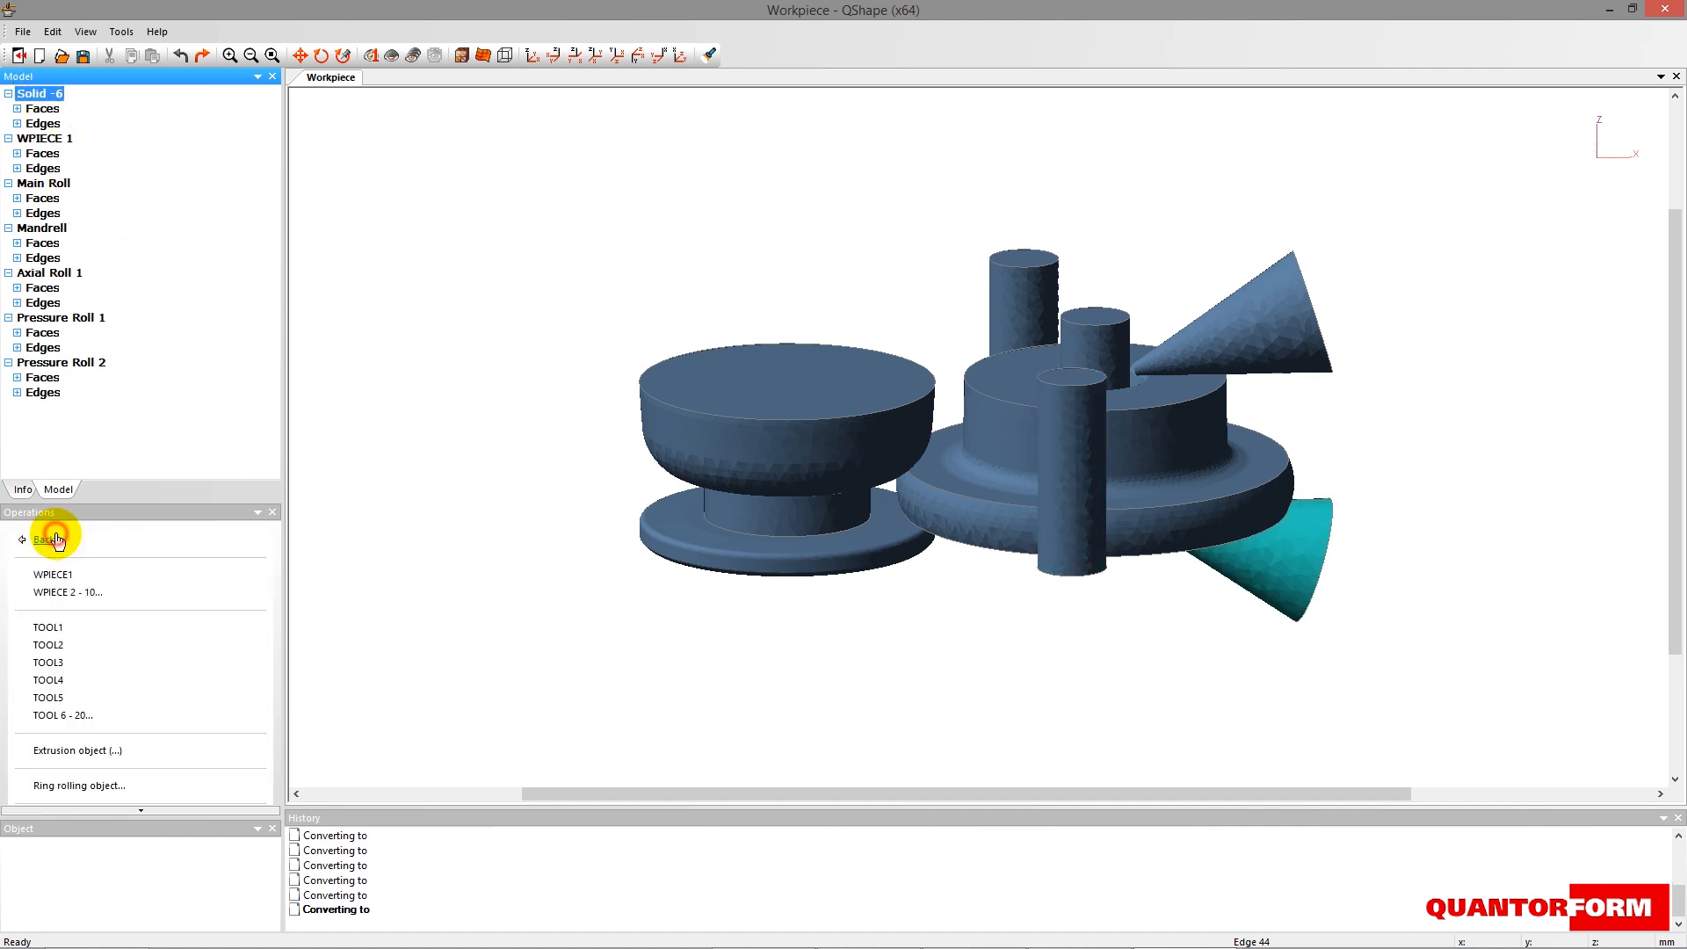
{"action": "left_click", "coordinate": [61, 781]}
{"action": "left_click", "coordinate": [65, 631]}
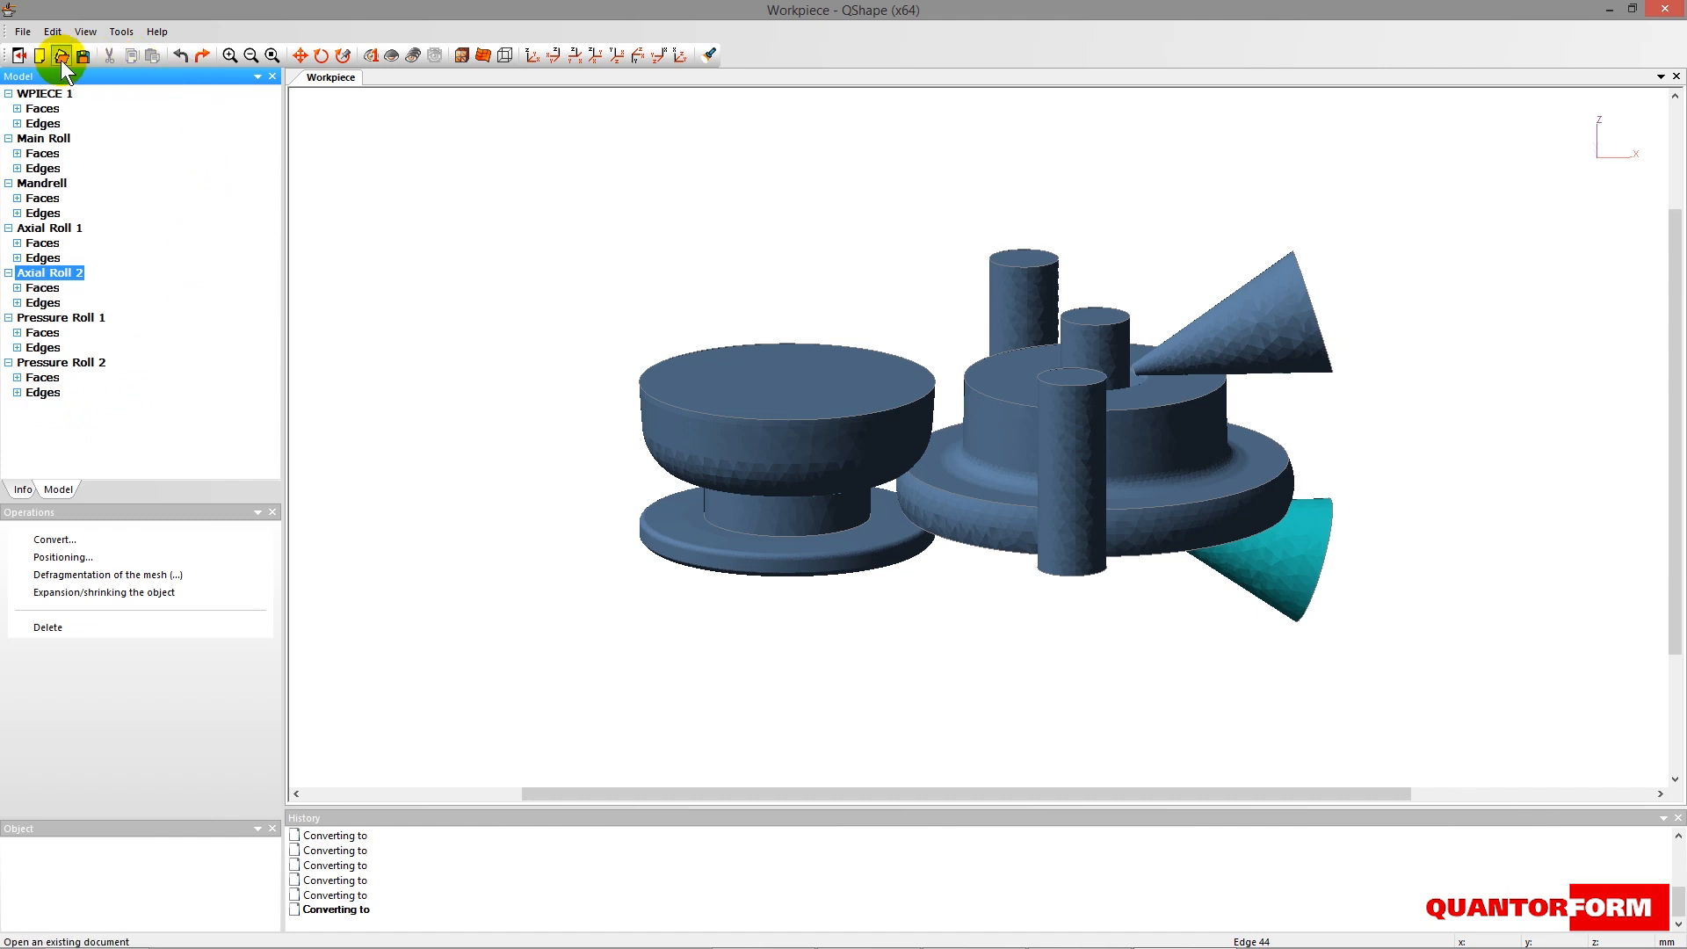
- Save the prepared geometry as a QShape file named Example in the Ring rolling folder
{"action": "left_click", "coordinate": [23, 31]}
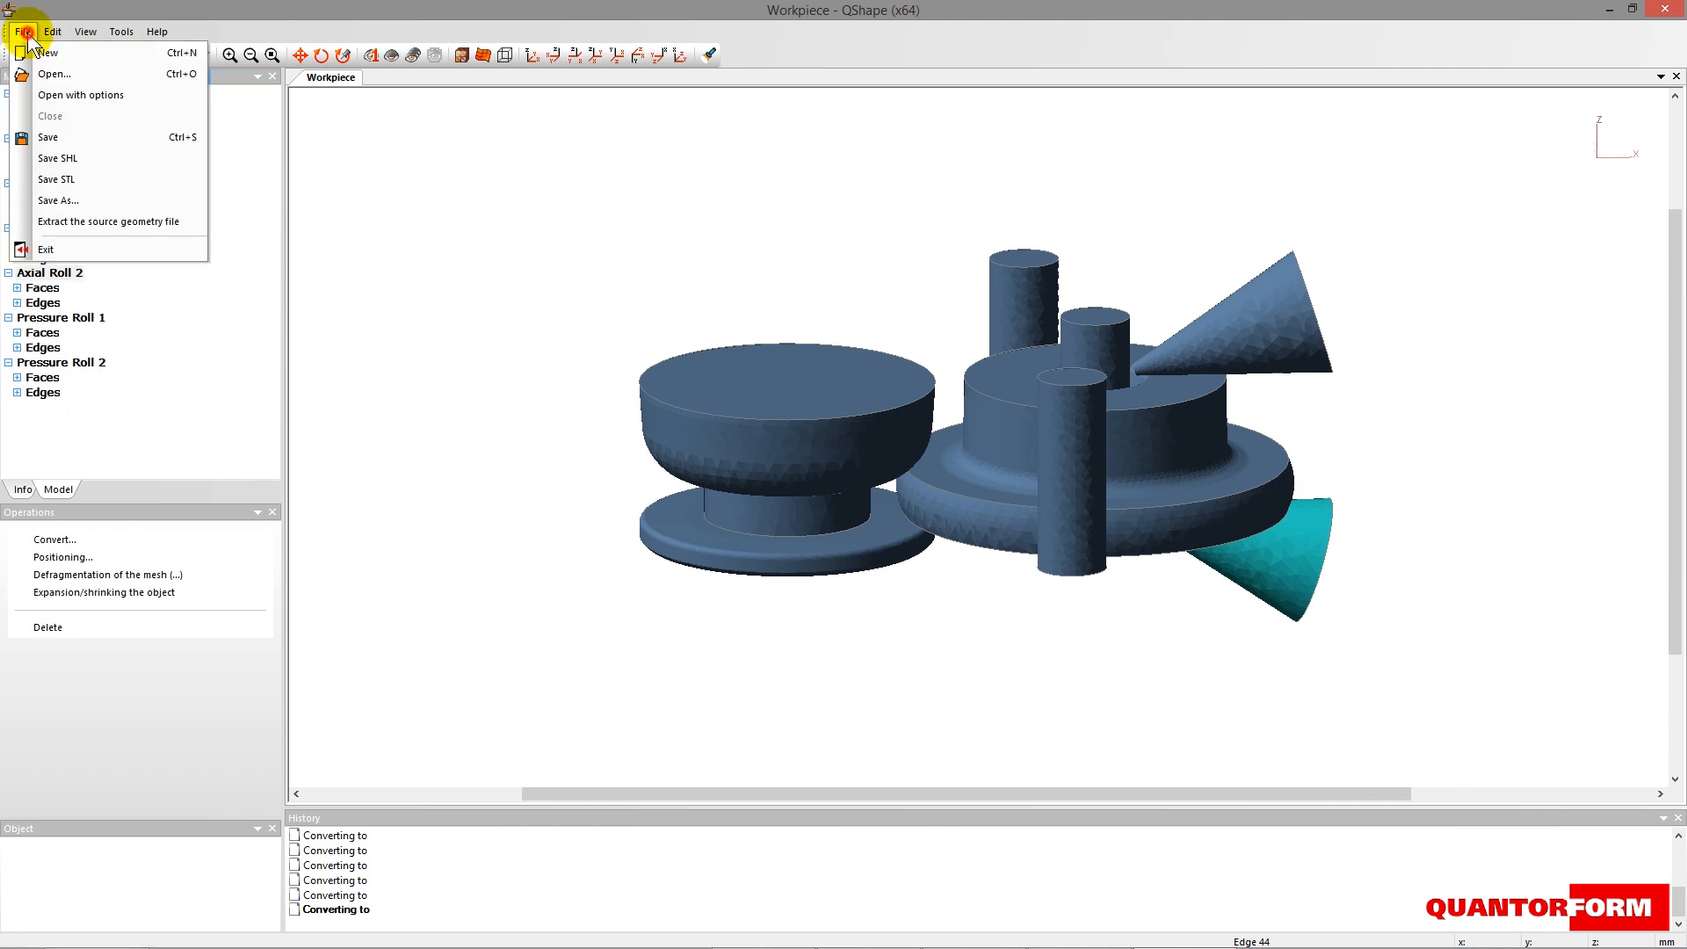
{"action": "left_click", "coordinate": [57, 200]}
{"action": "type", "text": "Example"}
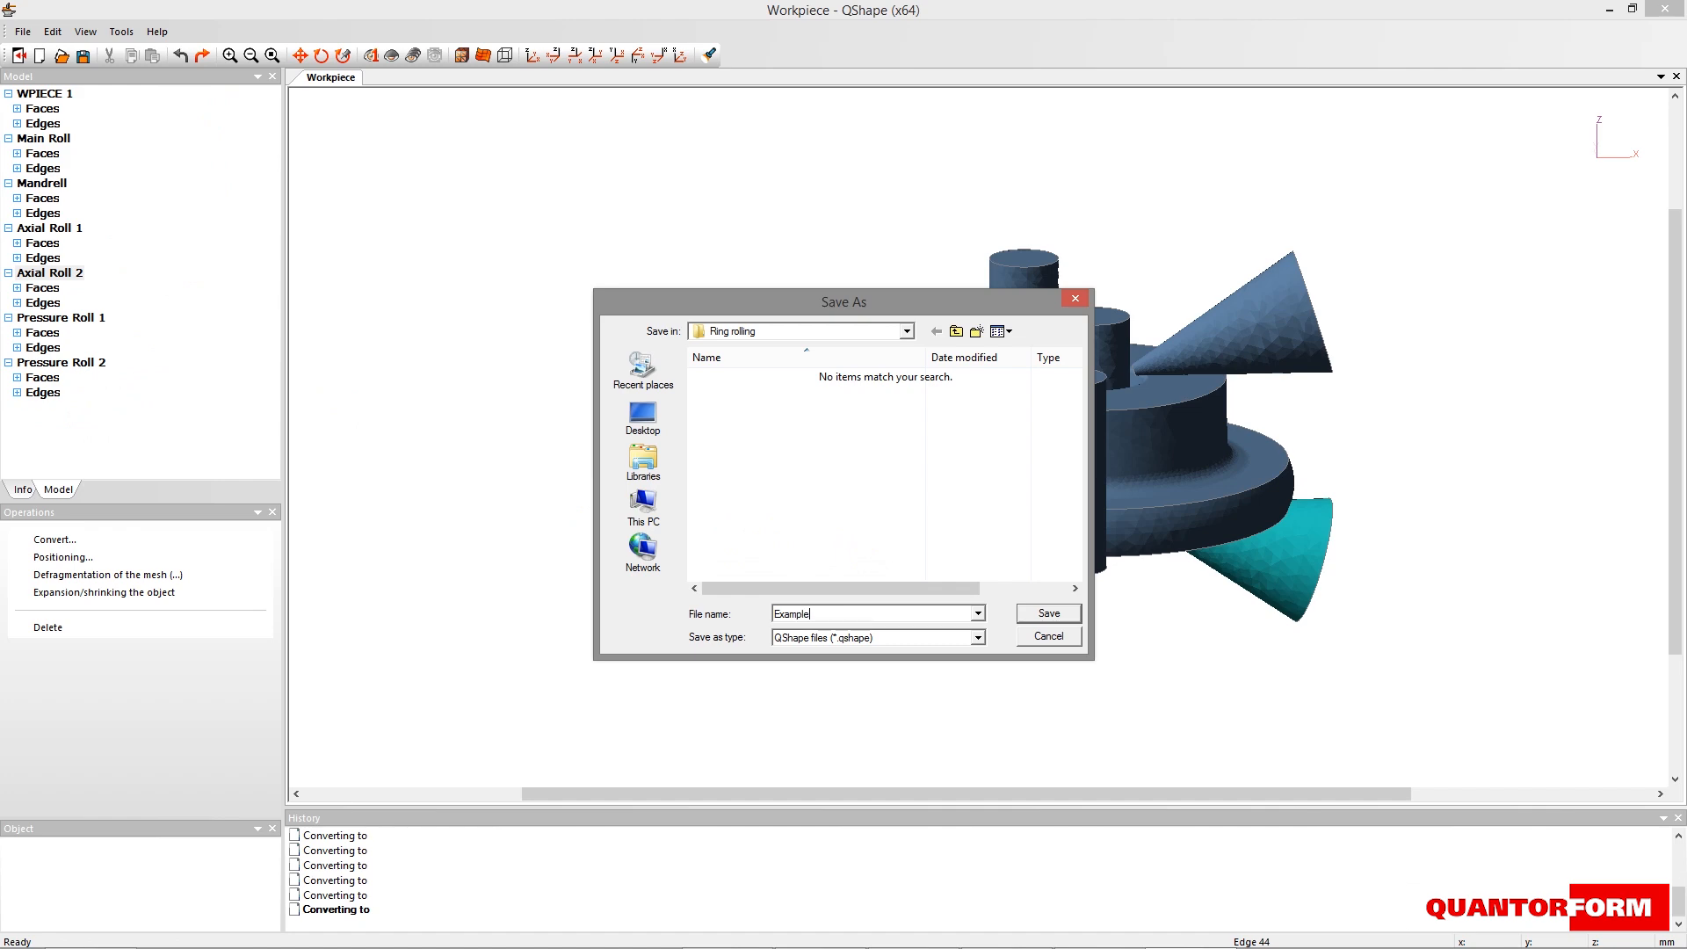
{"action": "left_click", "coordinate": [1052, 612]}
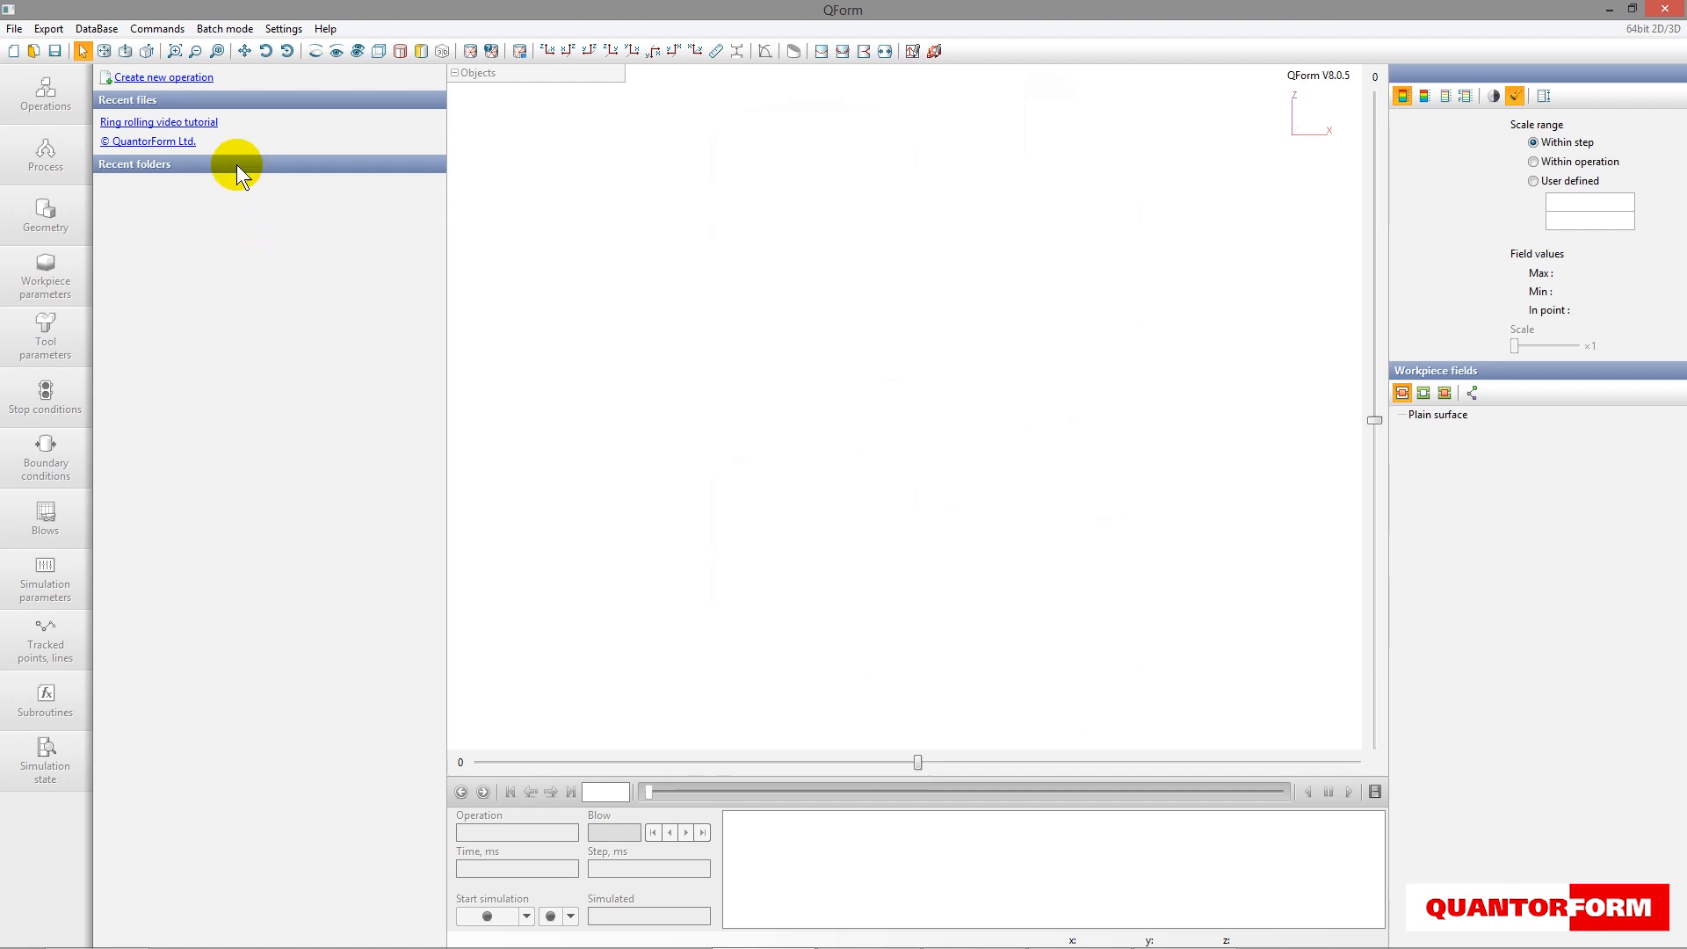
- In QForm, create a new operation named Action 1 with the Ring rolling process type, and proceed to its geometry settings
{"action": "left_click", "coordinate": [163, 81]}
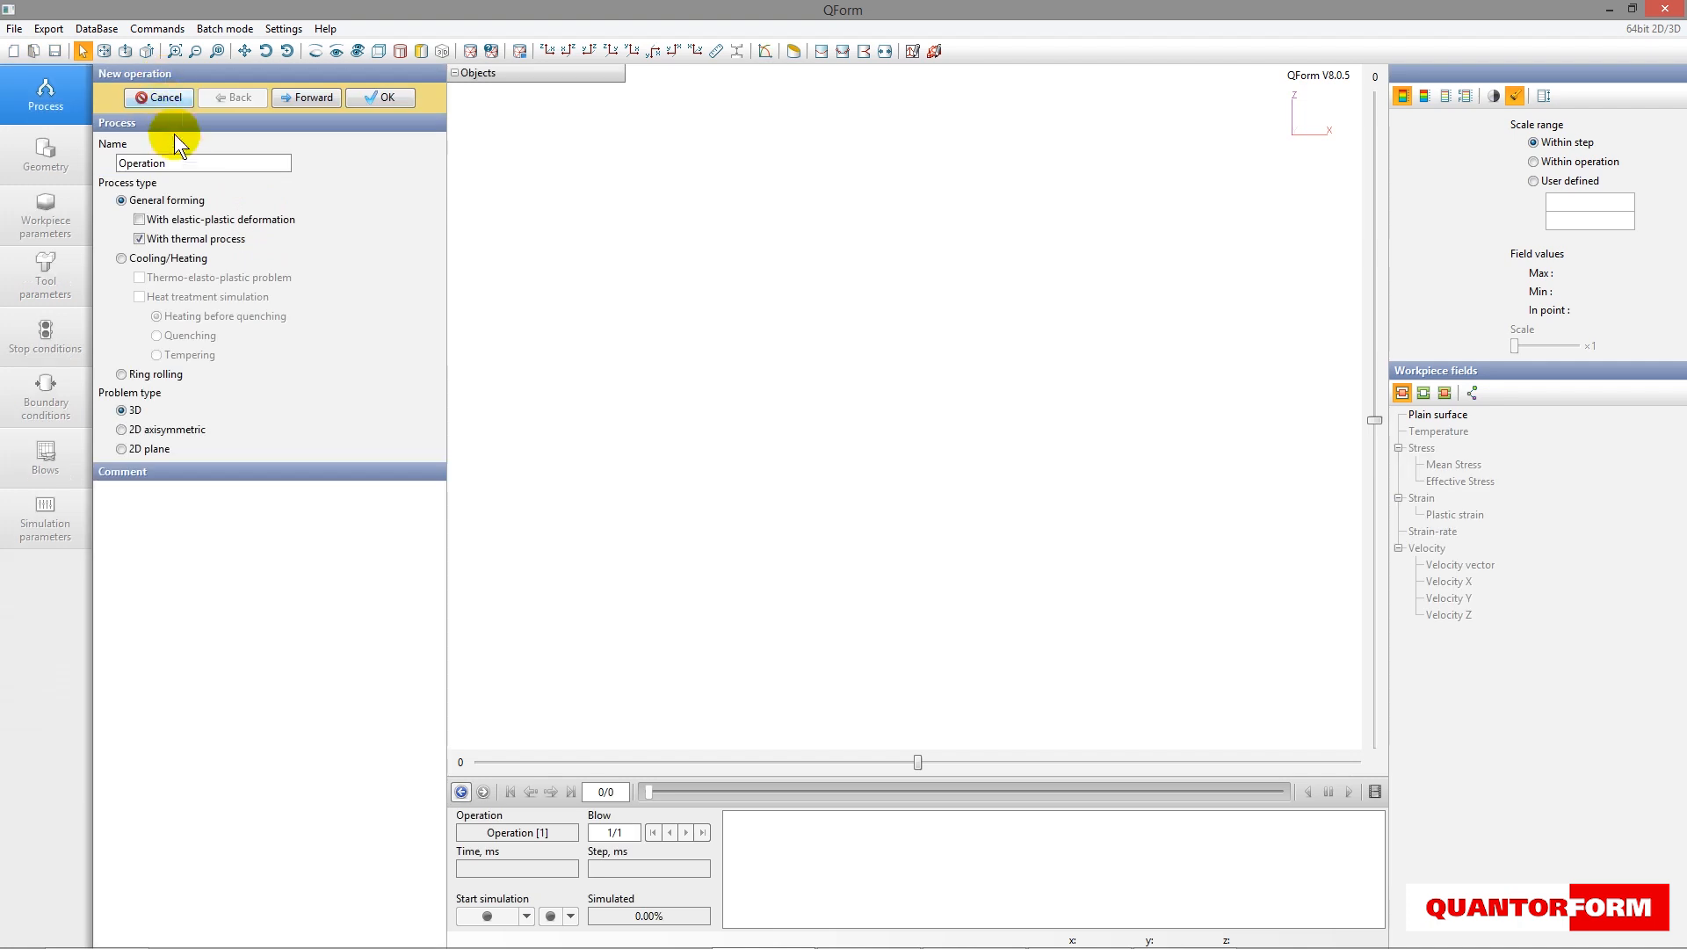
{"action": "left_click_drag", "start_coordinate": [179, 165], "coordinate": [129, 167]}
{"action": "type", "text": "Action 1"}
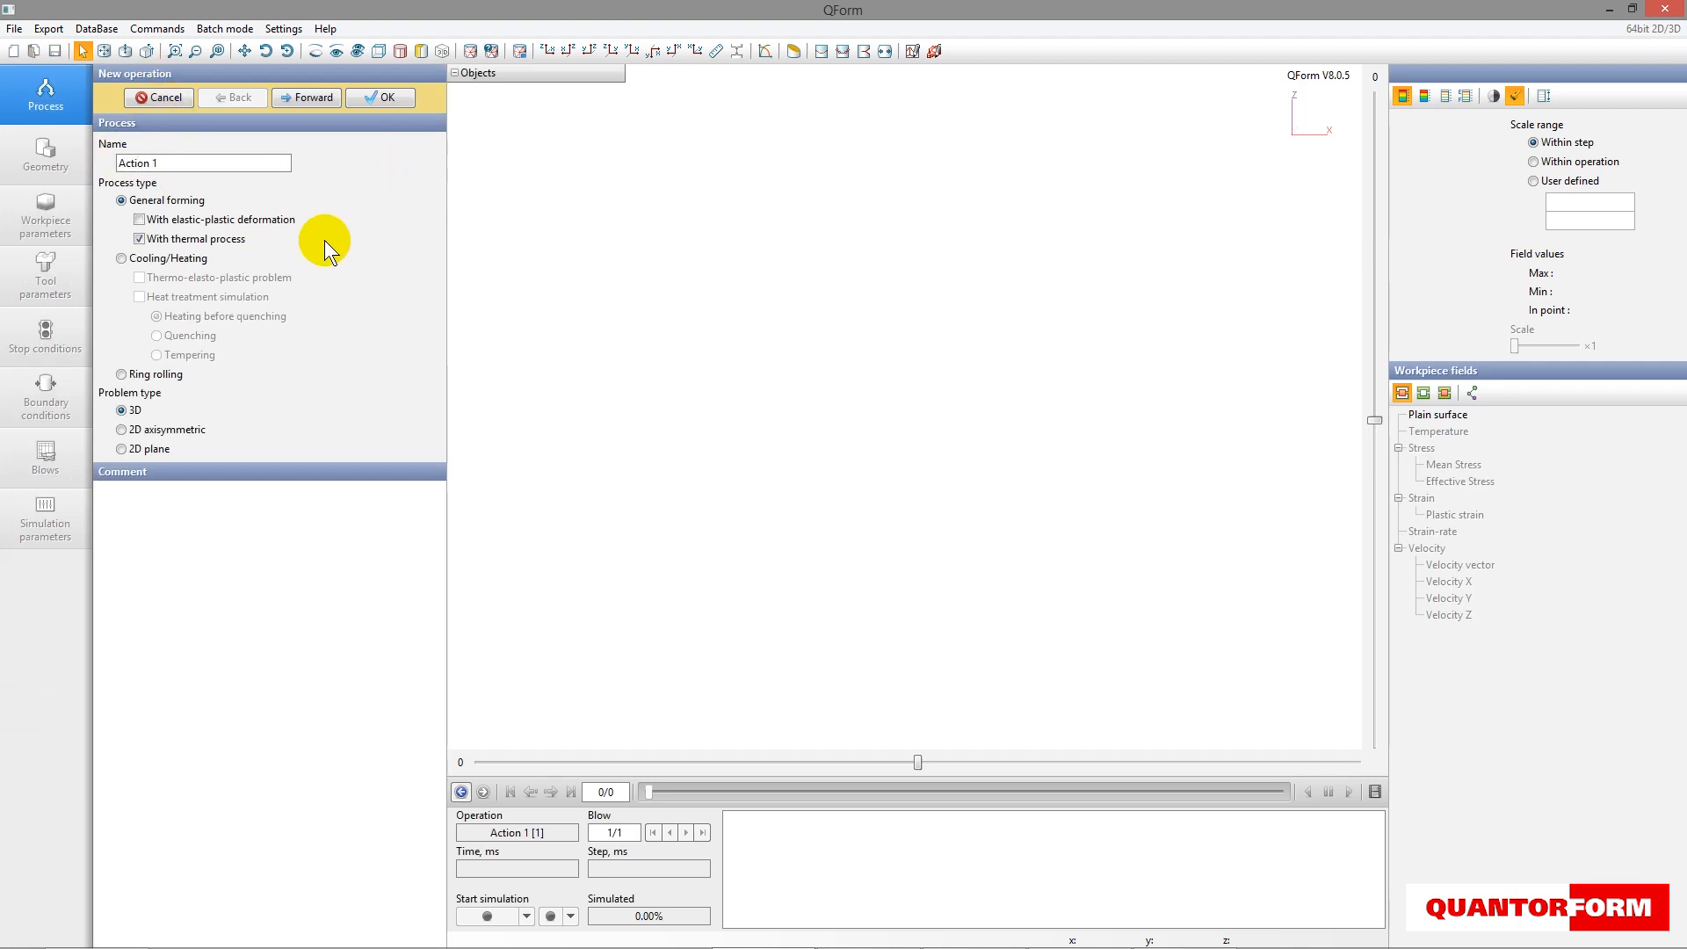
{"action": "left_click", "coordinate": [172, 376]}
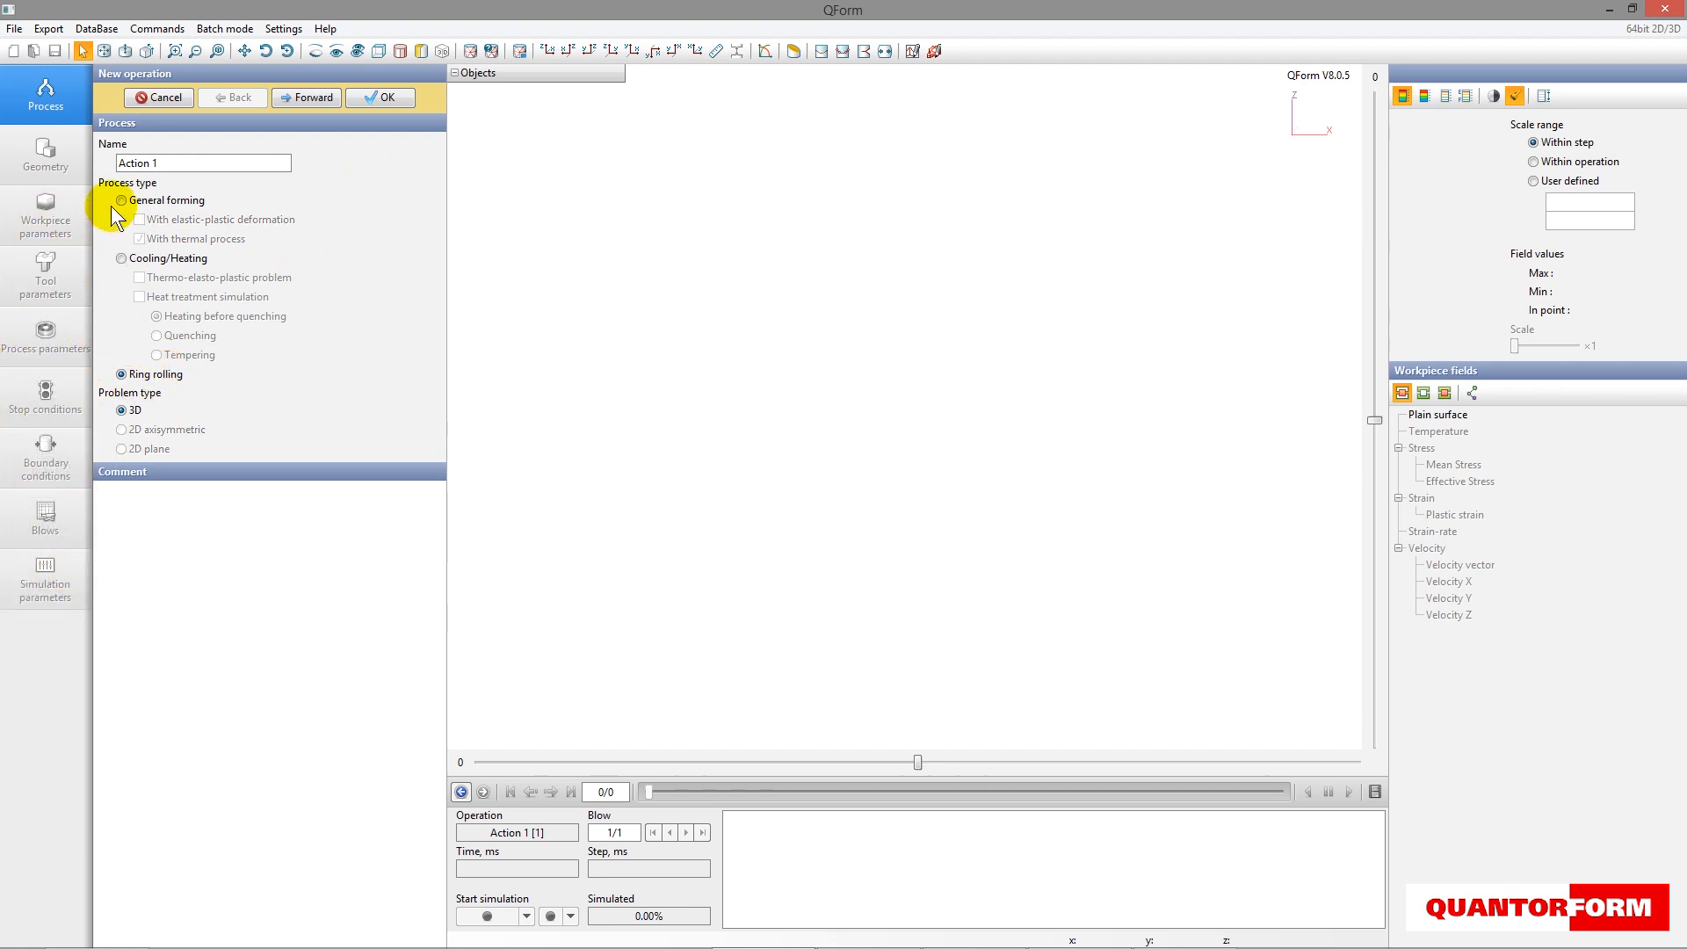
{"action": "left_click", "coordinate": [304, 98]}
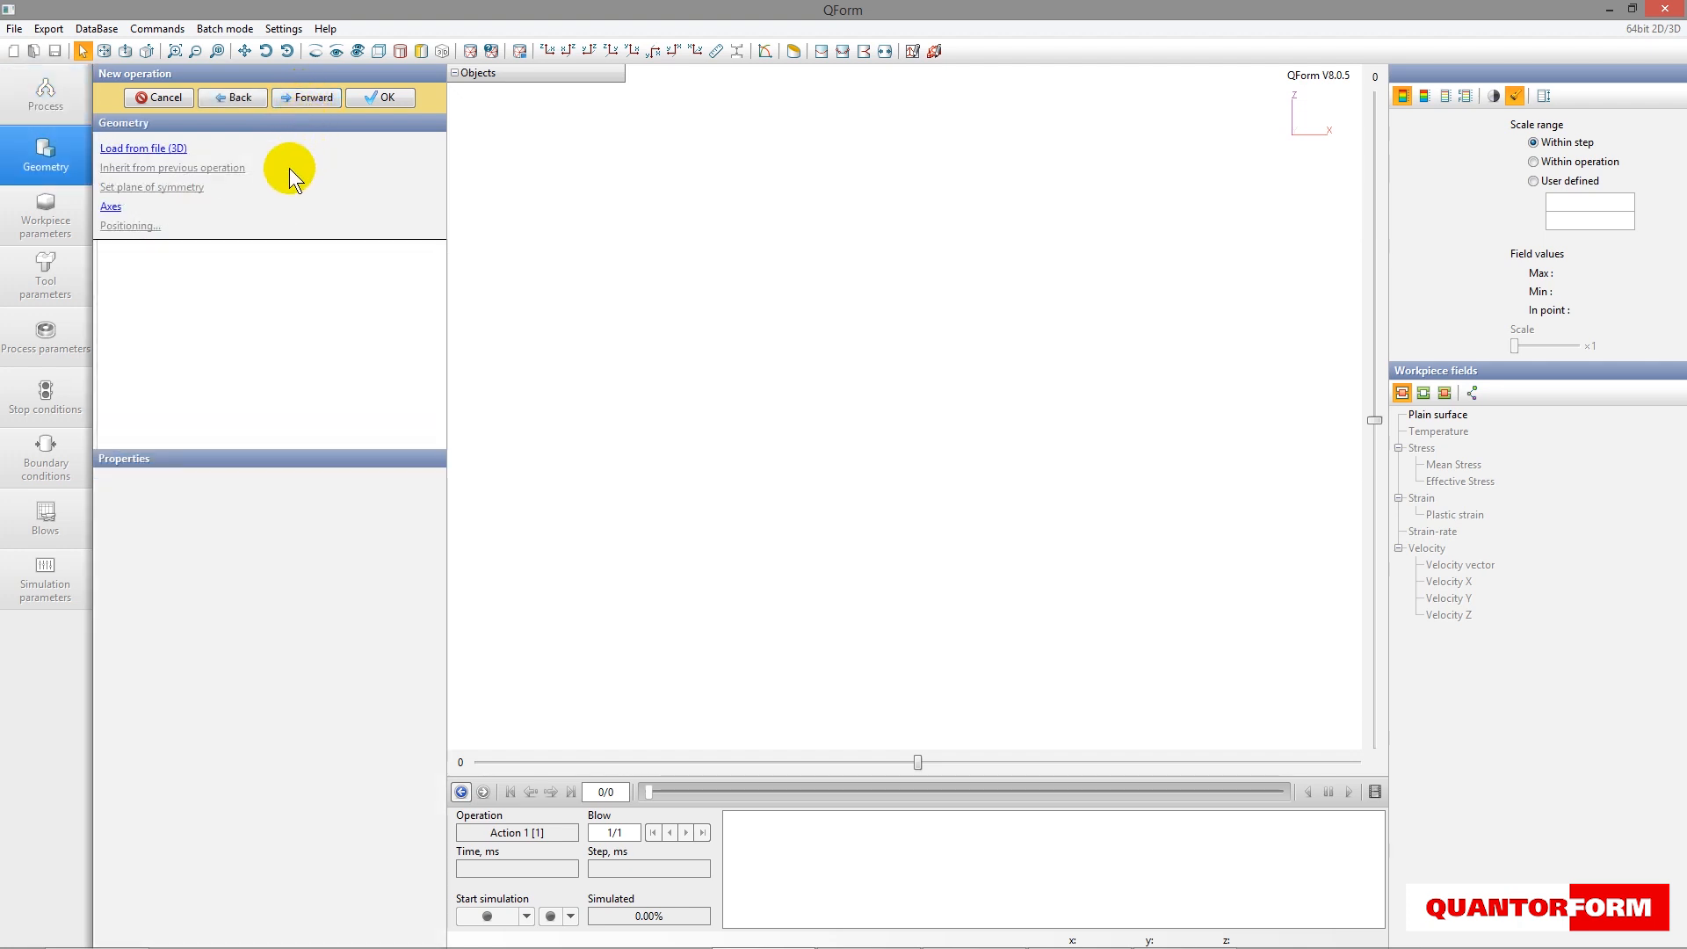
- Load the 3D geometry from Example.qshape into the operation
{"action": "left_click", "coordinate": [129, 150]}
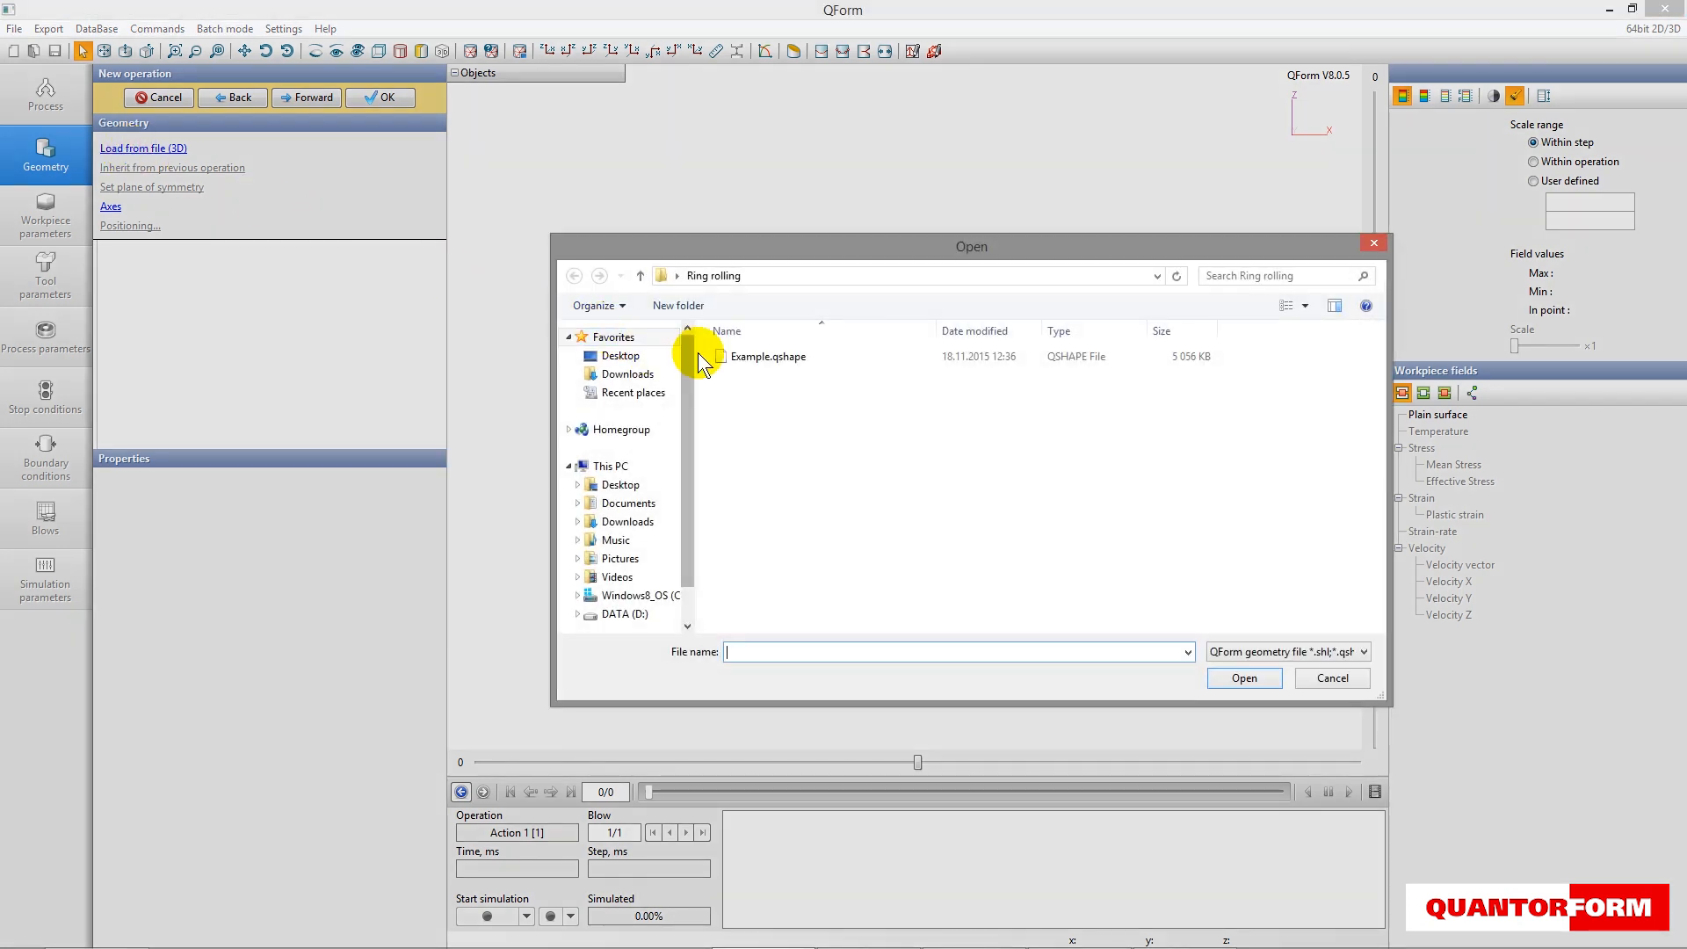
{"action": "left_click", "coordinate": [751, 360]}
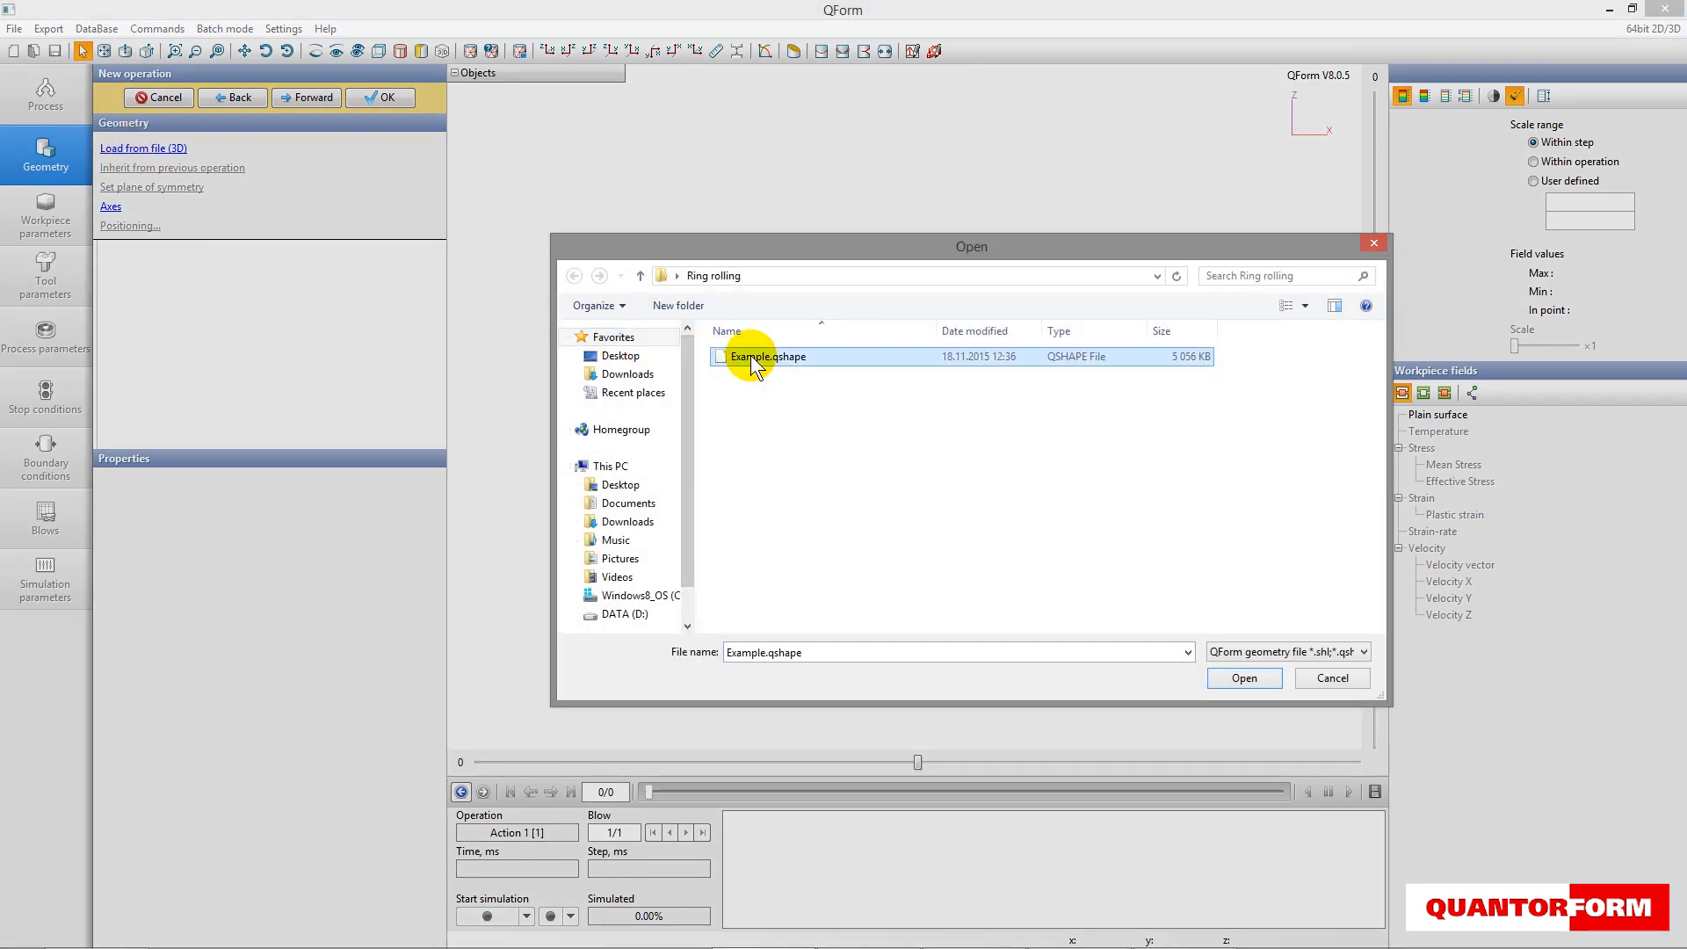
{"action": "left_click", "coordinate": [1244, 678]}
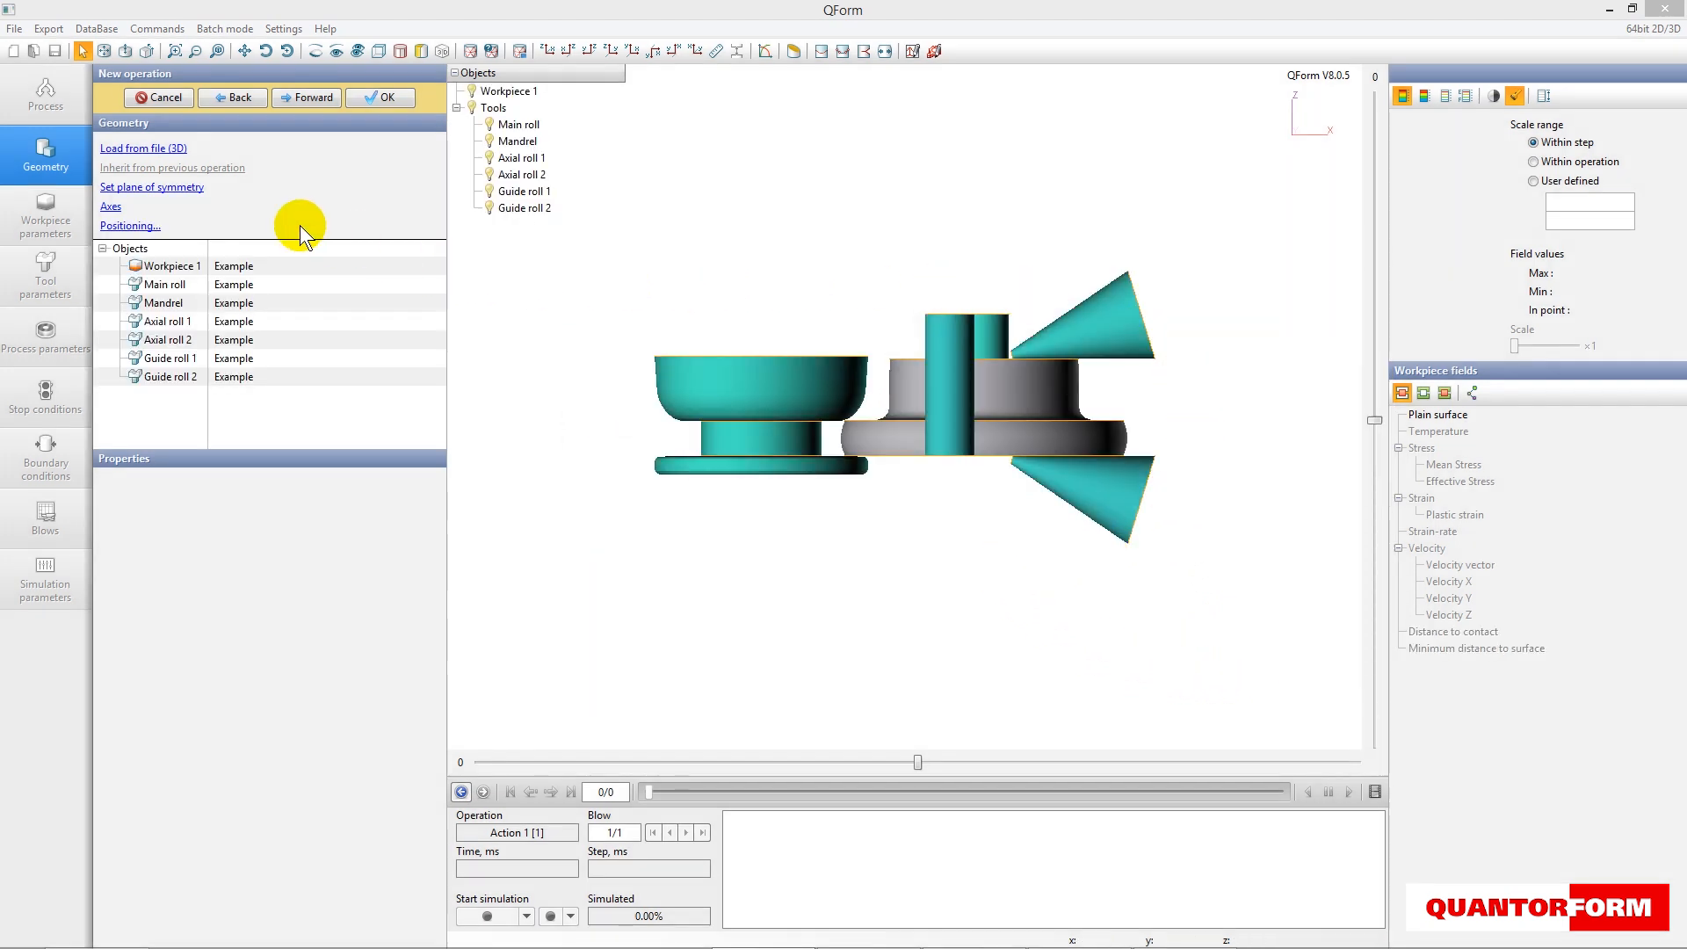
- Define Axis 1 of the Main roll with start point -1570.68, 0, 0 and direction 0, 0, 2000
{"action": "left_click", "coordinate": [114, 206]}
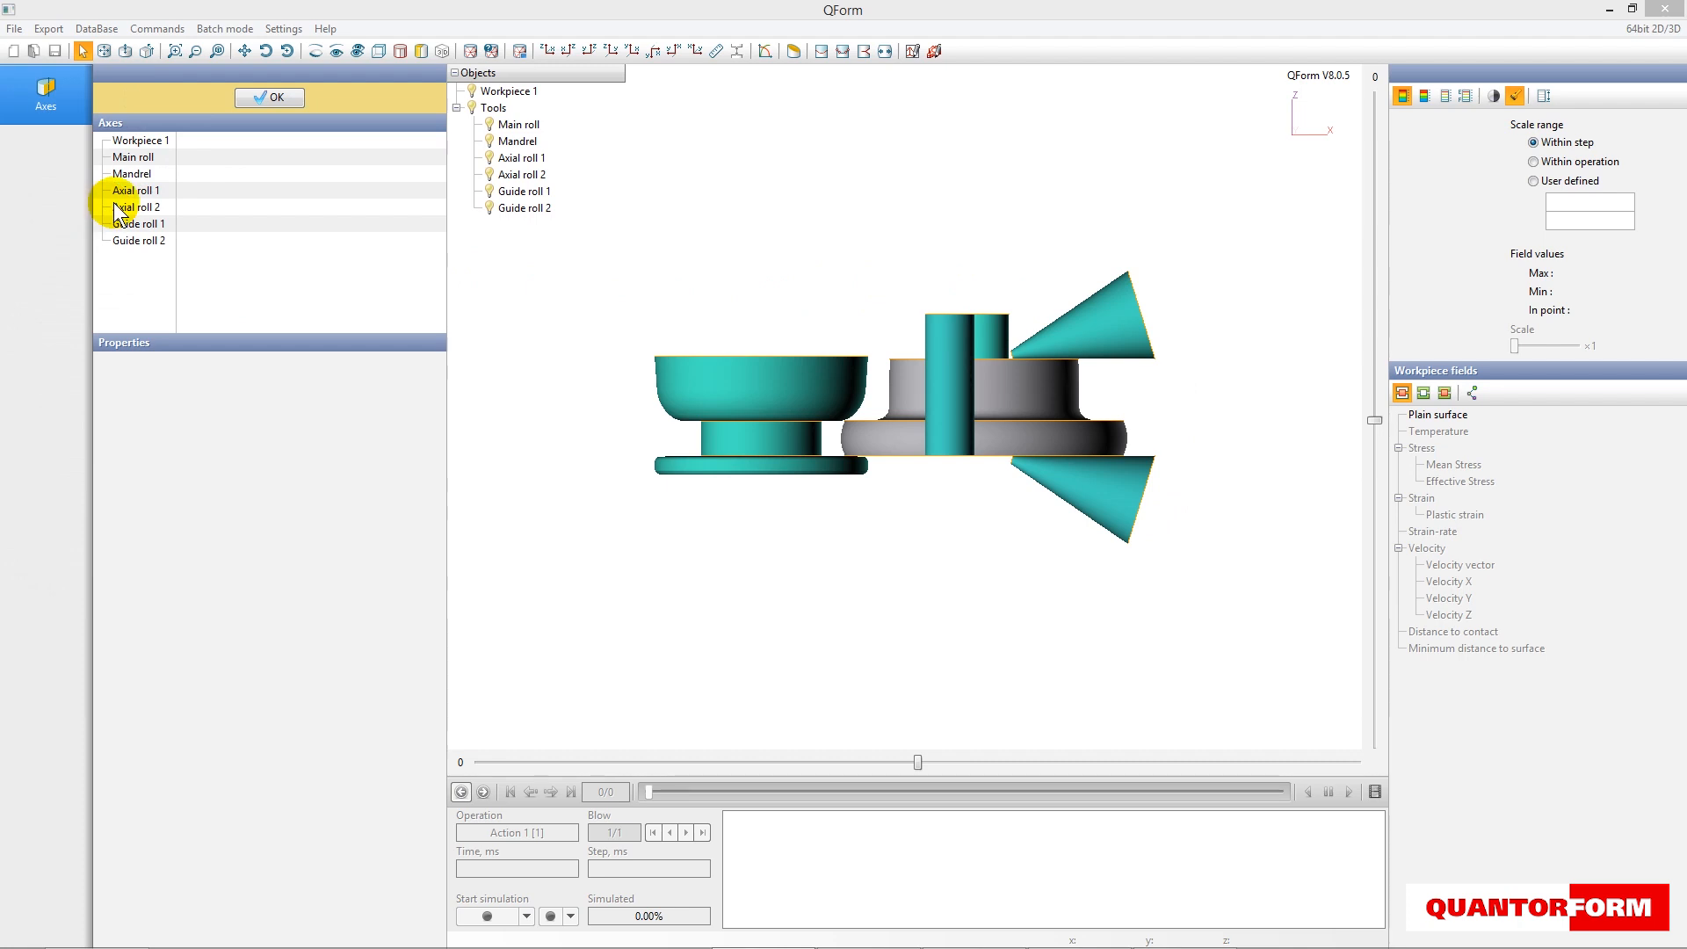
{"action": "left_click", "coordinate": [141, 142]}
{"action": "left_click", "coordinate": [139, 157]}
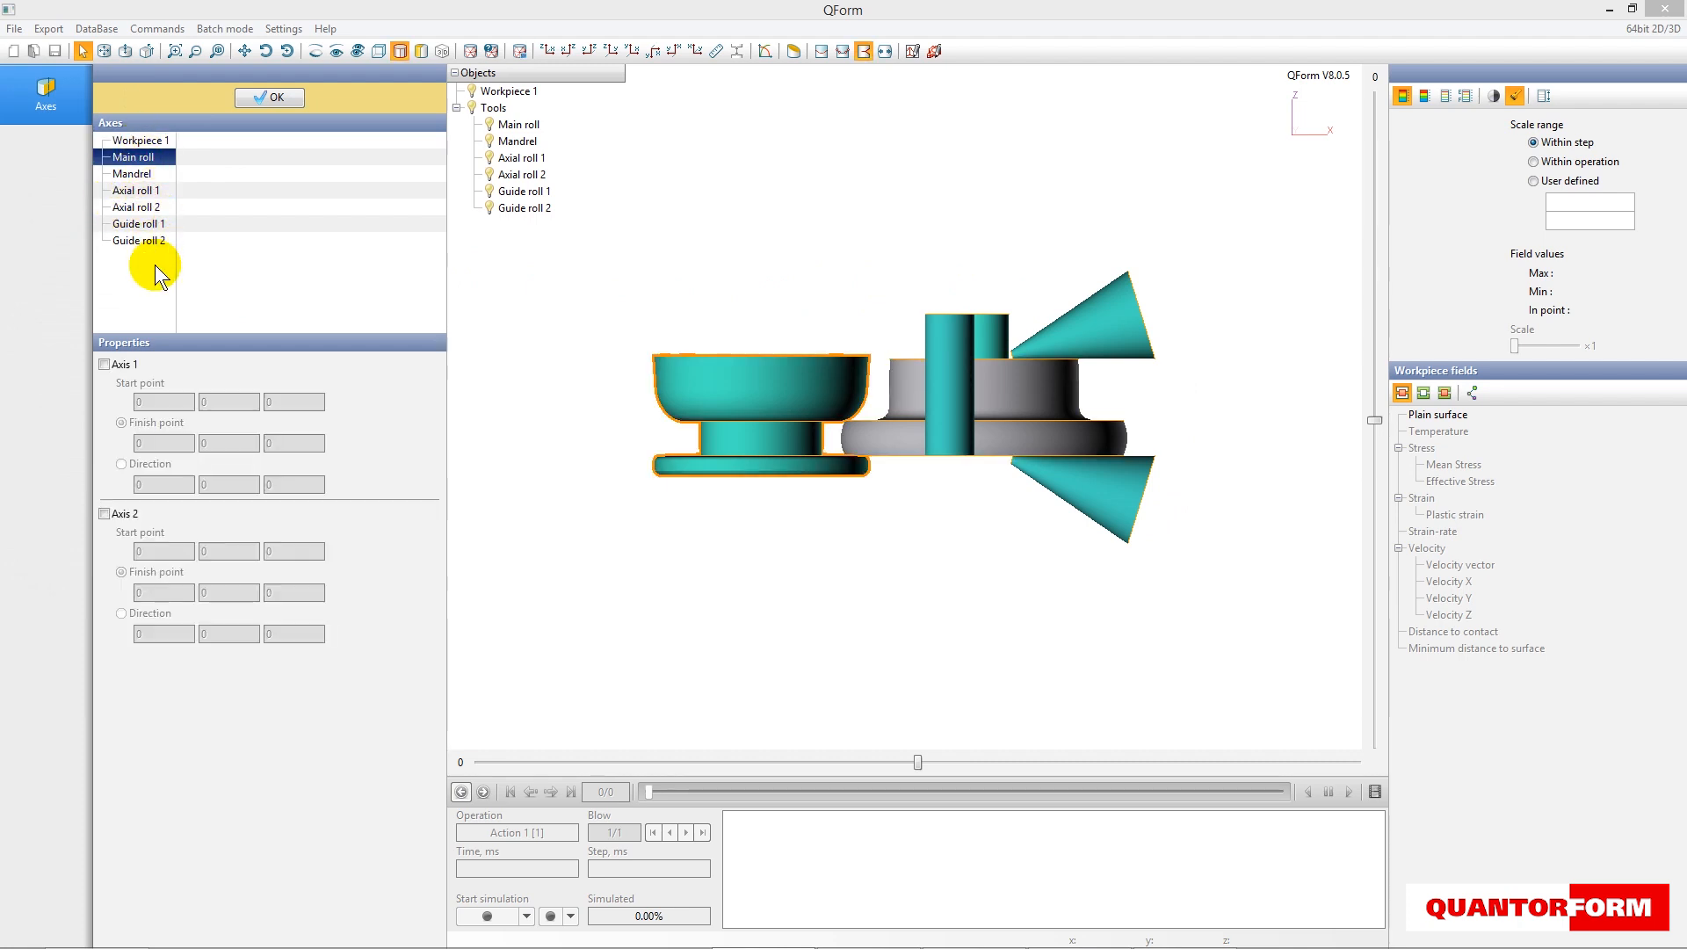
{"action": "left_click", "coordinate": [105, 365]}
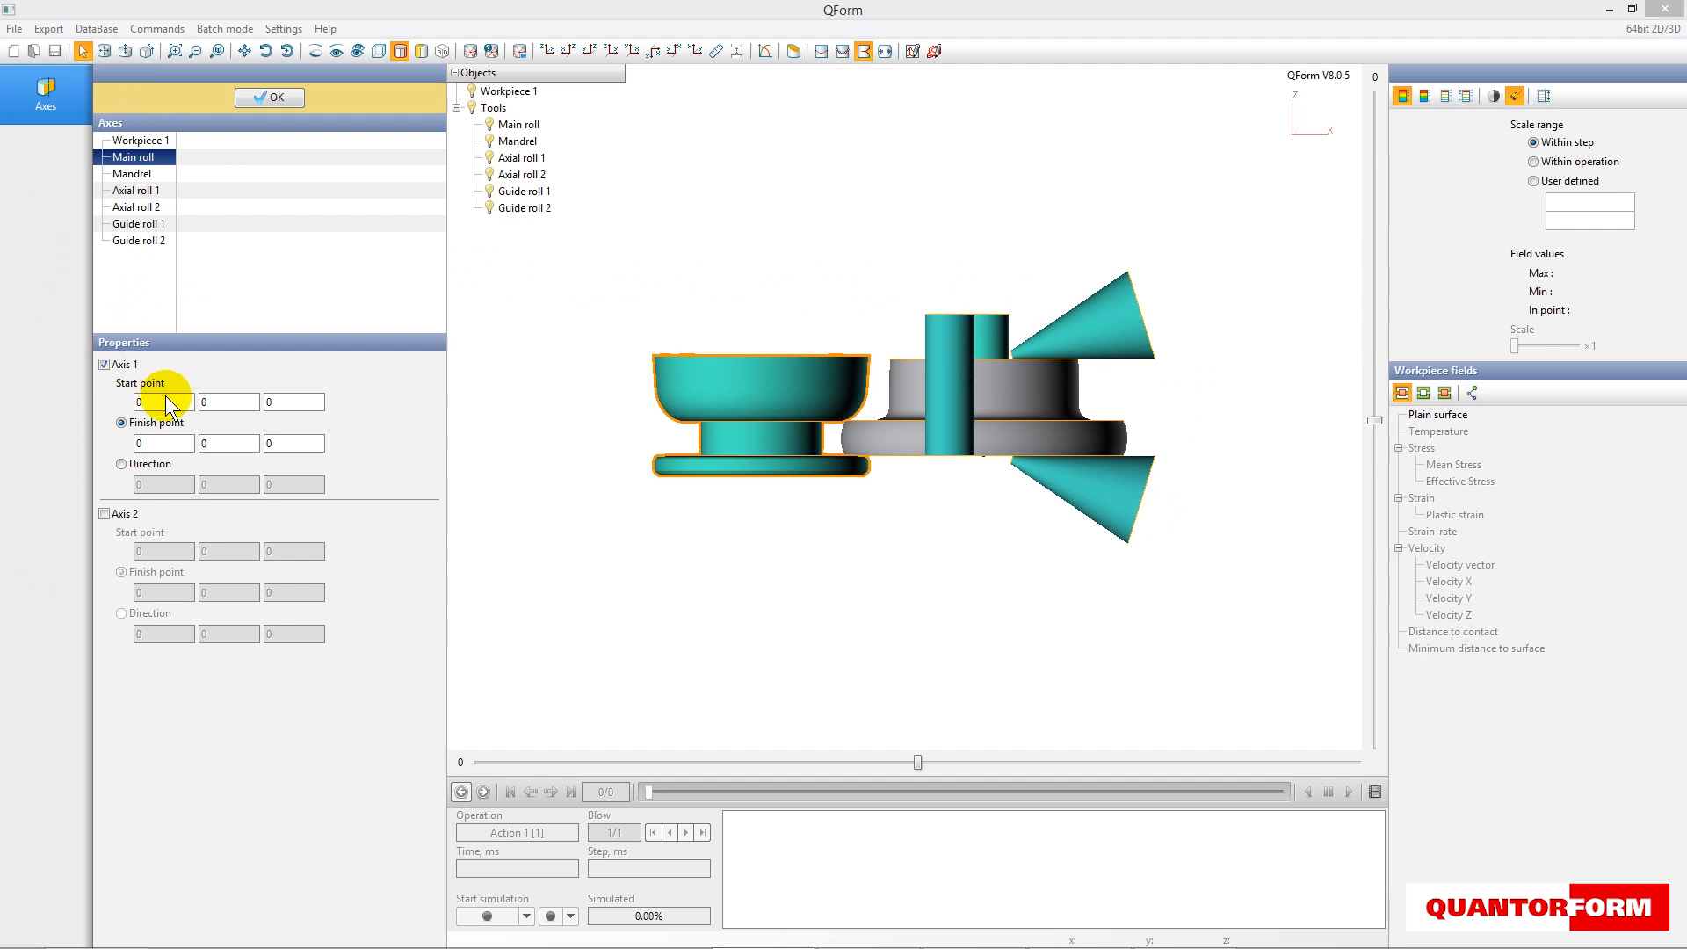
{"action": "double_click", "coordinate": [139, 402]}
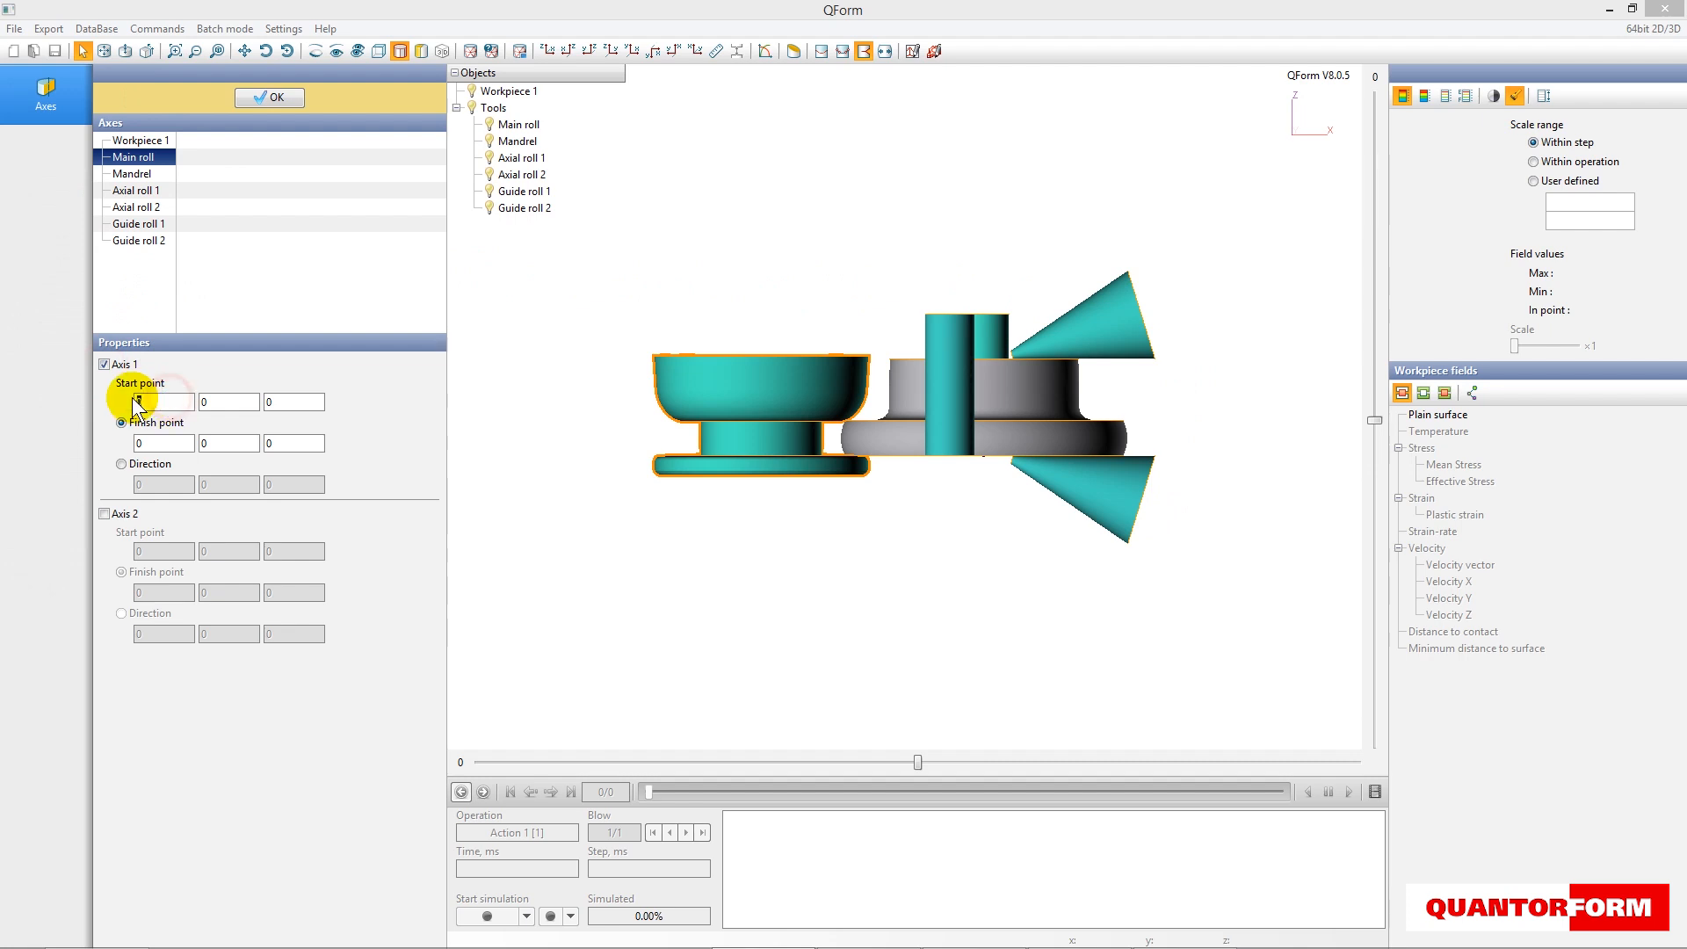
{"action": "type", "text": "-1570.68"}
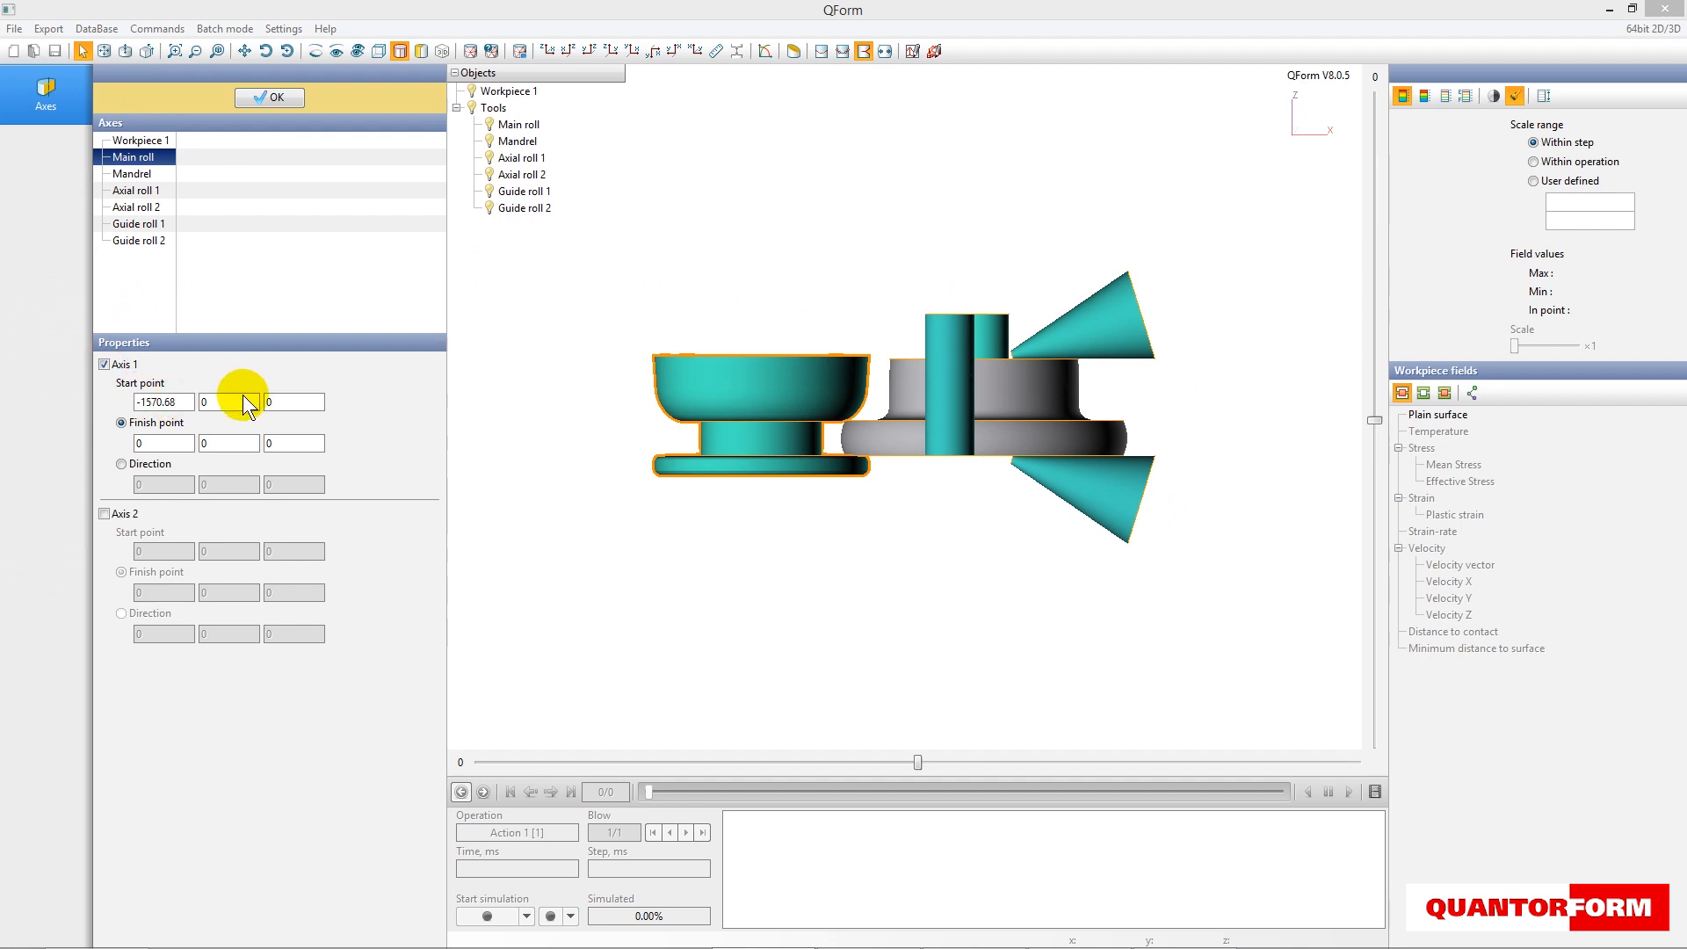
{"action": "left_click", "coordinate": [146, 465]}
{"action": "double_click", "coordinate": [297, 487]}
{"action": "type", "text": "2000"}
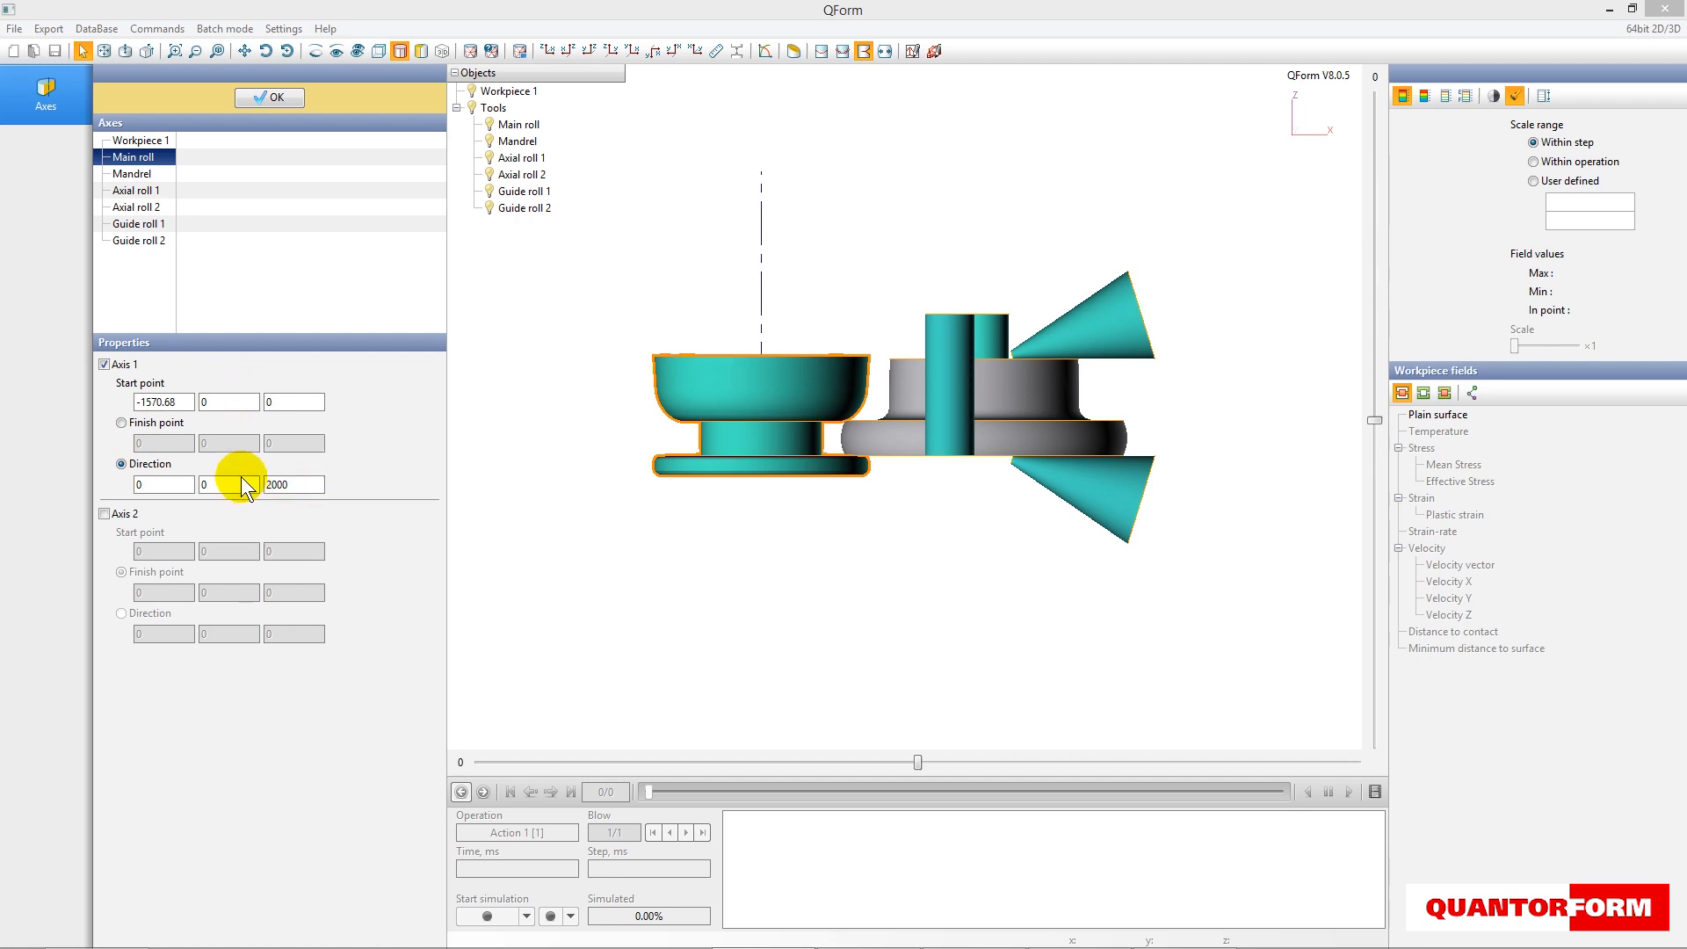
- Define Axis 1 of the Mandrel from the origin with direction 0, 0, 2000
{"action": "left_click", "coordinate": [140, 174]}
{"action": "left_click", "coordinate": [104, 364]}
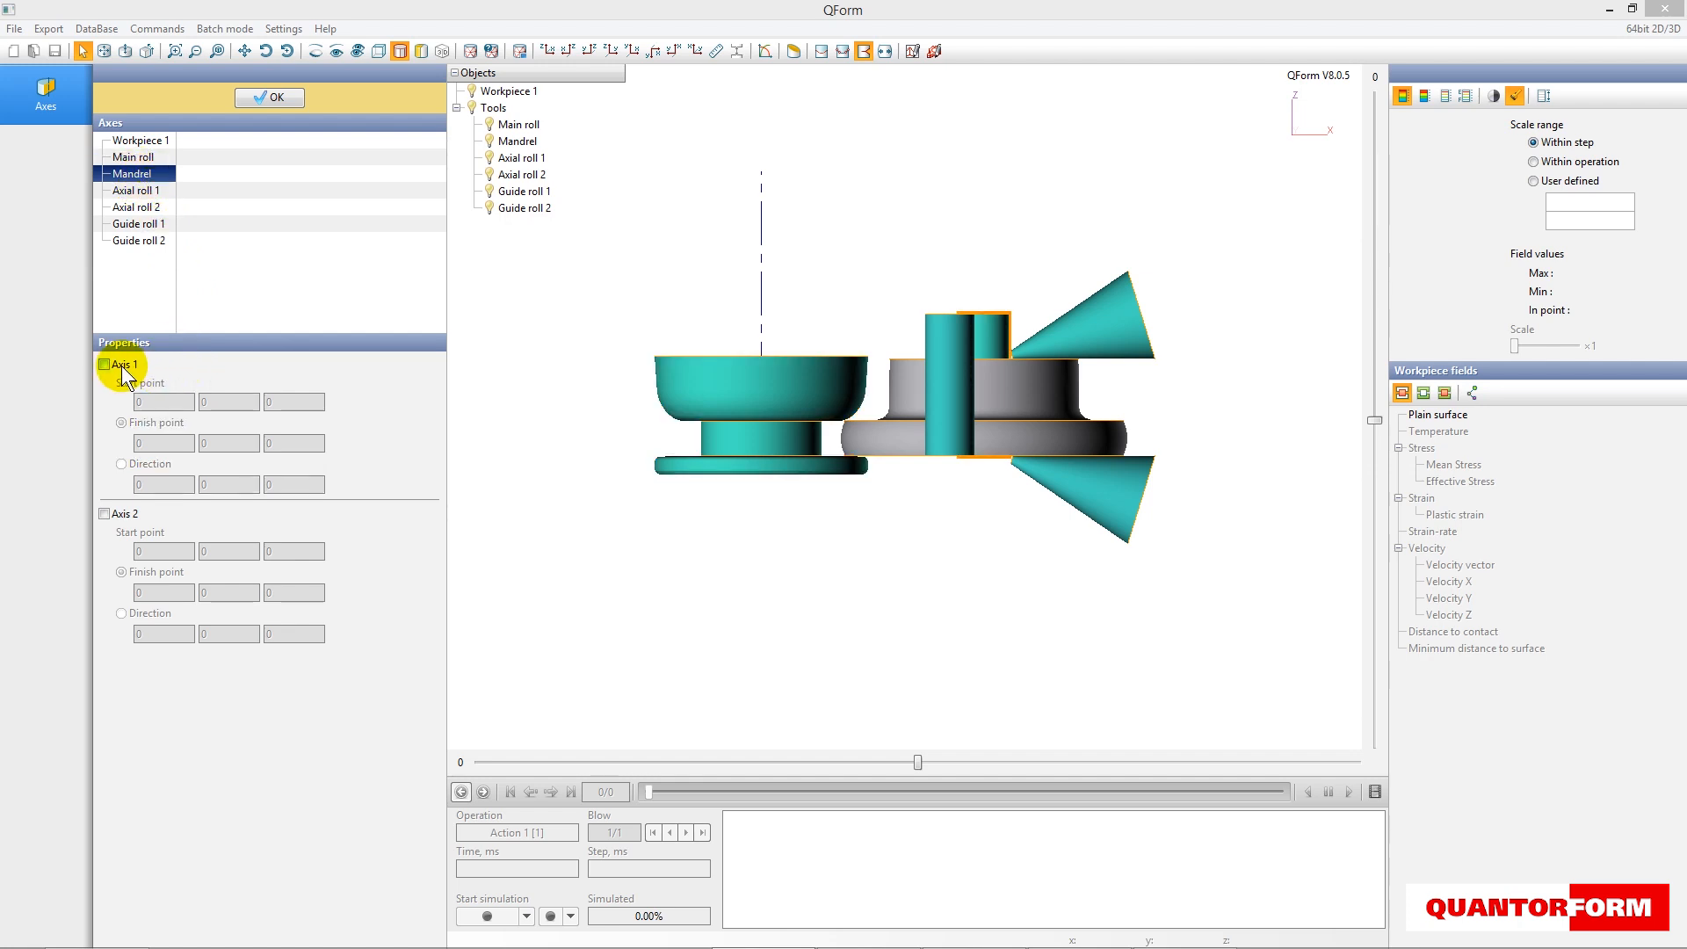
{"action": "left_click", "coordinate": [121, 463]}
{"action": "double_click", "coordinate": [294, 485]}
{"action": "type", "text": "200"}
- Define Axis 1 of Axial roll 1 with start point 196.03, 0, 711.67 and enter its finish point
{"action": "left_click", "coordinate": [145, 190]}
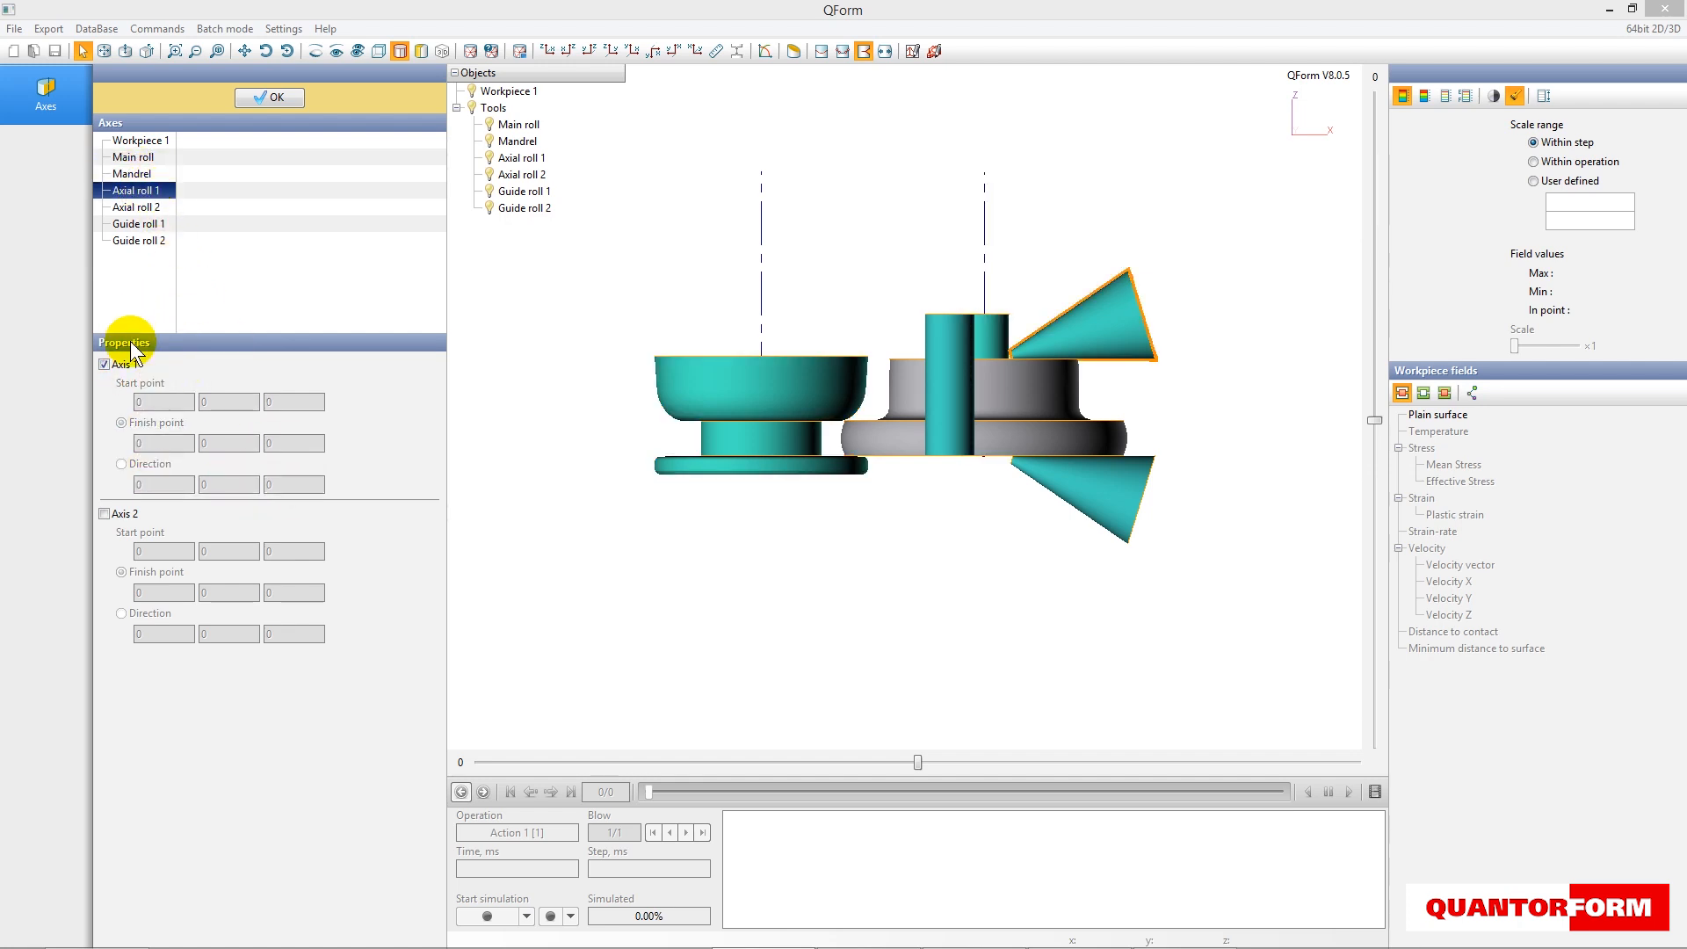
{"action": "left_click", "coordinate": [104, 364]}
{"action": "double_click", "coordinate": [159, 401]}
{"action": "type", "text": "11.67"}
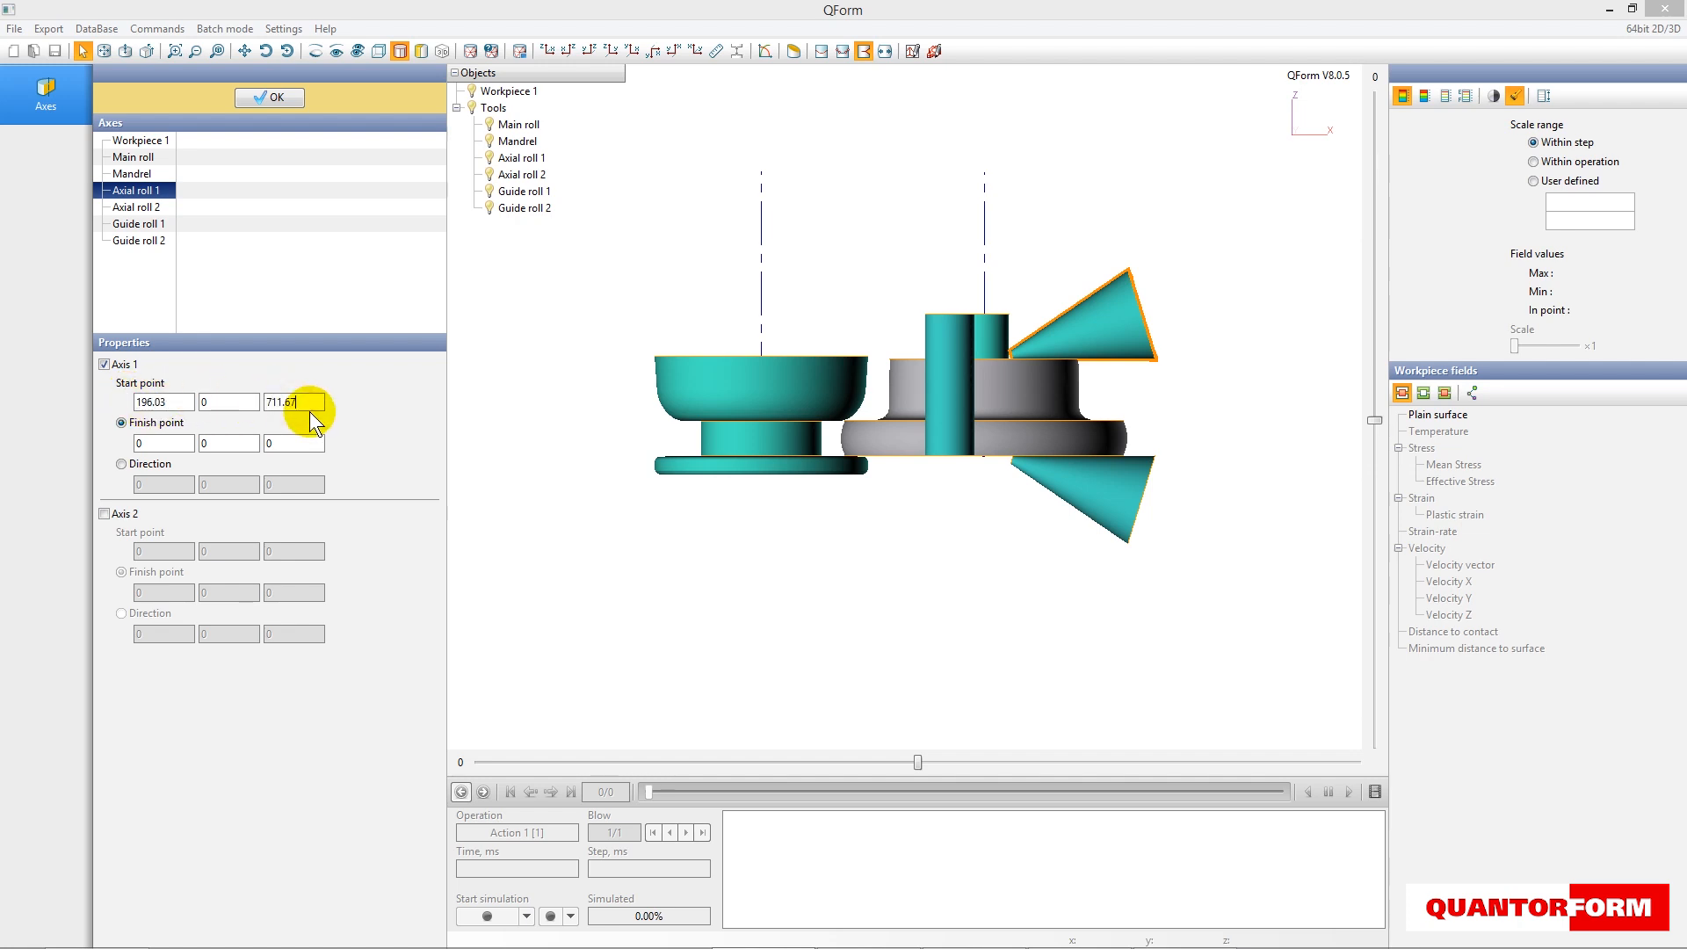
{"action": "double_click", "coordinate": [155, 445]}
{"action": "type", "text": "11"}
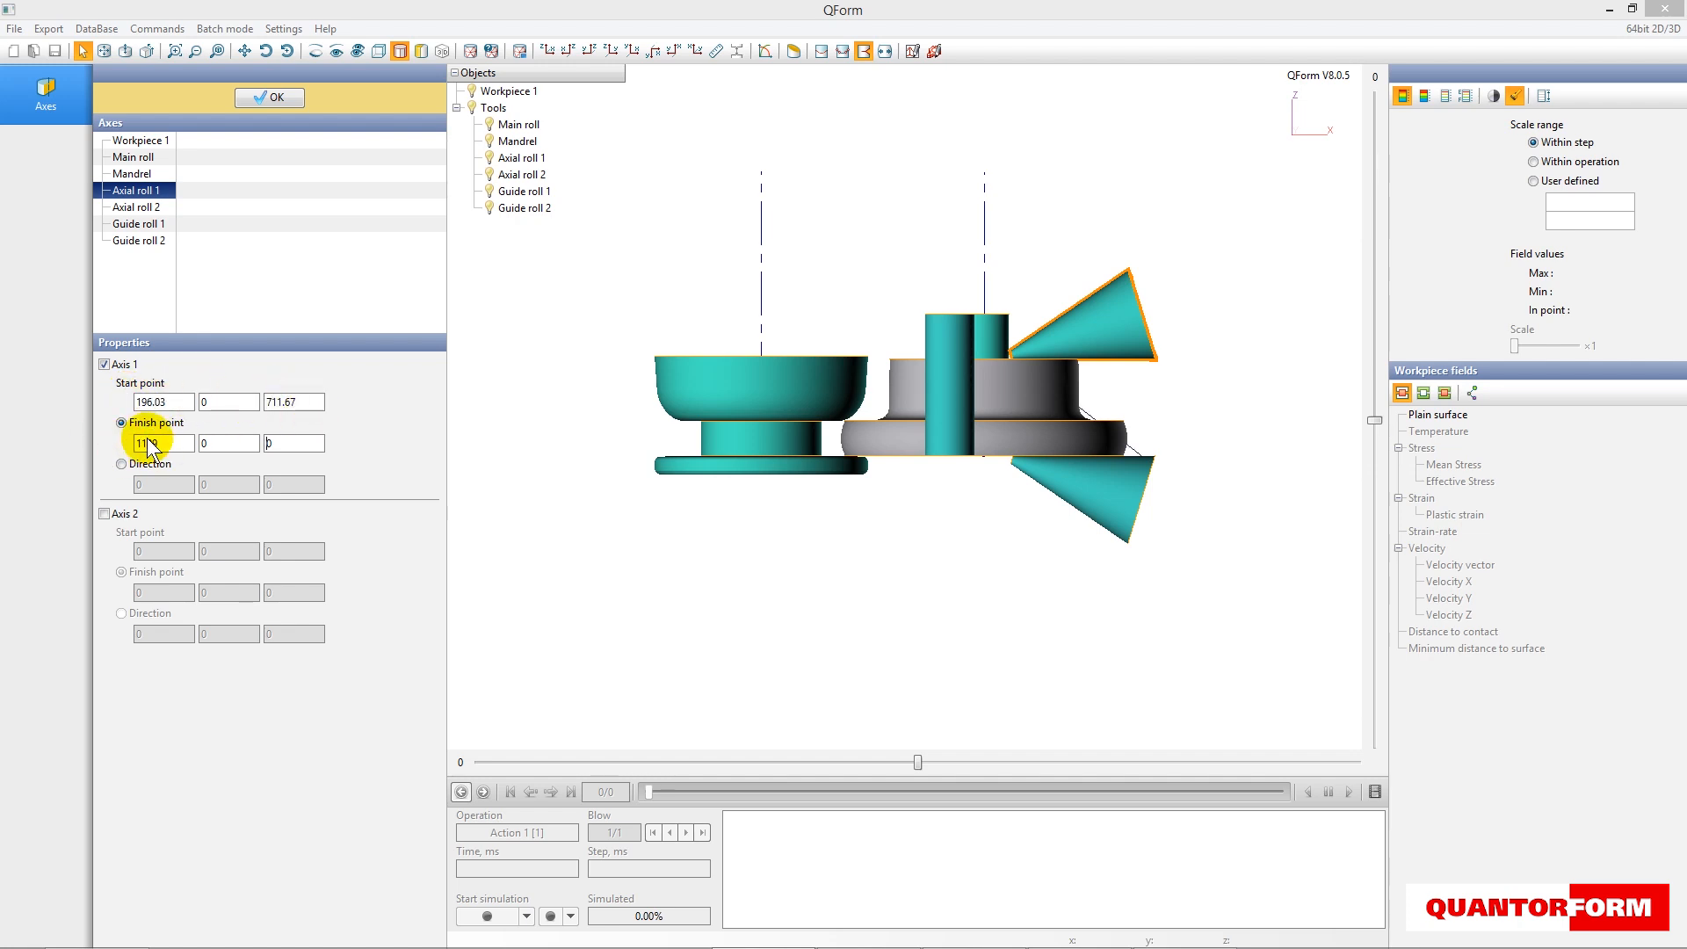
- Define Axis 1 of Axial roll 2 with start point 196.03, 0, -28.67 and finish point 1109, 0, -310.54
{"action": "left_click", "coordinate": [141, 208]}
{"action": "left_click", "coordinate": [106, 363]}
{"action": "left_click", "coordinate": [150, 403]}
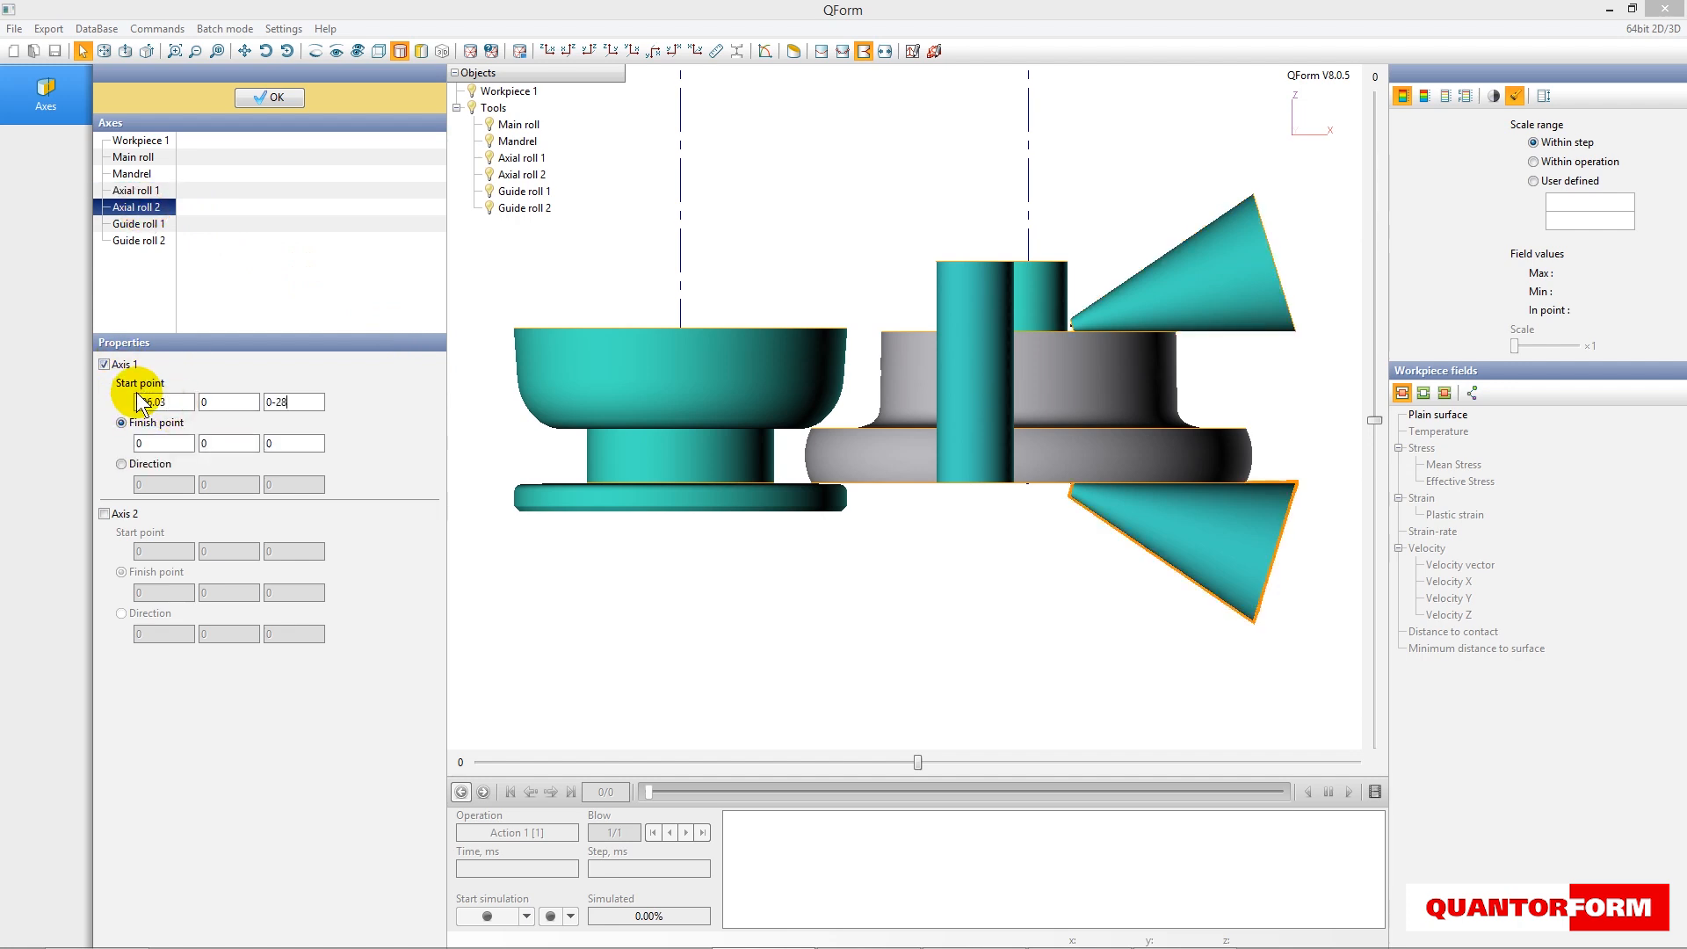
{"action": "key", "text": "BackSpace"}
{"action": "key", "text": "BackSpace"}
{"action": "key", "text": "BackSpace"}
{"action": "key", "text": "BackSpace"}
{"action": "key", "text": "BackSpace"}
{"action": "key", "text": "BackSpace"}
{"action": "key", "text": "BackSpace"}
{"action": "type", "text": "-28.67"}
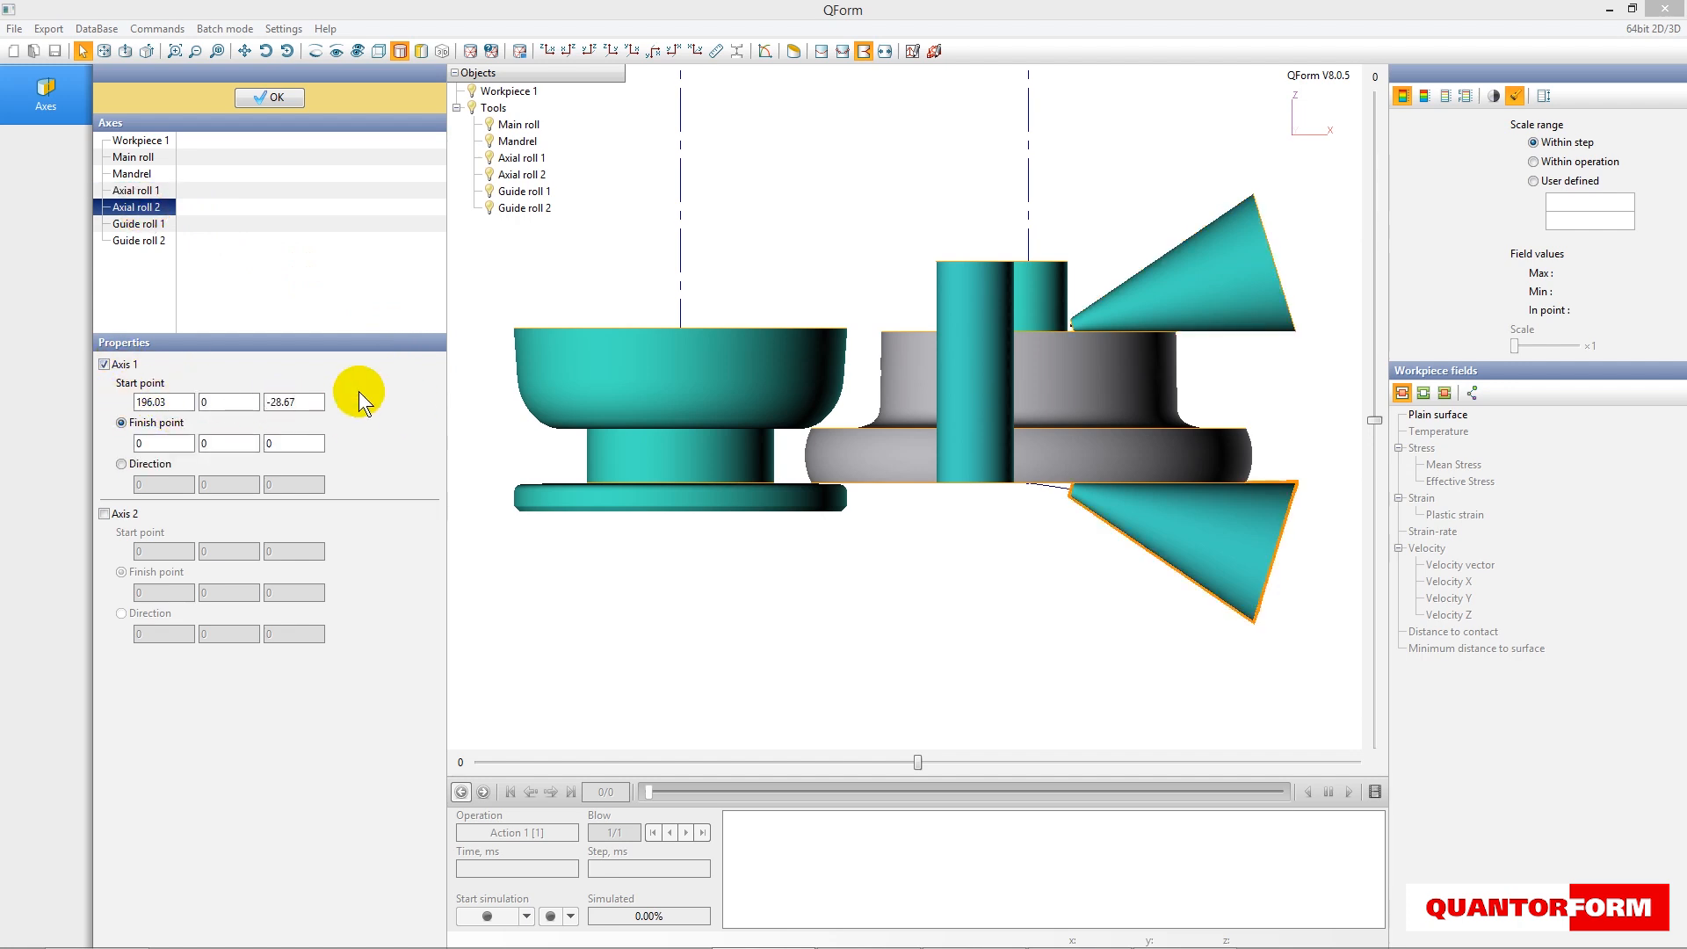
{"action": "type", "text": "1109"}
{"action": "key", "text": "Tab"}
{"action": "key", "text": "Tab"}
{"action": "key", "text": "BackSpace"}
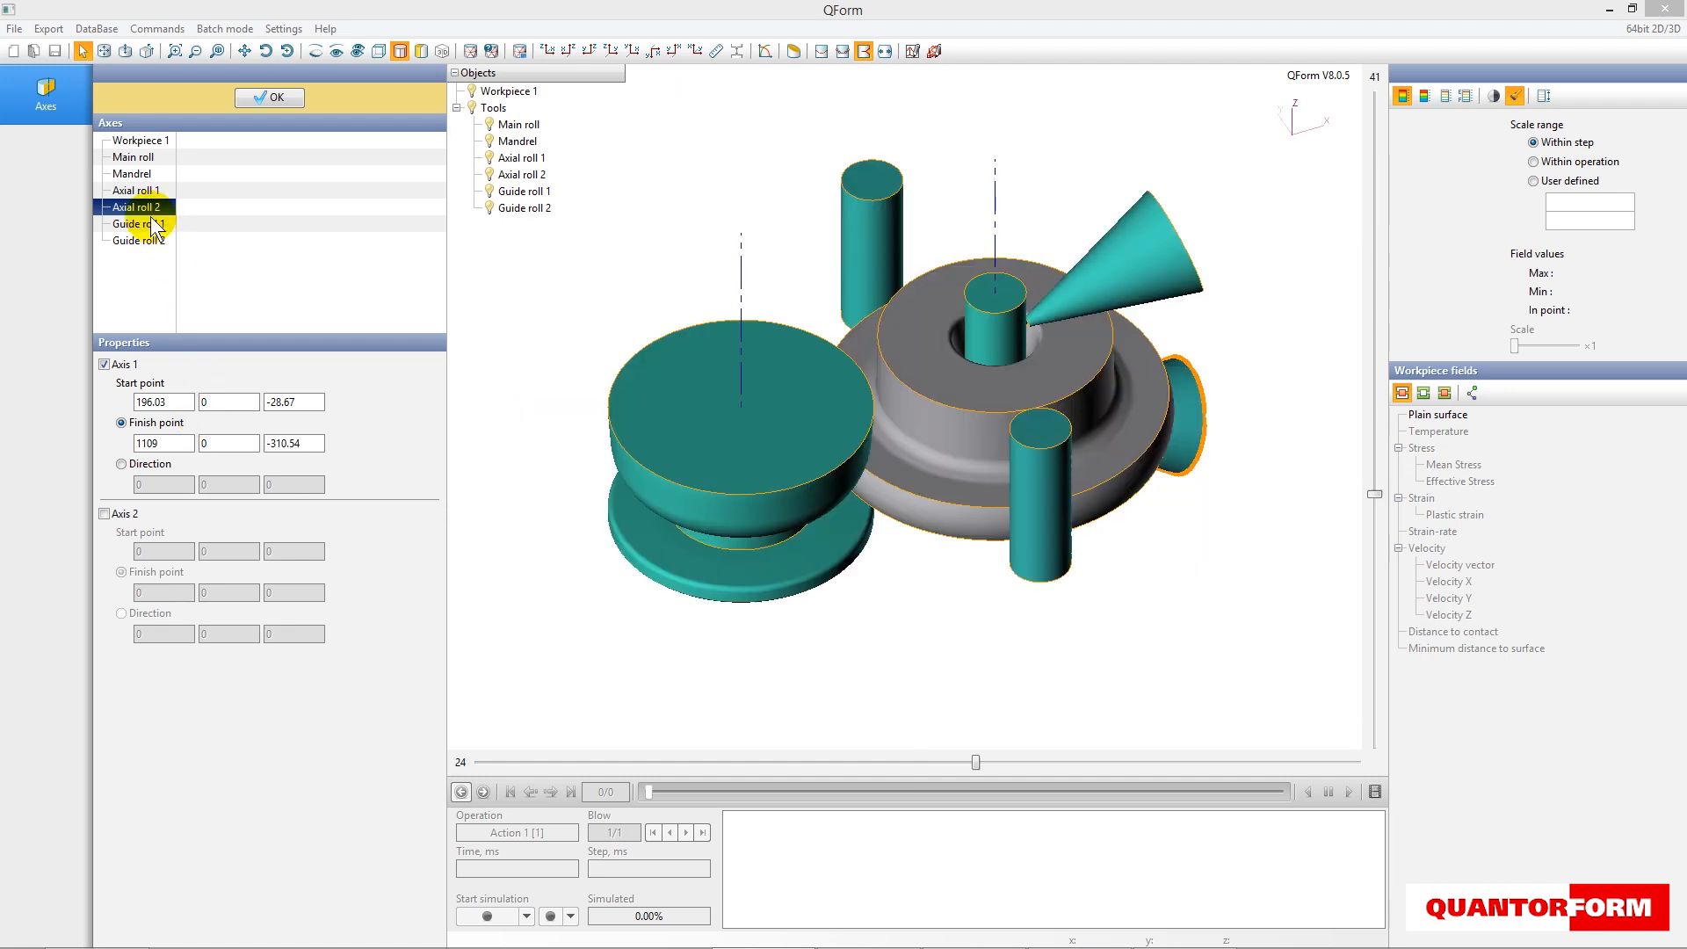
- Define Axis 1 of Guide roll 1 with start point -241.01, 1167.67, 0 and direction 0, 0, 2000
{"action": "left_click", "coordinate": [156, 226]}
{"action": "left_click", "coordinate": [105, 364]}
{"action": "left_click_drag", "start_coordinate": [143, 403], "coordinate": [122, 387]}
{"action": "type", "text": "-24"}
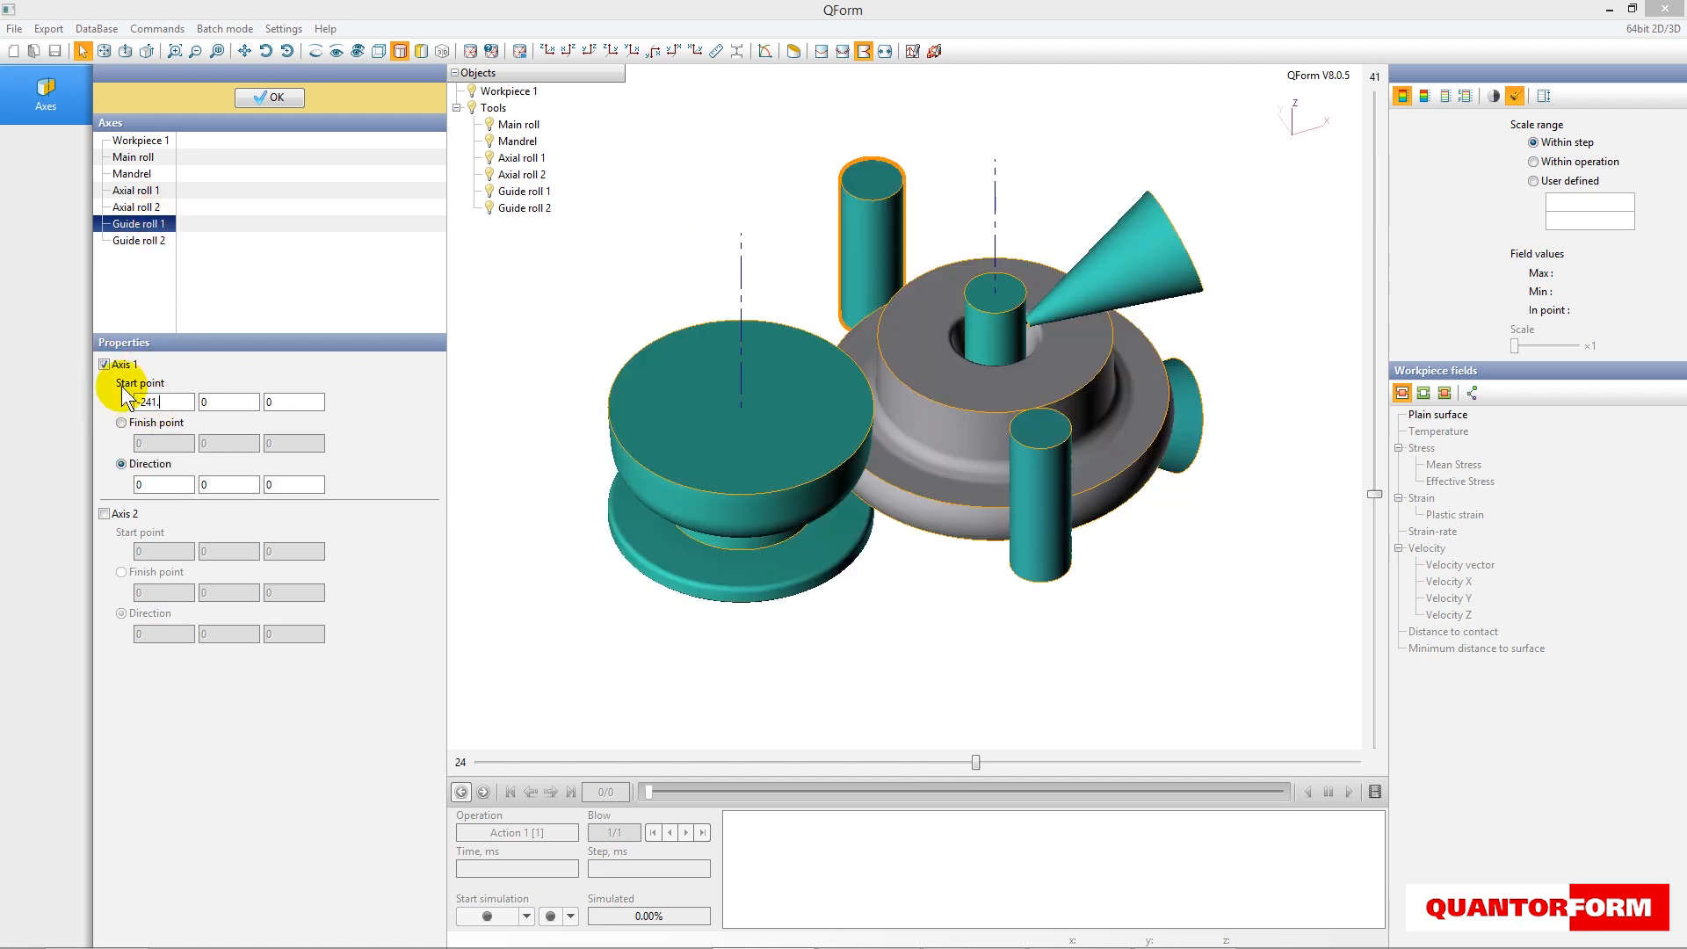
{"action": "double_click", "coordinate": [267, 484]}
{"action": "type", "text": "2000"}
- Define Axis 2 of Guide roll 1 with start point -1570.68, 800, 0 and direction 0, 0, 2000
{"action": "left_click", "coordinate": [105, 513]}
{"action": "left_click_drag", "start_coordinate": [155, 547], "coordinate": [106, 526]}
{"action": "type", "text": "-1570.68"}
{"action": "left_click_drag", "start_coordinate": [216, 551], "coordinate": [153, 553]}
{"action": "type", "text": "800"}
{"action": "left_click_drag", "start_coordinate": [291, 633], "coordinate": [250, 638]}
{"action": "type", "text": "2000"}
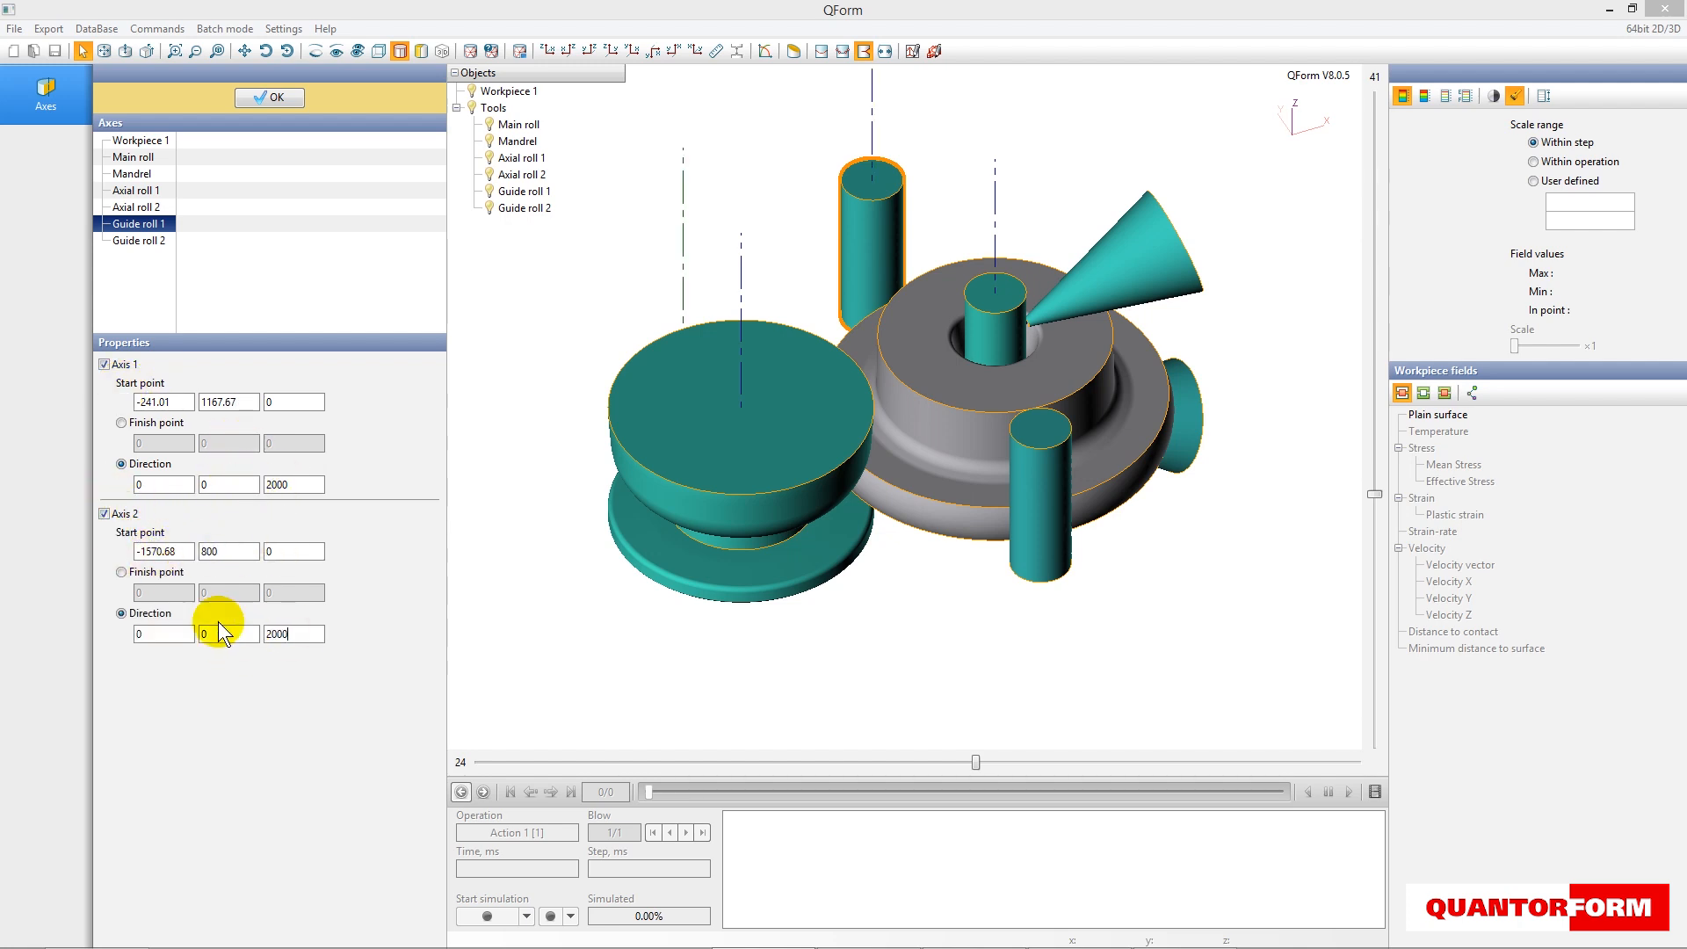
- Define Axis 1 of Guide roll 2 with start point -241.01, -1167.67, 0 and direction 0, 0, 2000
{"action": "left_click", "coordinate": [140, 241]}
{"action": "type", "text": "-241.01"}
{"action": "key", "text": "Tab"}
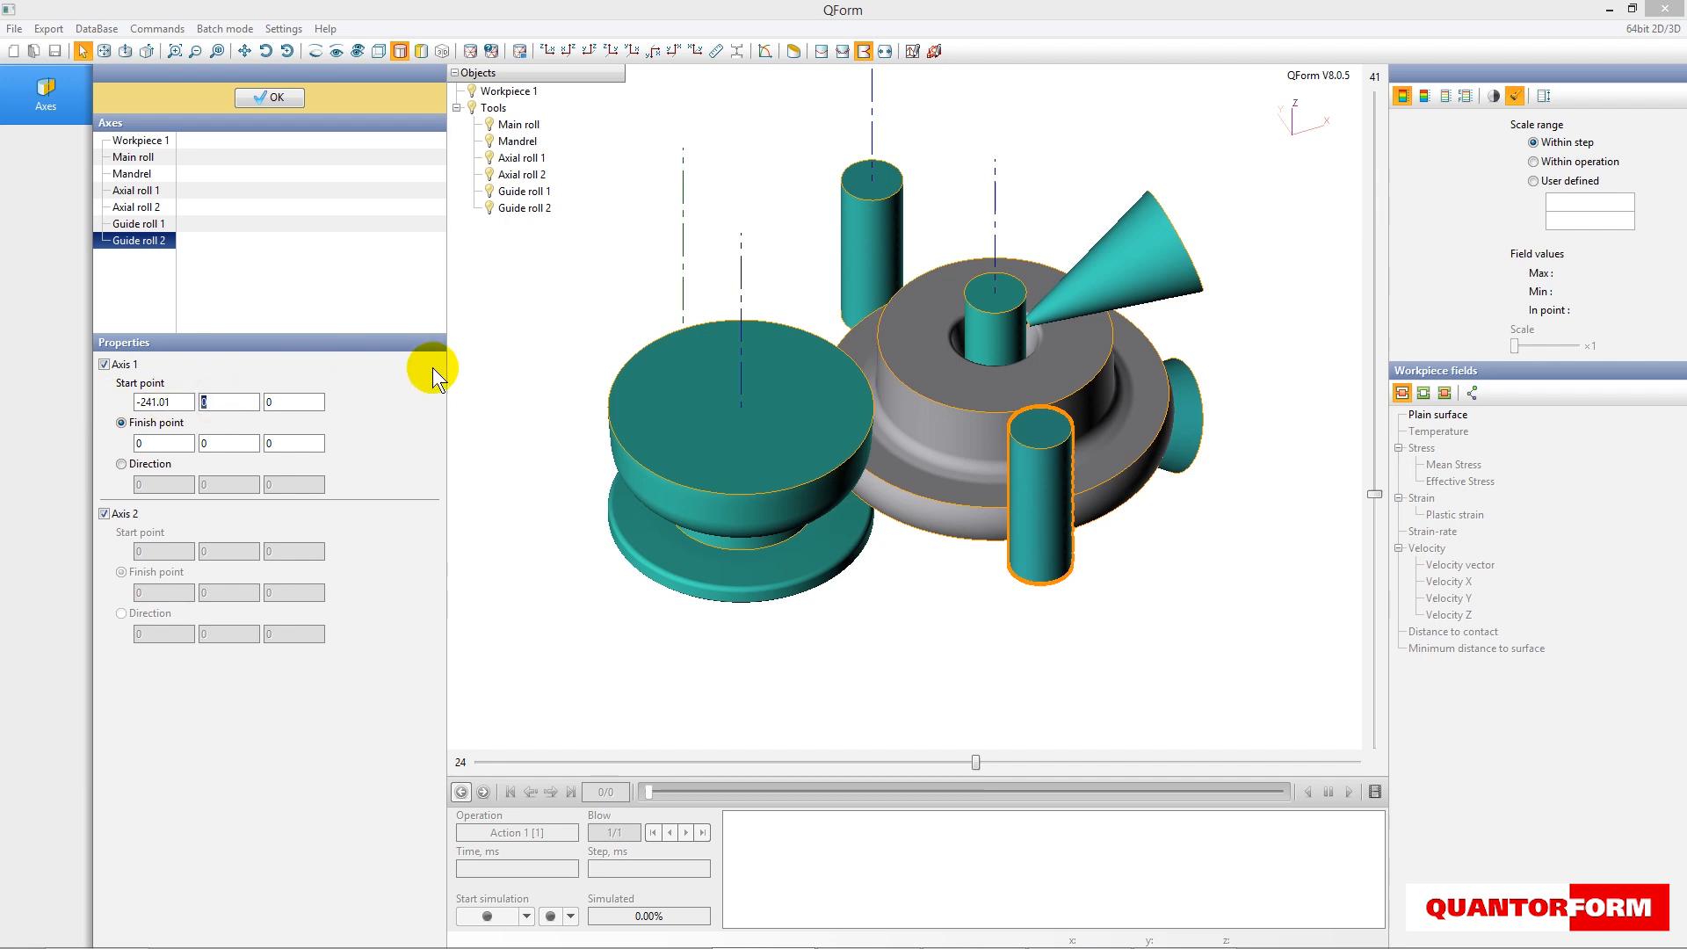
{"action": "left_click", "coordinate": [140, 465]}
{"action": "left_click_drag", "start_coordinate": [290, 484], "coordinate": [229, 482]}
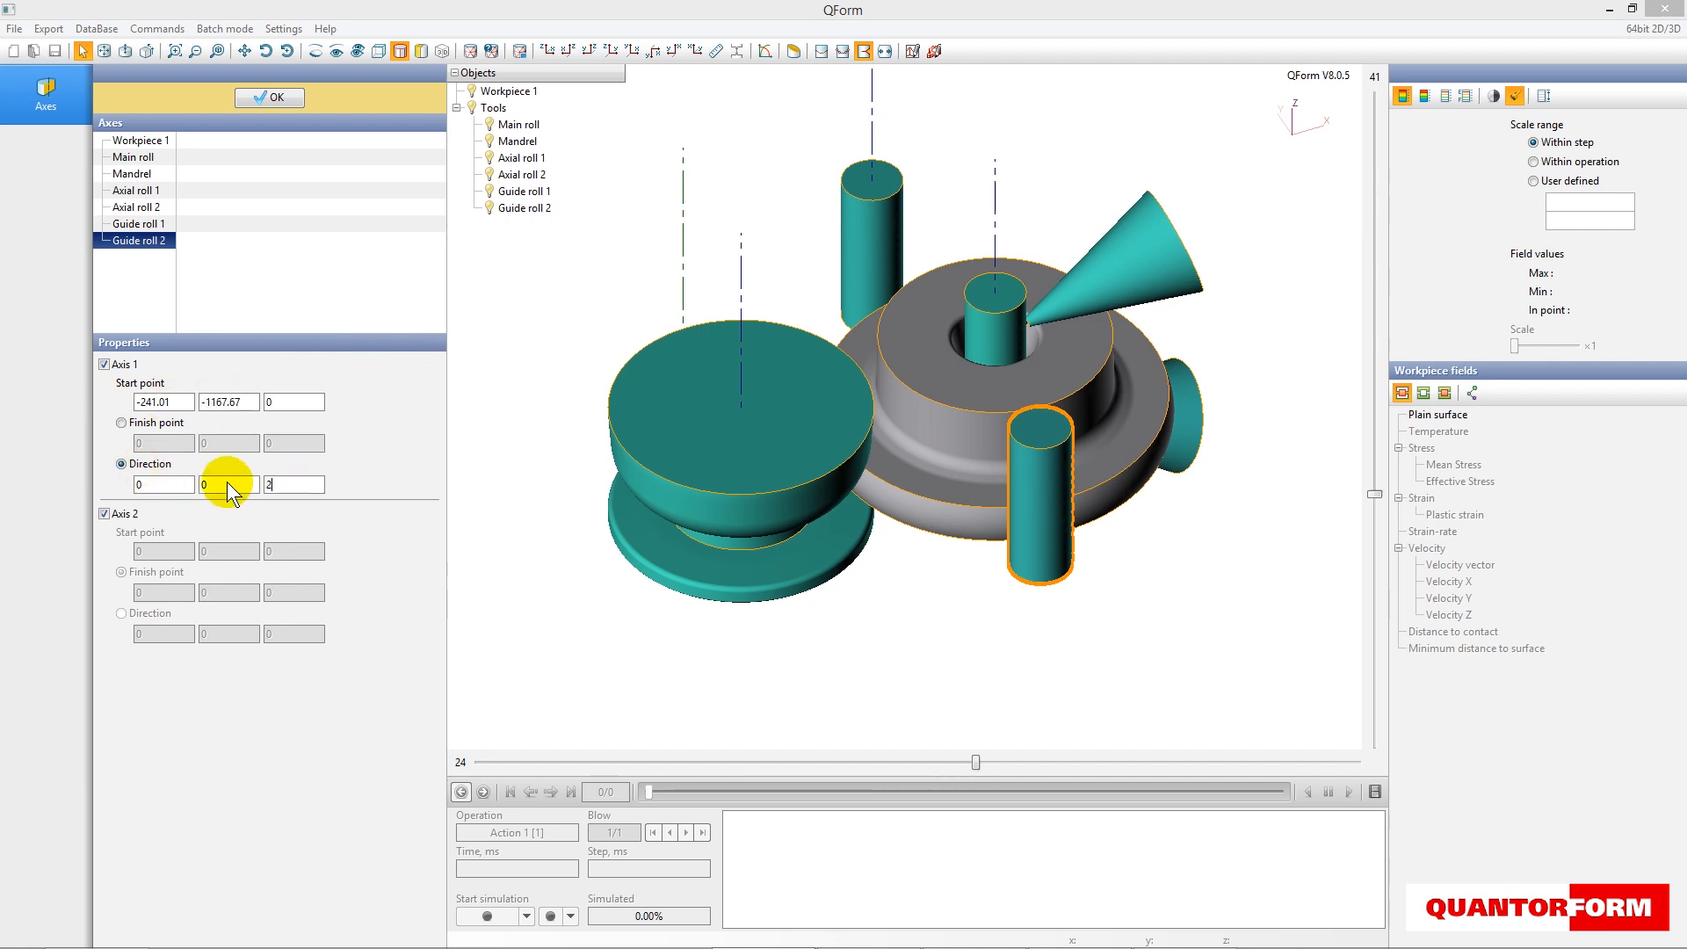
{"action": "type", "text": "2000"}
- Define Axis 2 of Guide roll 2 with start point -1570.68, -800, 0 and direction 0, 0, 2000
{"action": "left_click", "coordinate": [123, 513]}
{"action": "left_click_drag", "start_coordinate": [187, 549], "coordinate": [103, 485]}
{"action": "type", "text": "-1570.68"}
{"action": "key", "text": "Tab"}
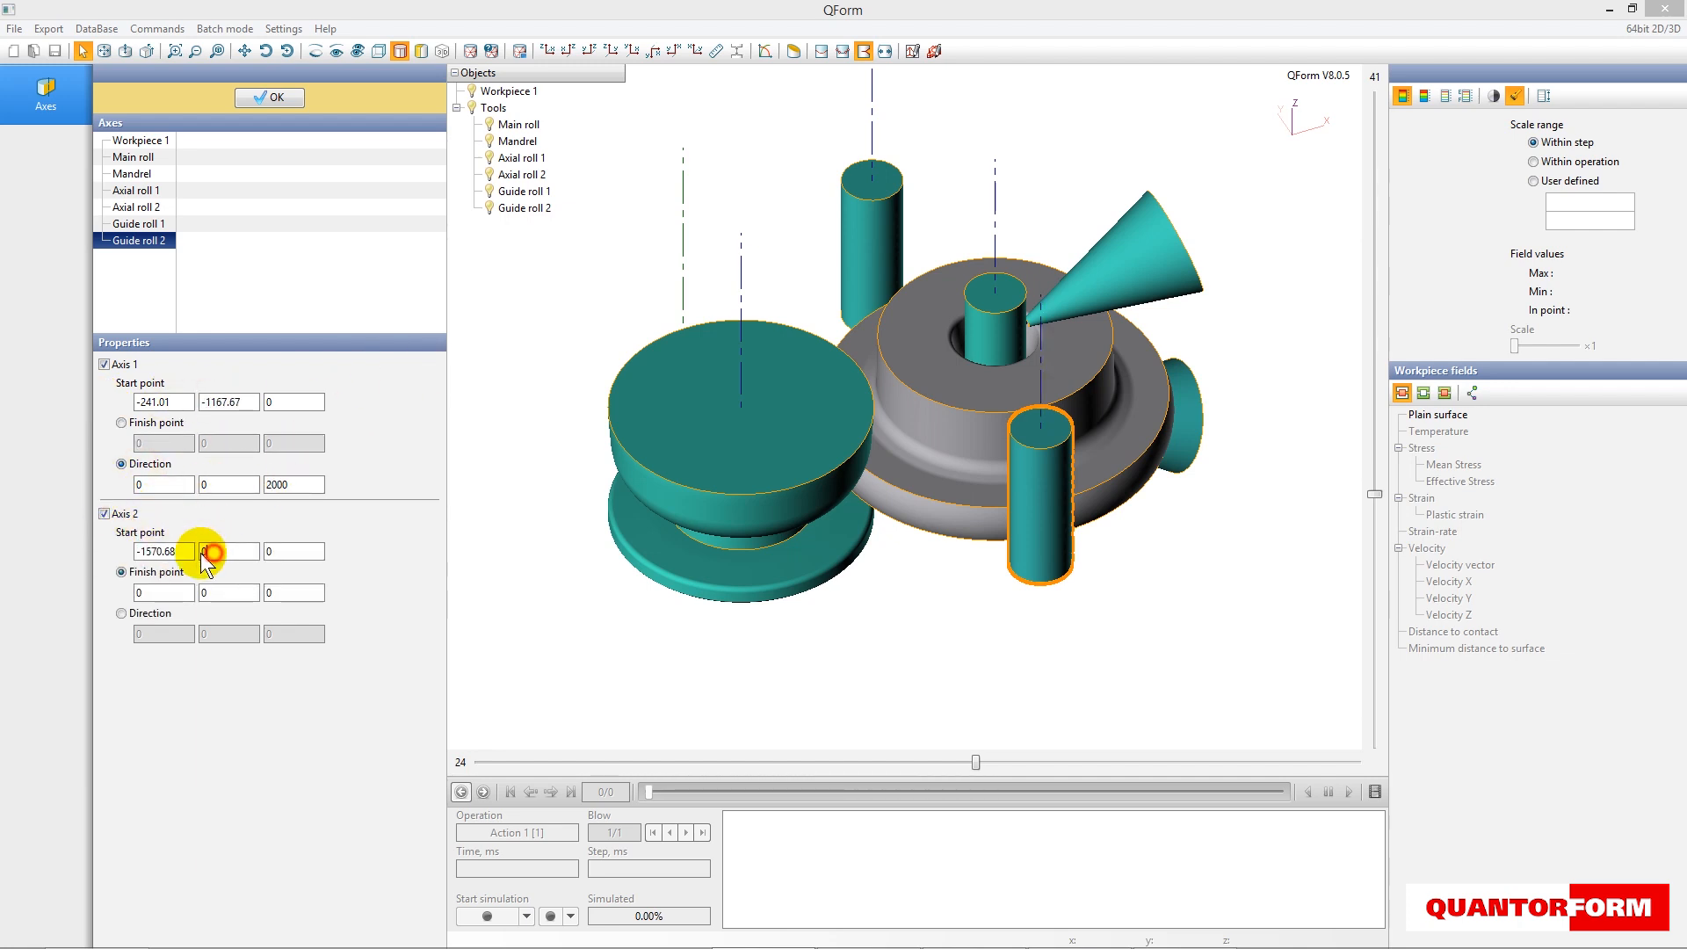
{"action": "type", "text": "-800"}
{"action": "left_click", "coordinate": [121, 613]}
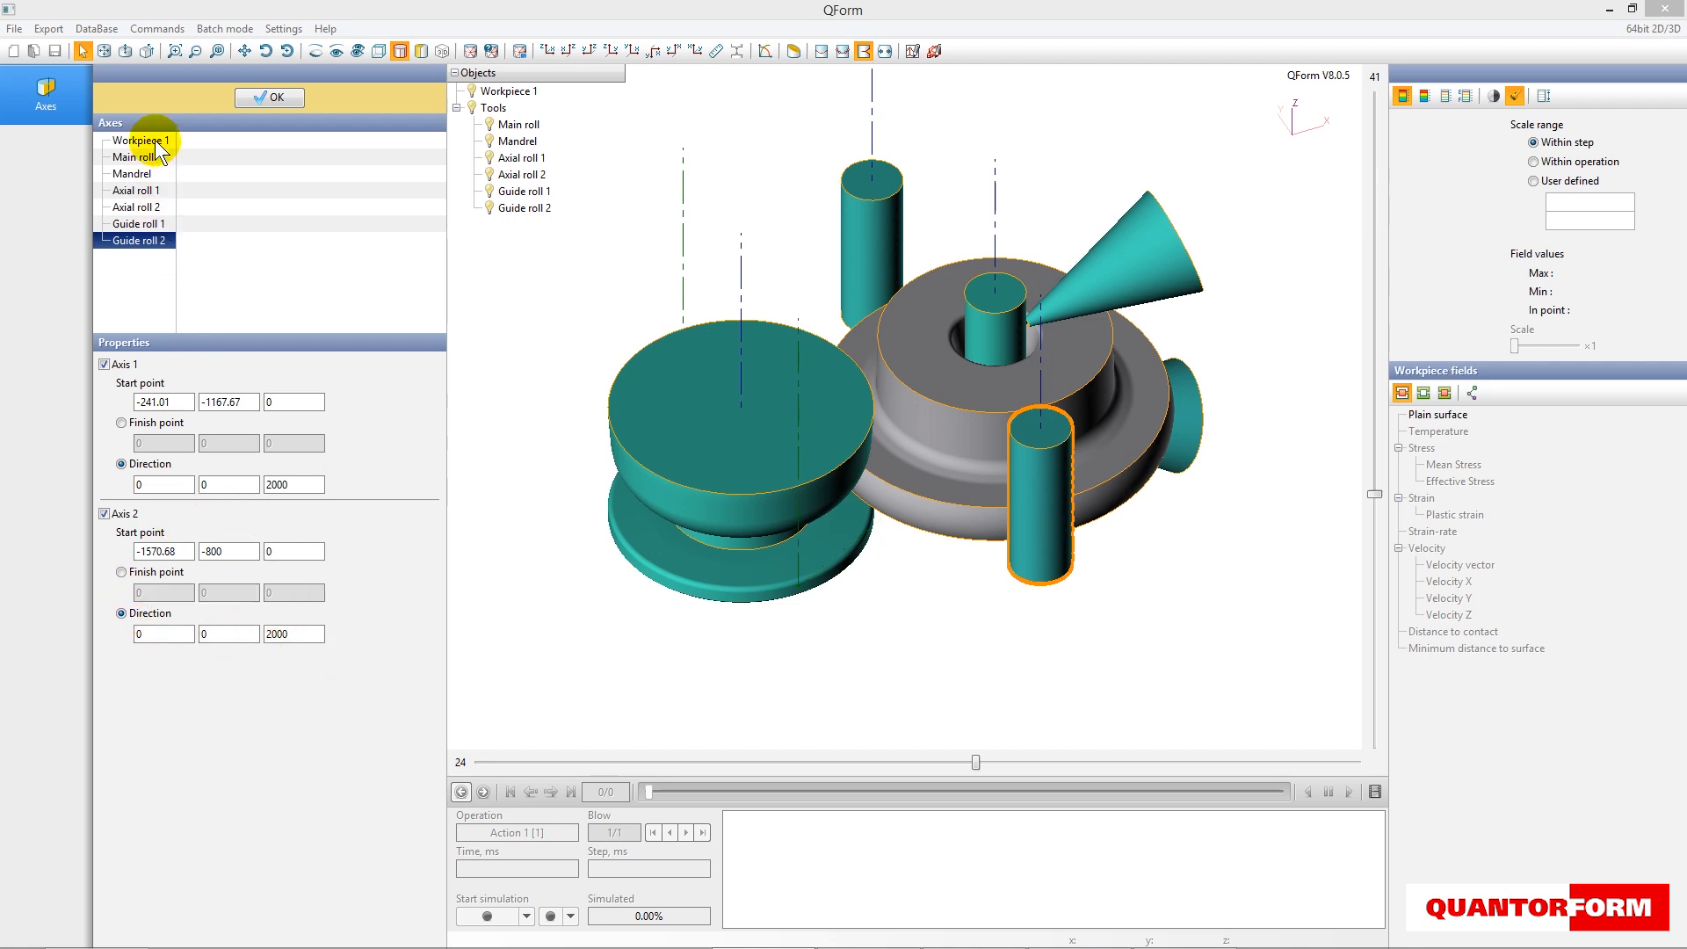
- Review the axes of every object from Workpiece 1 to Guide roll 2 and accept the axis definitions
{"action": "left_click", "coordinate": [136, 142]}
{"action": "left_click", "coordinate": [137, 159]}
{"action": "left_click", "coordinate": [132, 174]}
{"action": "left_click", "coordinate": [134, 190]}
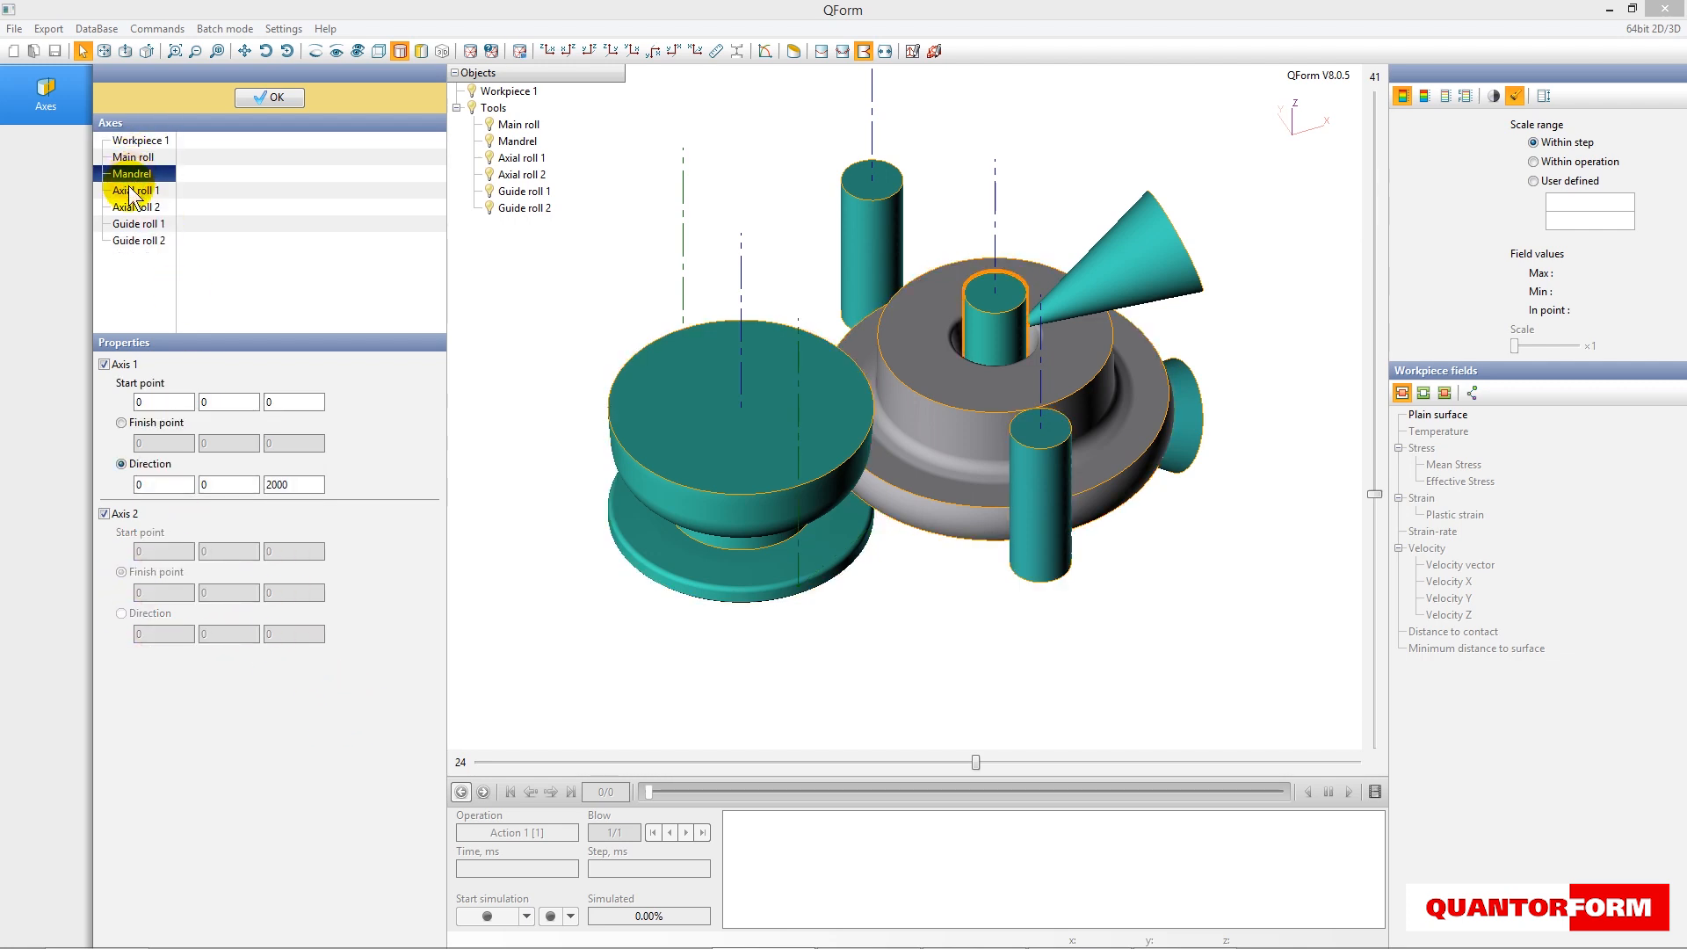
{"action": "left_click", "coordinate": [131, 208]}
{"action": "left_click", "coordinate": [132, 224]}
{"action": "left_click", "coordinate": [133, 240]}
{"action": "left_click", "coordinate": [270, 96]}
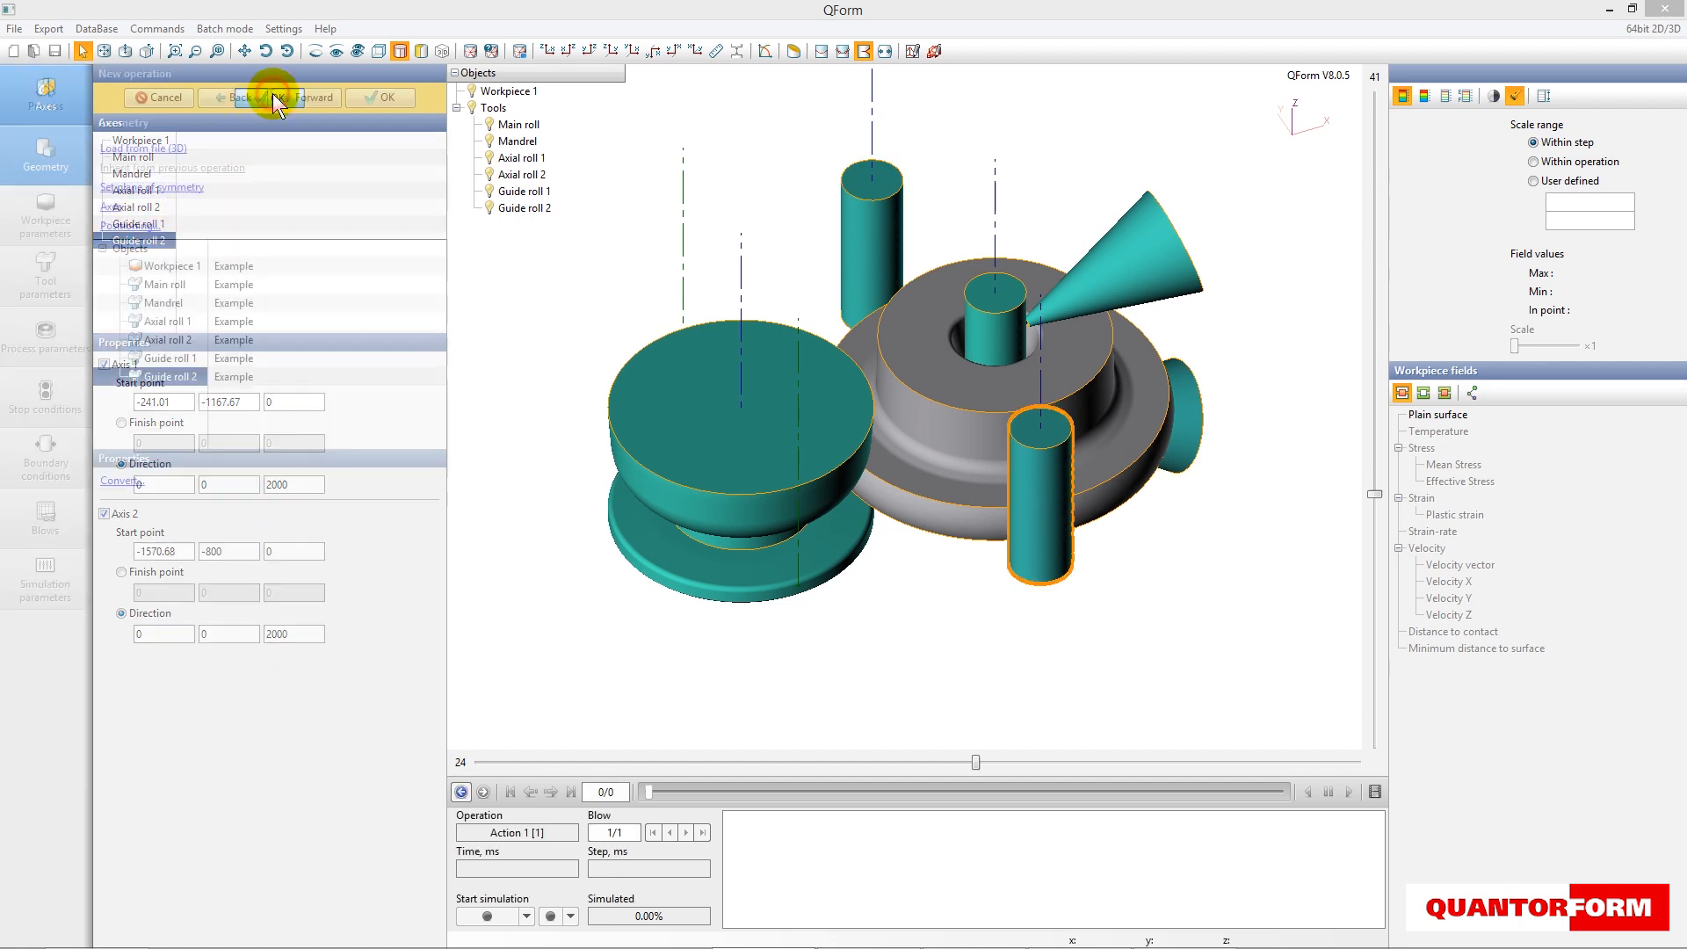
- Proceed to the workpiece parameters and assign the standard Mn steel 28Mn6 (1-1170) as the workpiece material
{"action": "left_click", "coordinate": [307, 97]}
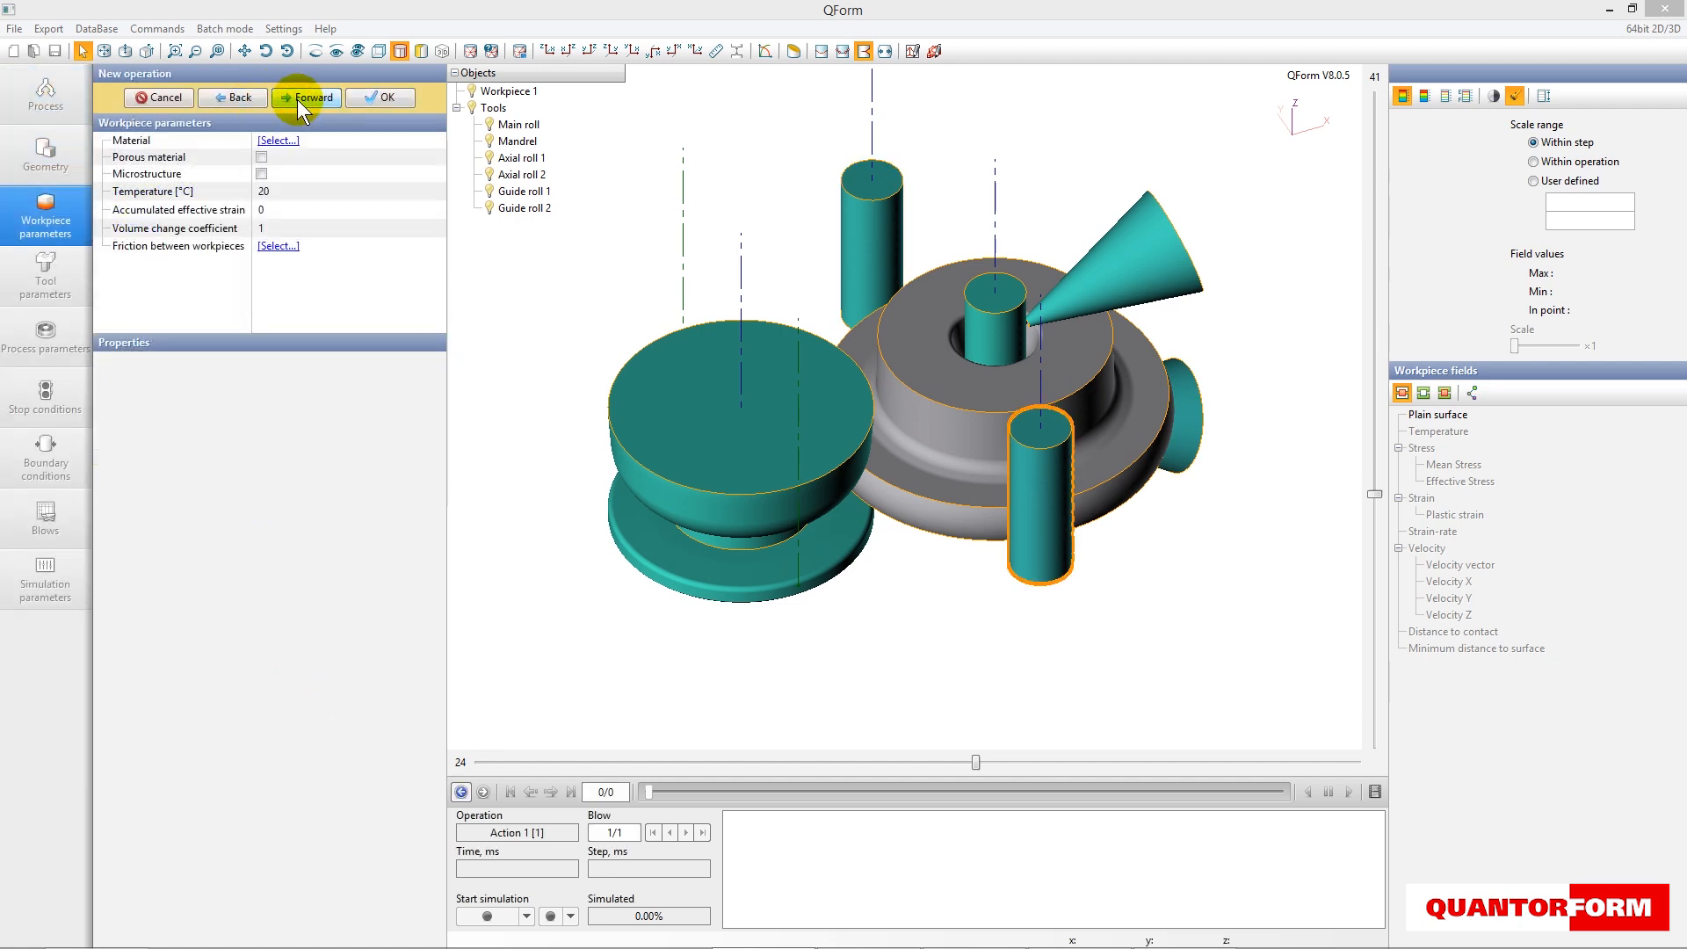
{"action": "left_click", "coordinate": [293, 140]}
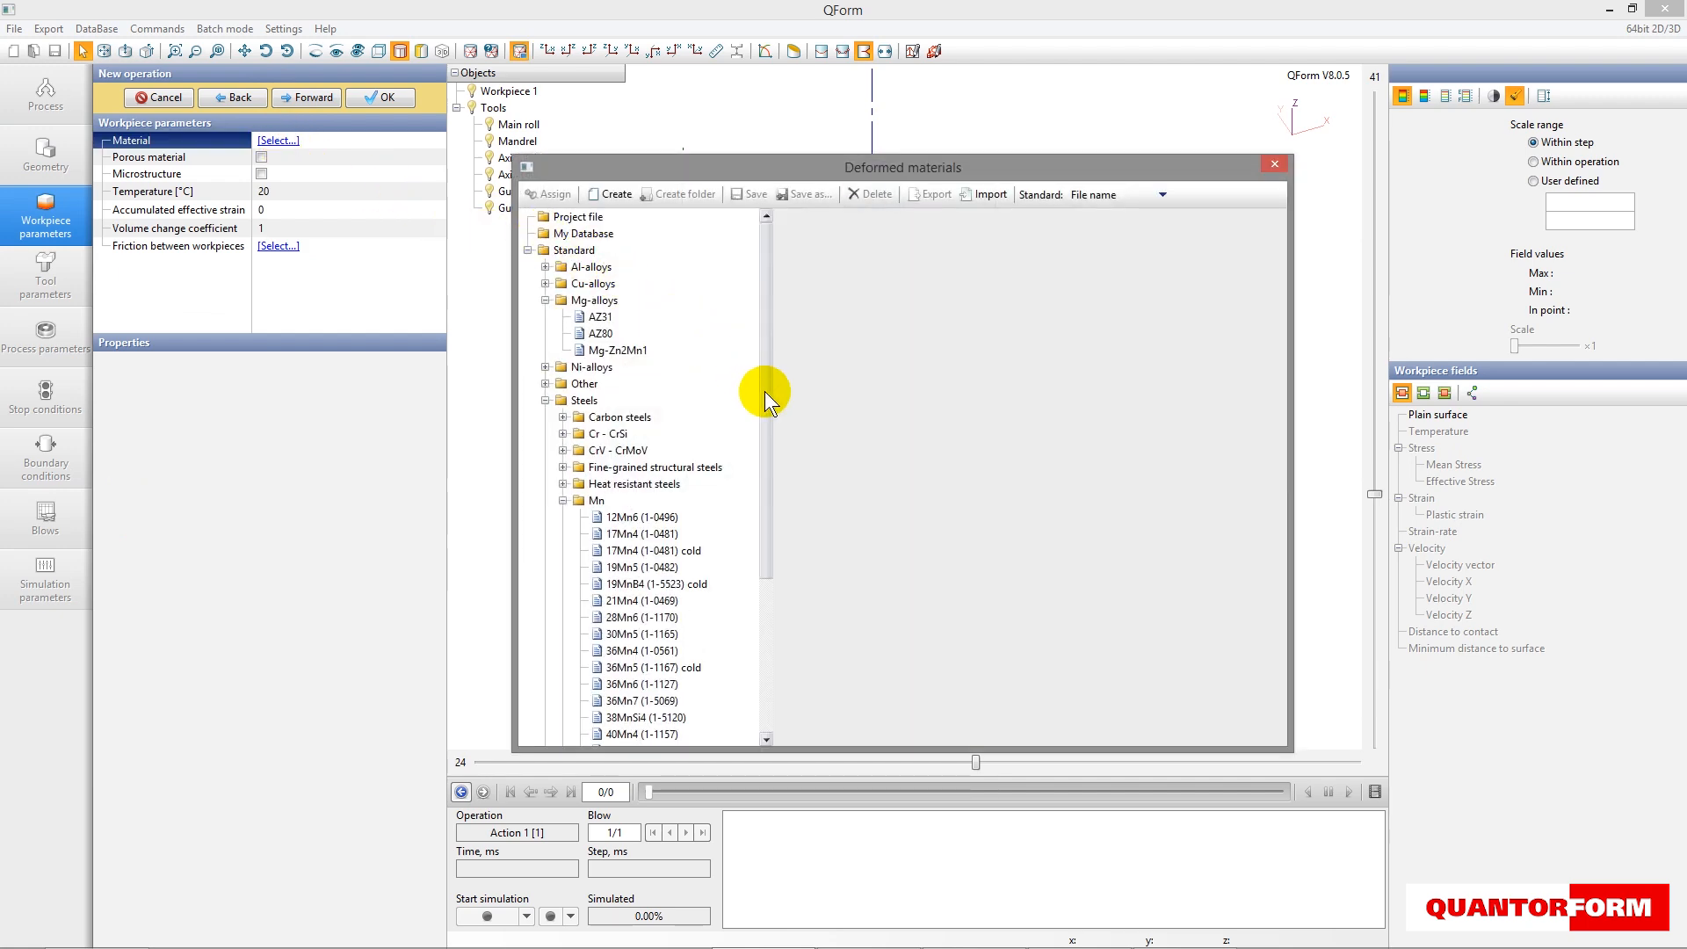
{"action": "left_click_drag", "start_coordinate": [768, 399], "coordinate": [769, 463]}
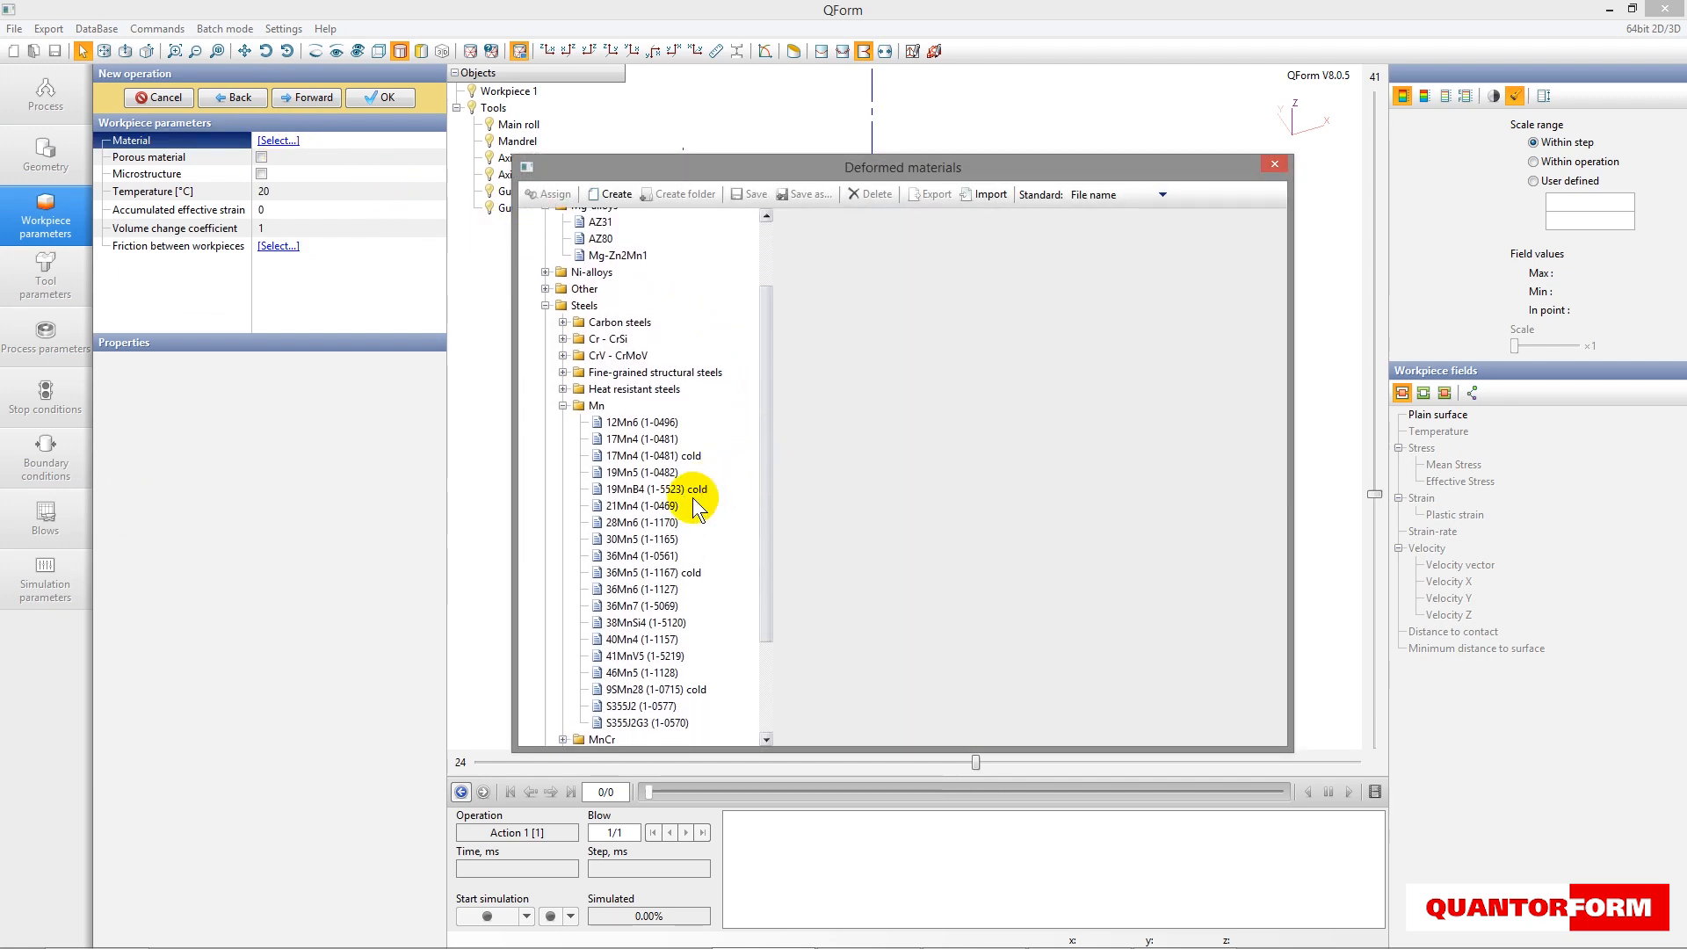
{"action": "left_click", "coordinate": [608, 522]}
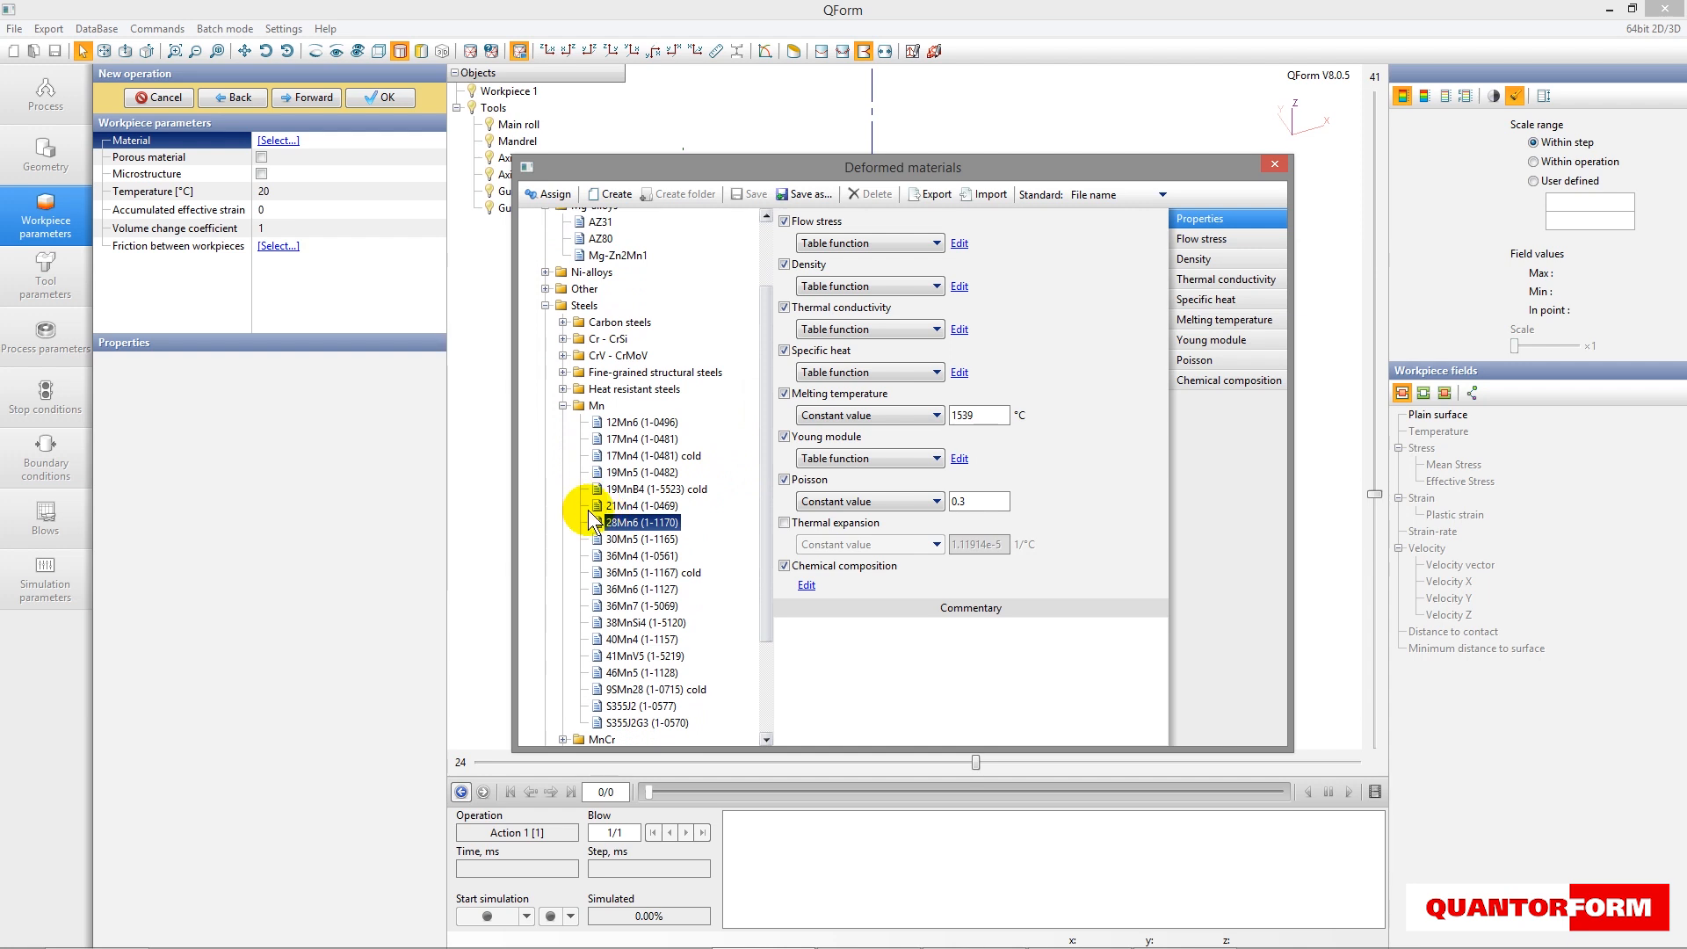
{"action": "left_click", "coordinate": [549, 194]}
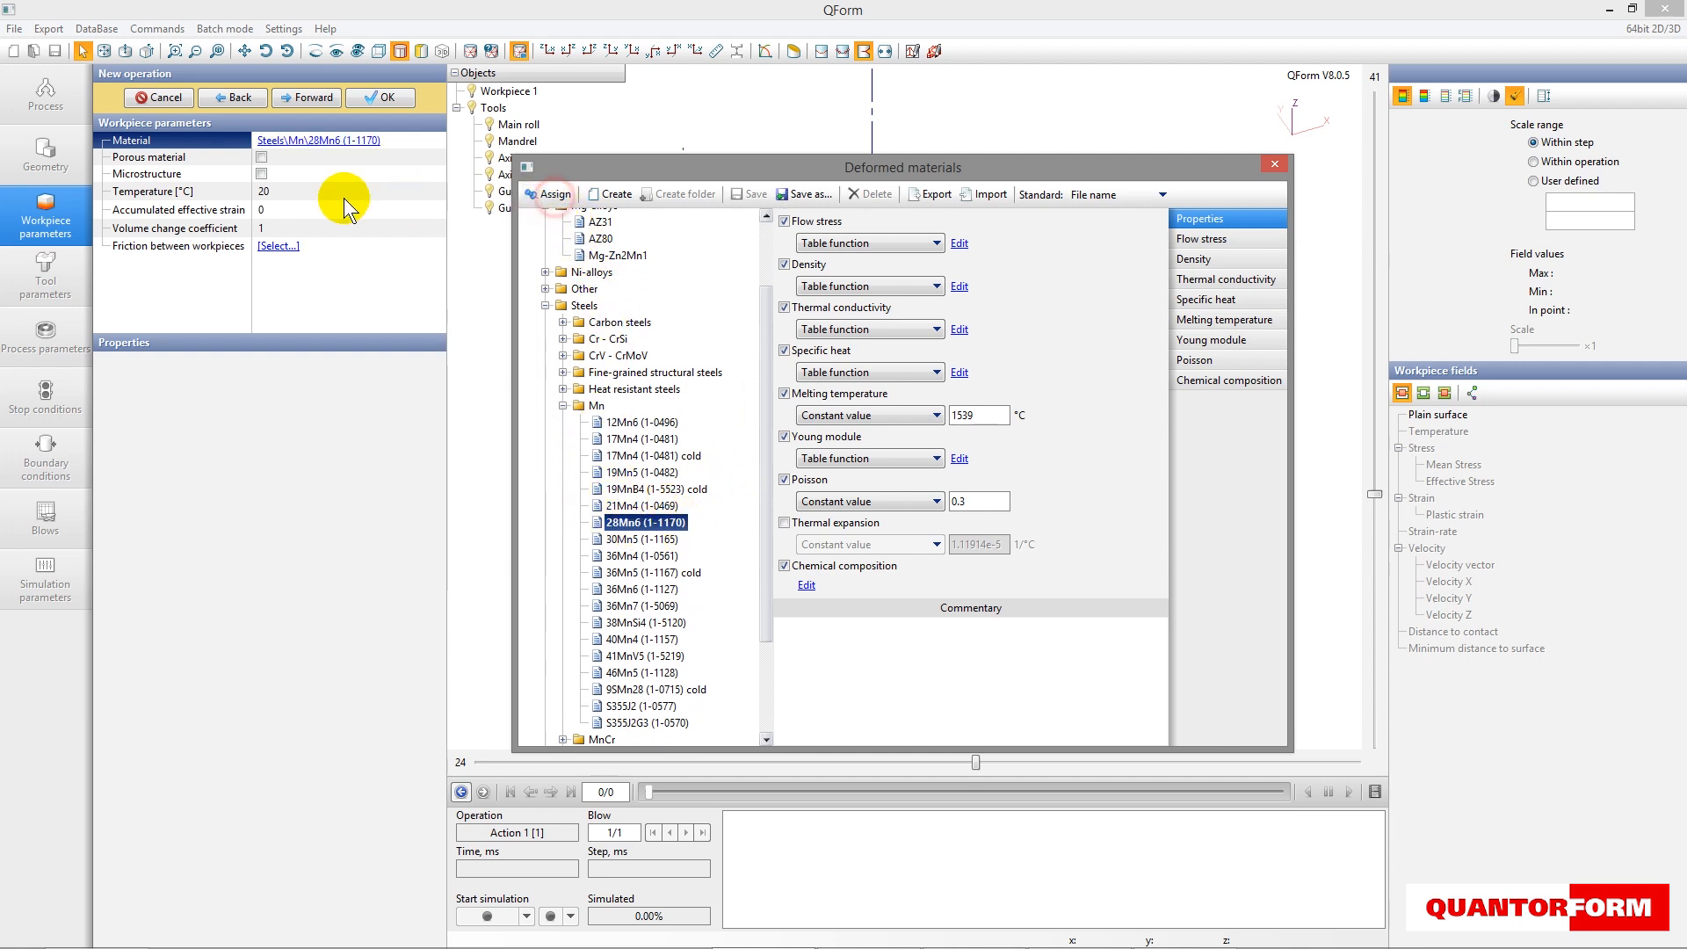
- Set the workpiece temperature to 1250 °C and proceed to the tool parameters
{"action": "left_click", "coordinate": [299, 191]}
{"action": "type", "text": "12"}
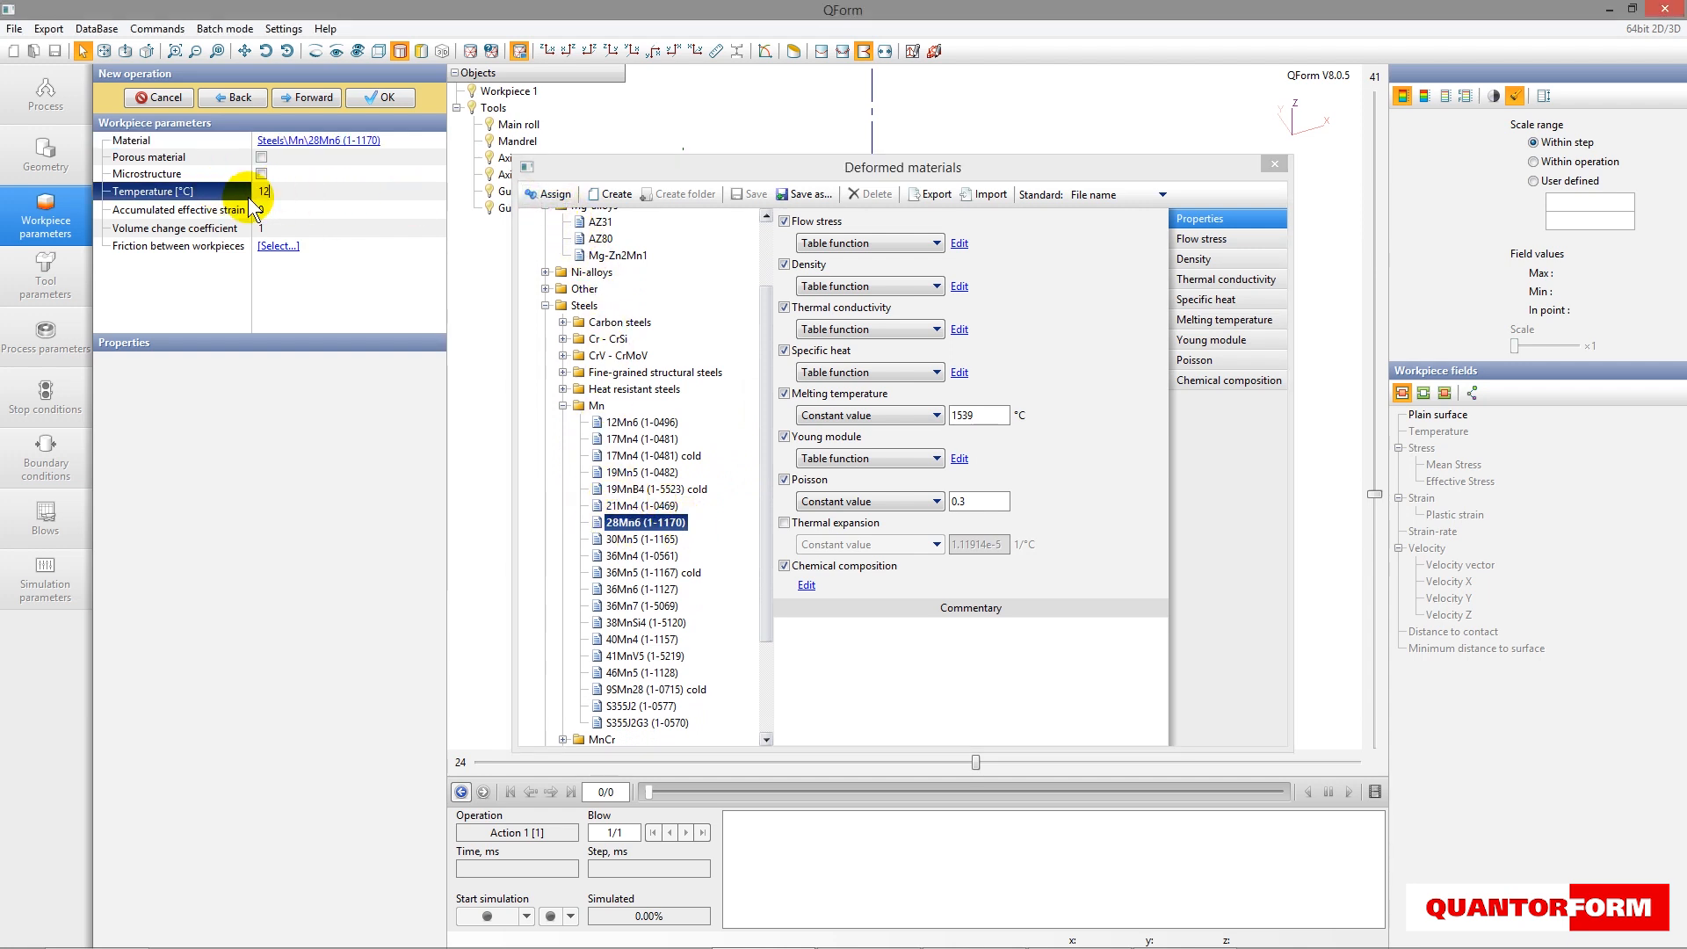
{"action": "type", "text": "50"}
{"action": "left_click", "coordinate": [304, 92]}
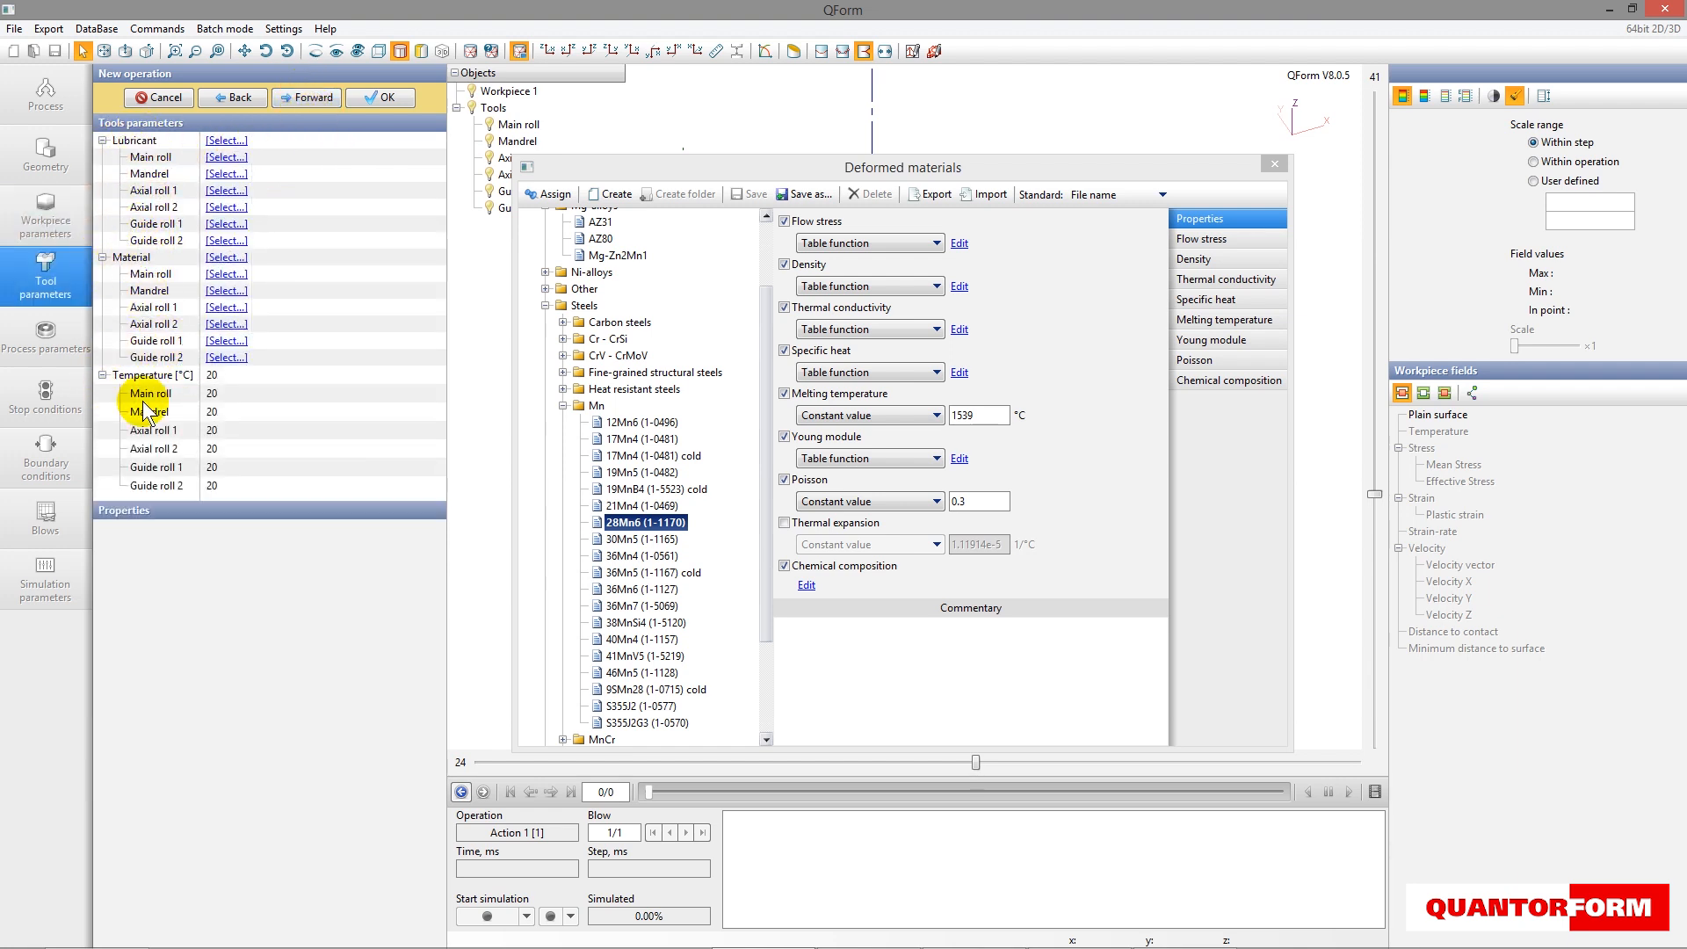
- Open the standard Unlubricated lubricant for hot forging of steels as the basis for all tools
{"action": "left_click", "coordinate": [227, 143]}
{"action": "left_click", "coordinate": [528, 250]}
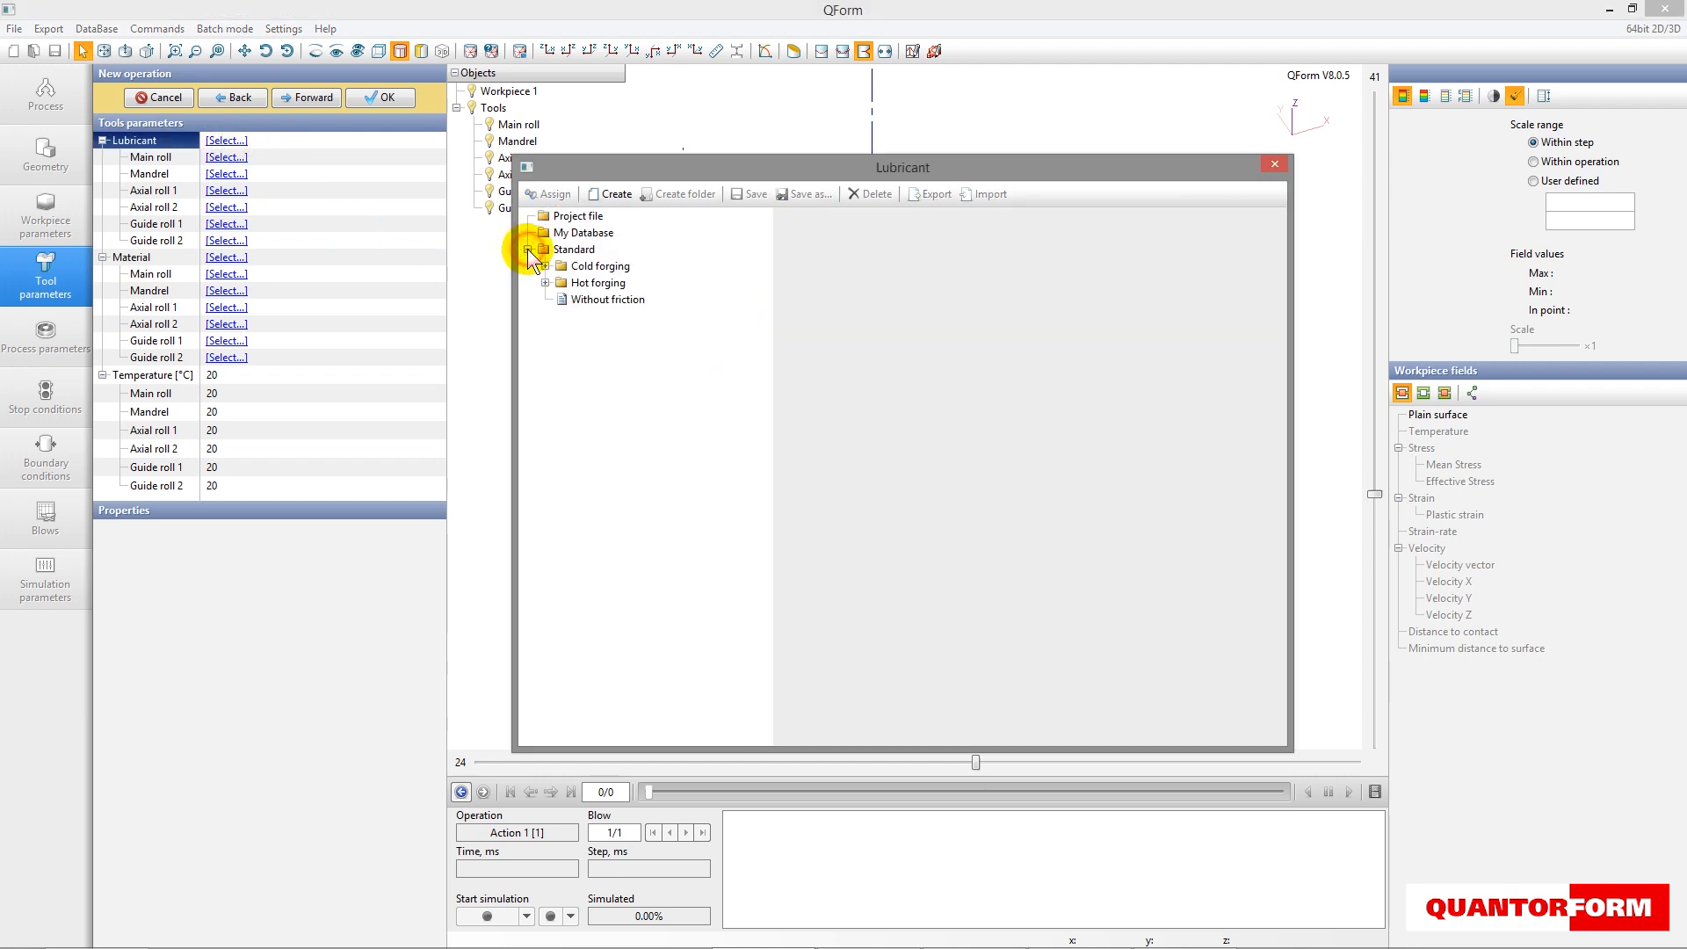
{"action": "left_click", "coordinate": [546, 283]}
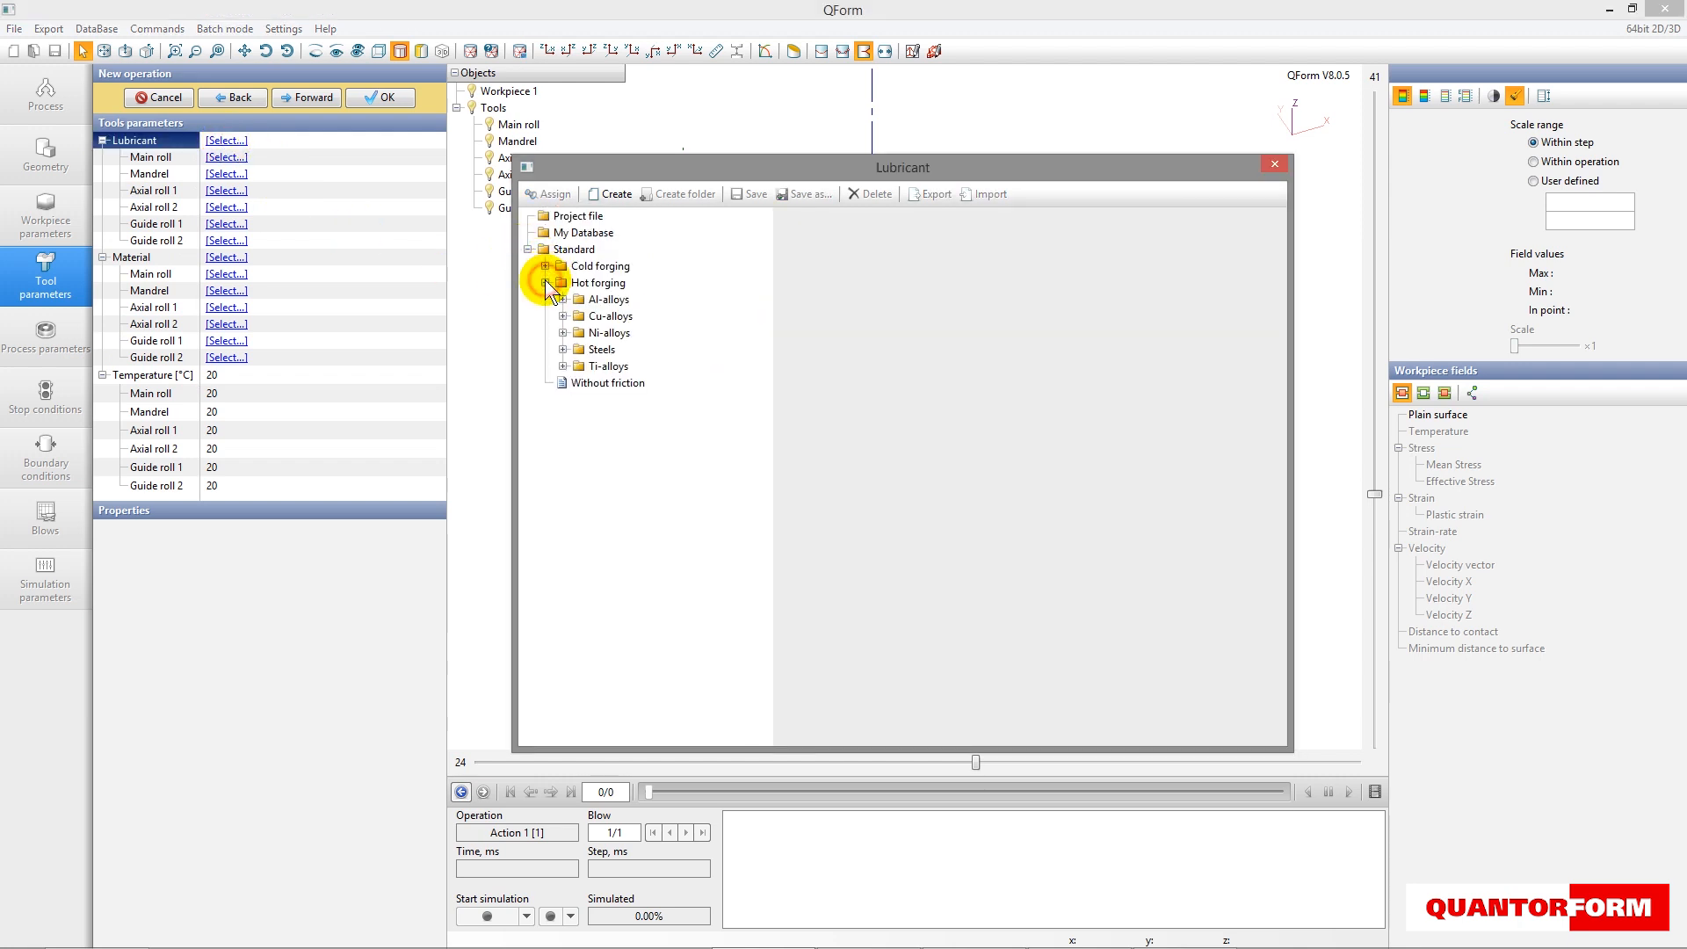
{"action": "left_click", "coordinate": [563, 350]}
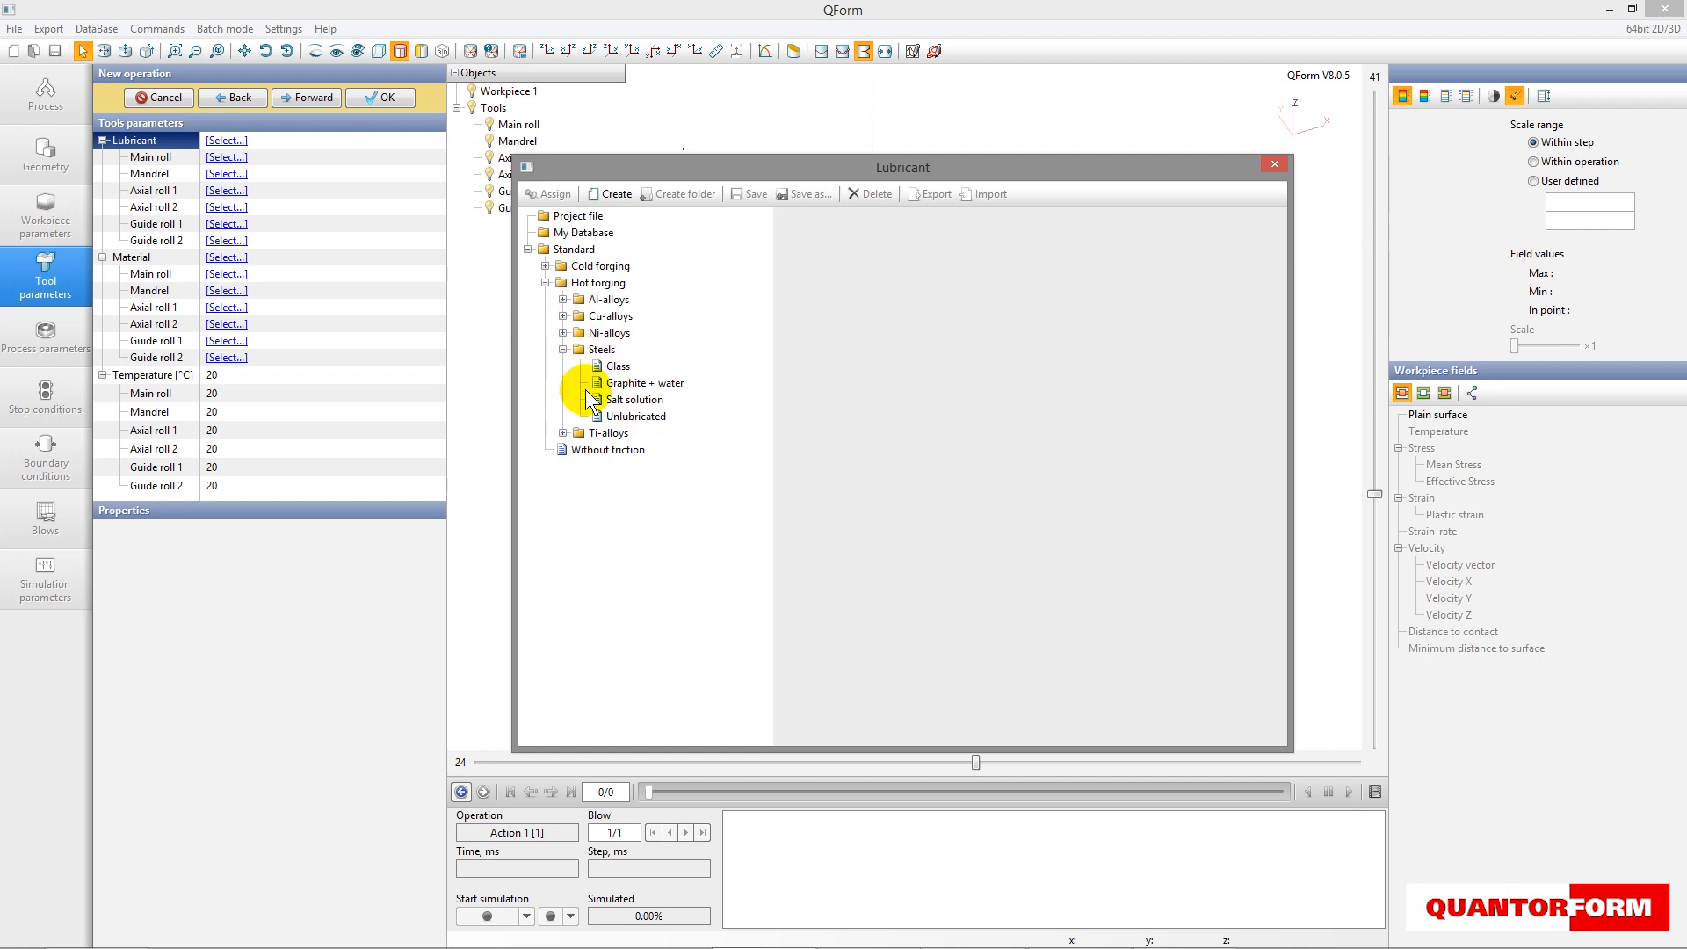
{"action": "left_click", "coordinate": [638, 418]}
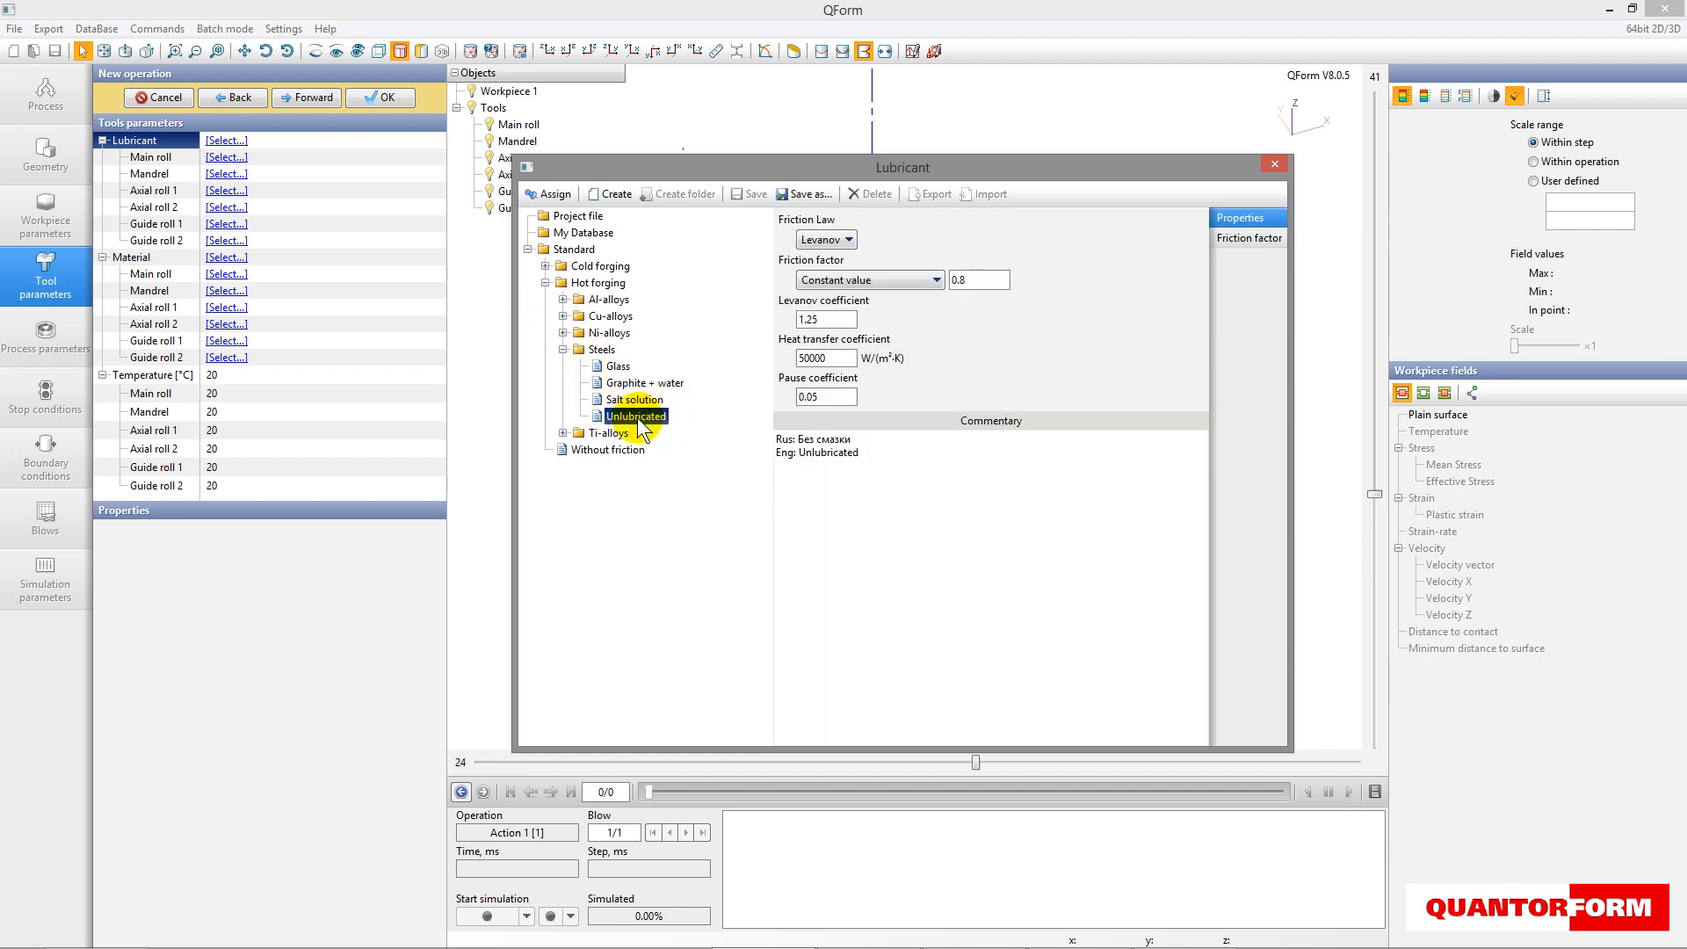
- Change the lubricant's friction law to Siebel and edit its constant friction factor
{"action": "left_click", "coordinate": [824, 239]}
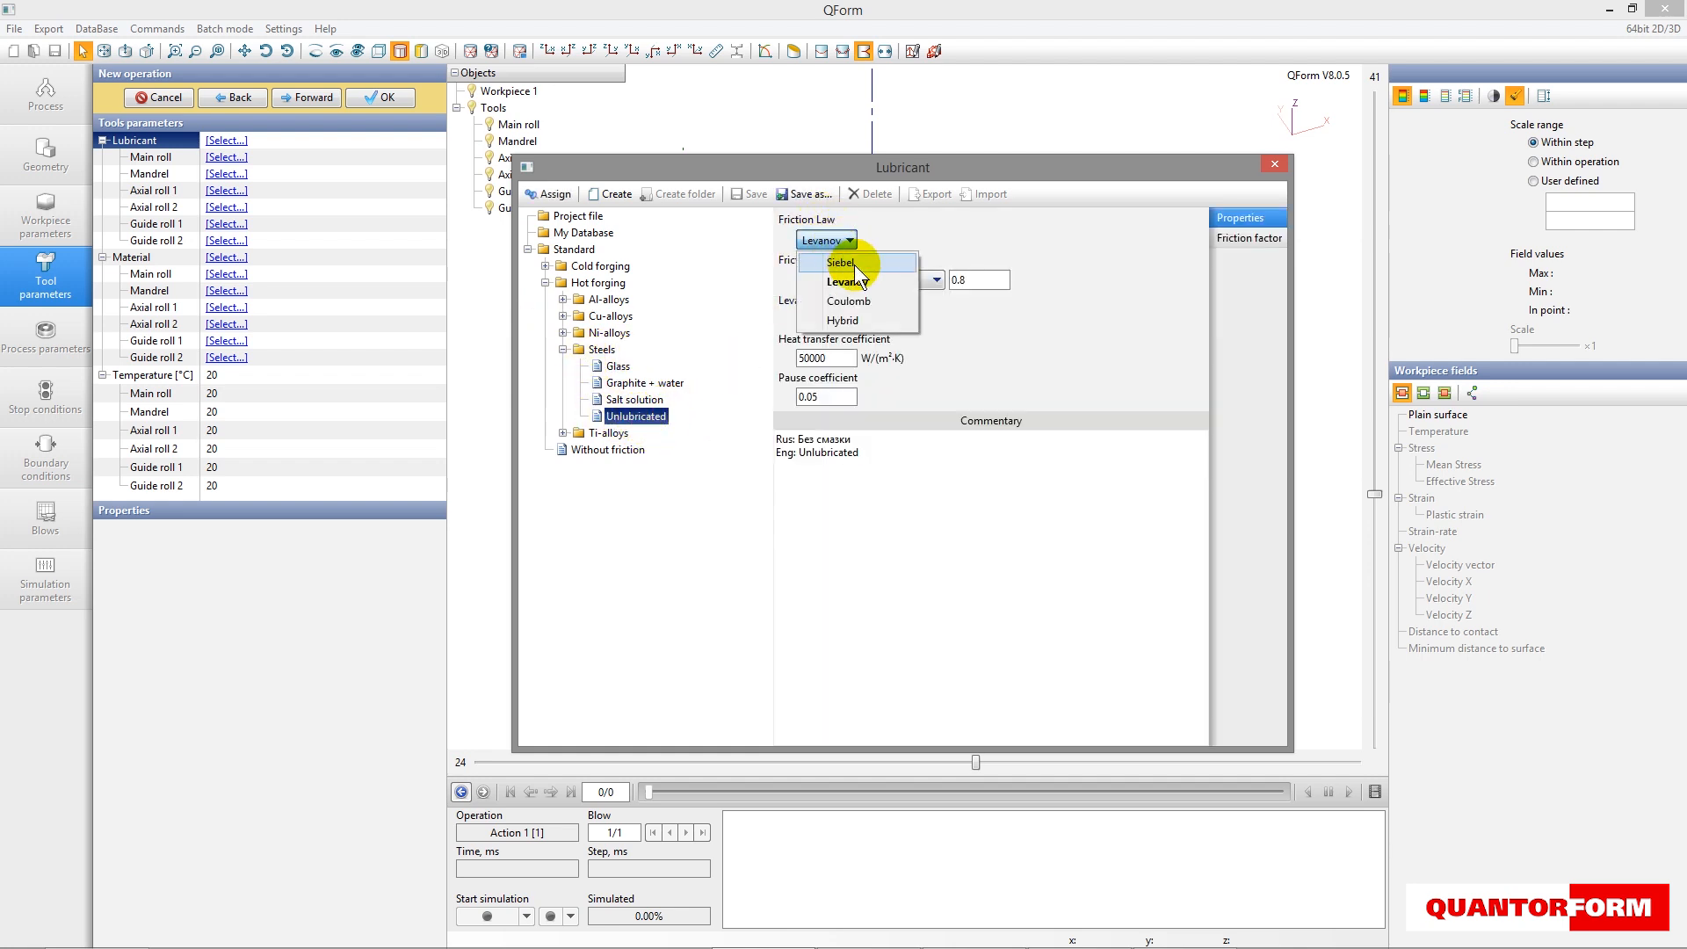
{"action": "left_click", "coordinate": [834, 256]}
{"action": "left_click", "coordinate": [990, 284]}
{"action": "key", "text": "BackSpace"}
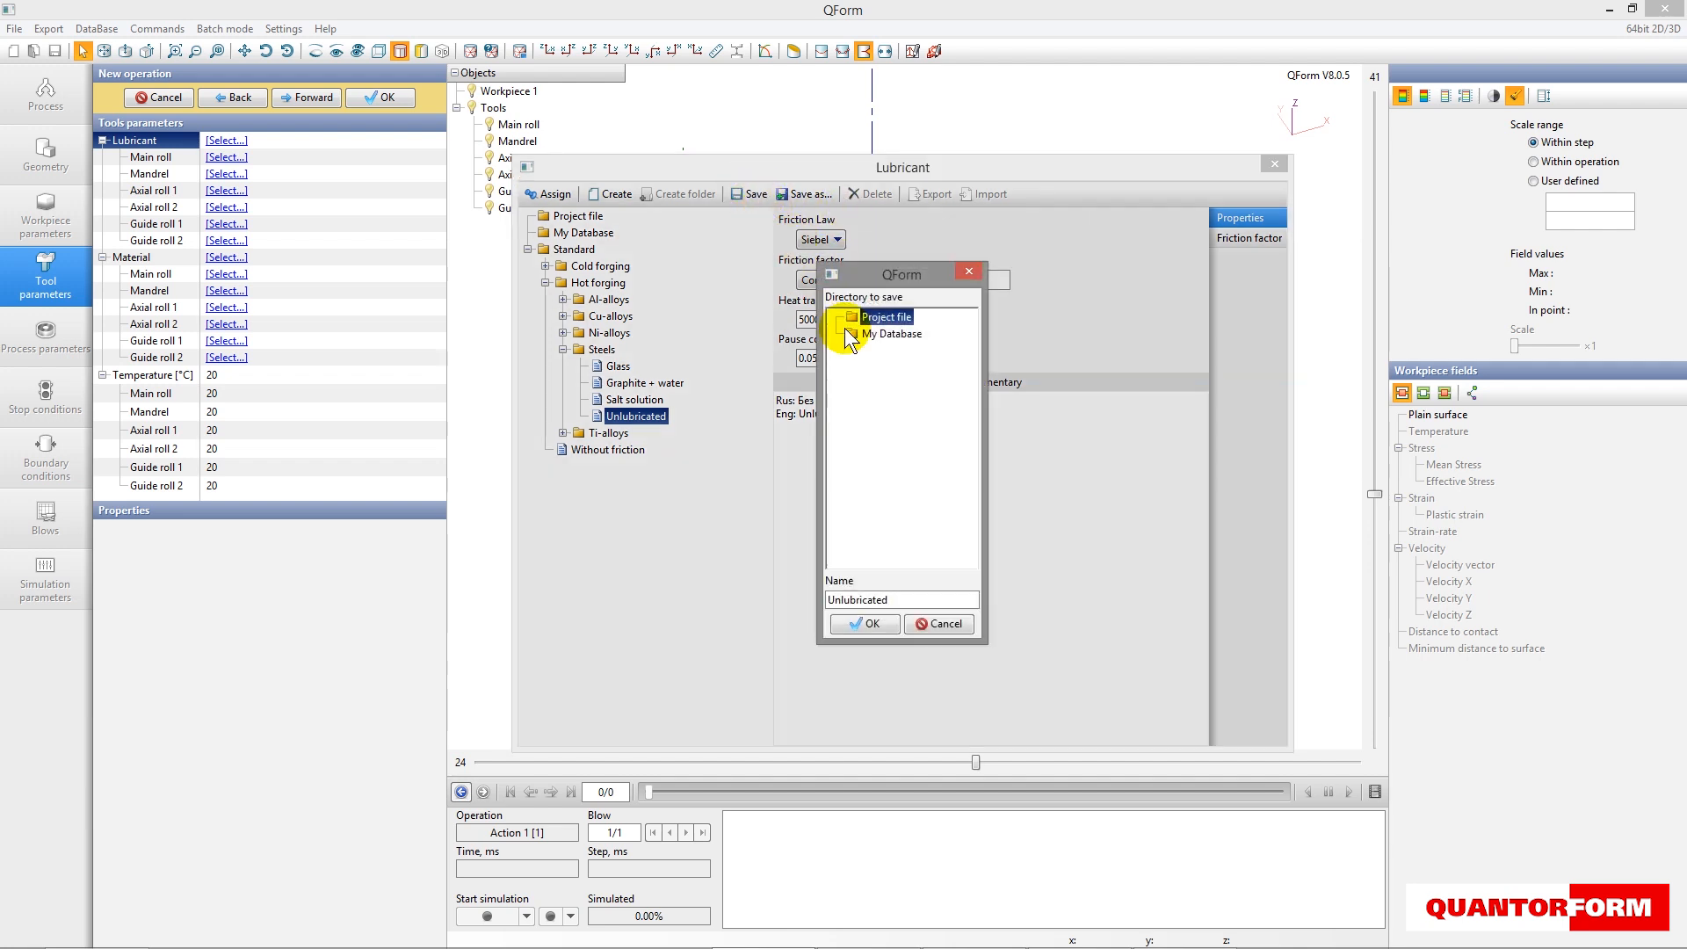
- Save the modified lubricant in the project file as Siebel and assign it to all tools
{"action": "key", "text": "ctrl+a"}
{"action": "type", "text": "S"}
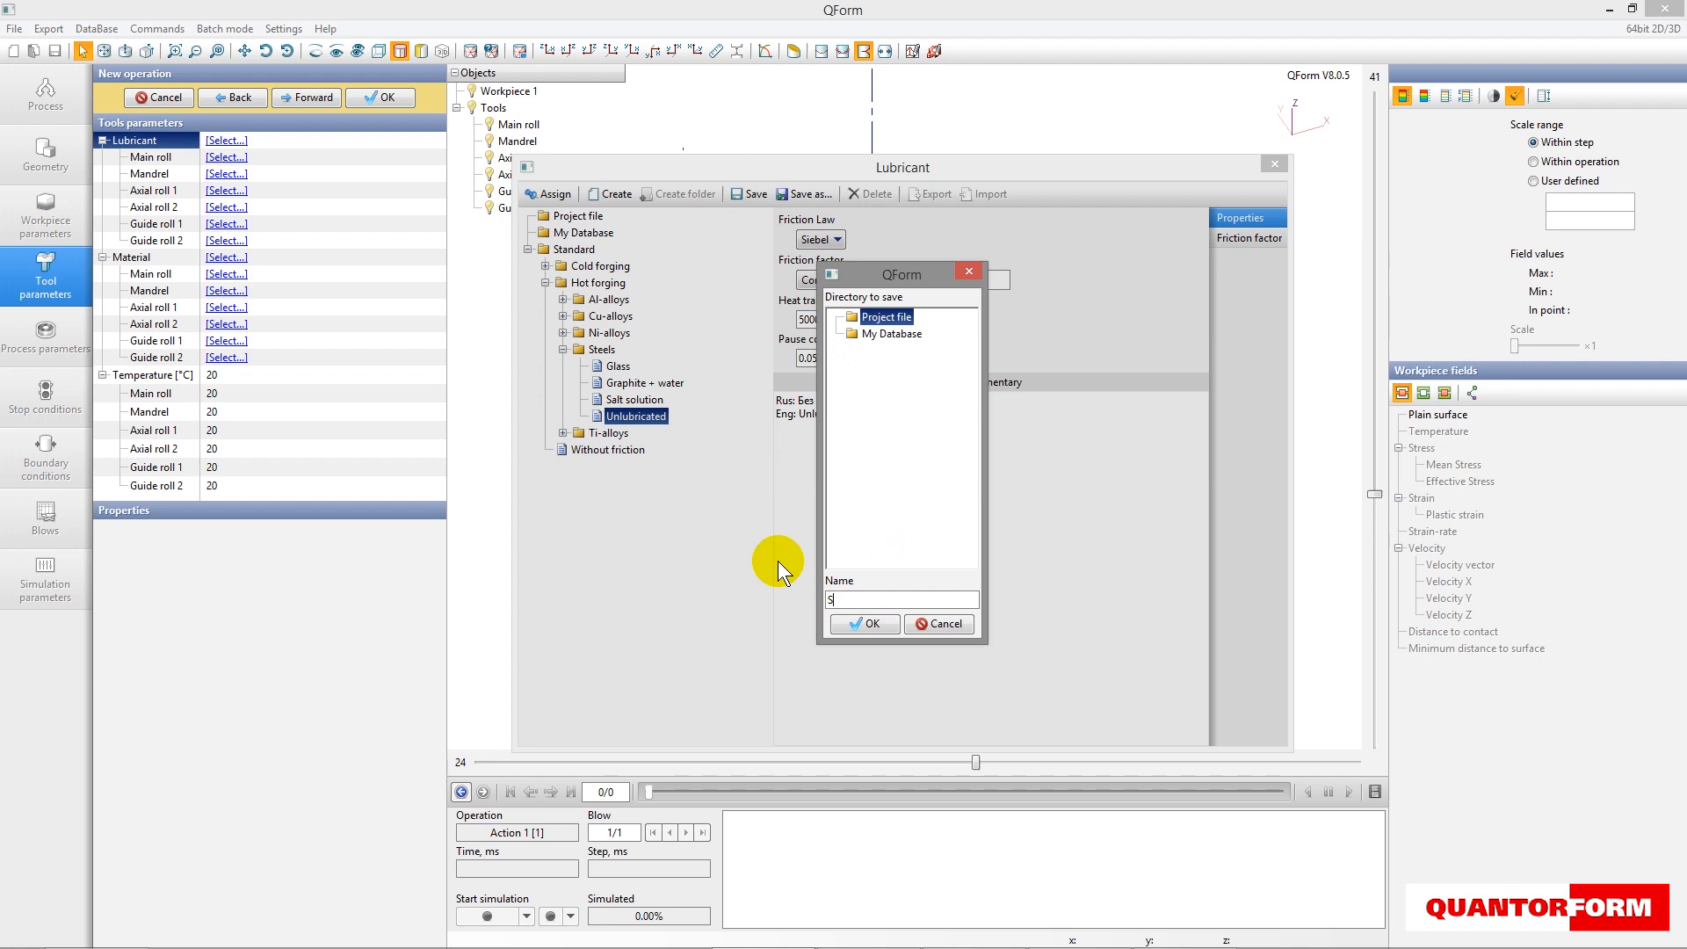
{"action": "type", "text": "iebel"}
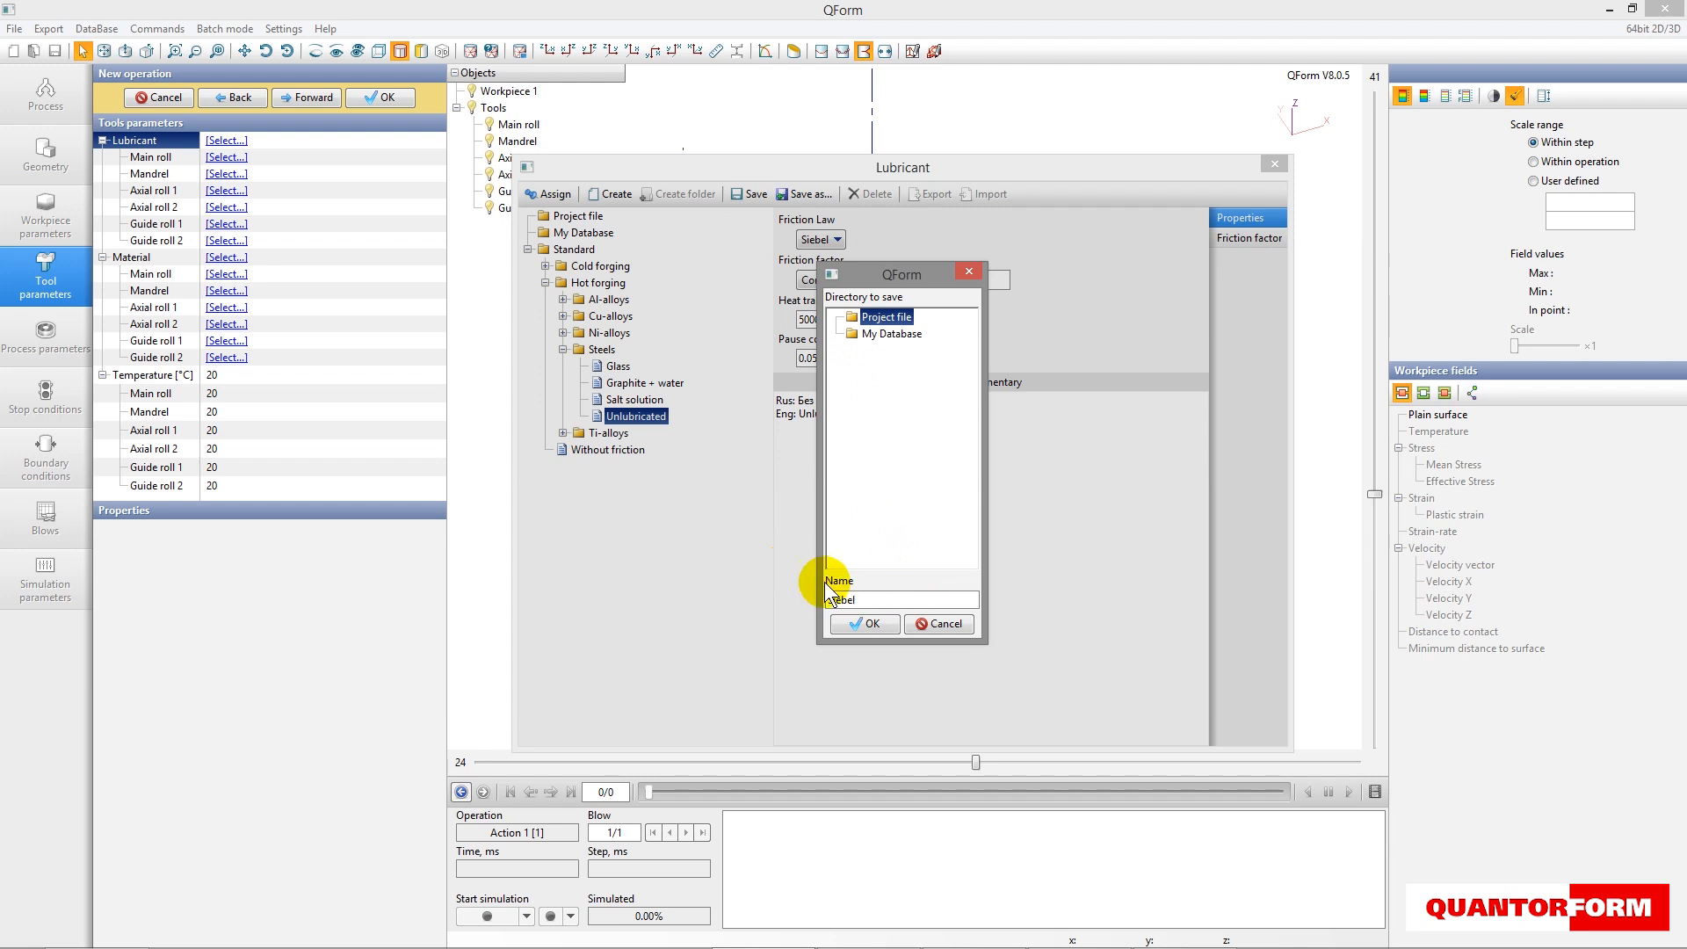
{"action": "left_click", "coordinate": [861, 623]}
{"action": "left_click", "coordinate": [549, 194]}
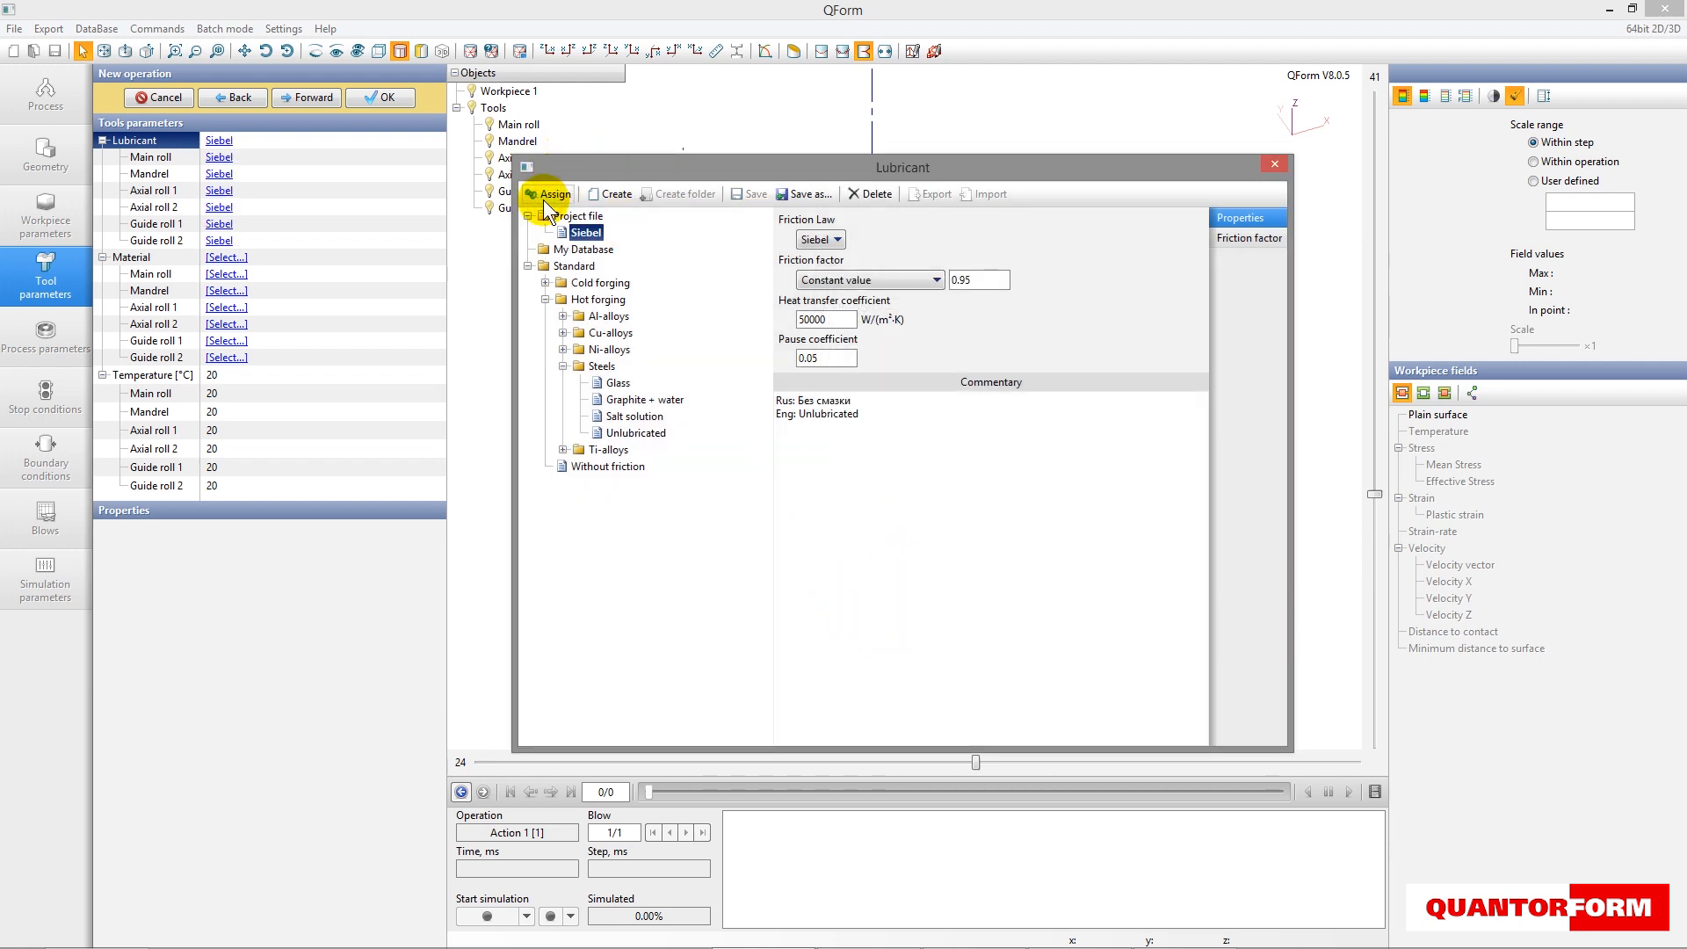
- Assign the standard material H11 HRC51 to all tools
{"action": "left_click", "coordinate": [227, 257]}
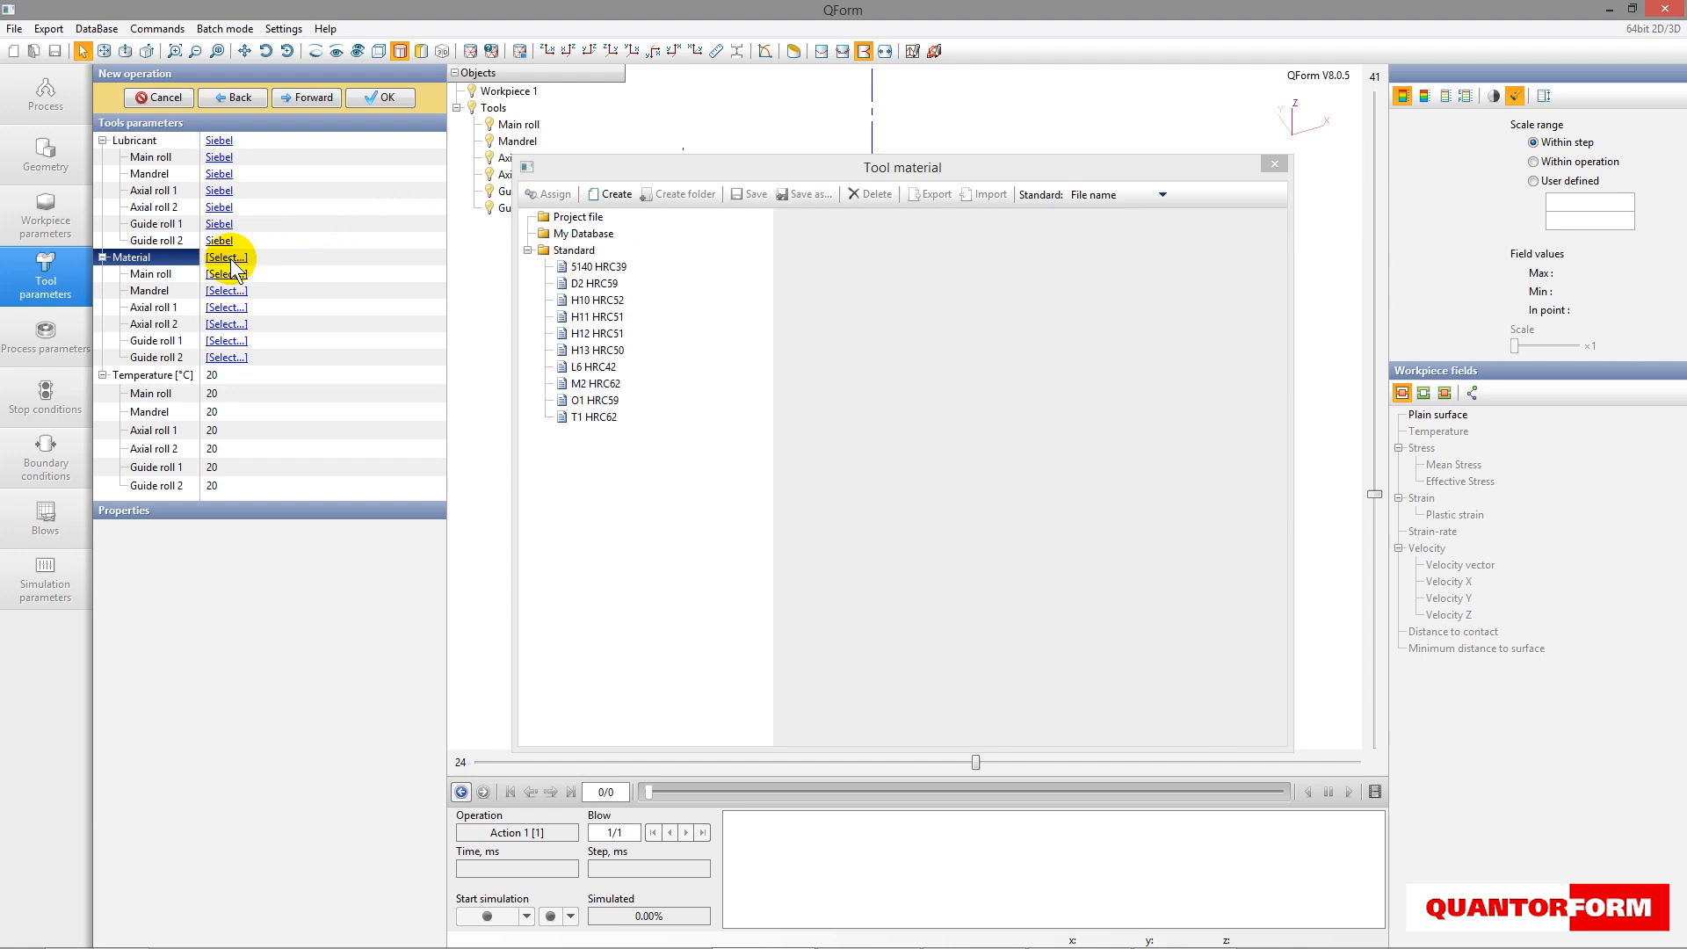
{"action": "left_click", "coordinate": [579, 317]}
{"action": "left_click", "coordinate": [578, 315]}
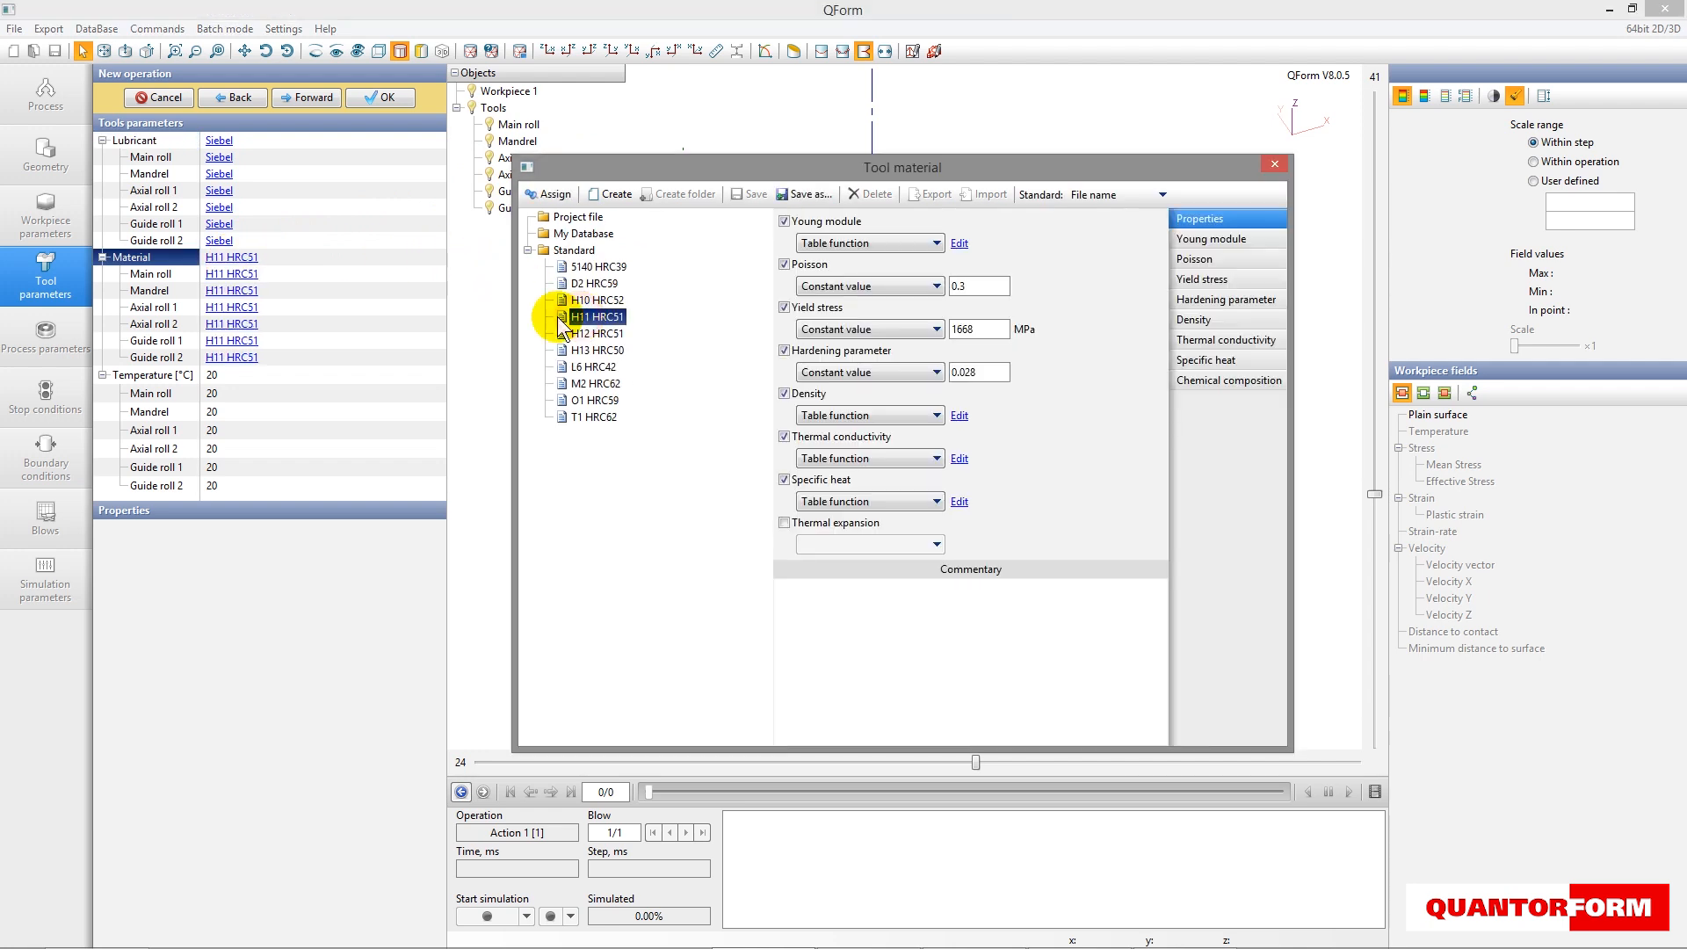
- Set the temperature of all tools to 300 °C, proceed to the process parameters and close the tool material database
{"action": "left_click", "coordinate": [272, 373]}
{"action": "key", "text": "BackSpace"}
{"action": "key", "text": "BackSpace"}
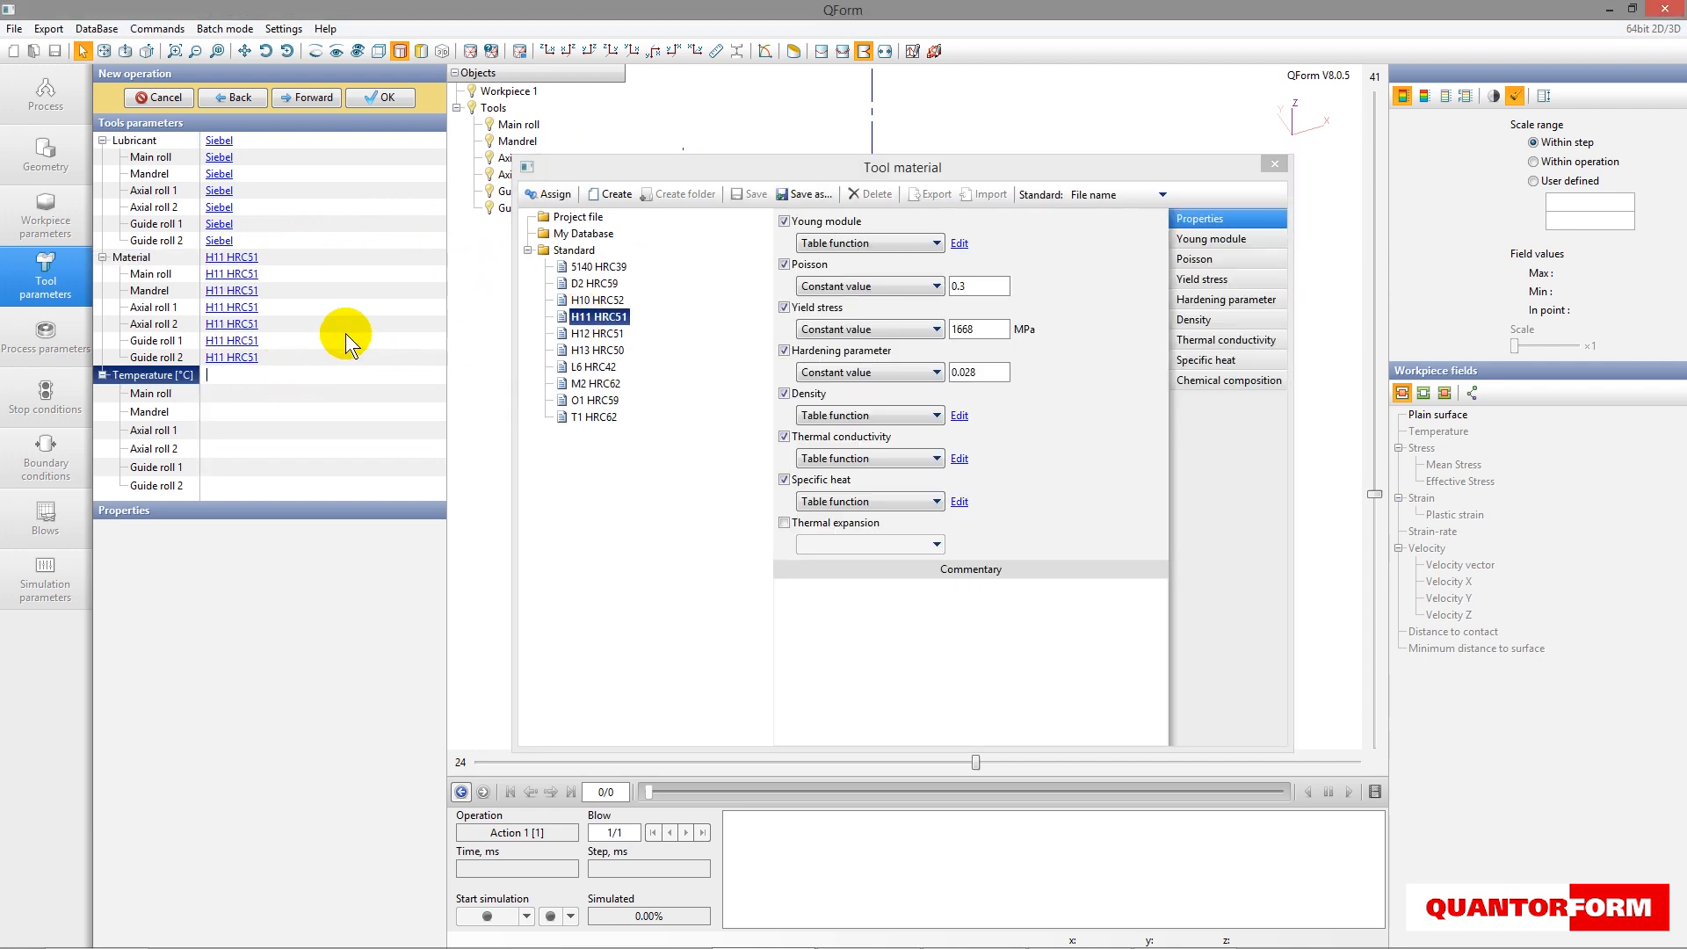
{"action": "type", "text": "300"}
{"action": "left_click", "coordinate": [304, 98]}
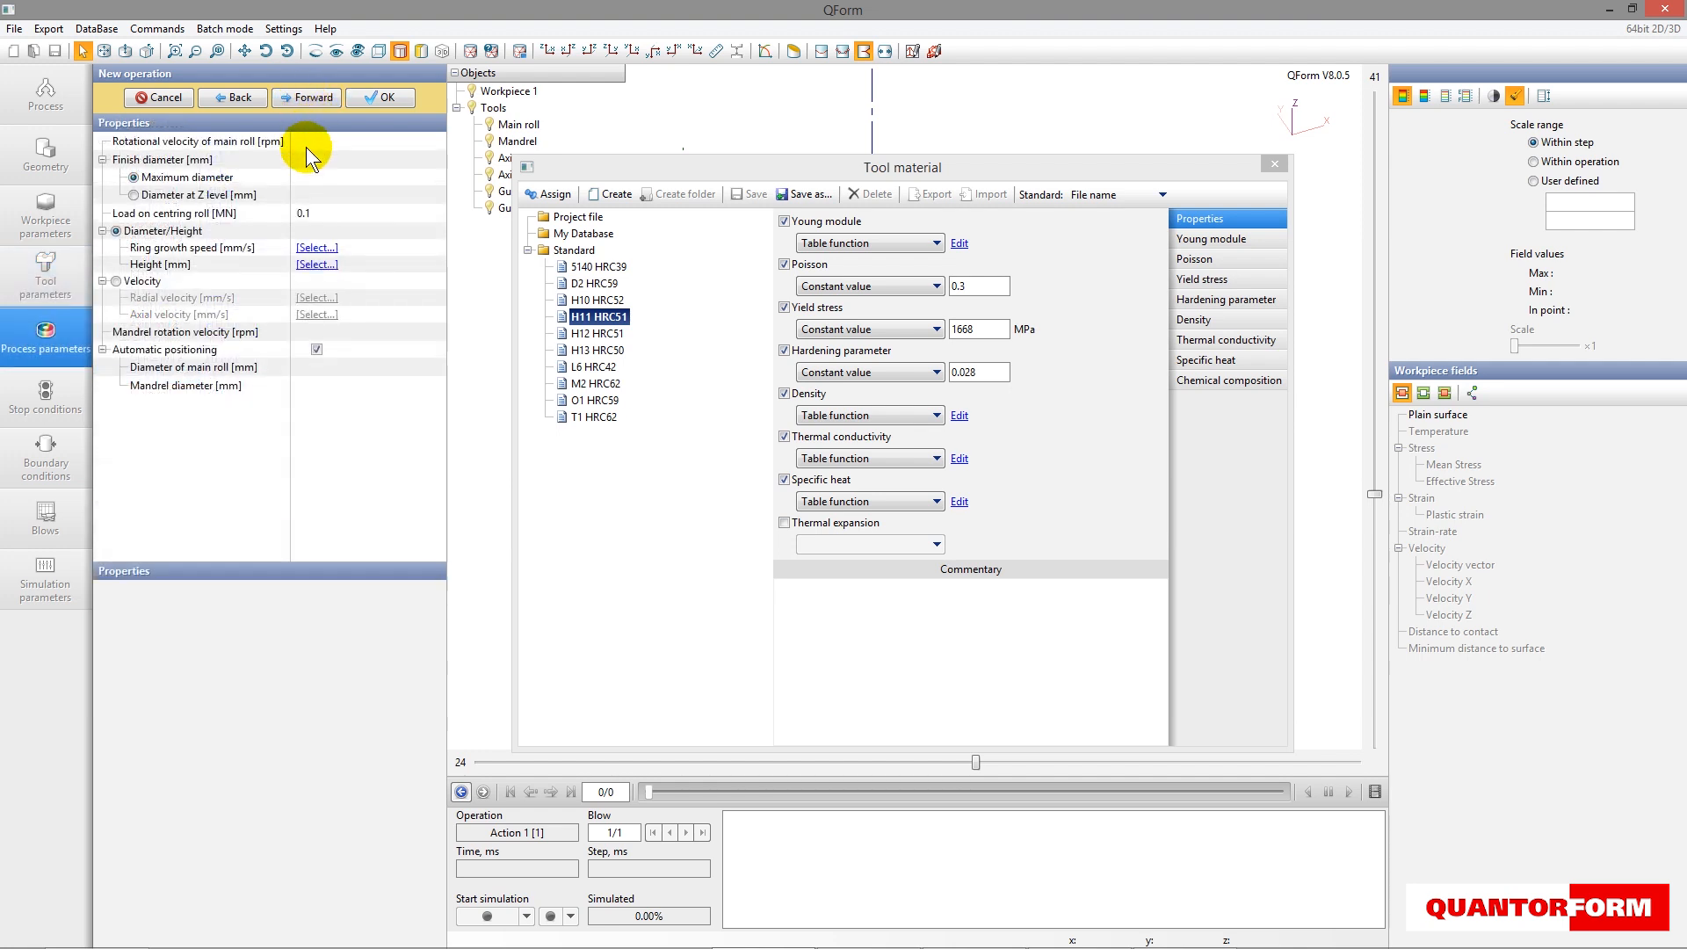
{"action": "left_click", "coordinate": [1273, 166]}
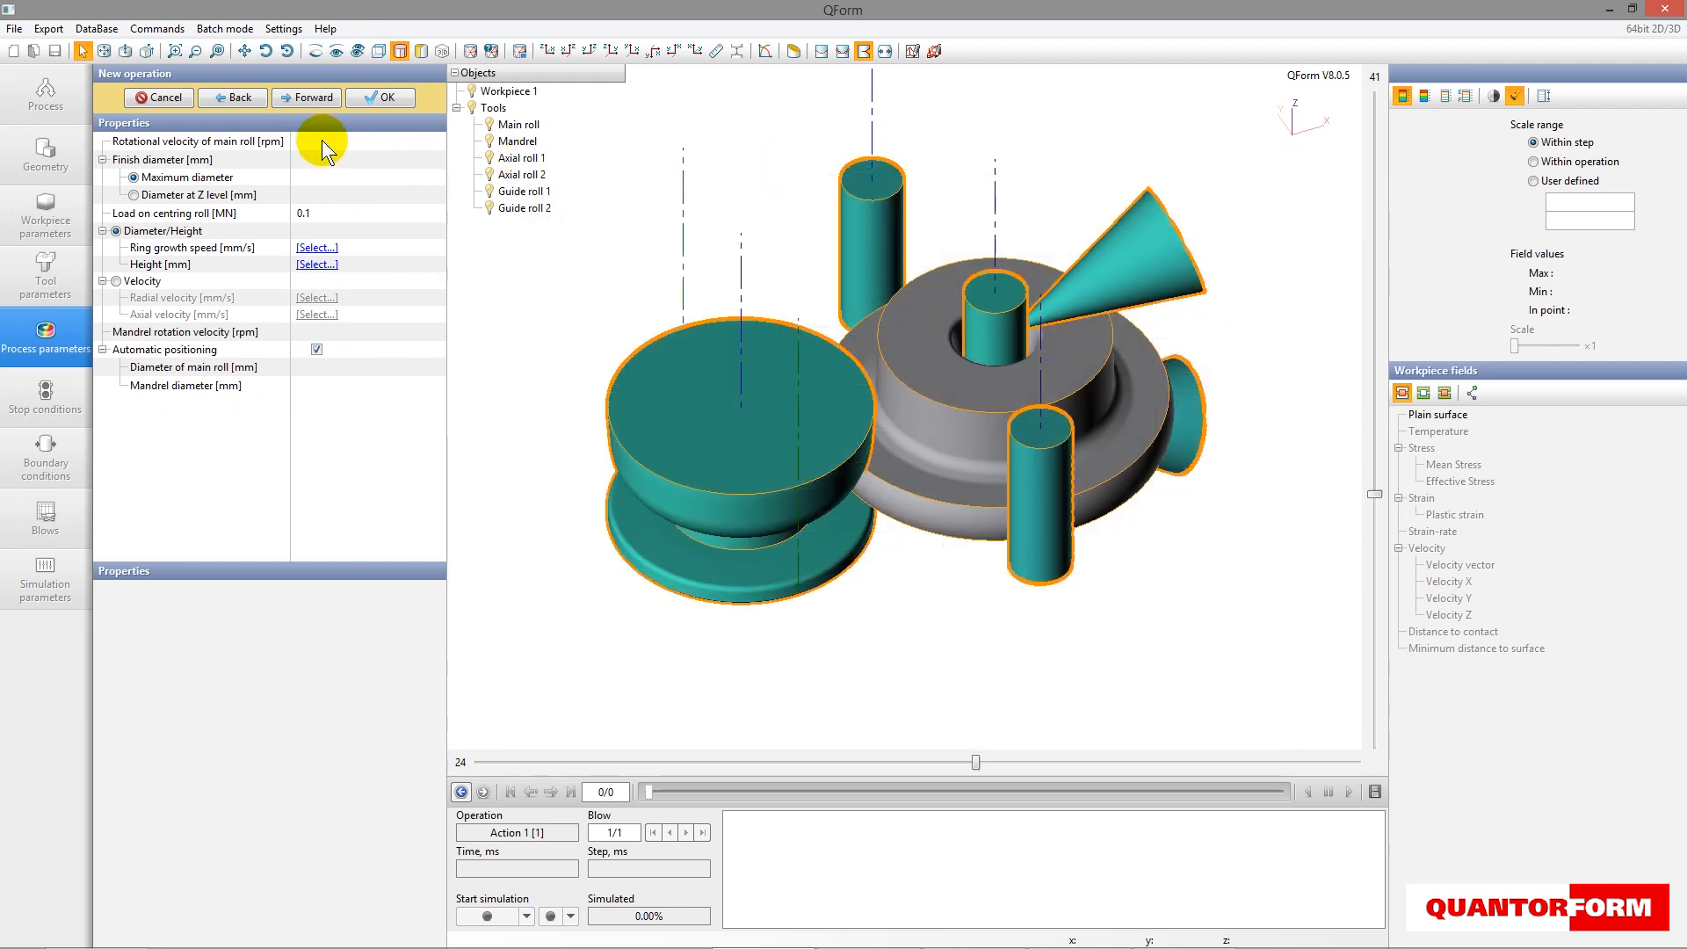
- Set the main roll's rotational velocity to 30 rpm and the finish diameter to 2200 mm
{"action": "left_click", "coordinate": [321, 139]}
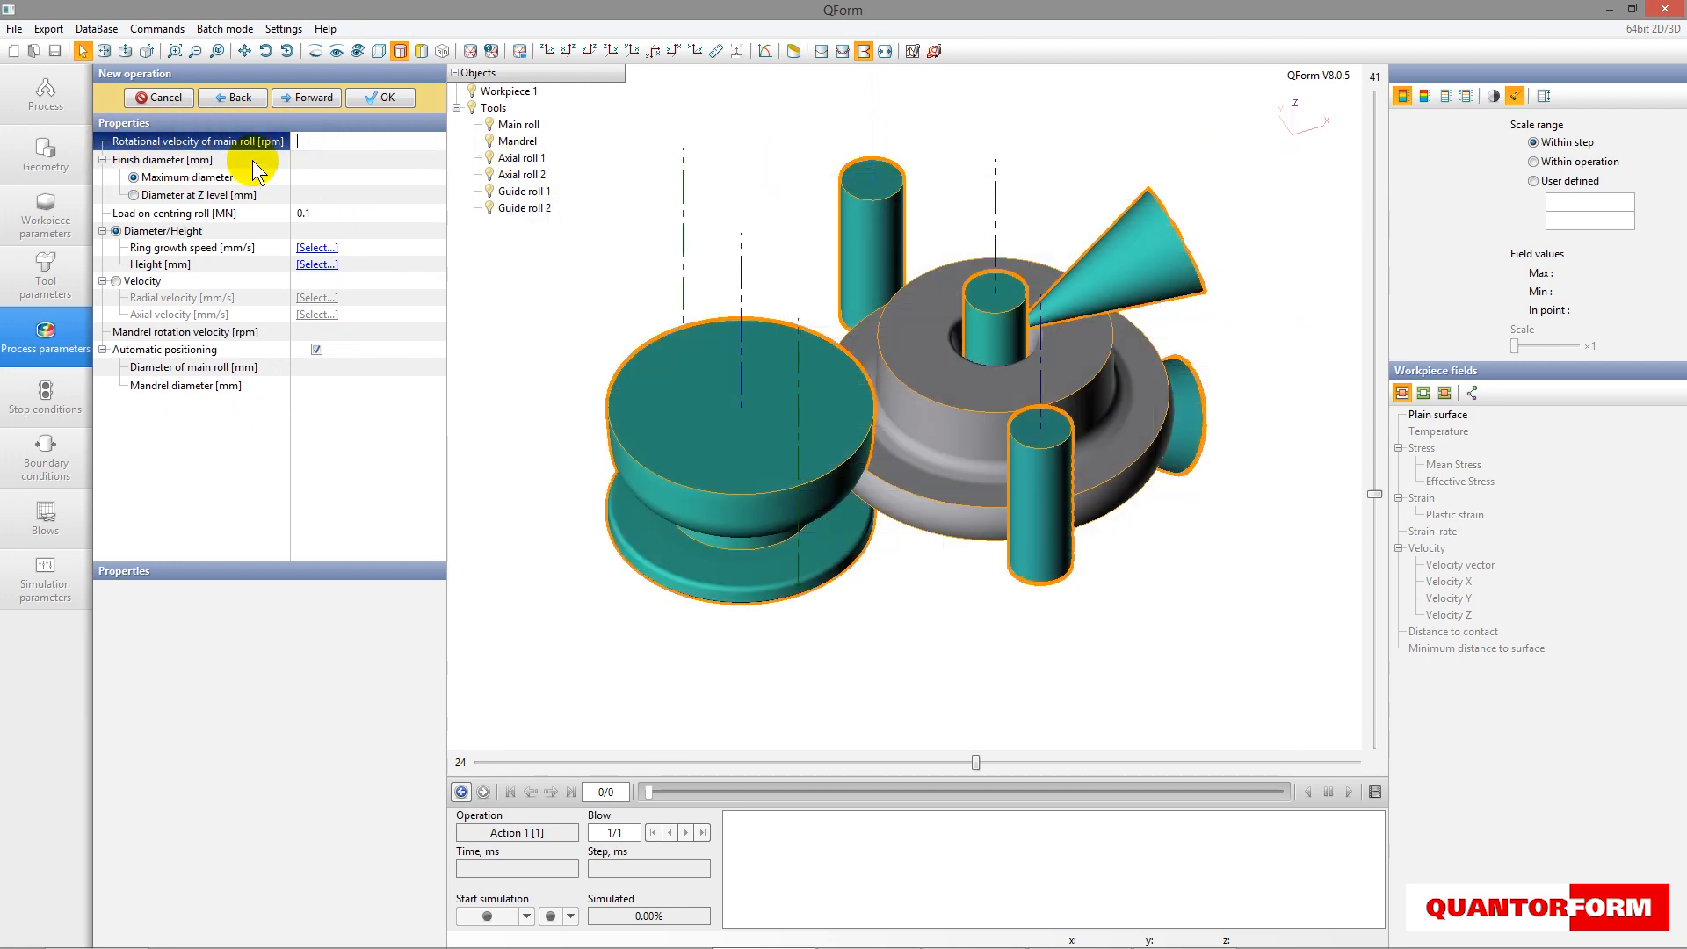
{"action": "left_click", "coordinate": [350, 159]}
{"action": "left_click", "coordinate": [303, 159]}
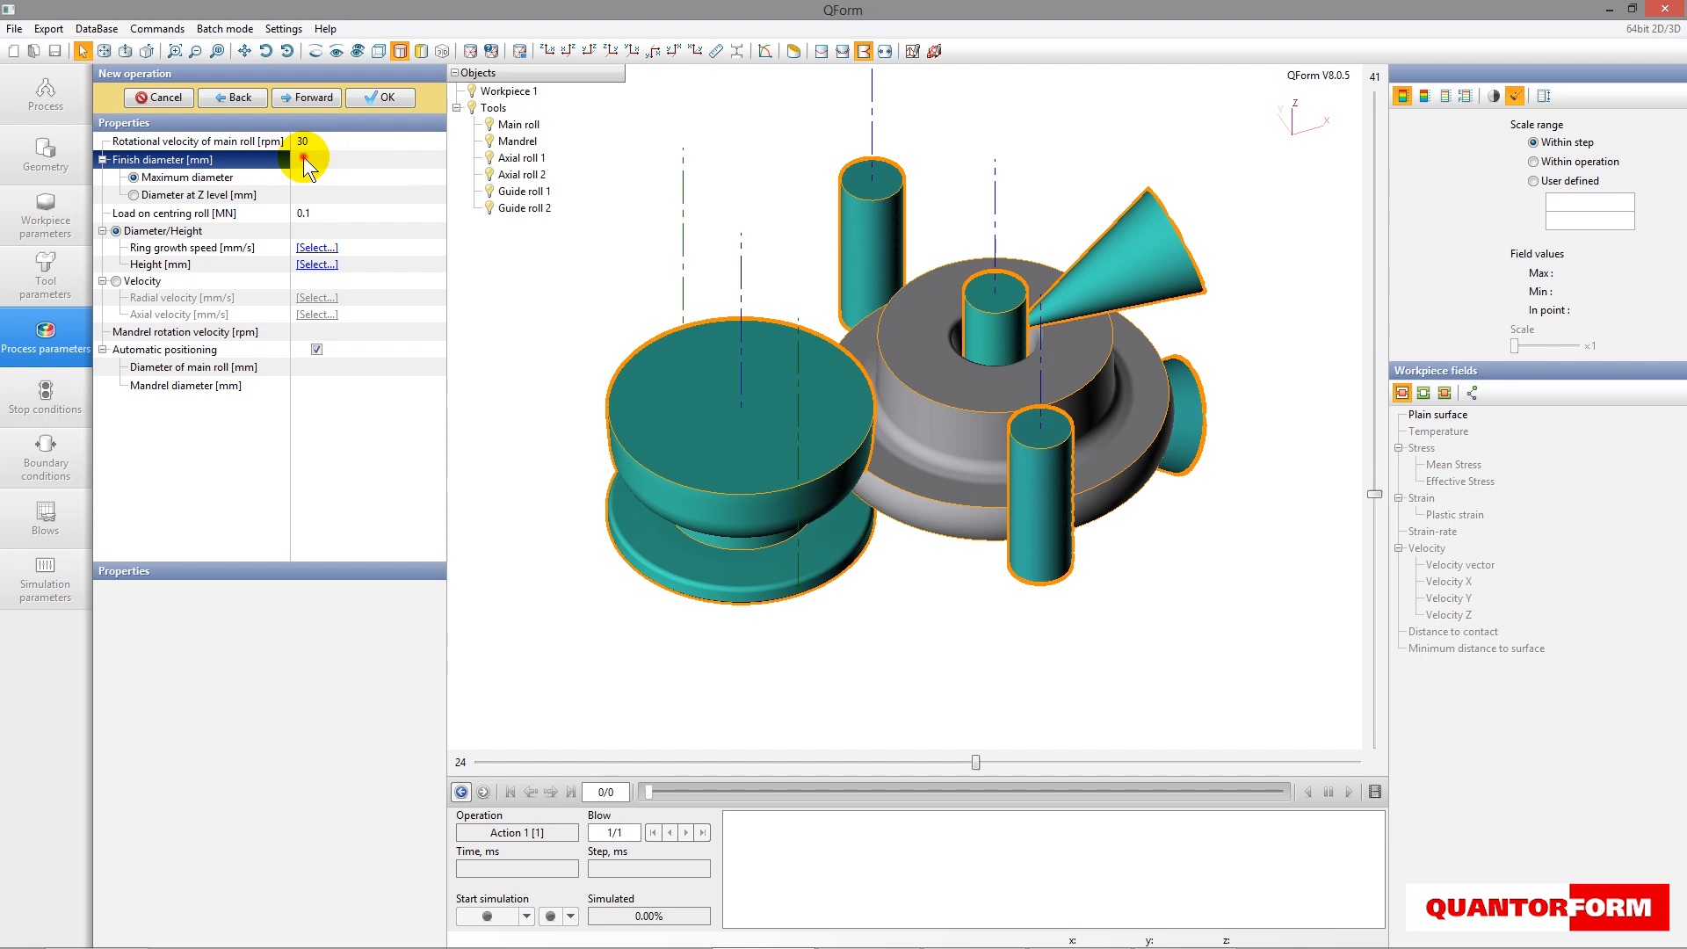
{"action": "type", "text": "2200"}
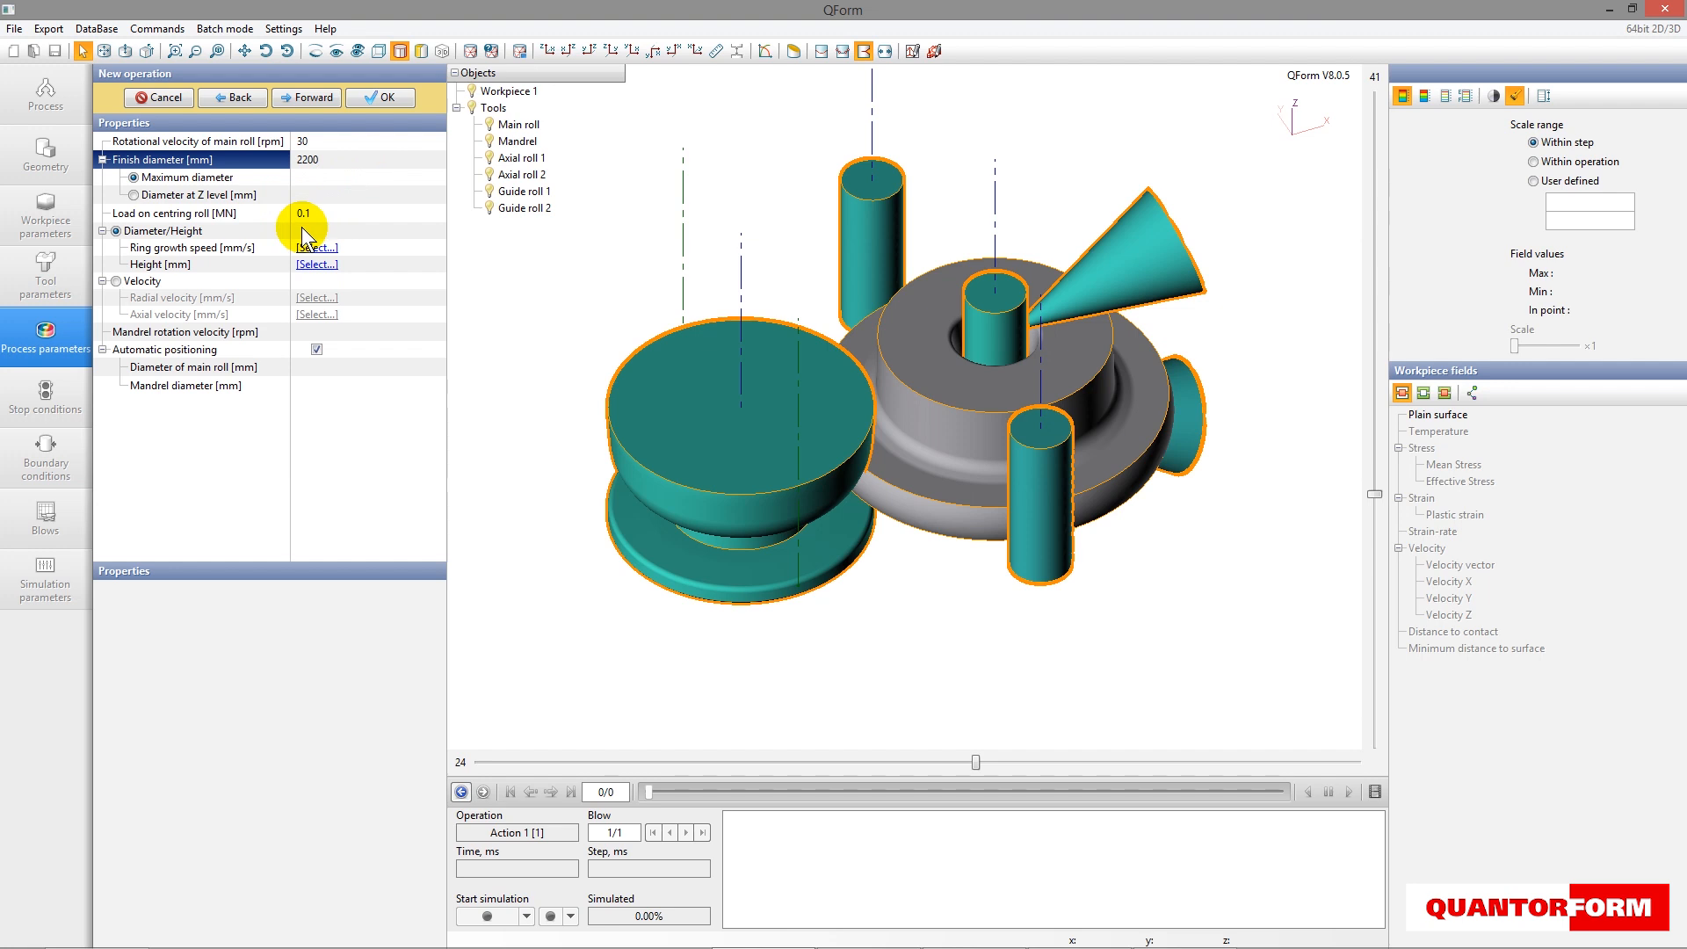
{"action": "left_click", "coordinate": [116, 231]}
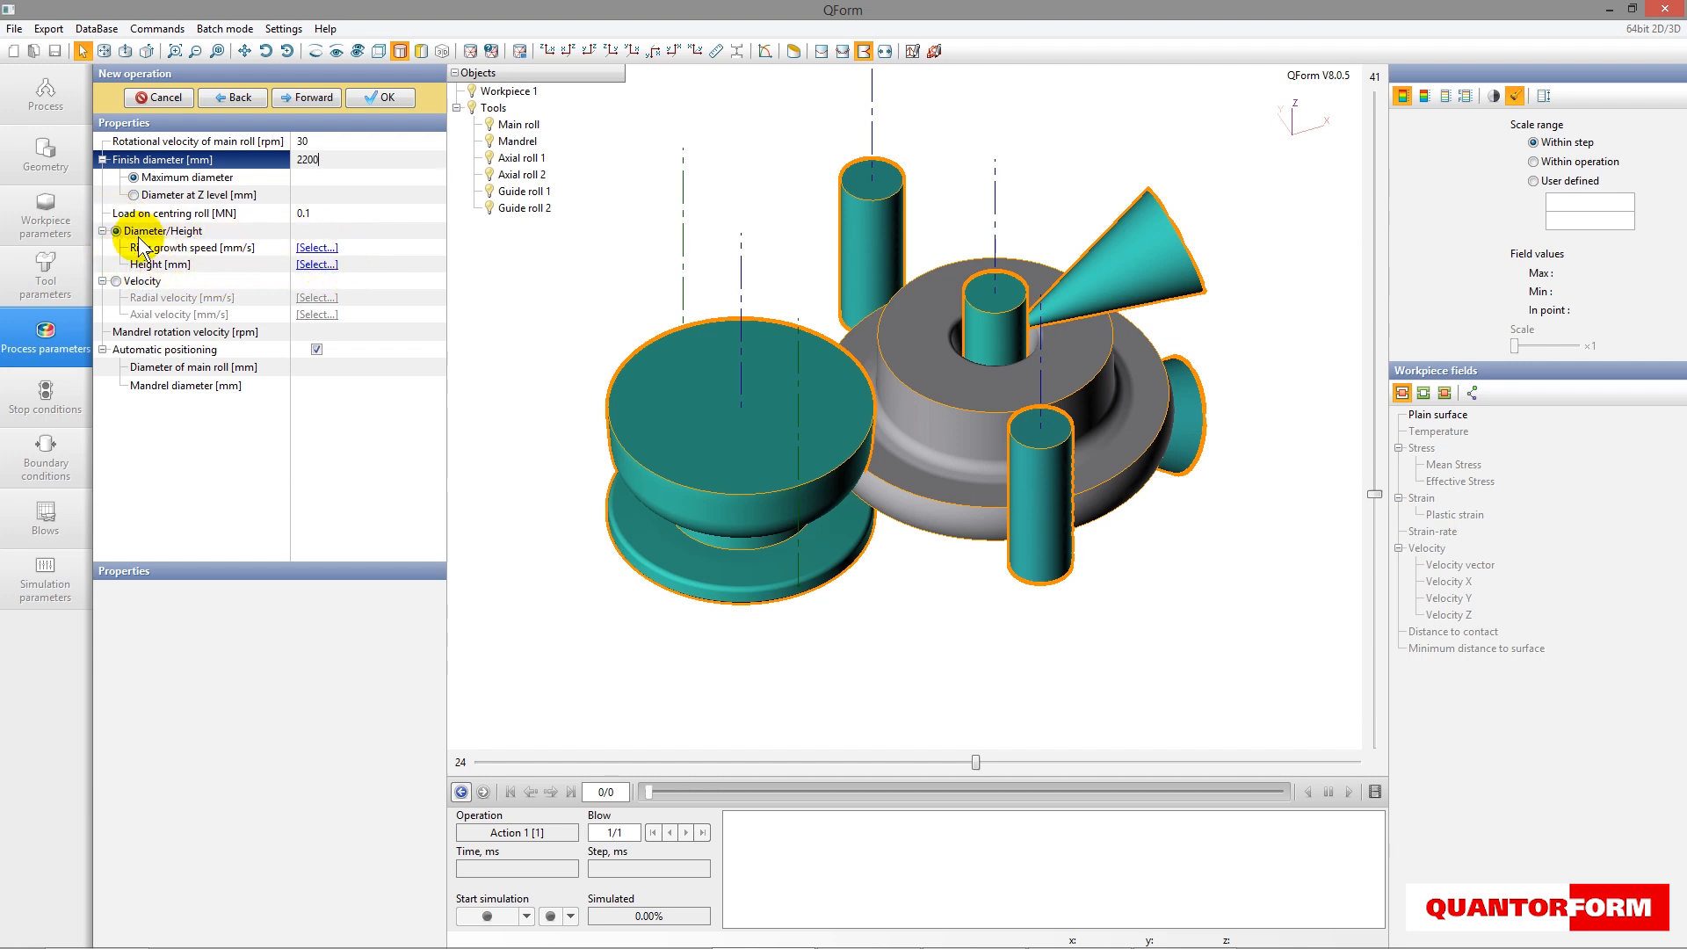
{"action": "left_click", "coordinate": [118, 280]}
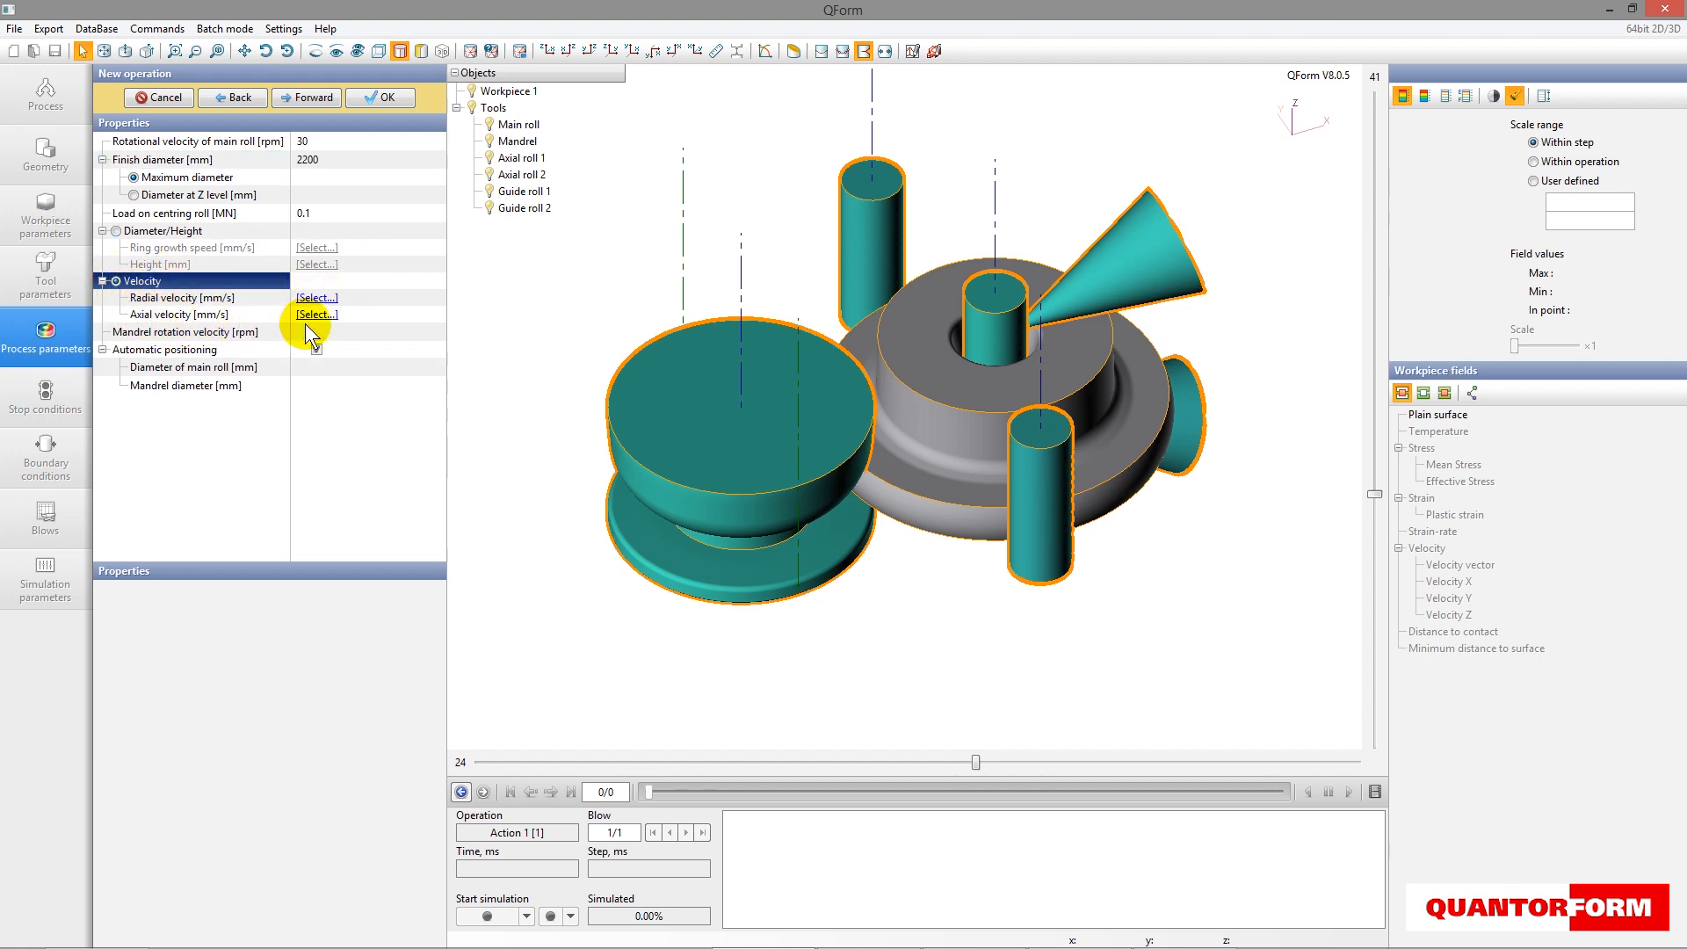
{"action": "left_click", "coordinate": [116, 232]}
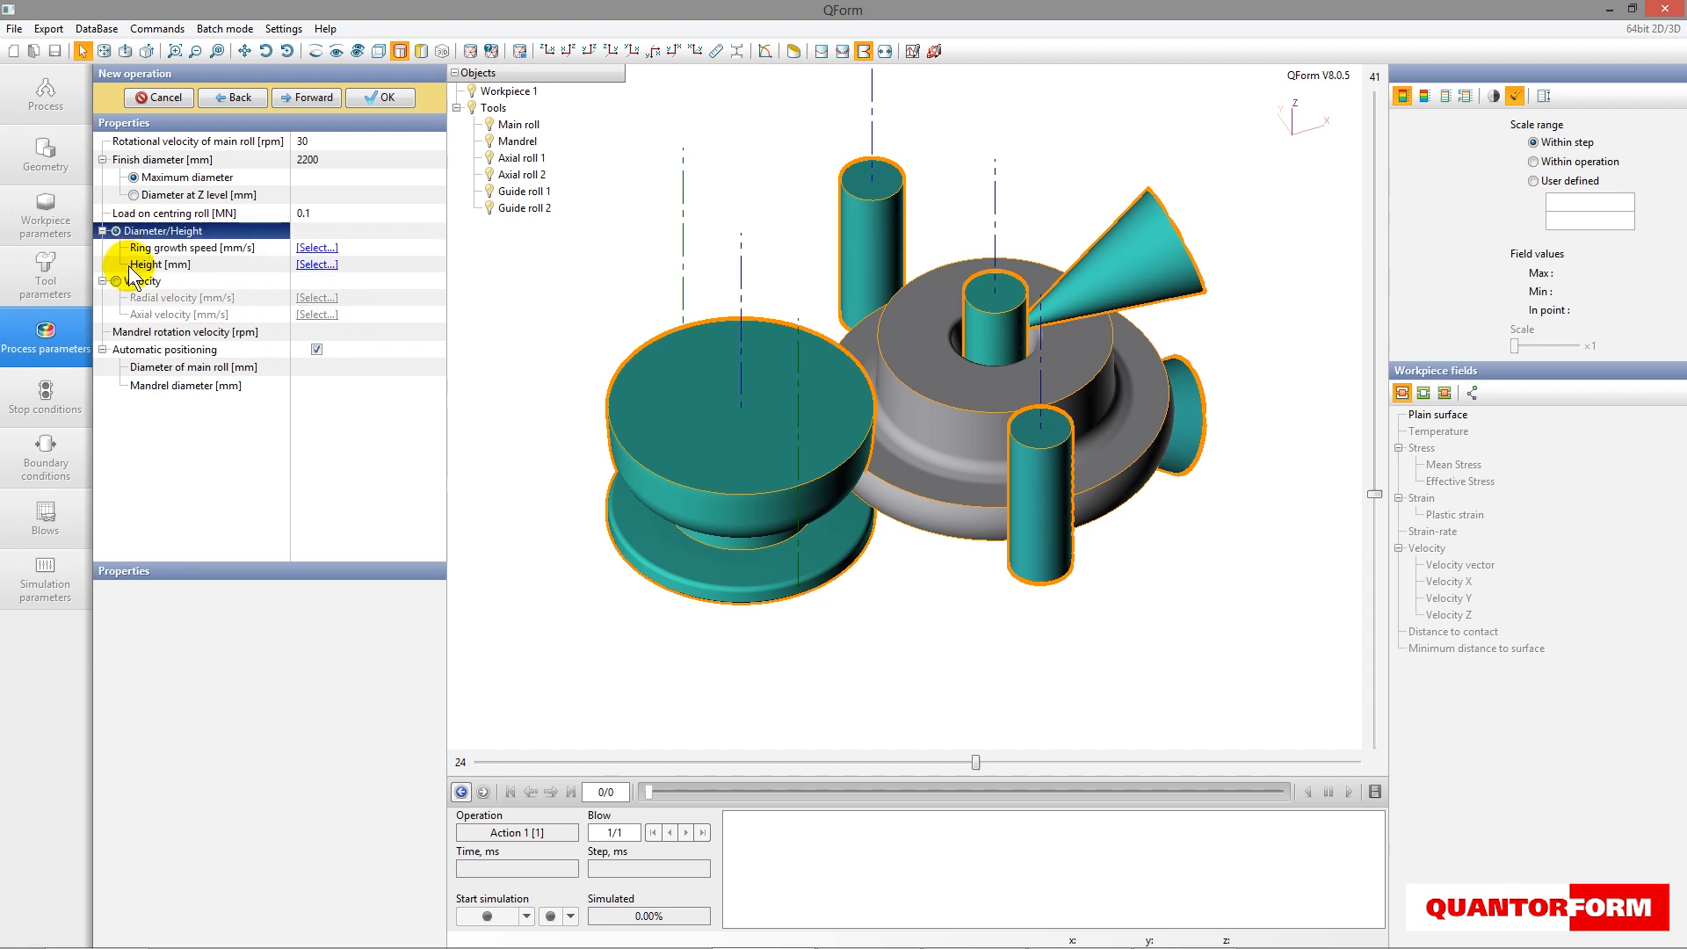
- Create a ring growth speed table as a function of diameter with four rows
{"action": "left_click", "coordinate": [330, 252]}
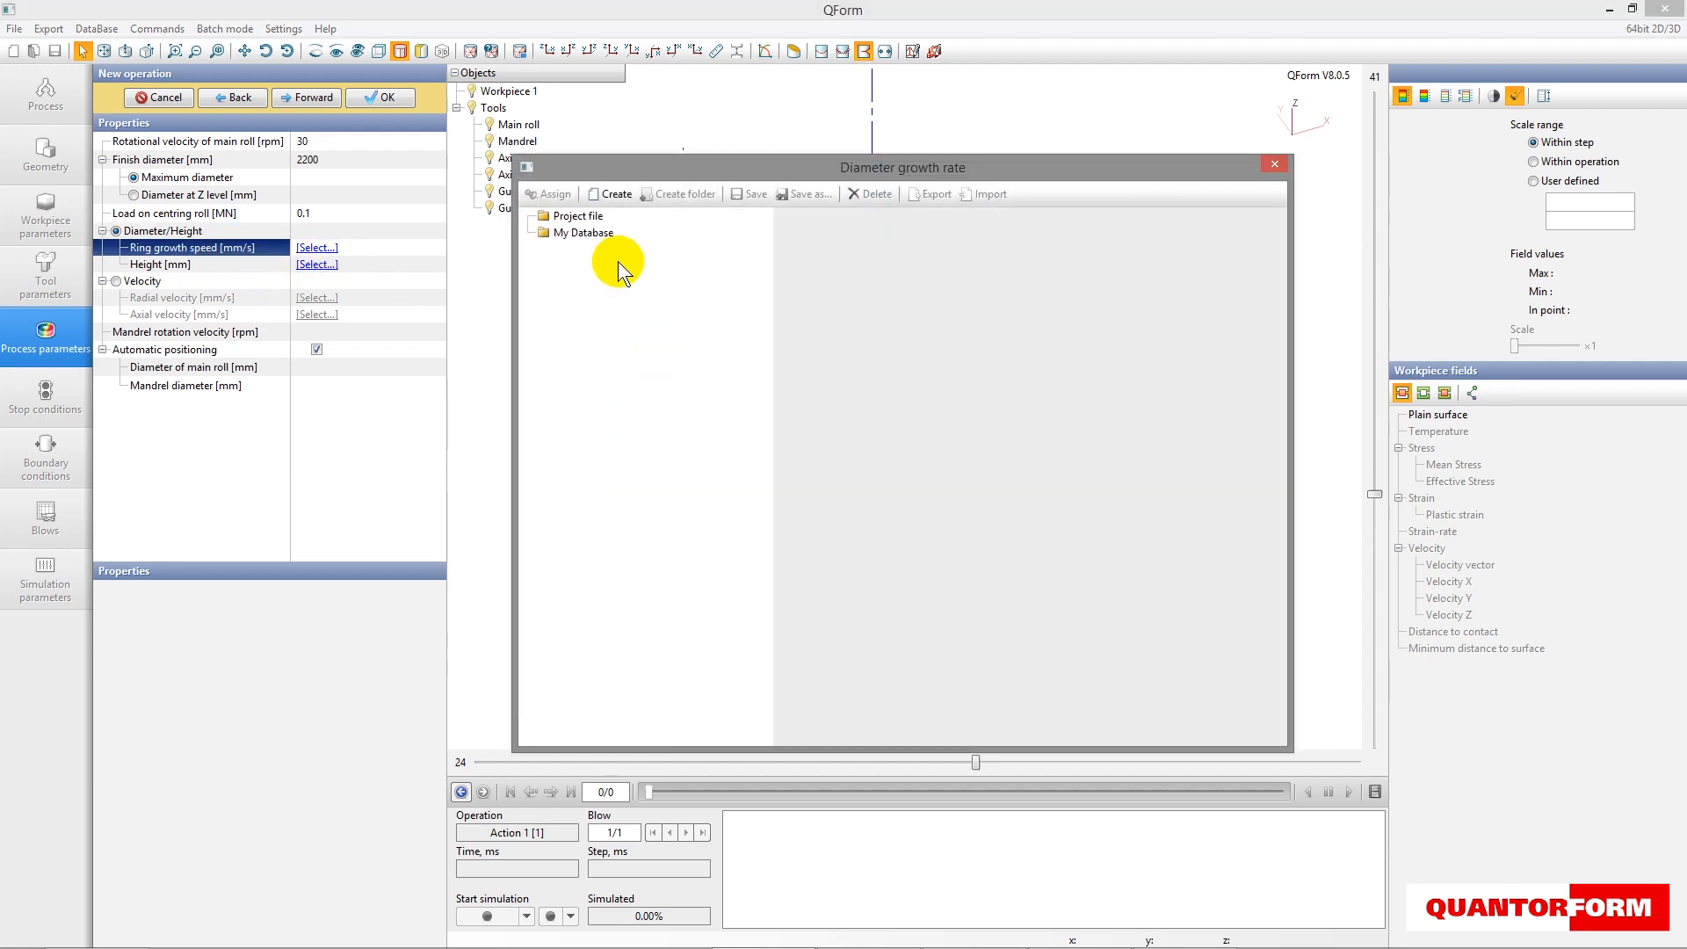
{"action": "left_click", "coordinate": [613, 194]}
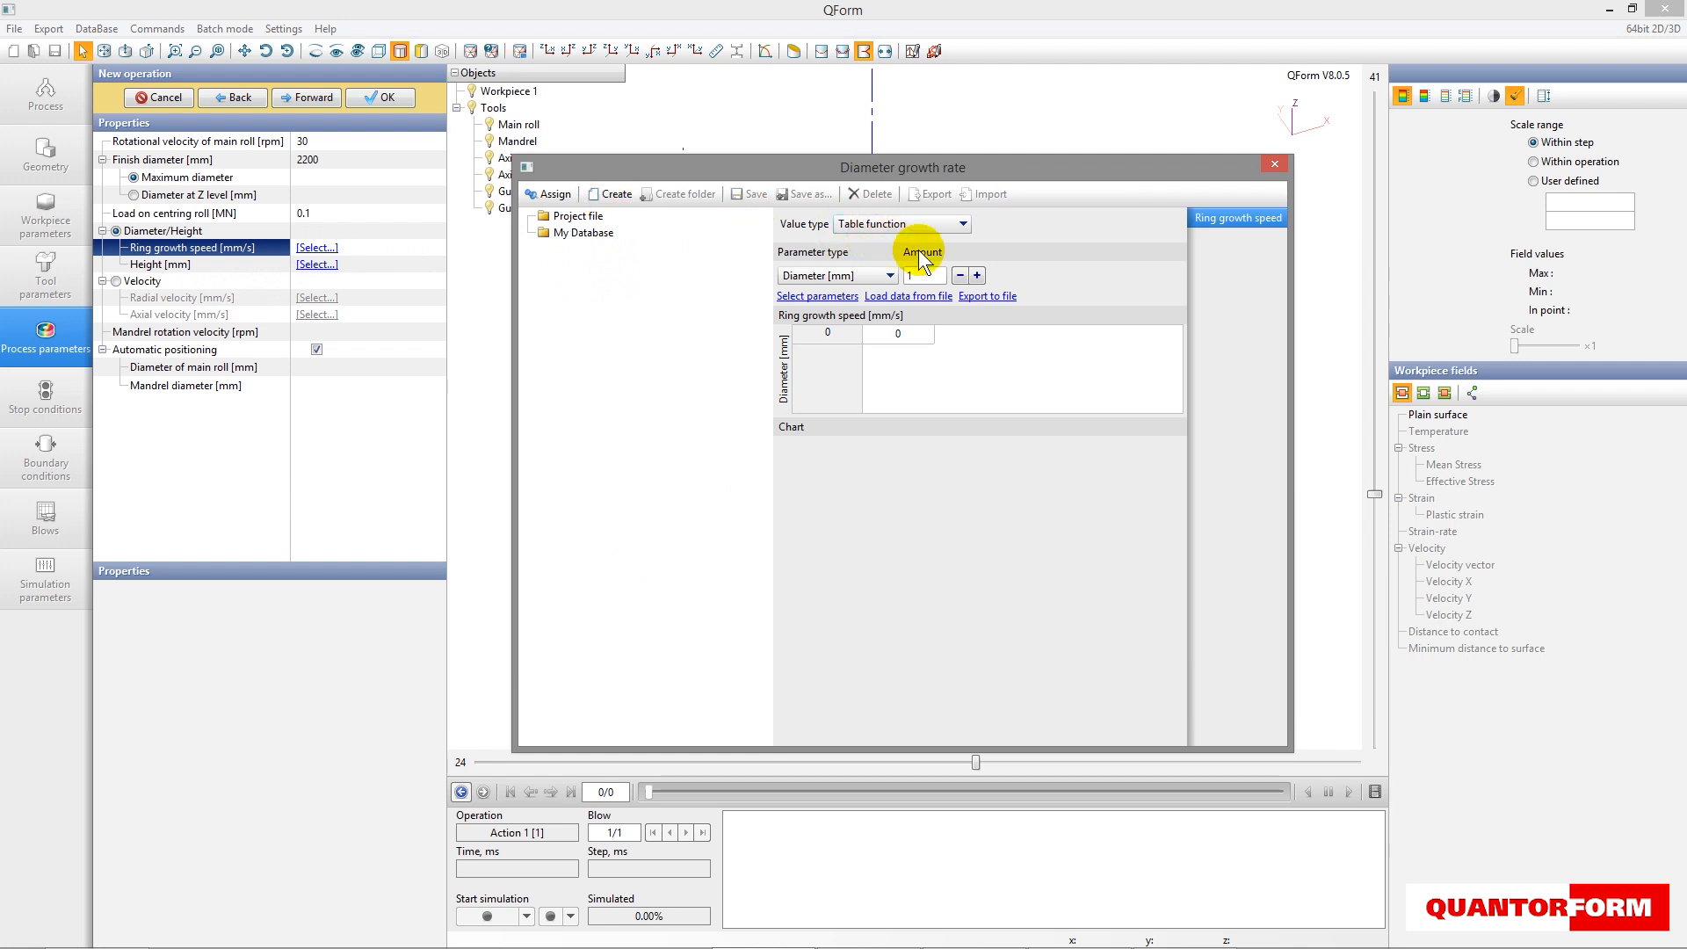
{"action": "left_click", "coordinate": [977, 276]}
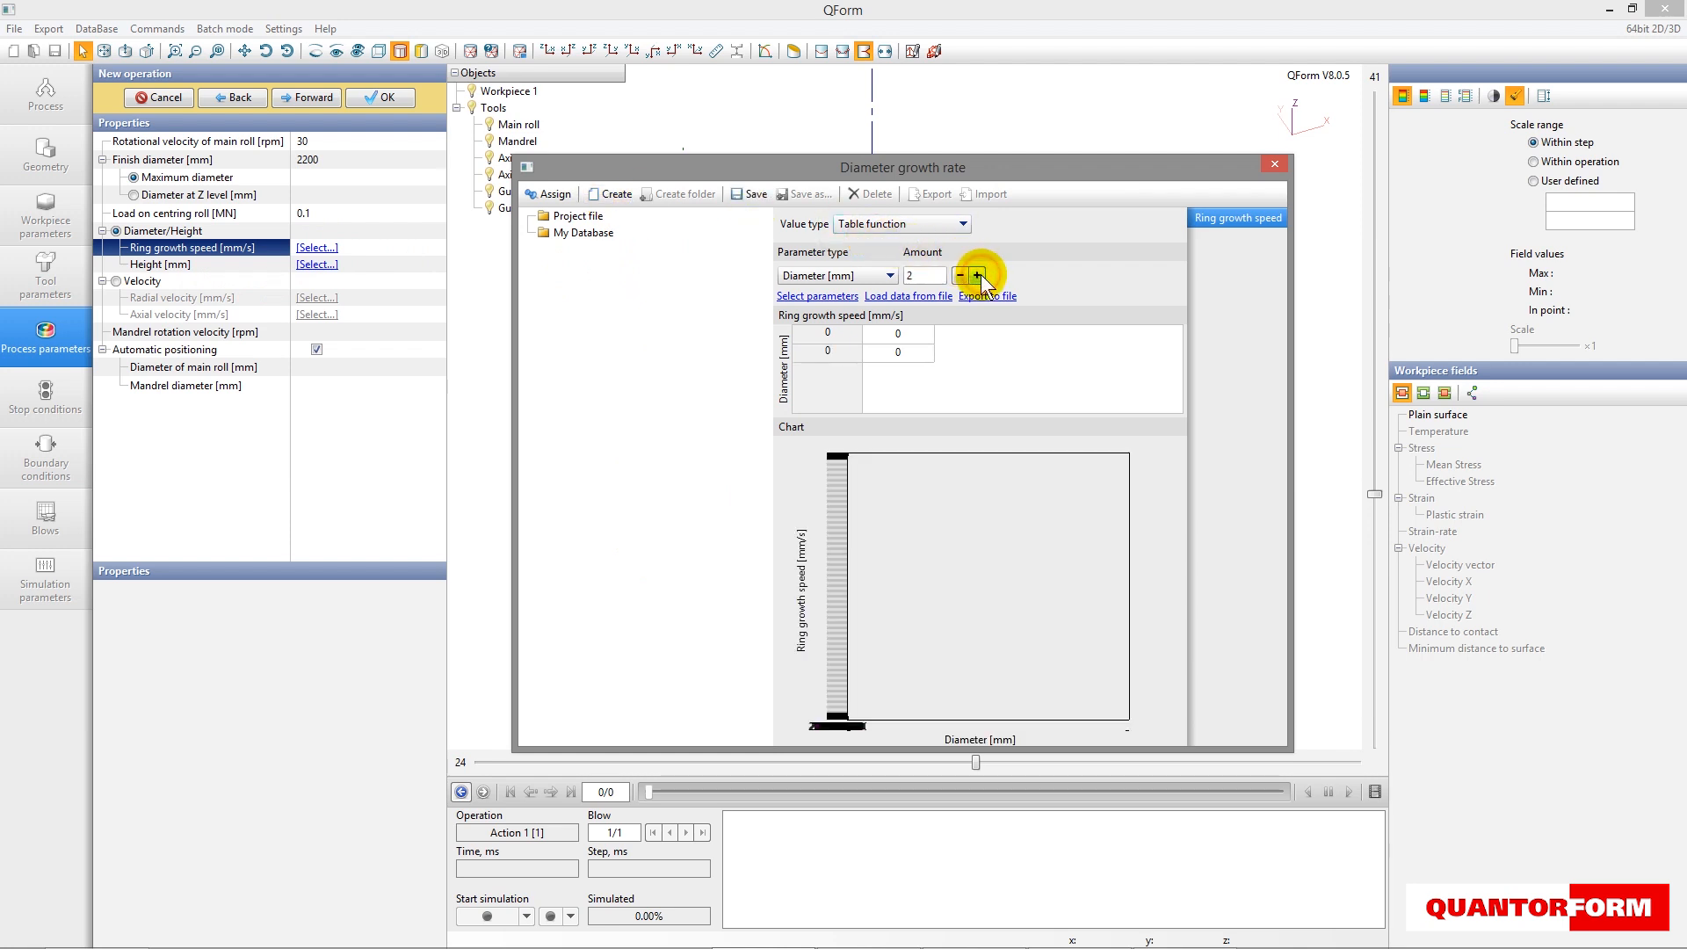
{"action": "left_click", "coordinate": [977, 276]}
{"action": "left_click", "coordinate": [977, 276]}
- Enter a ring growth speed of 2 mm/s at 2020 mm diameter and 7 mm/s at 2030 mm
{"action": "left_click", "coordinate": [797, 333]}
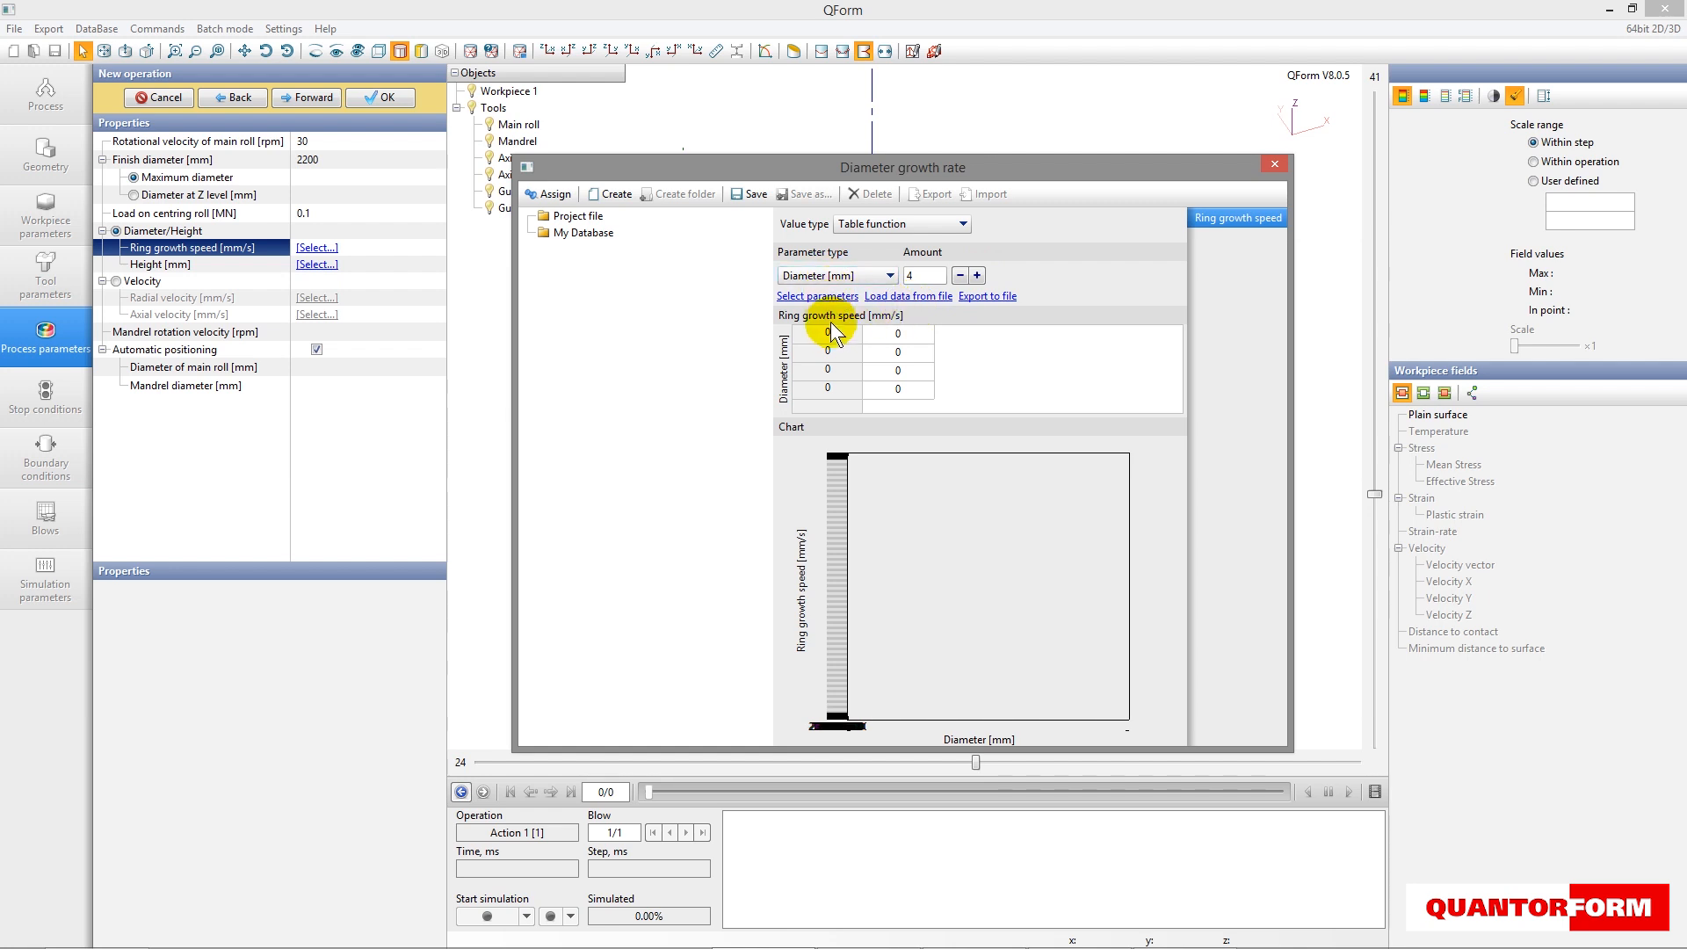
{"action": "type", "text": "2020"}
{"action": "key", "text": "Tab"}
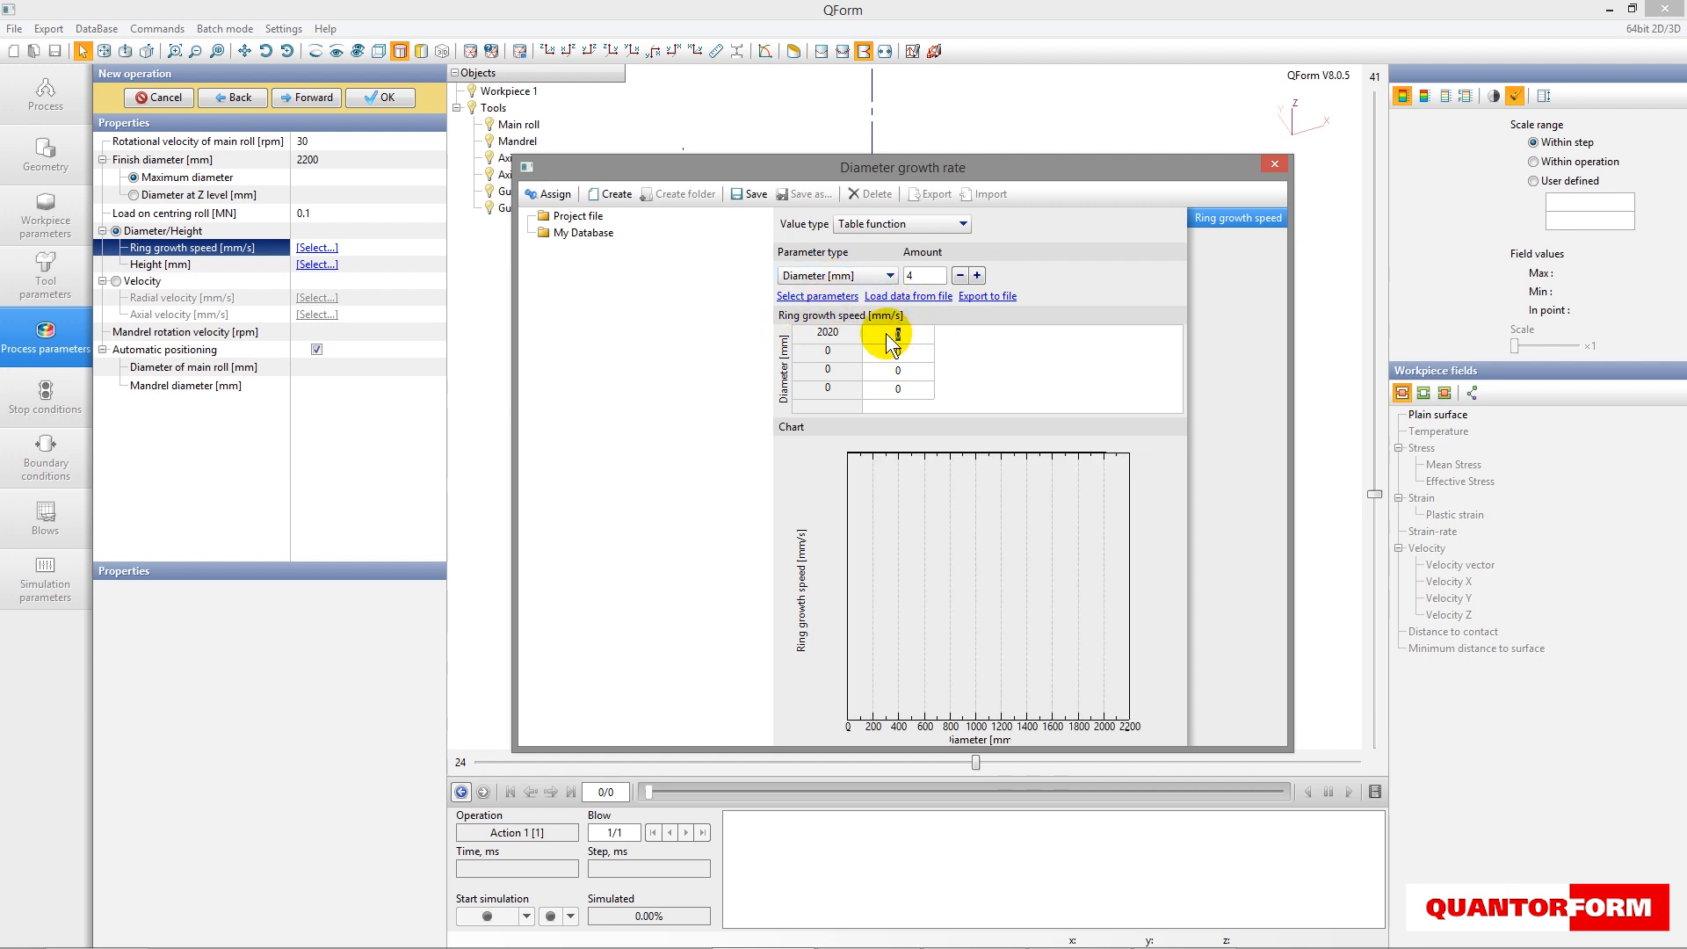
{"action": "type", "text": "2"}
{"action": "left_click", "coordinate": [799, 352]}
{"action": "type", "text": "2030"}
{"action": "left_click", "coordinate": [898, 352]}
{"action": "type", "text": "7"}
- Enter a ring growth speed of 7 mm/s at 2170 mm diameter and 2 mm/s at 2200 mm
{"action": "left_click", "coordinate": [800, 370]}
{"action": "type", "text": "2170"}
{"action": "left_click", "coordinate": [908, 374]}
{"action": "type", "text": "7"}
{"action": "left_click", "coordinate": [841, 385]}
{"action": "type", "text": "2200"}
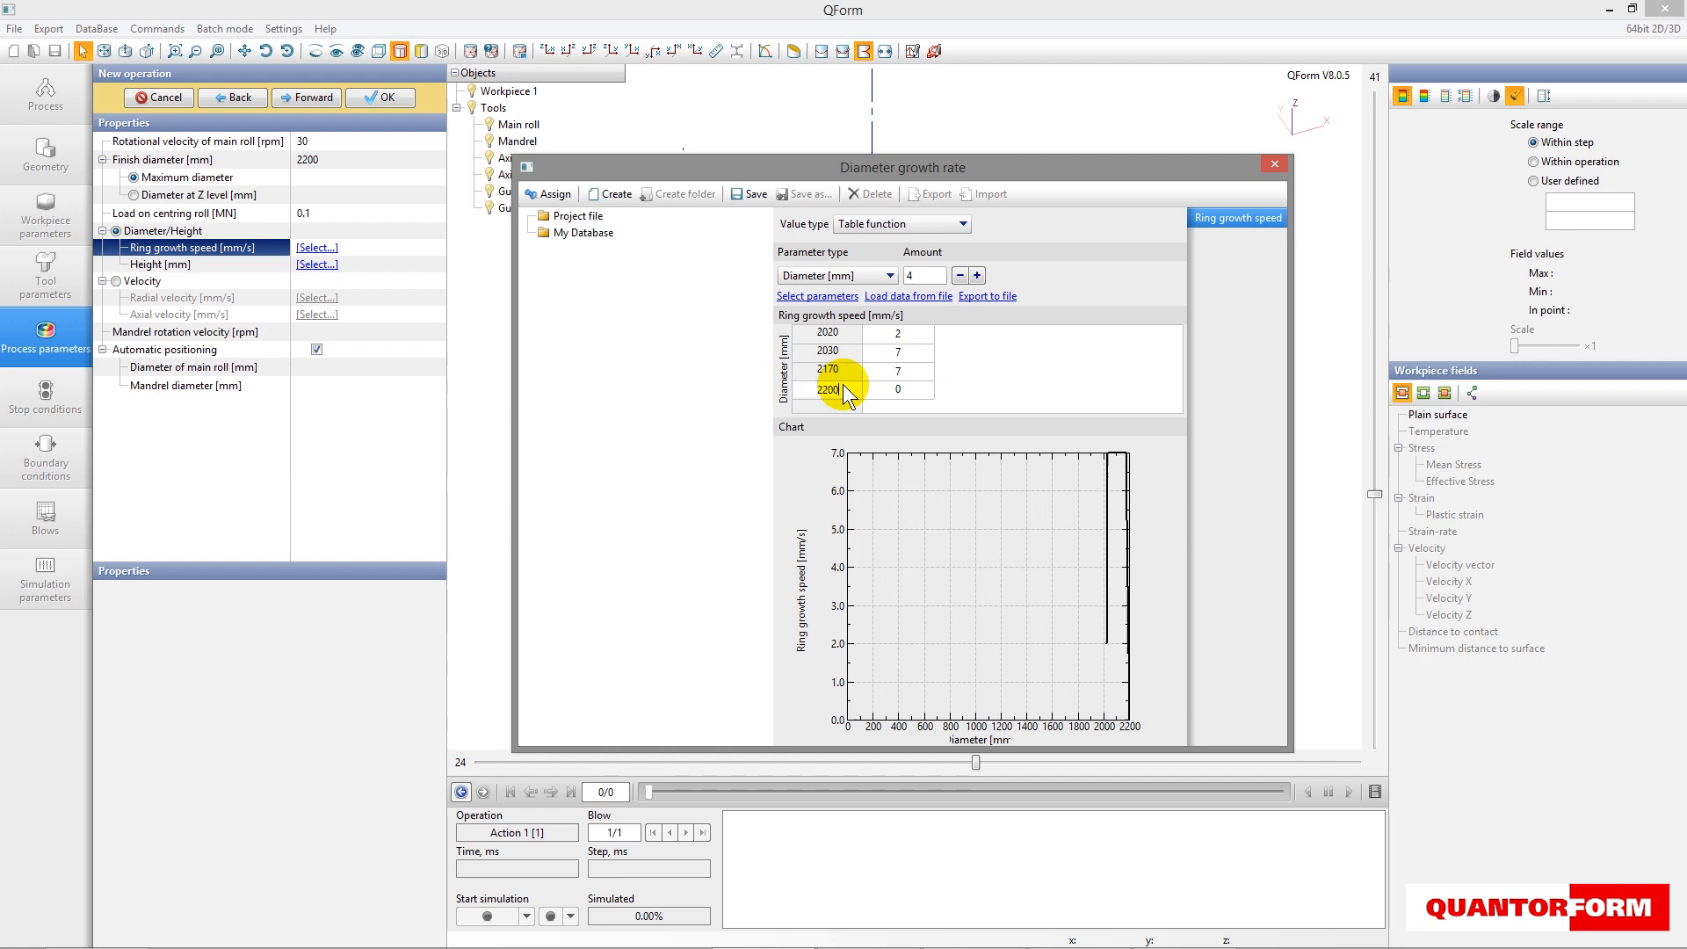
{"action": "left_click", "coordinate": [908, 387]}
{"action": "type", "text": "2"}
- Save the diameter growth table as Growth speed and assign it to the ring growth speed
{"action": "left_click", "coordinate": [750, 193]}
{"action": "left_click", "coordinate": [846, 600]}
{"action": "type", "text": "Growth speed"}
{"action": "left_click", "coordinate": [865, 623]}
{"action": "left_click", "coordinate": [547, 193]}
- Create a two-row height table with heights of 683 mm at 800 mm thickness and 660 mm at 500 mm
{"action": "left_click", "coordinate": [328, 266]}
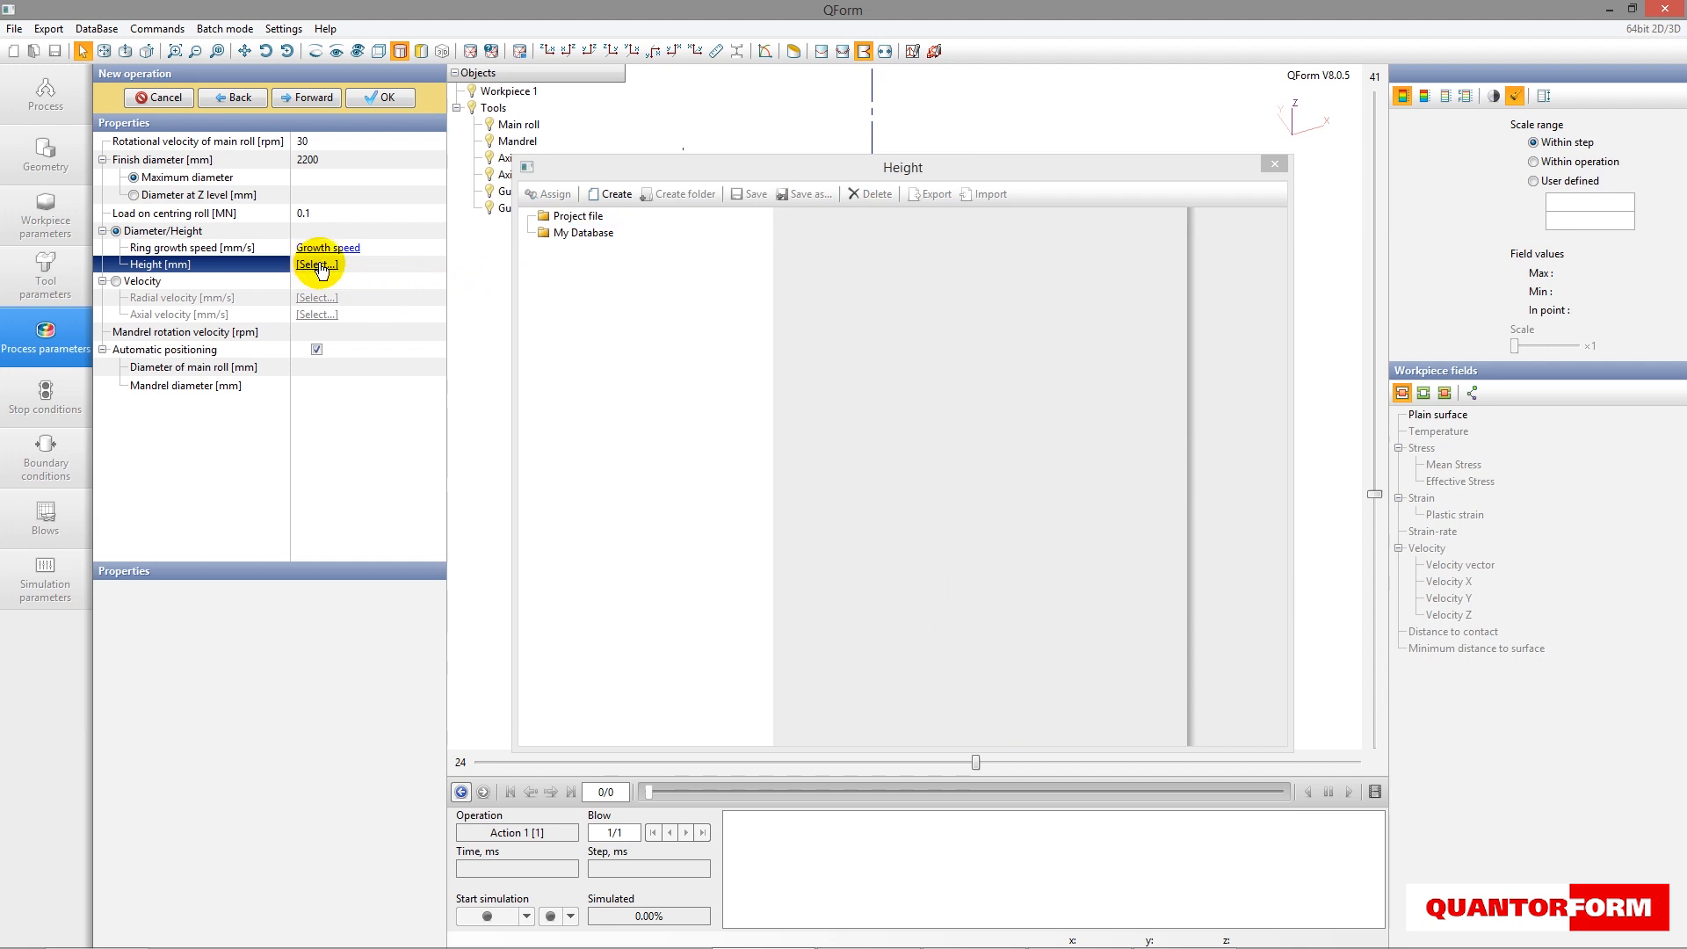
{"action": "left_click", "coordinate": [614, 194]}
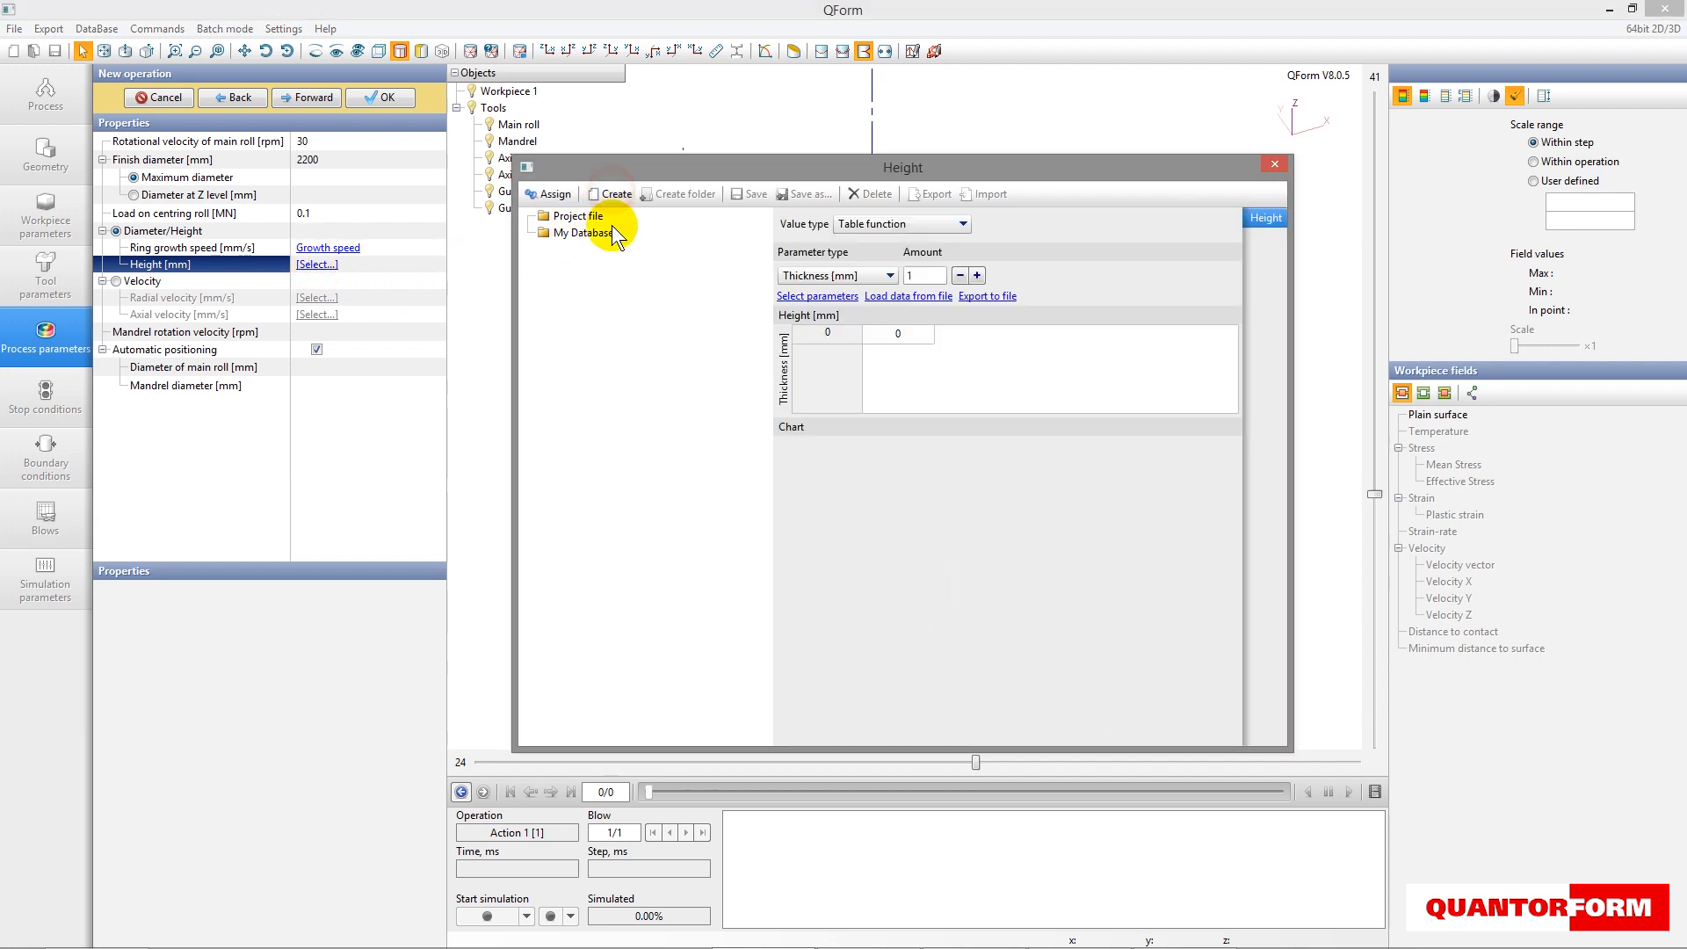
{"action": "left_click", "coordinate": [976, 275]}
{"action": "double_click", "coordinate": [827, 332]}
{"action": "type", "text": "800"}
{"action": "type", "text": "500"}
{"action": "double_click", "coordinate": [910, 334]}
{"action": "type", "text": "683"}
{"action": "double_click", "coordinate": [906, 354]}
{"action": "type", "text": "660"}
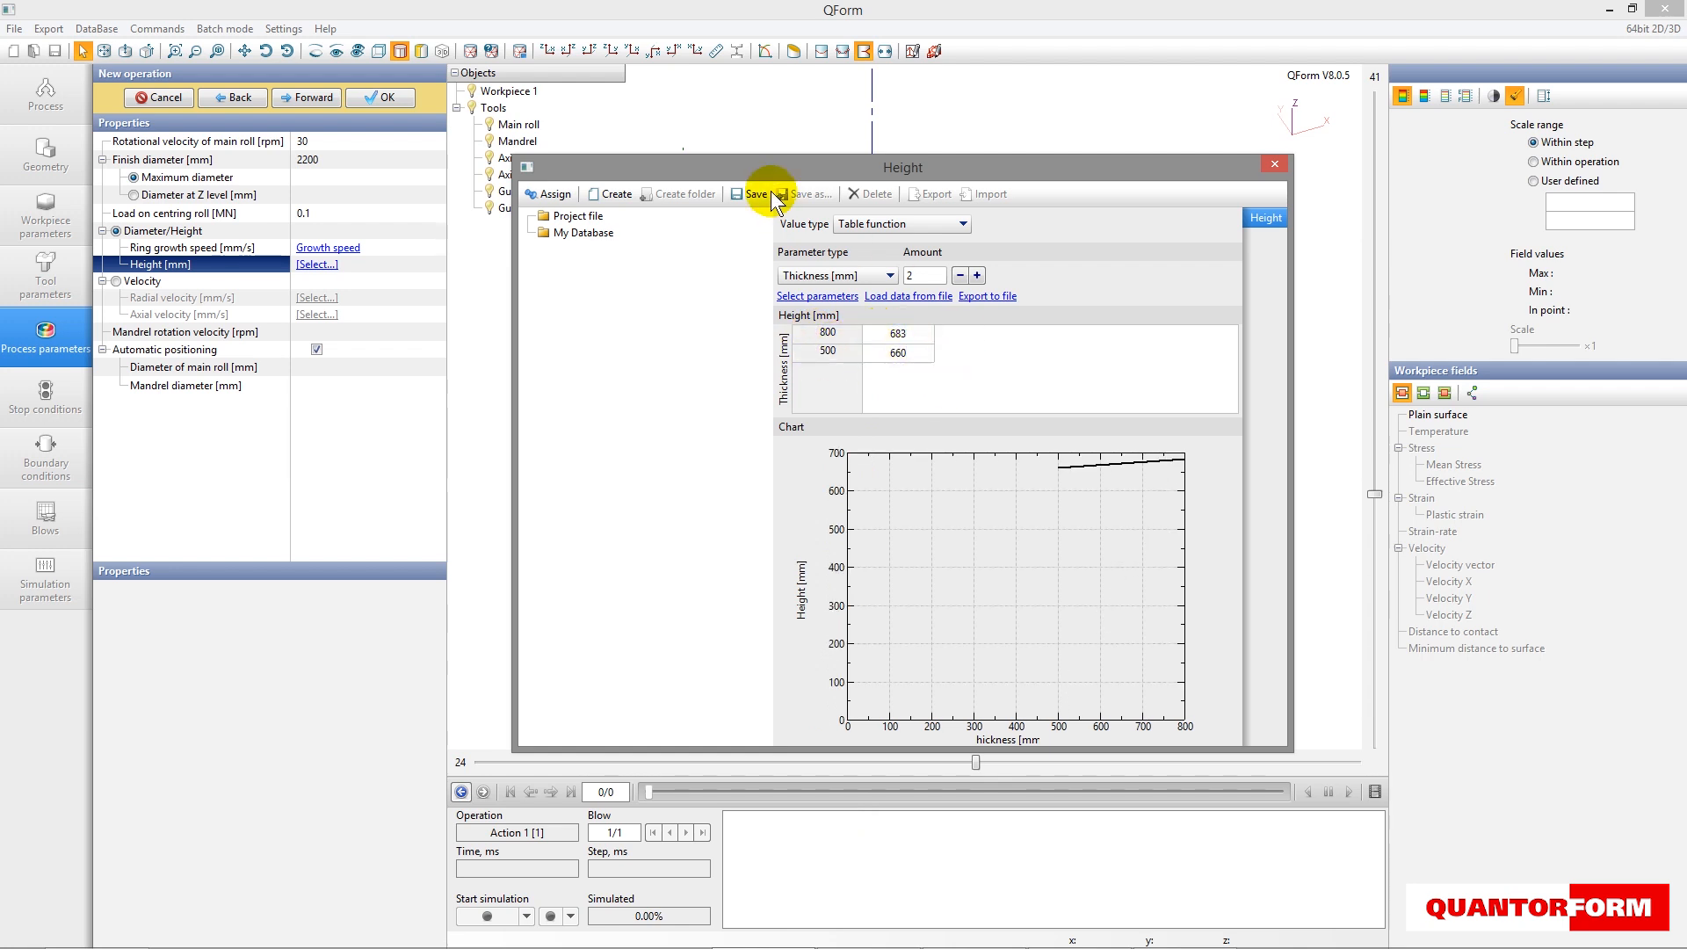
- Save the height table as Height, assign it to the height parameter and close the database
{"action": "left_click", "coordinate": [754, 194]}
{"action": "left_click", "coordinate": [867, 599]}
{"action": "type", "text": "Height"}
{"action": "left_click", "coordinate": [864, 623]}
{"action": "left_click", "coordinate": [551, 194]}
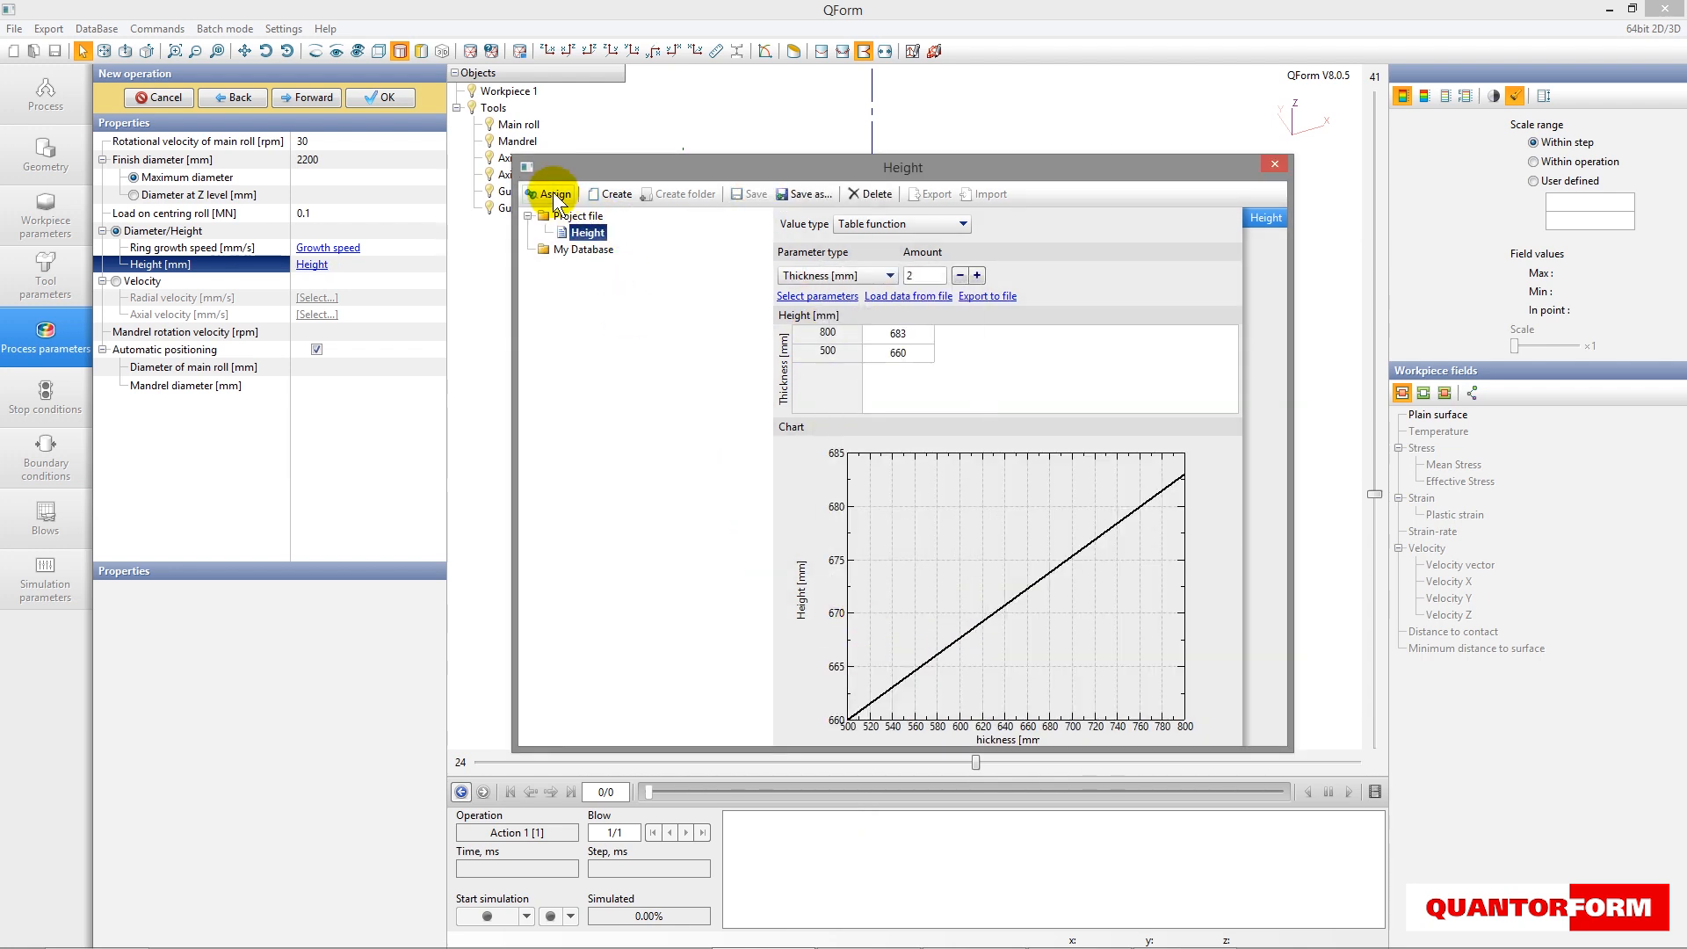
{"action": "left_click", "coordinate": [1275, 165]}
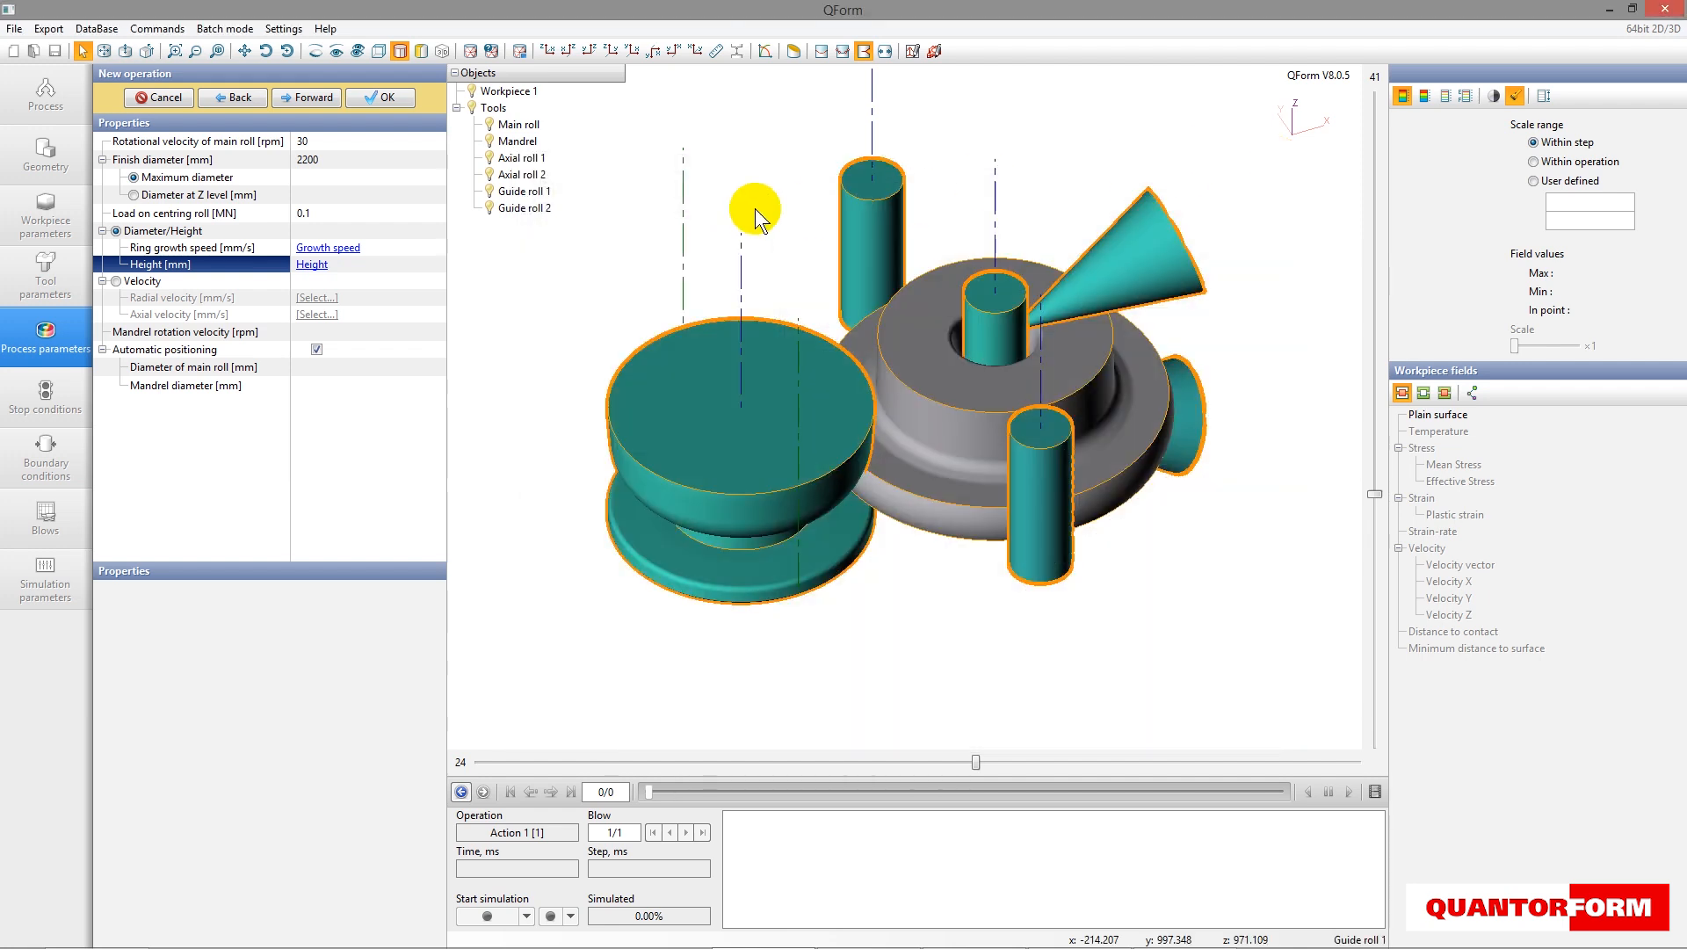
- Turn off automatic positioning and add a Time stop condition of 250 s
{"action": "left_click", "coordinate": [317, 349]}
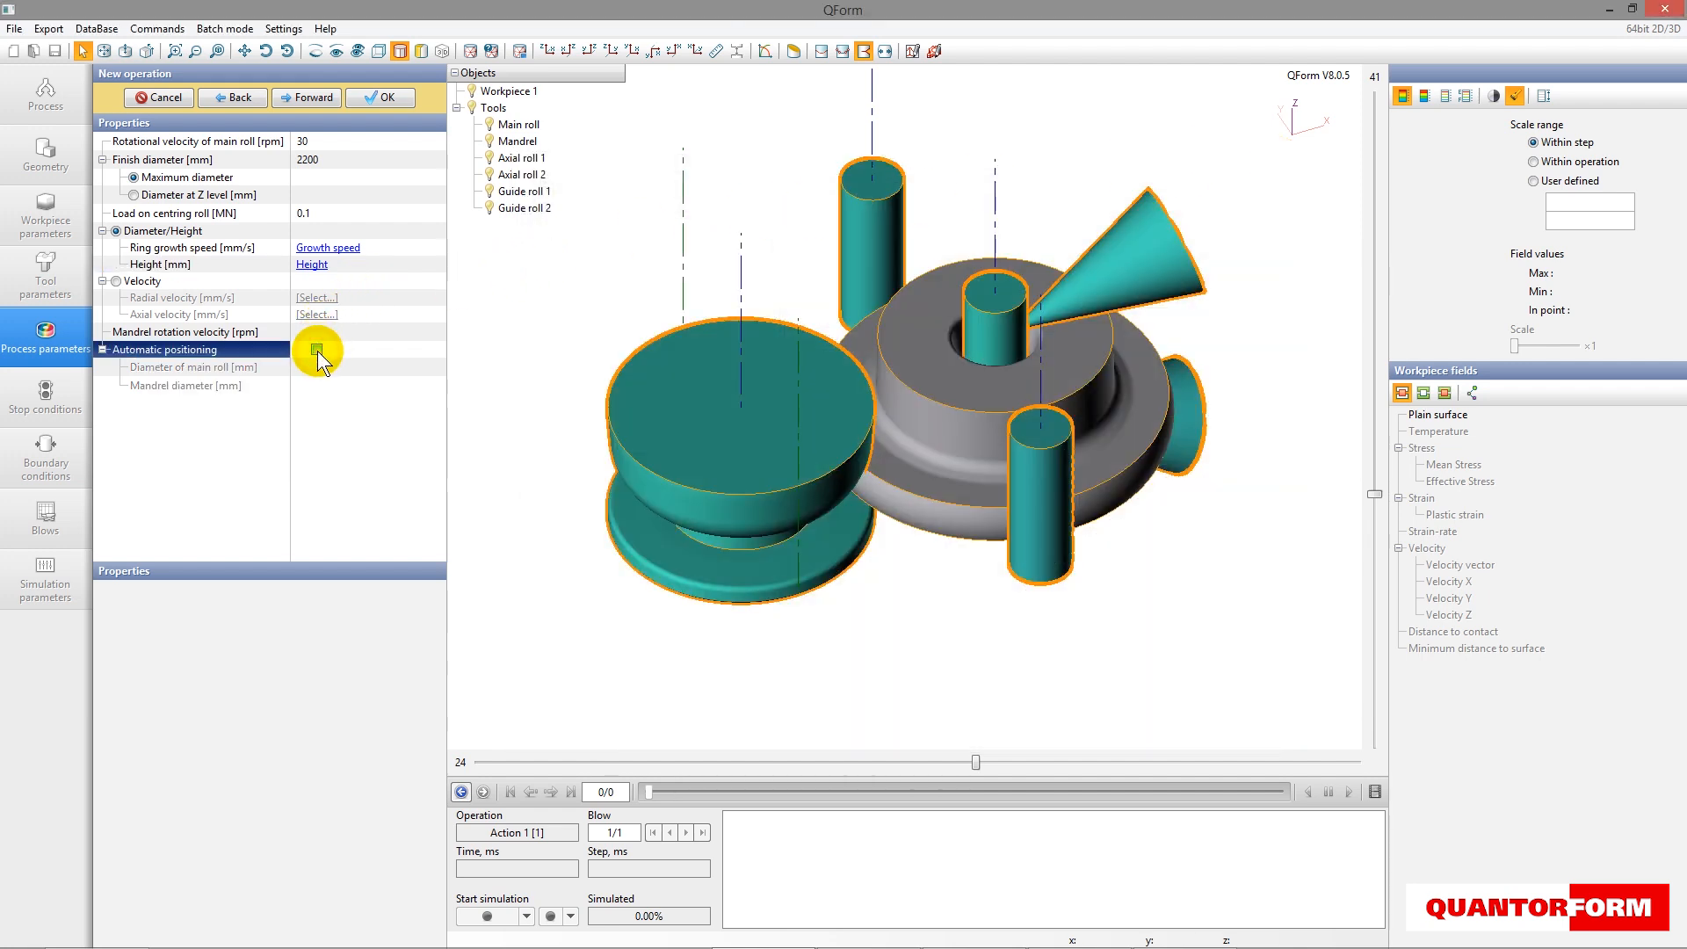
{"action": "left_click", "coordinate": [303, 95]}
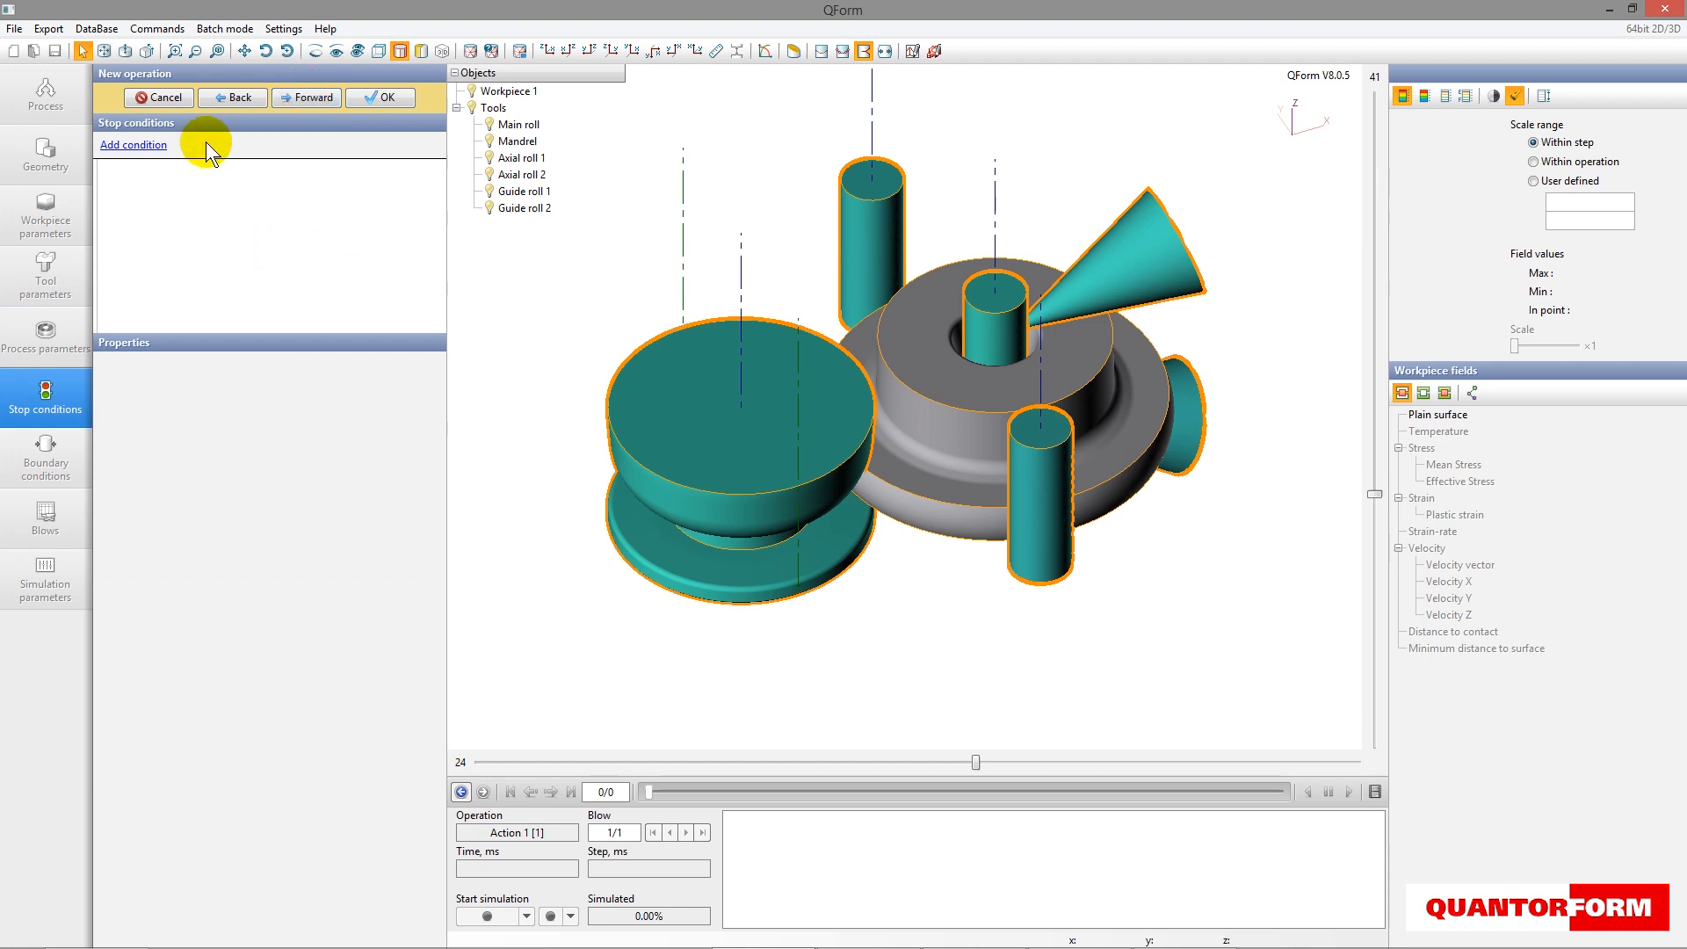
{"action": "left_click", "coordinate": [132, 145]}
{"action": "left_click", "coordinate": [437, 167]}
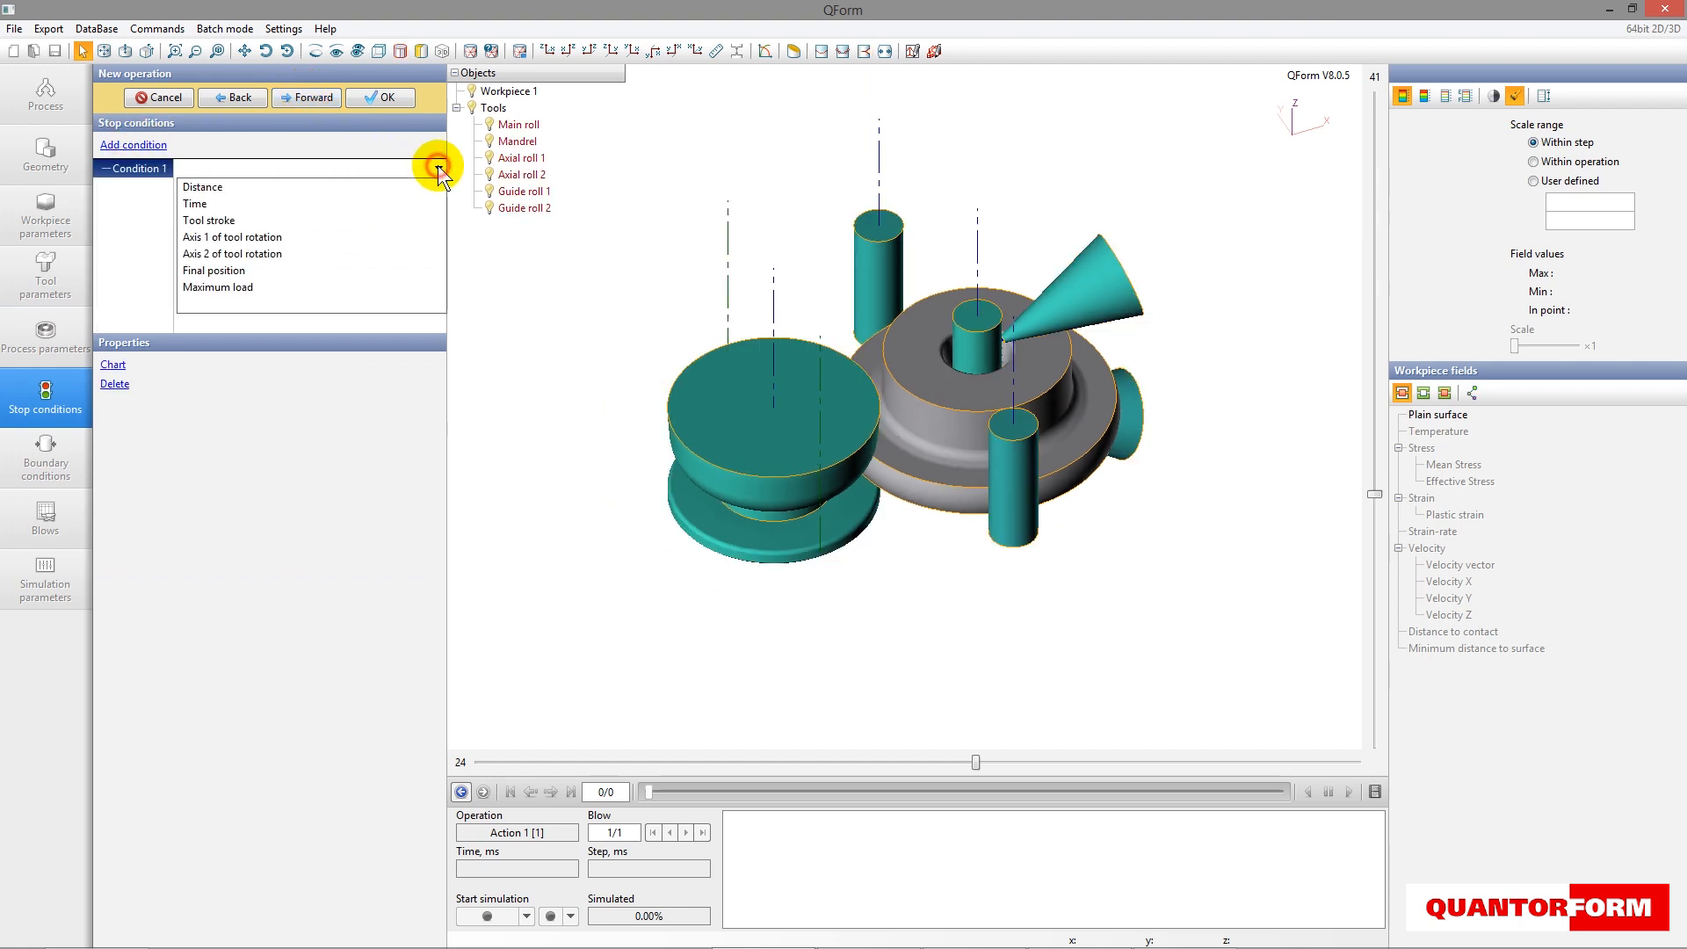
{"action": "left_click", "coordinate": [307, 203]}
{"action": "left_click", "coordinate": [268, 187]}
{"action": "type", "text": "250"}
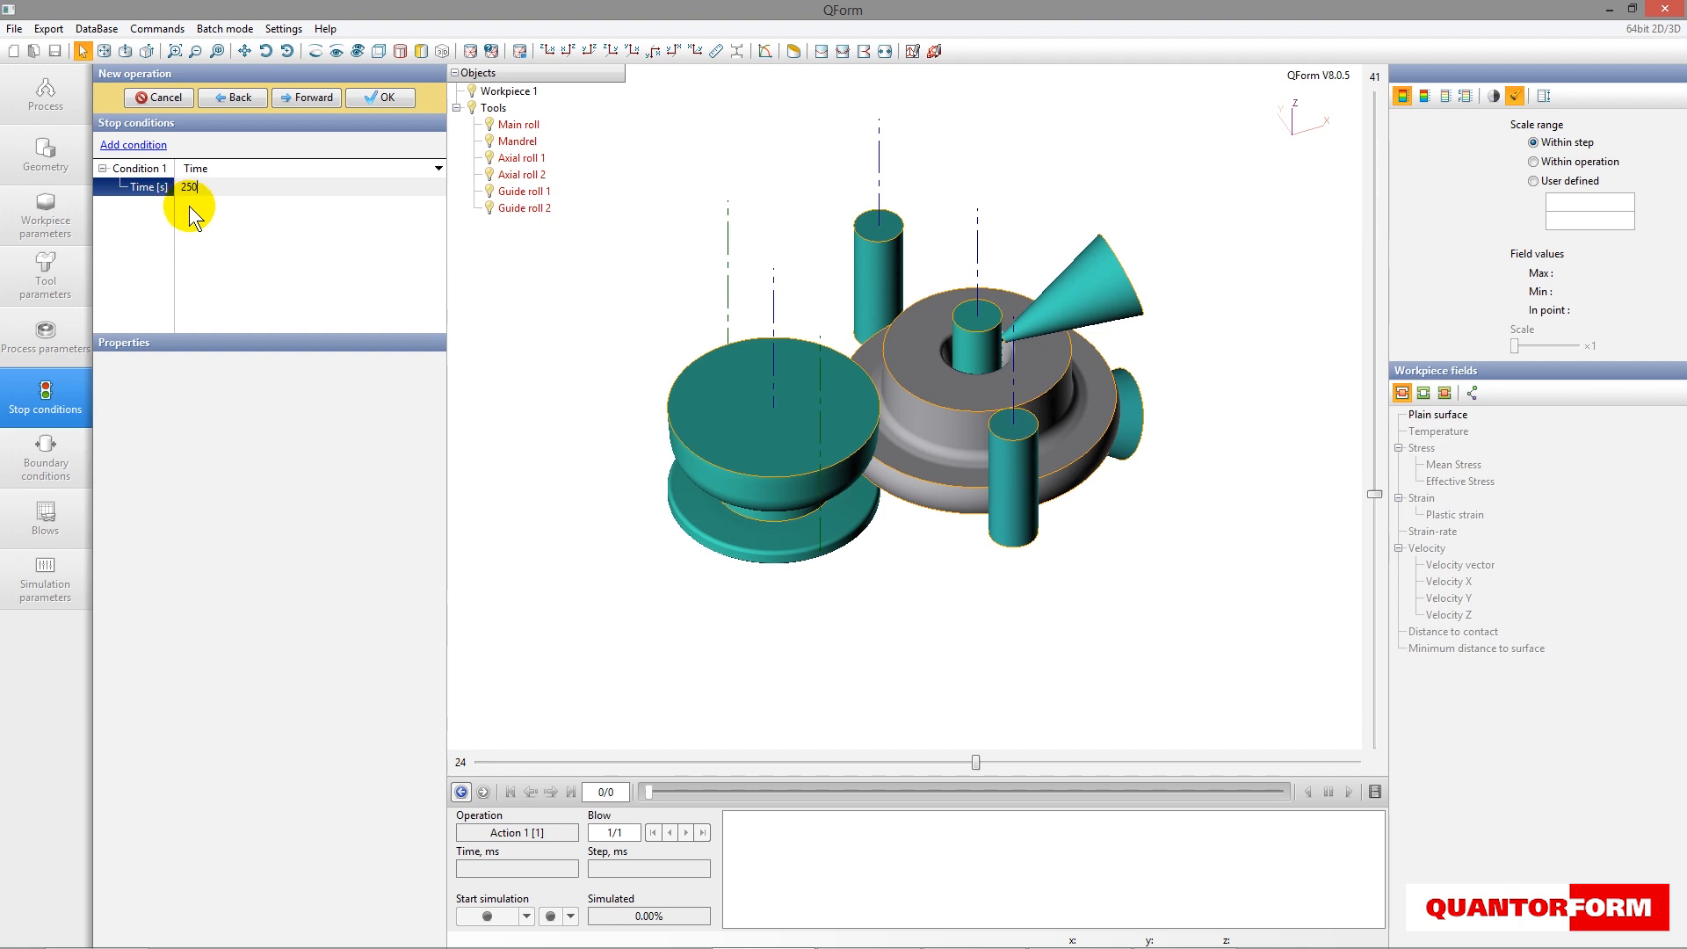
- Keep the default Air 20°C environment and set the cooling in air for blow 1 to 5 s
{"action": "left_click", "coordinate": [309, 95]}
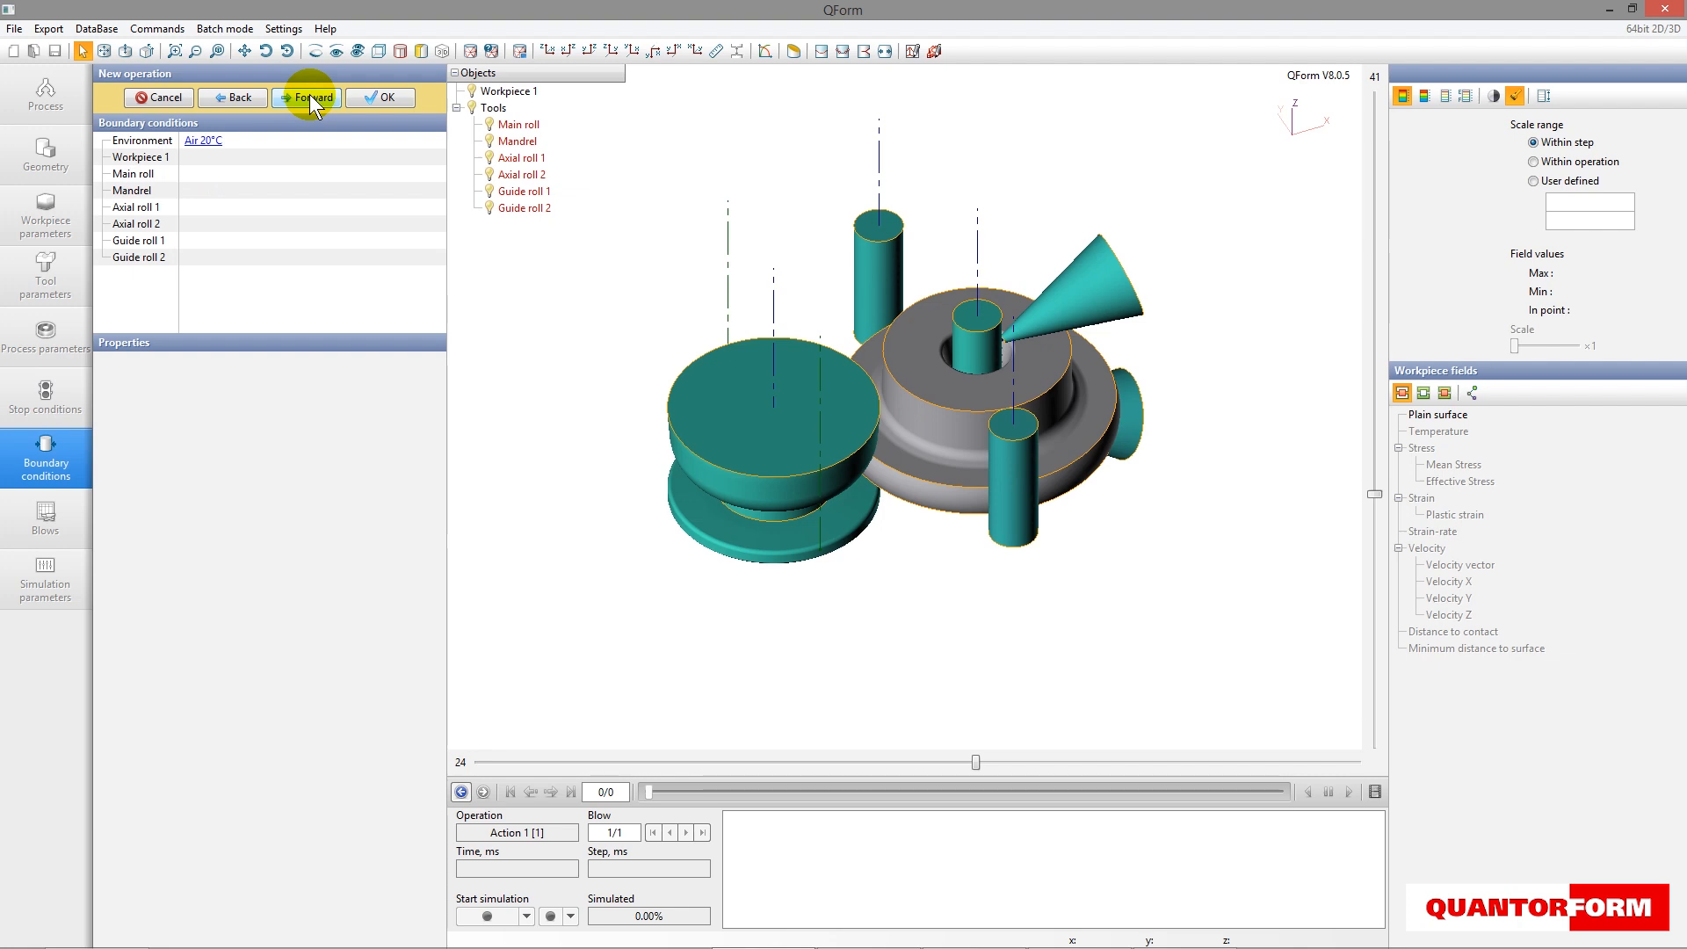
{"action": "left_click", "coordinate": [309, 95]}
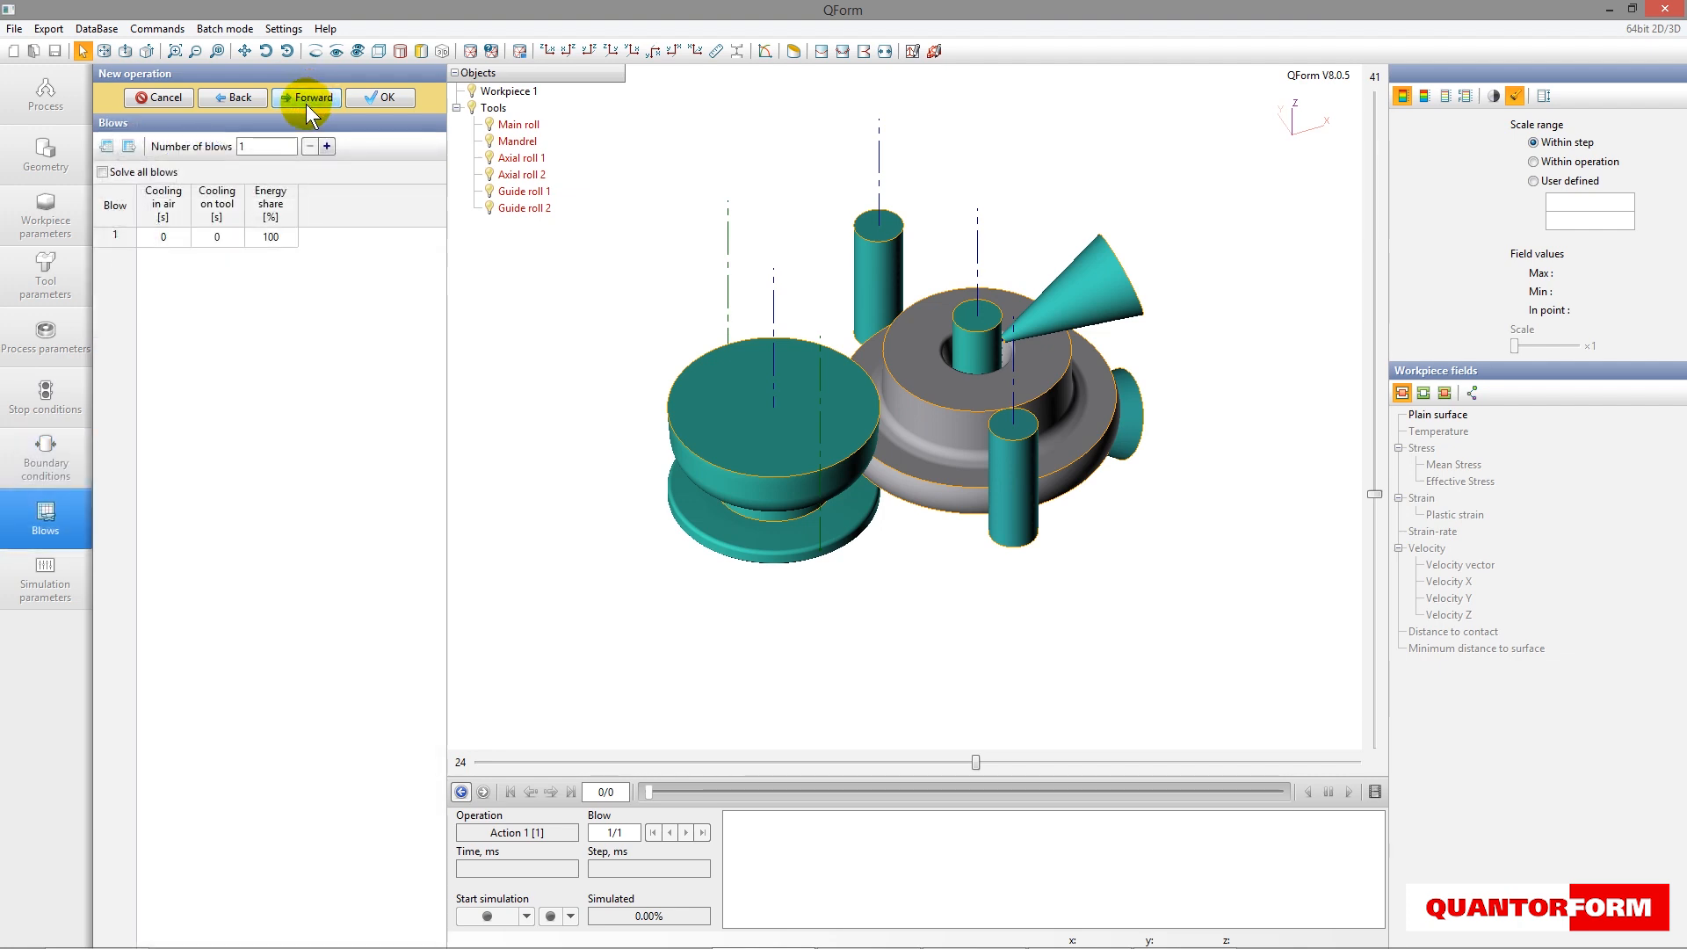
{"action": "double_click", "coordinate": [164, 237]}
{"action": "type", "text": "5"}
{"action": "key", "text": "Return"}
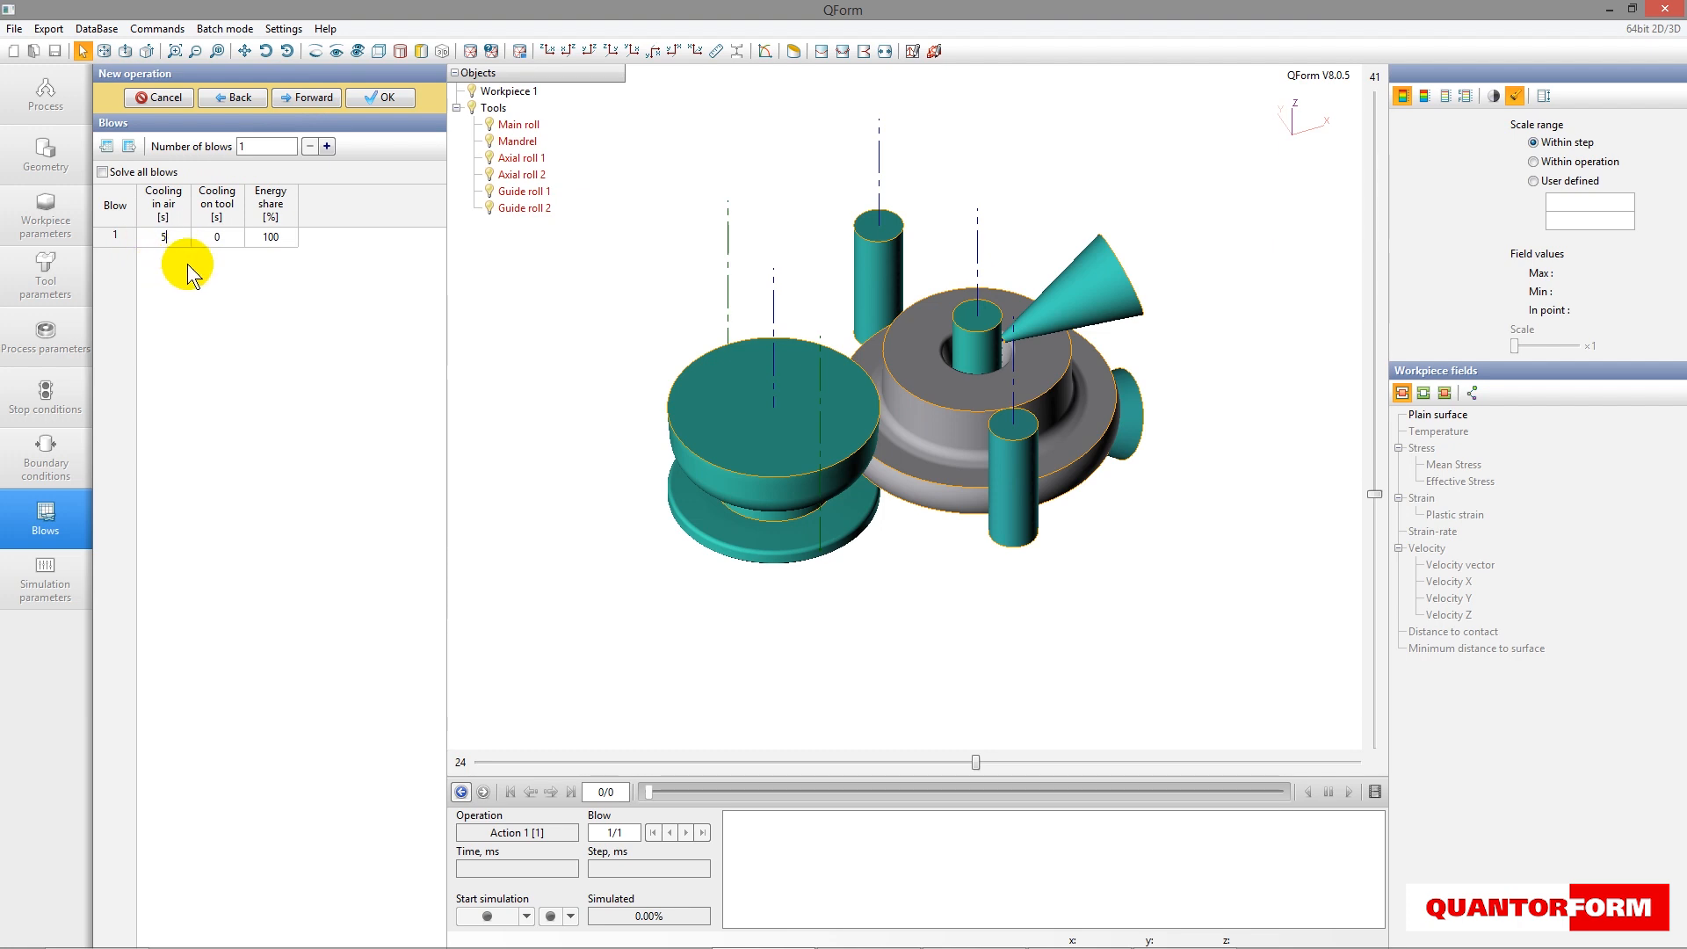
- Review the simulation parameters down to the ring rolling settings, keep the defaults and finish creating the operation
{"action": "left_click", "coordinate": [314, 97]}
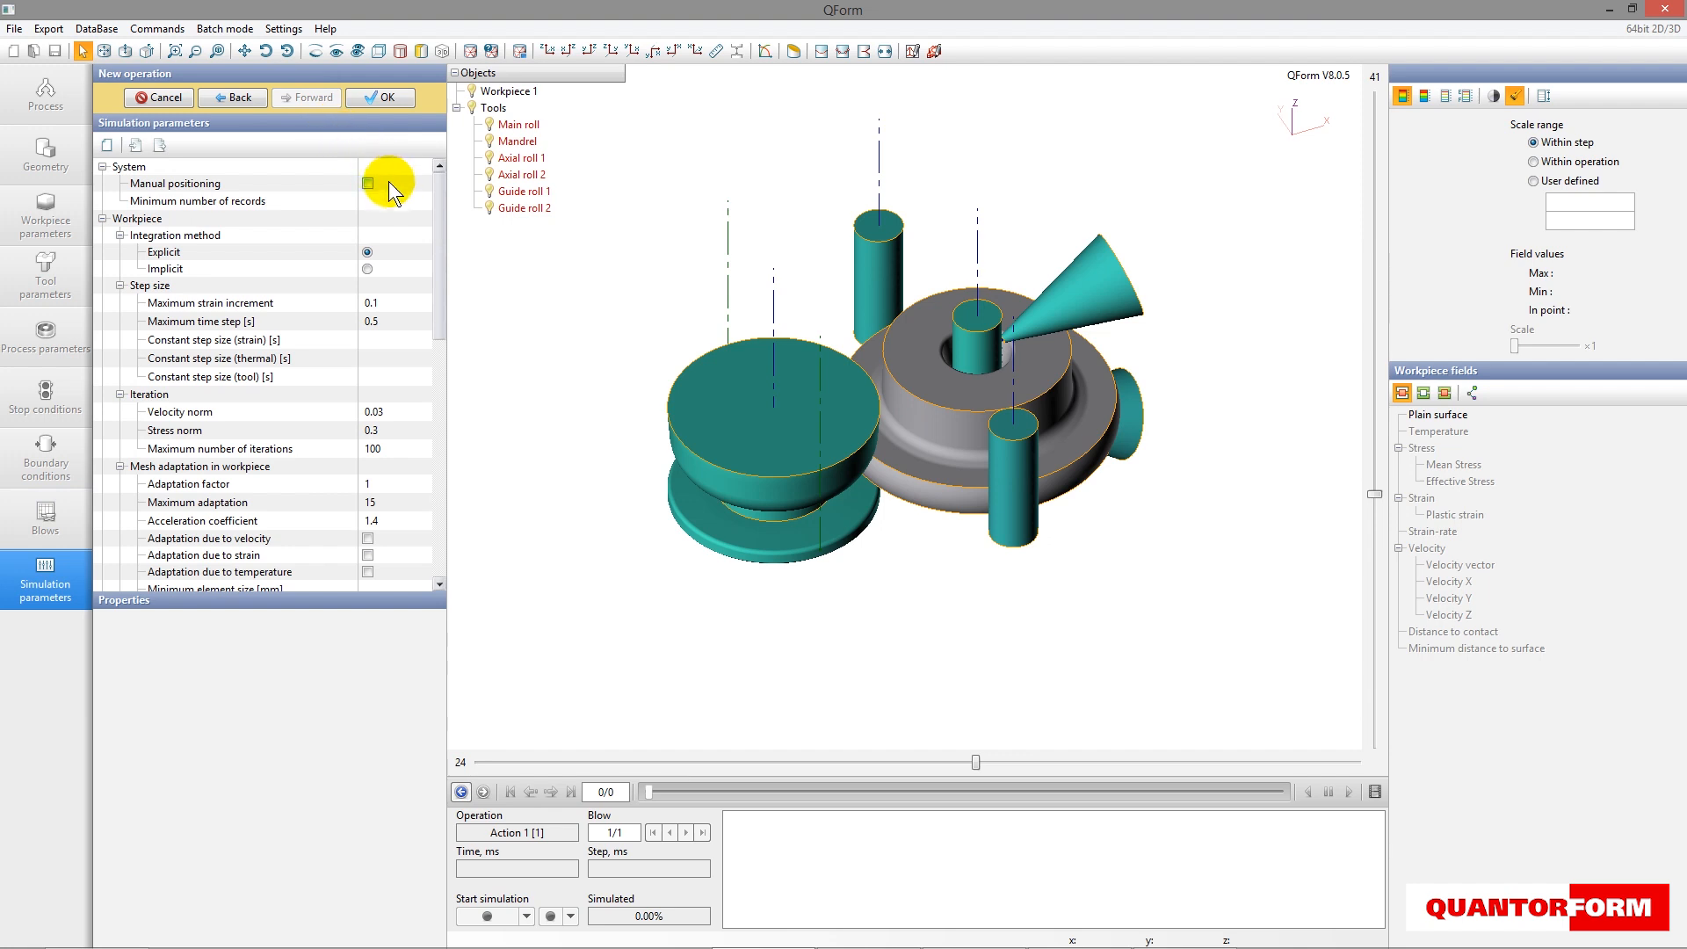
{"action": "left_click_drag", "start_coordinate": [439, 197], "coordinate": [429, 456]}
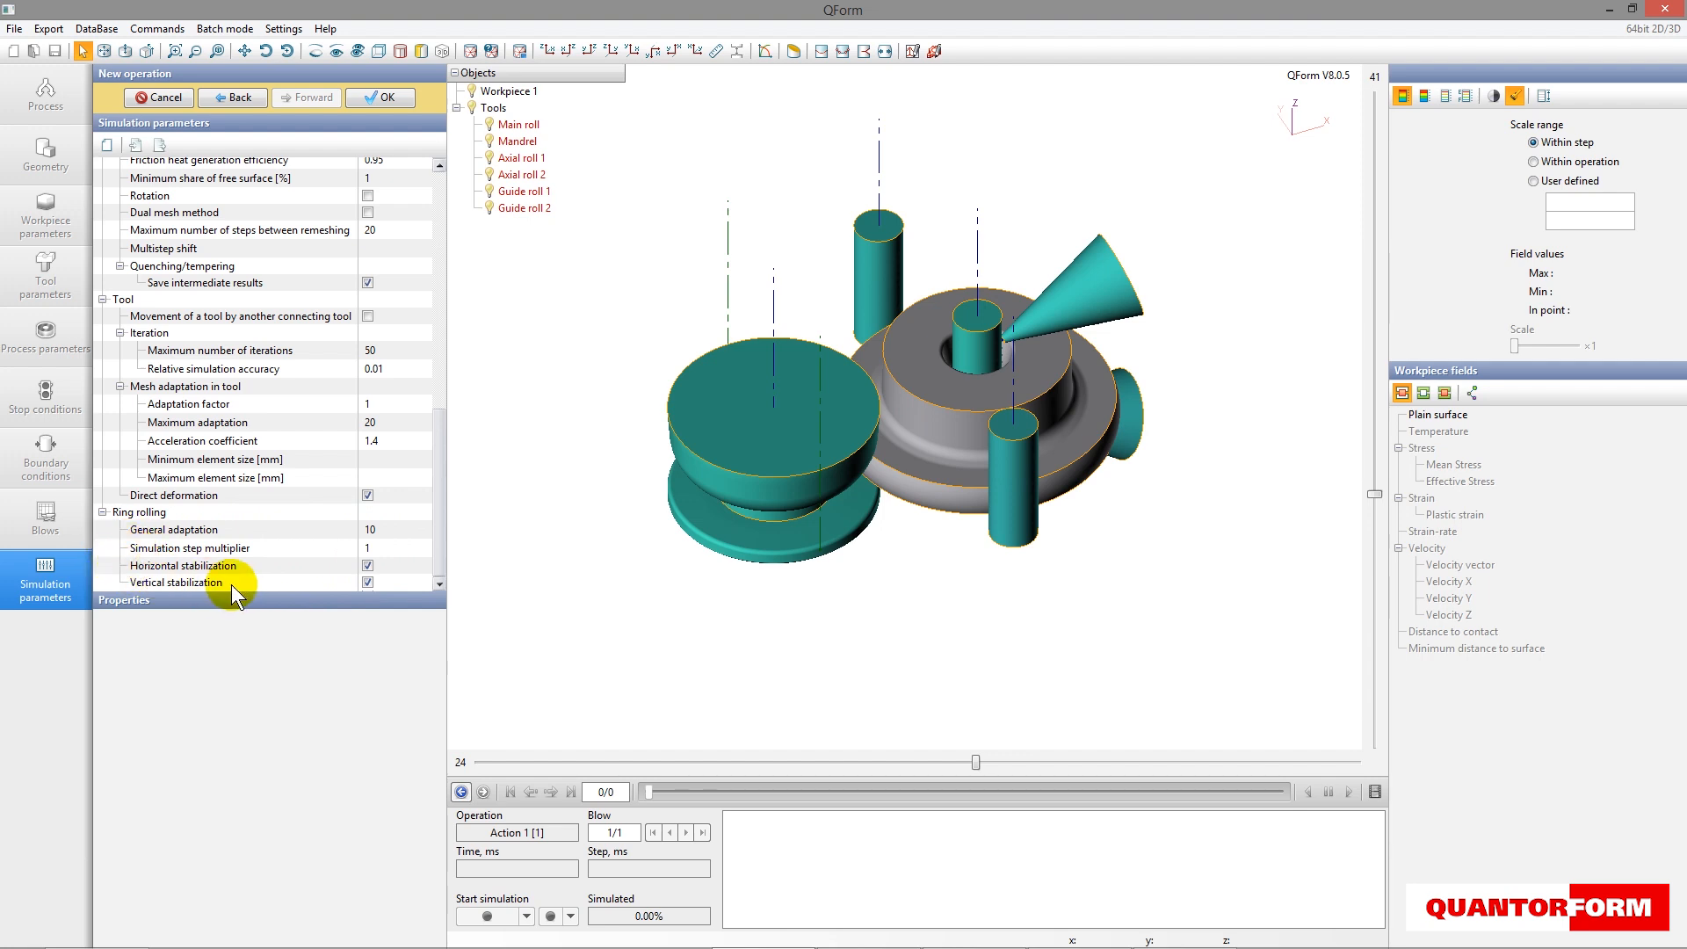
{"action": "left_click", "coordinate": [385, 97]}
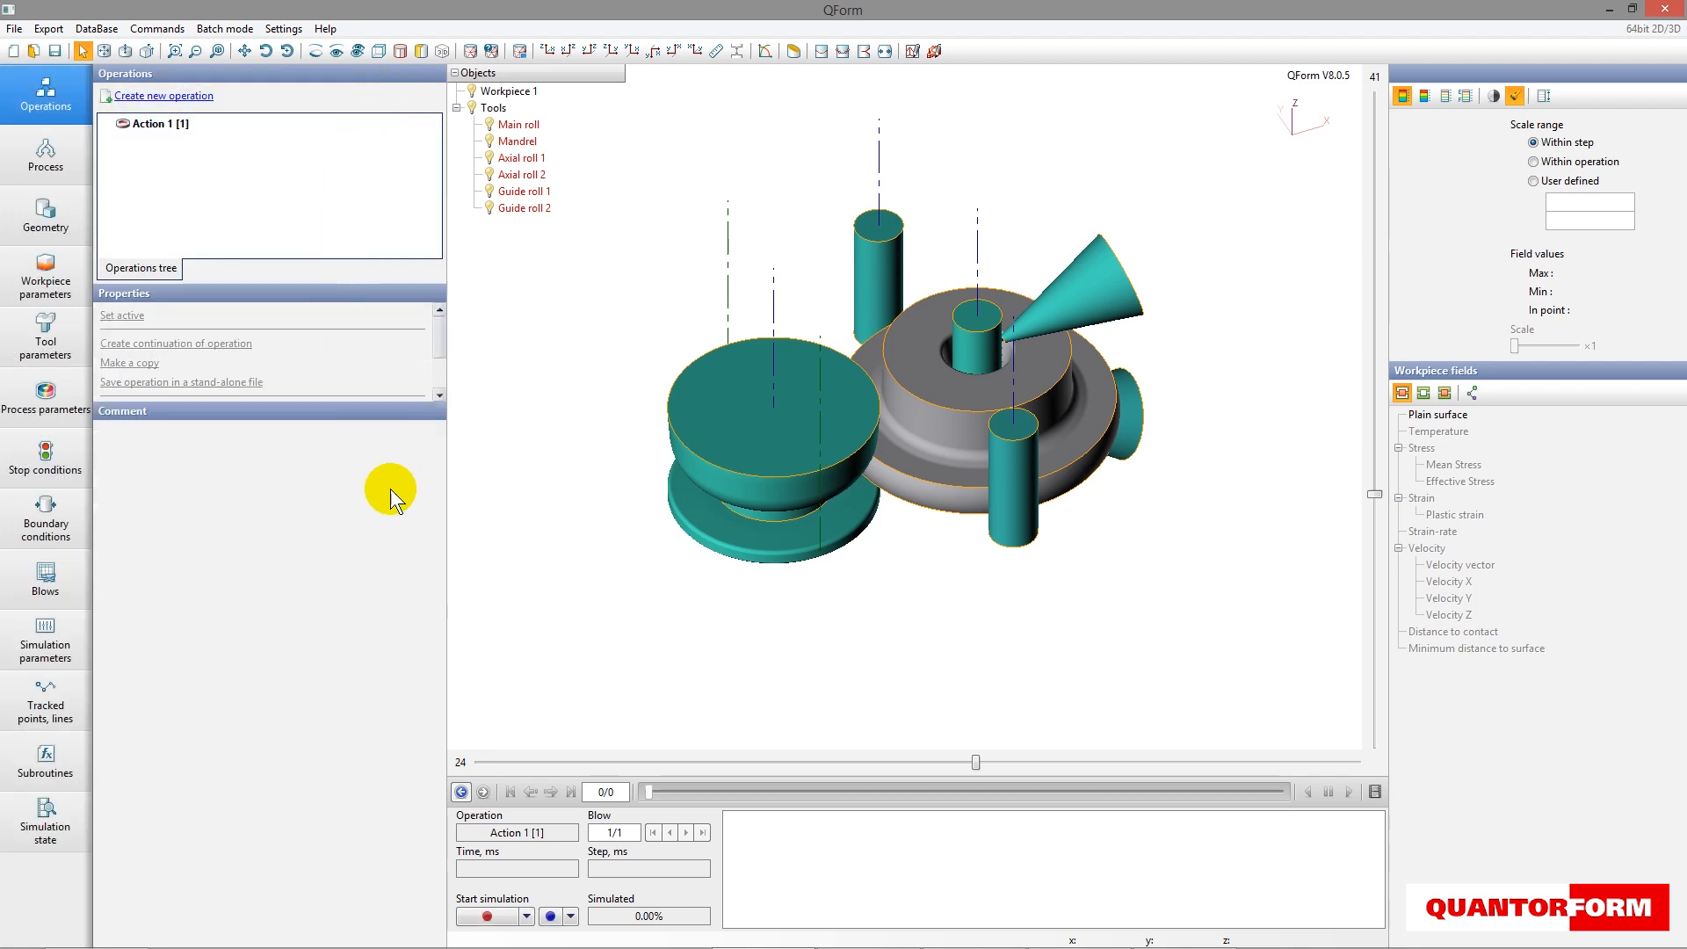
- Start the simulation of the operation and save the project as Example in the Ring rolling folder
{"action": "left_click", "coordinate": [488, 916]}
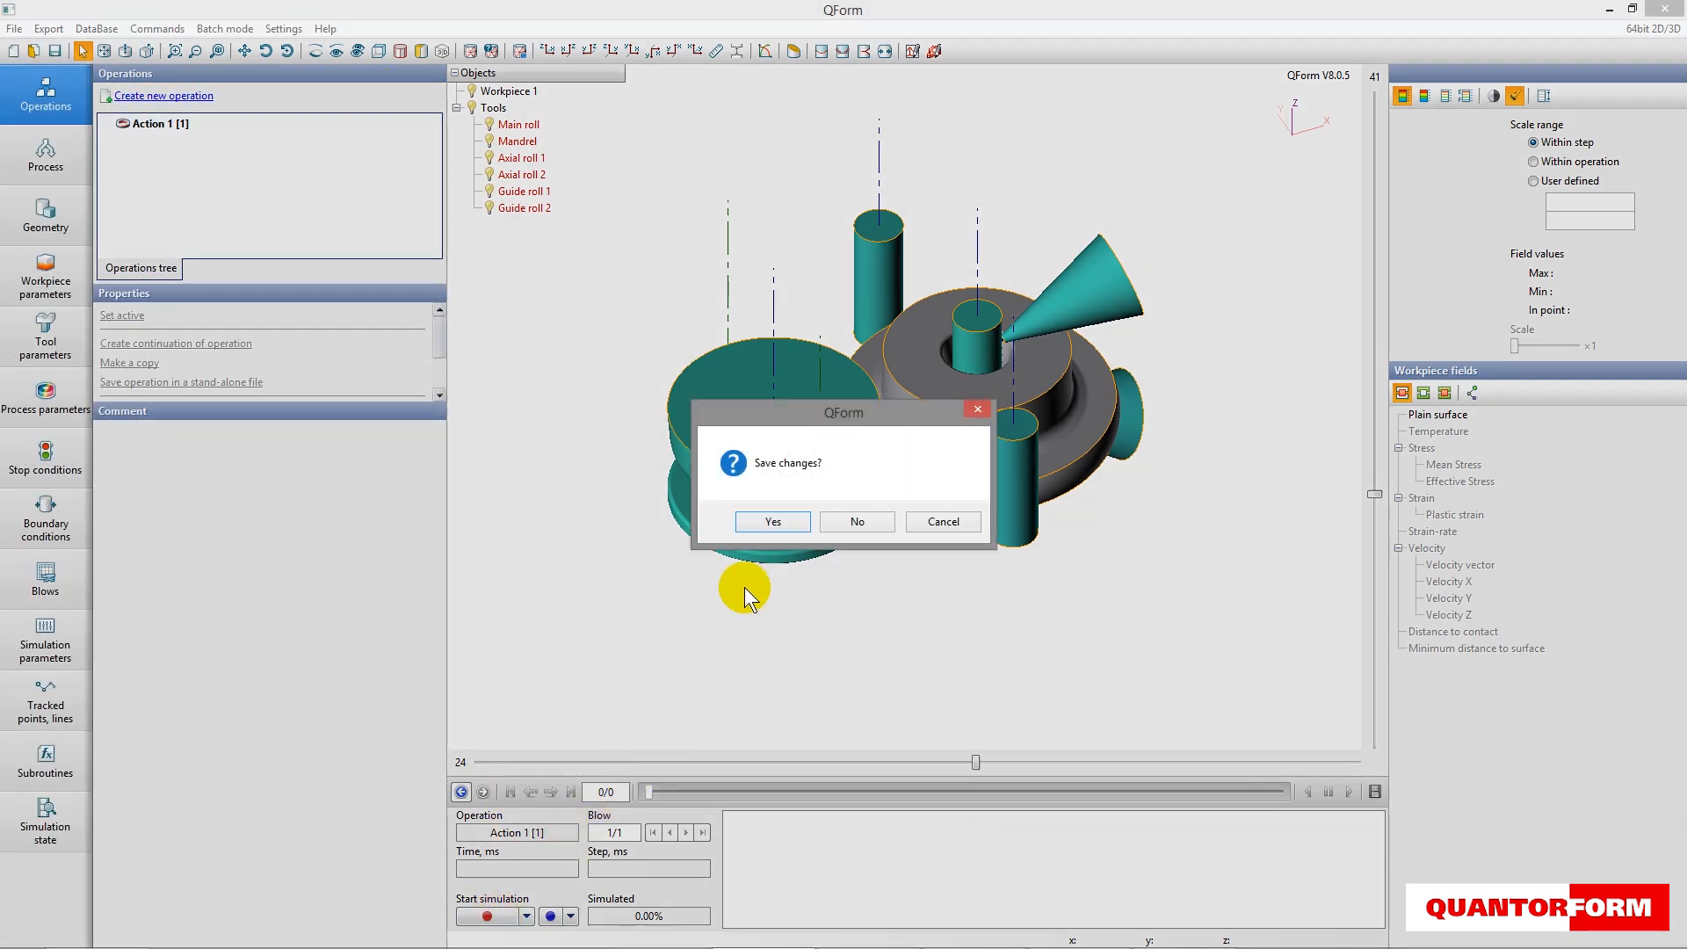
{"action": "left_click", "coordinate": [772, 521]}
{"action": "type", "text": "Example"}
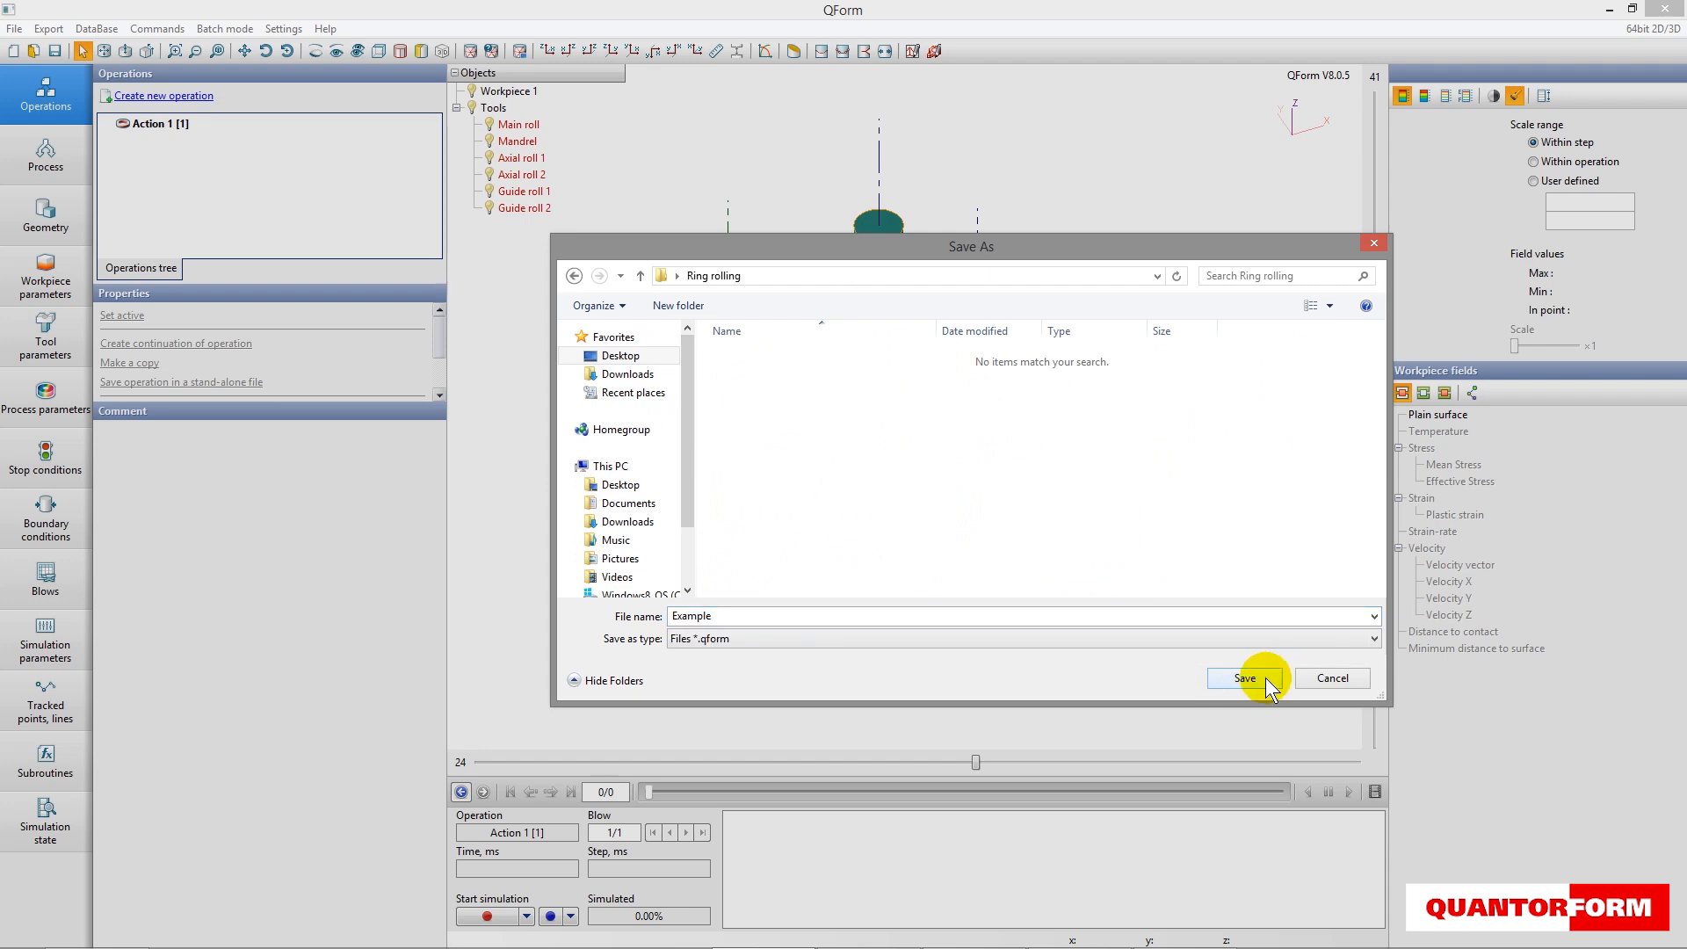
{"action": "left_click", "coordinate": [1265, 677]}
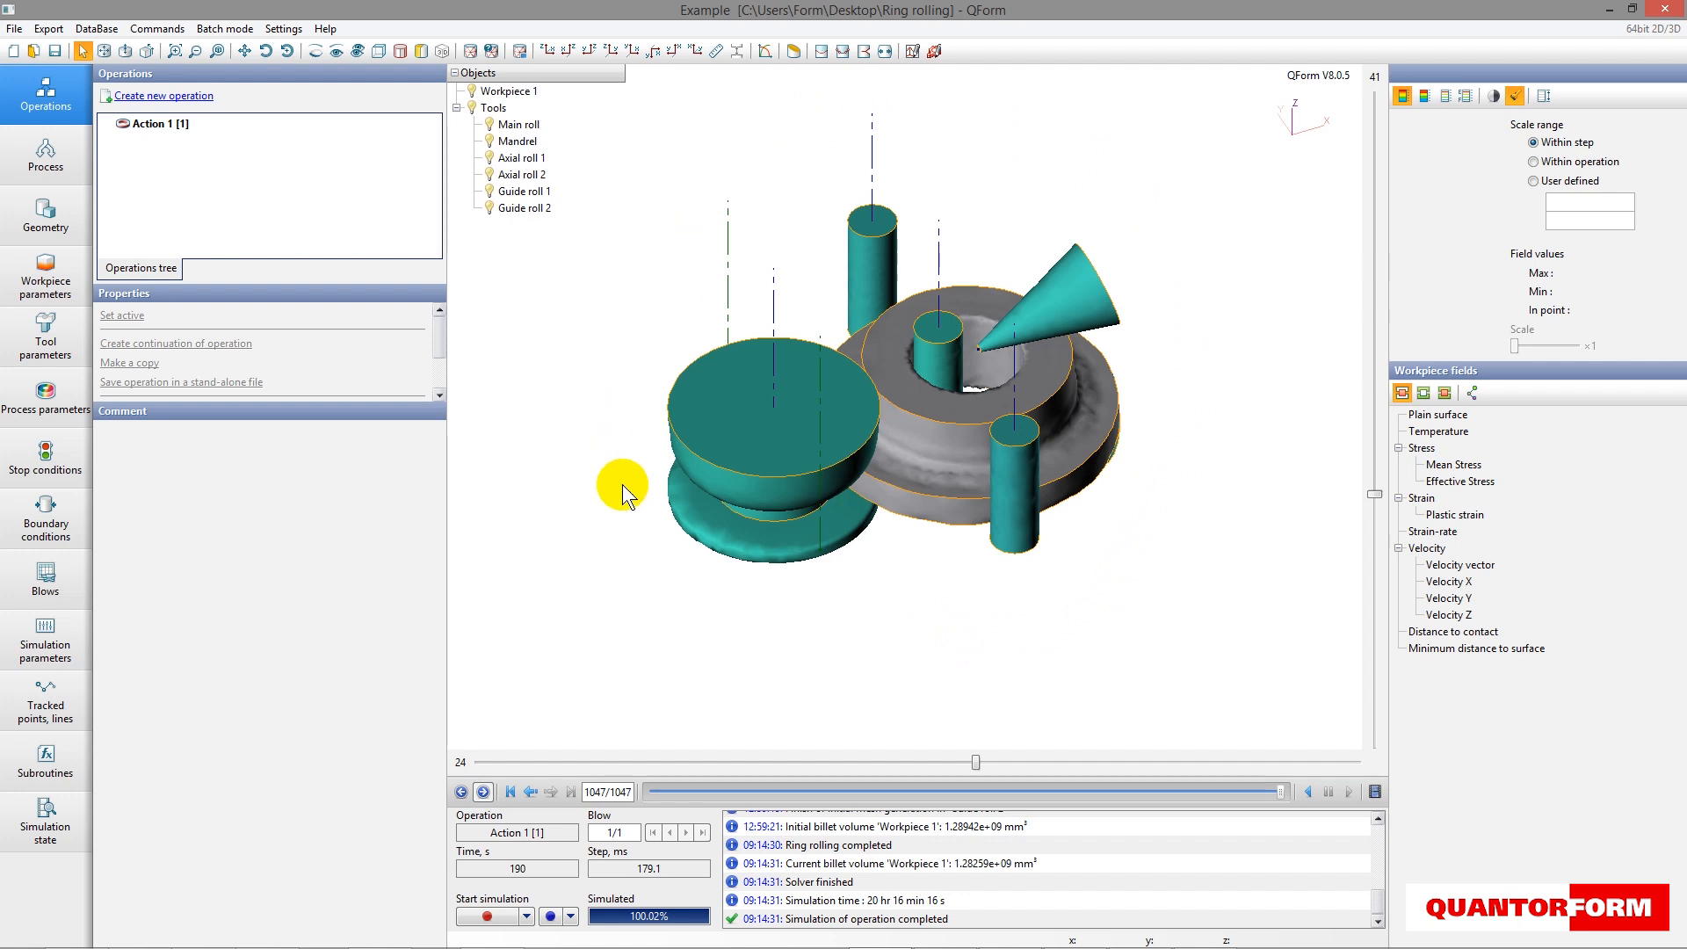
- Examine the simulated rolling process in front view, moving back through the records and returning to the last one
{"action": "left_click", "coordinate": [552, 51]}
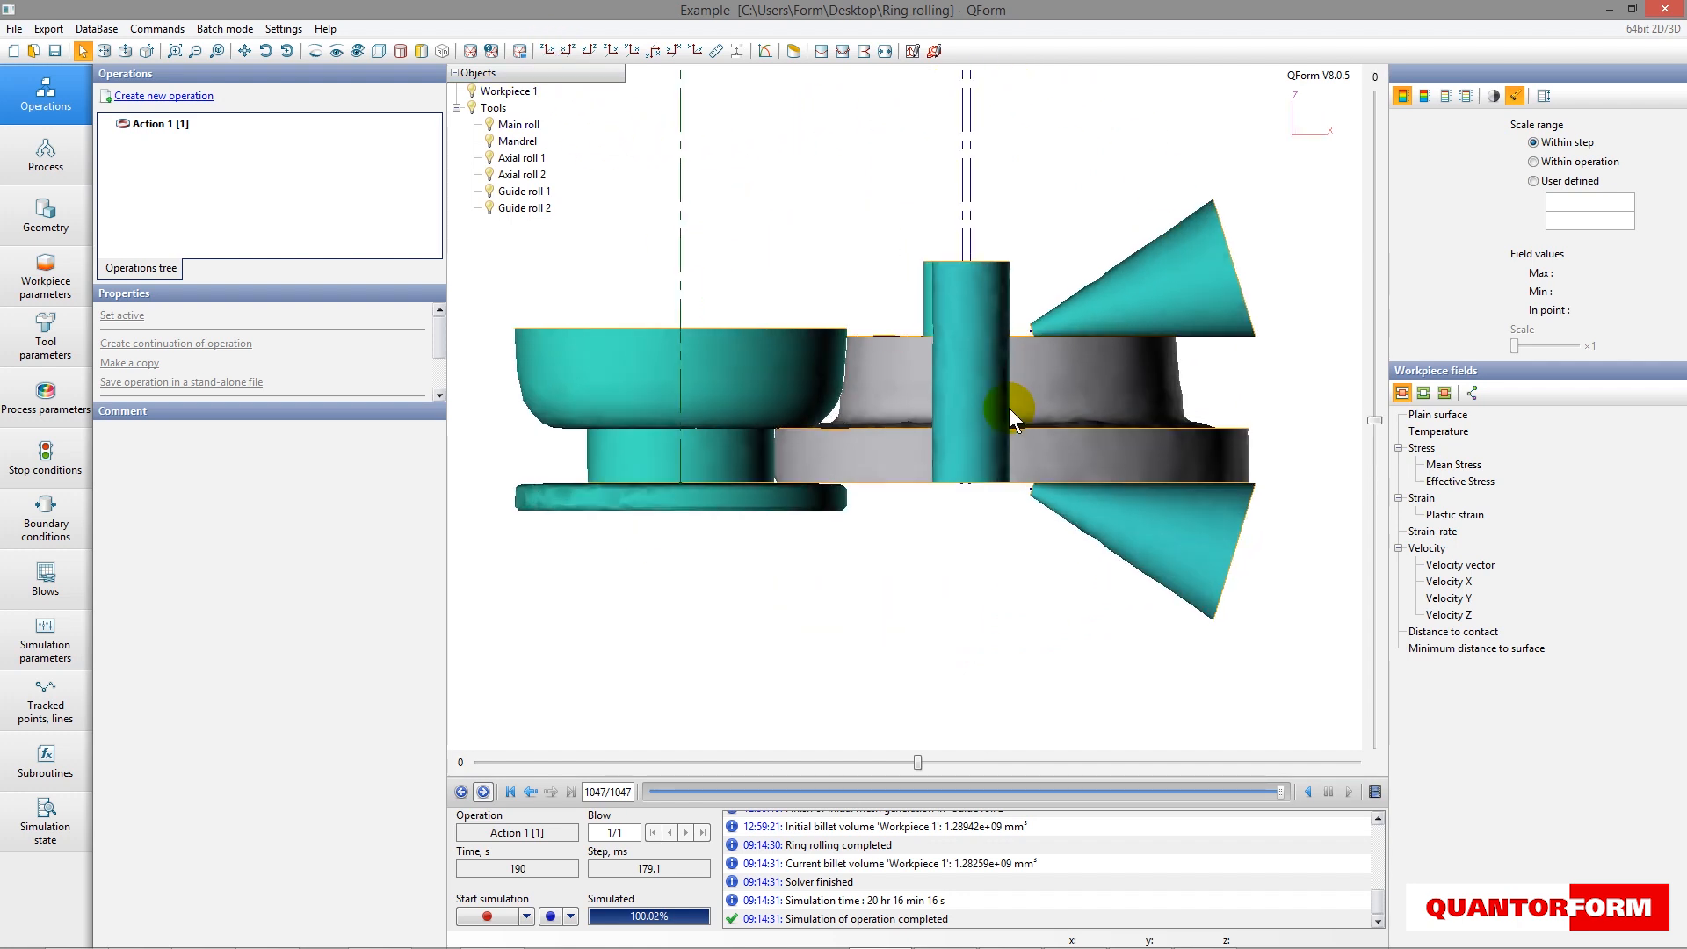
{"action": "left_click_drag", "start_coordinate": [1279, 793], "coordinate": [1042, 780]}
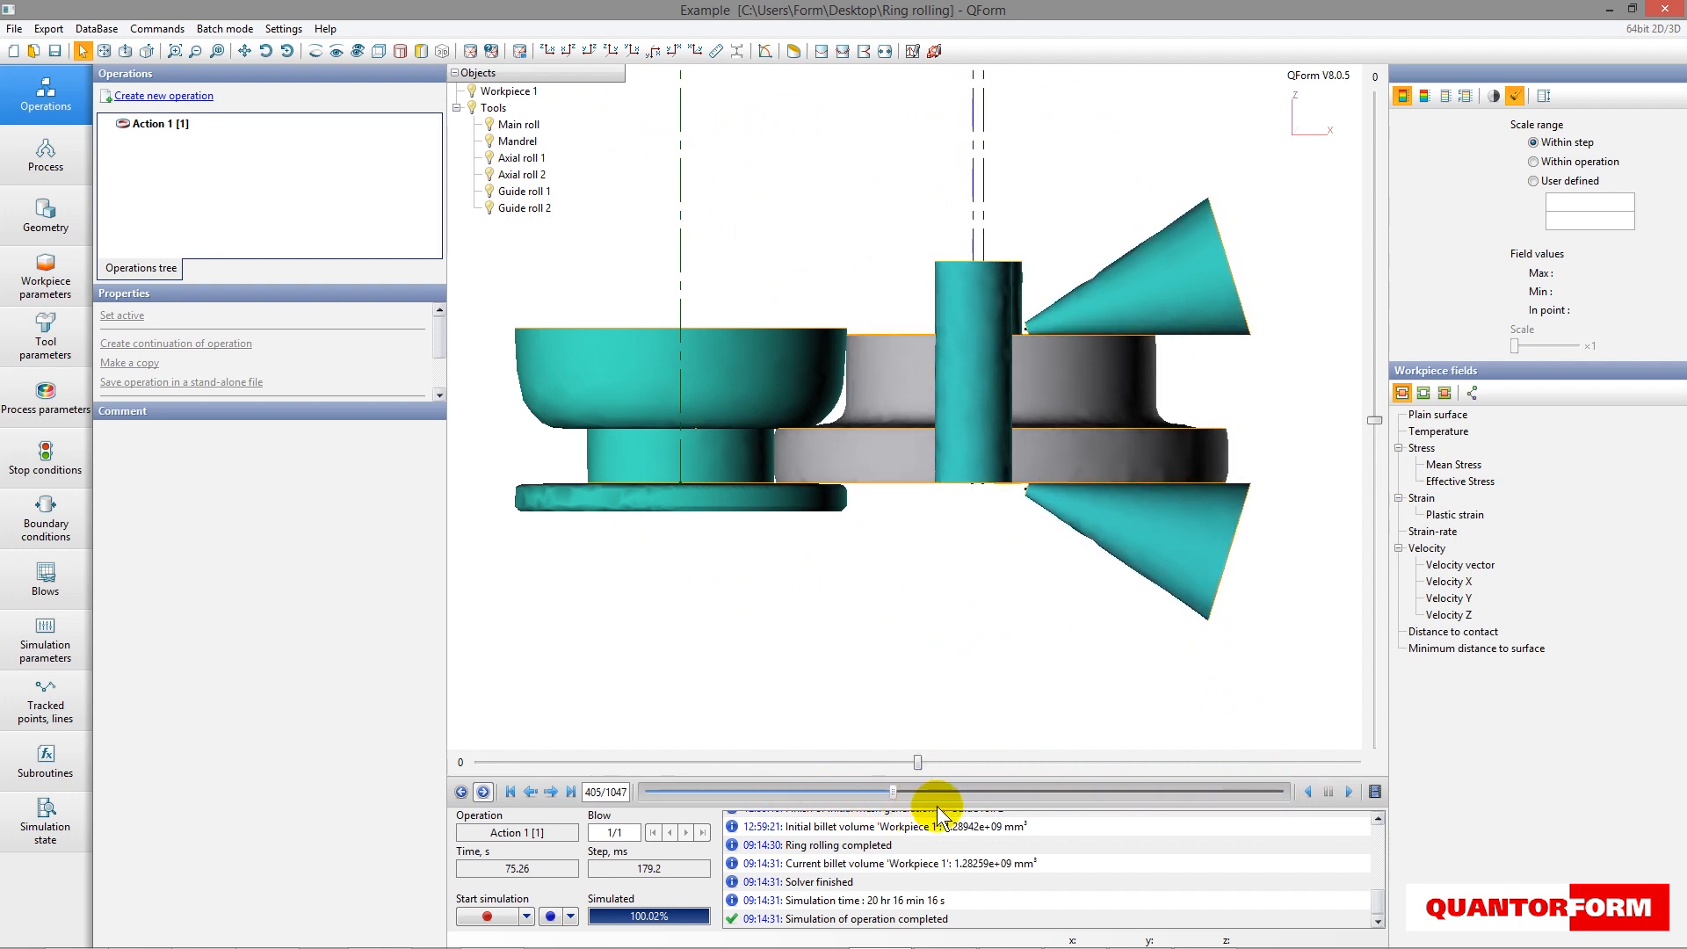
{"action": "left_click_drag", "start_coordinate": [1151, 804], "coordinate": [1305, 801]}
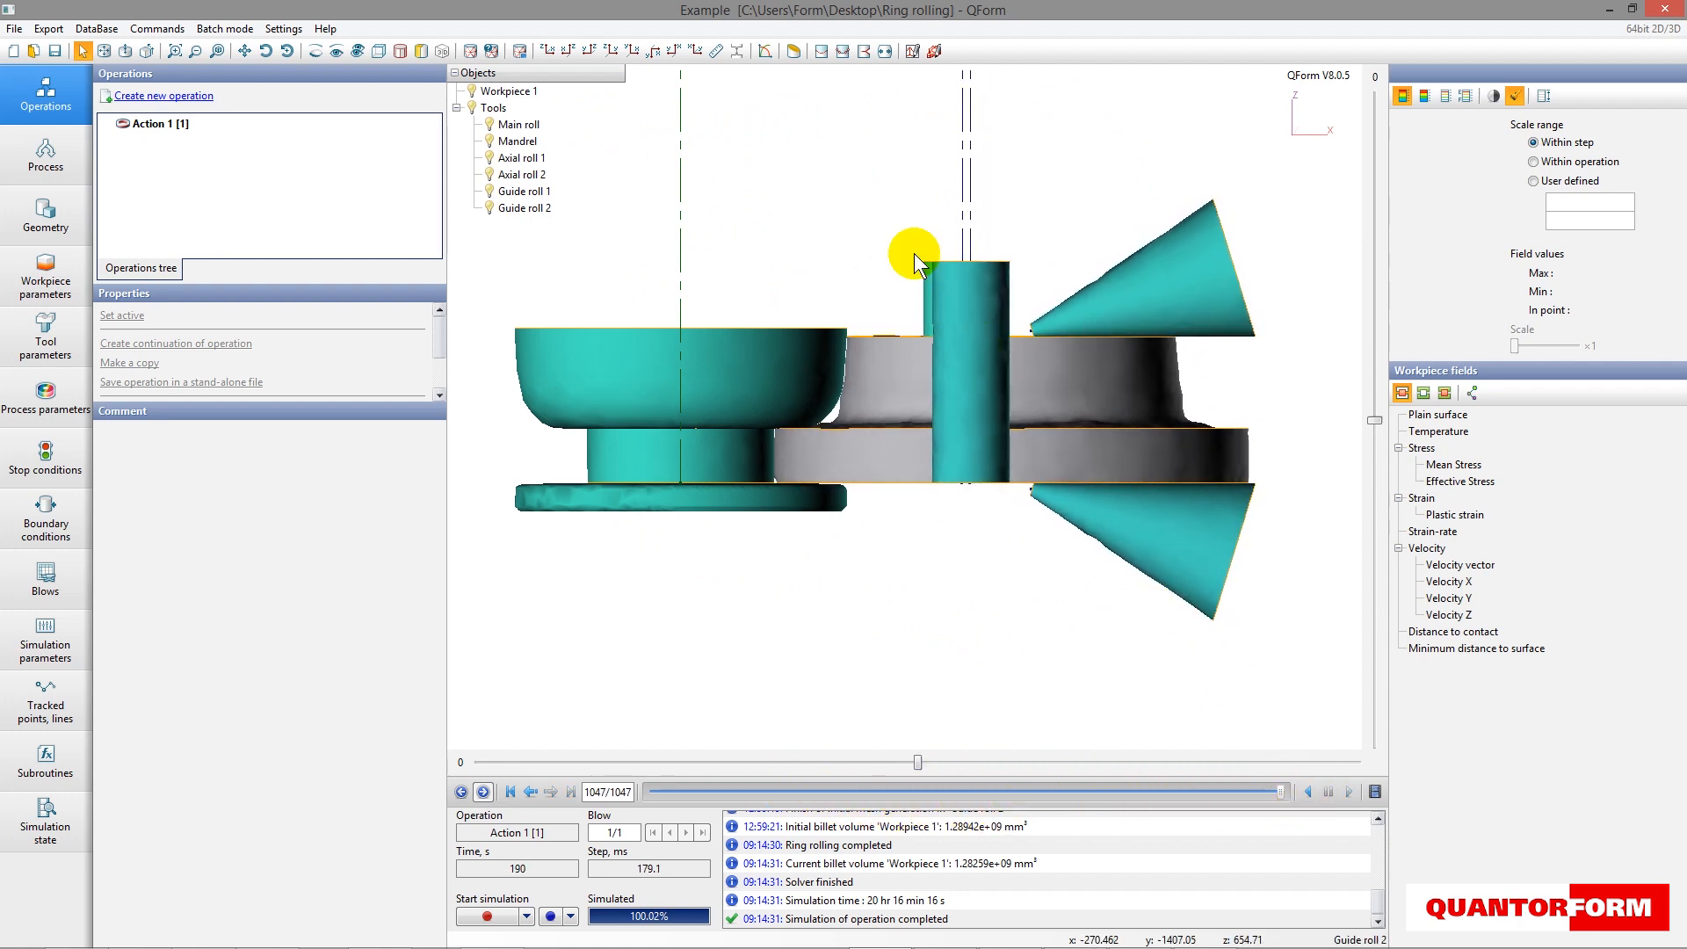
- Plot the Process quality graph of Outer Diameter against Time, examine it and close the graph
{"action": "left_click", "coordinate": [764, 51]}
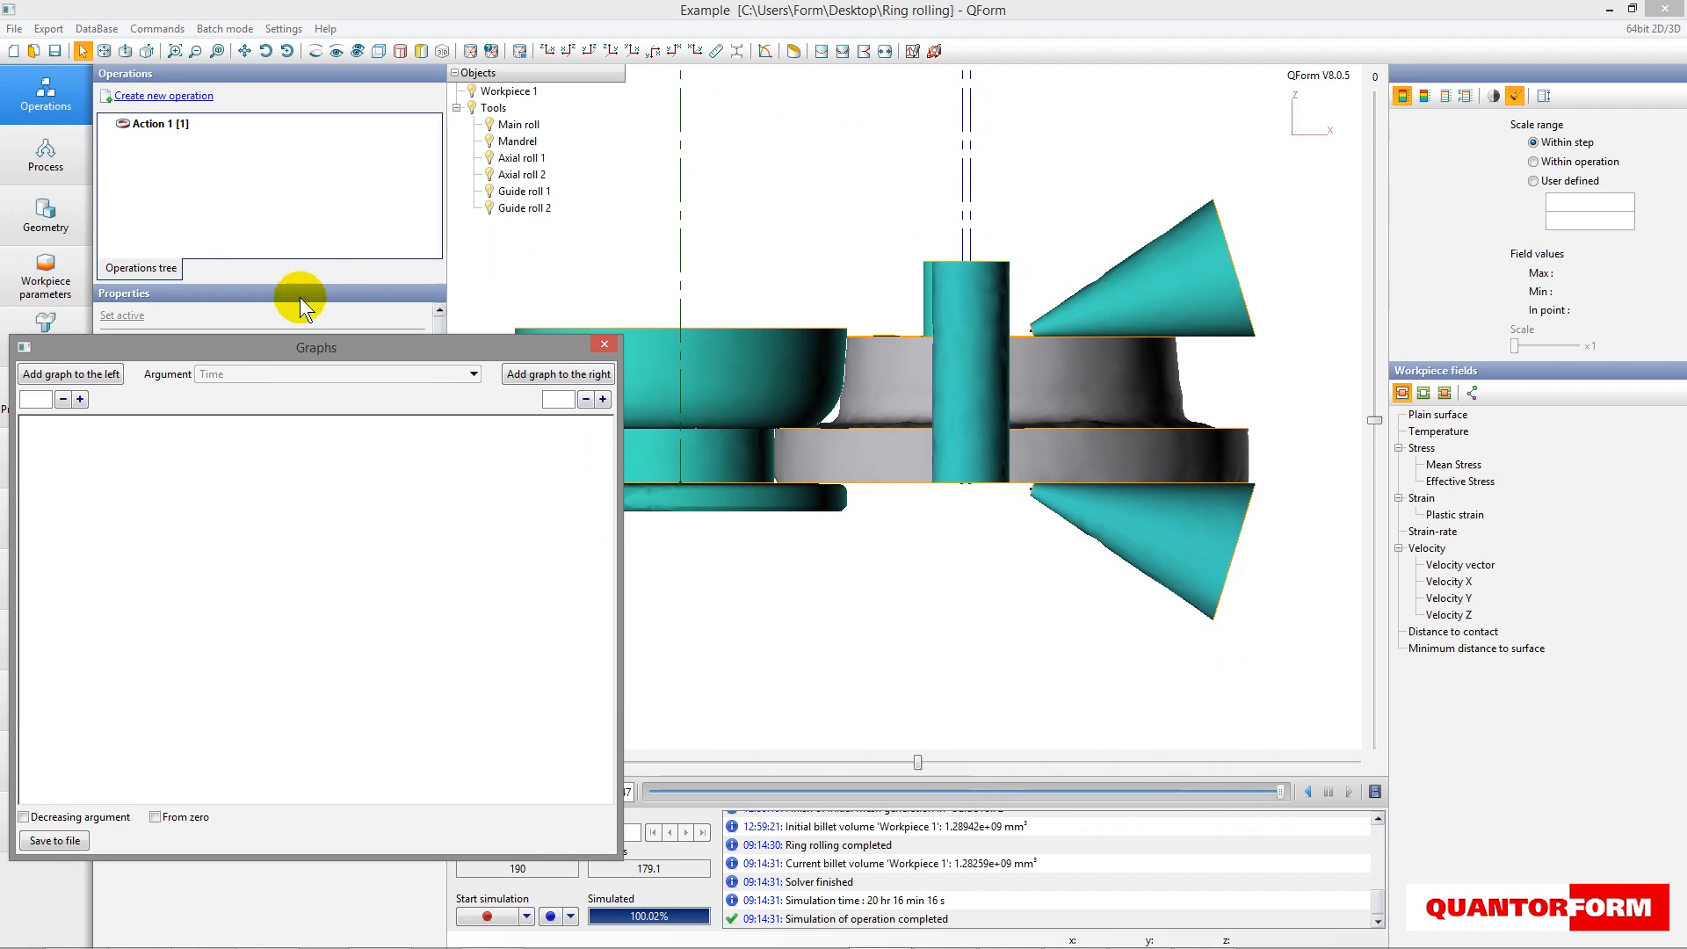
{"action": "left_click", "coordinate": [112, 382]}
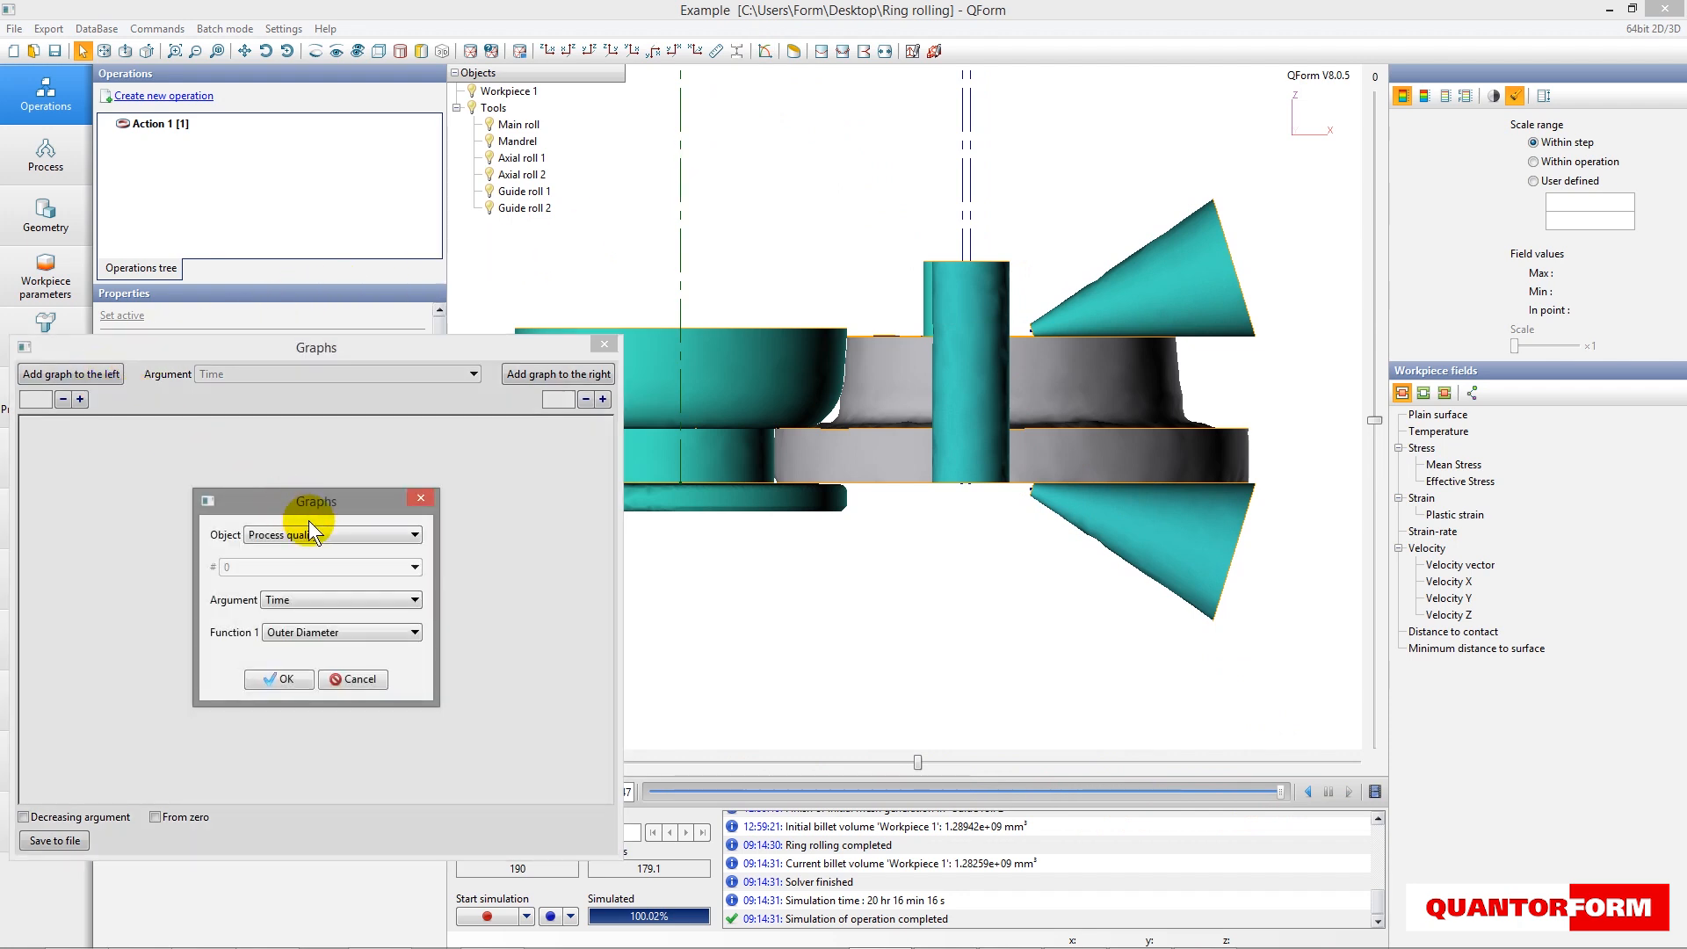
{"action": "left_click", "coordinate": [277, 678]}
{"action": "left_click_drag", "start_coordinate": [393, 348], "coordinate": [462, 216]}
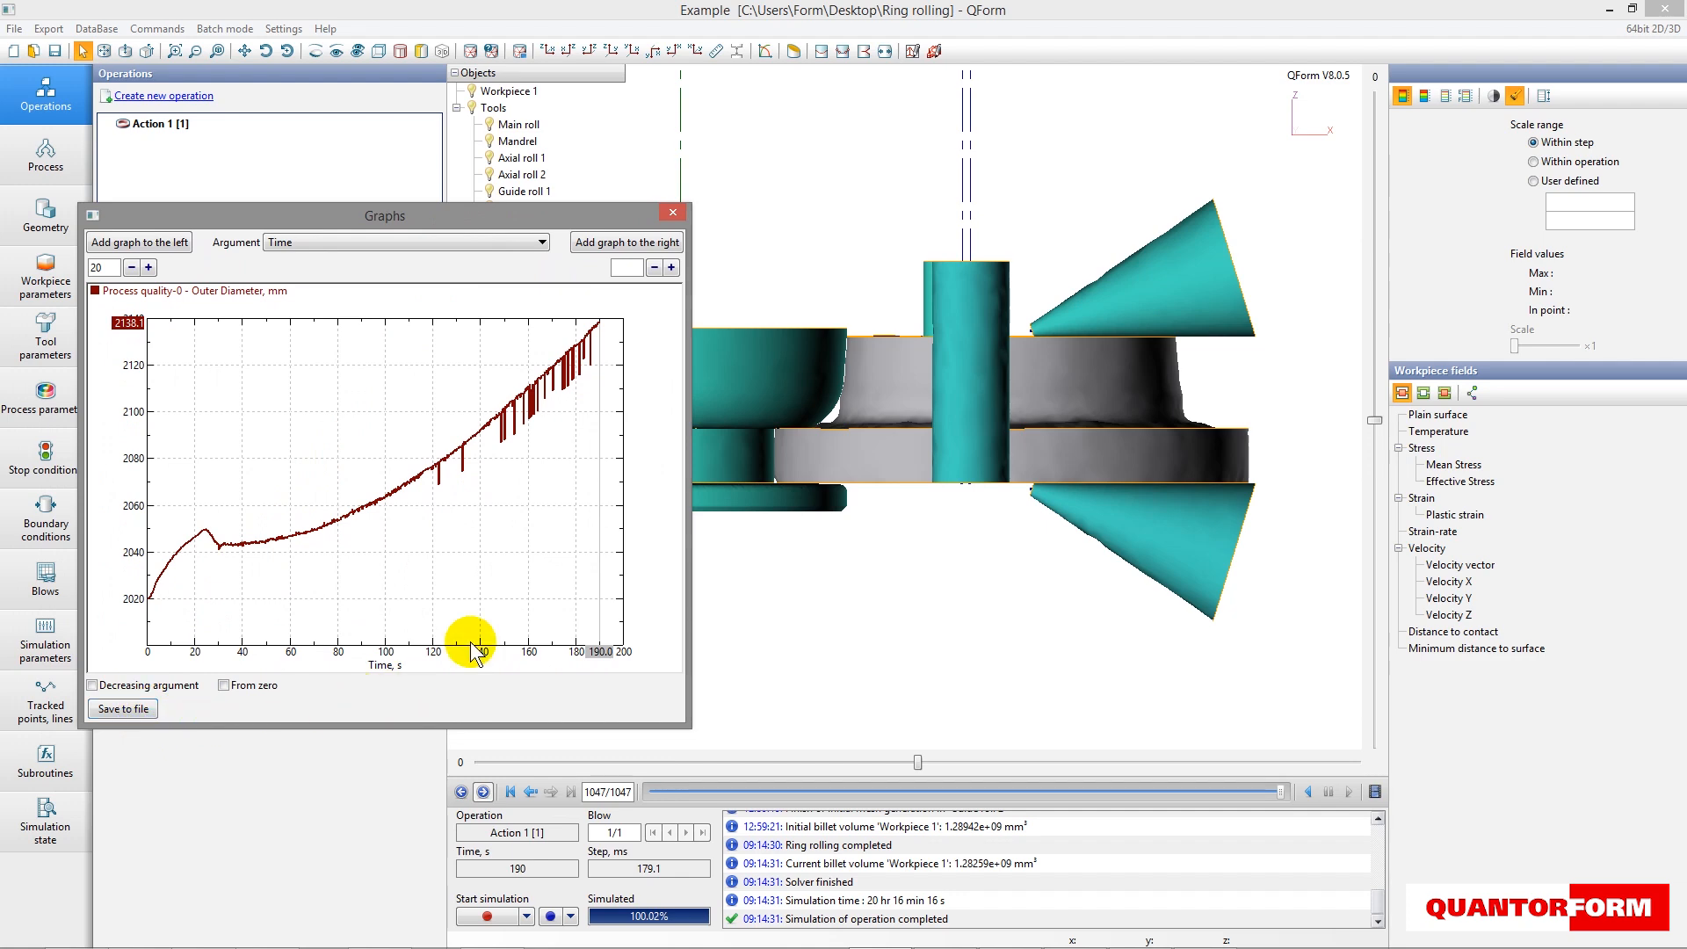
{"action": "left_click", "coordinate": [675, 211]}
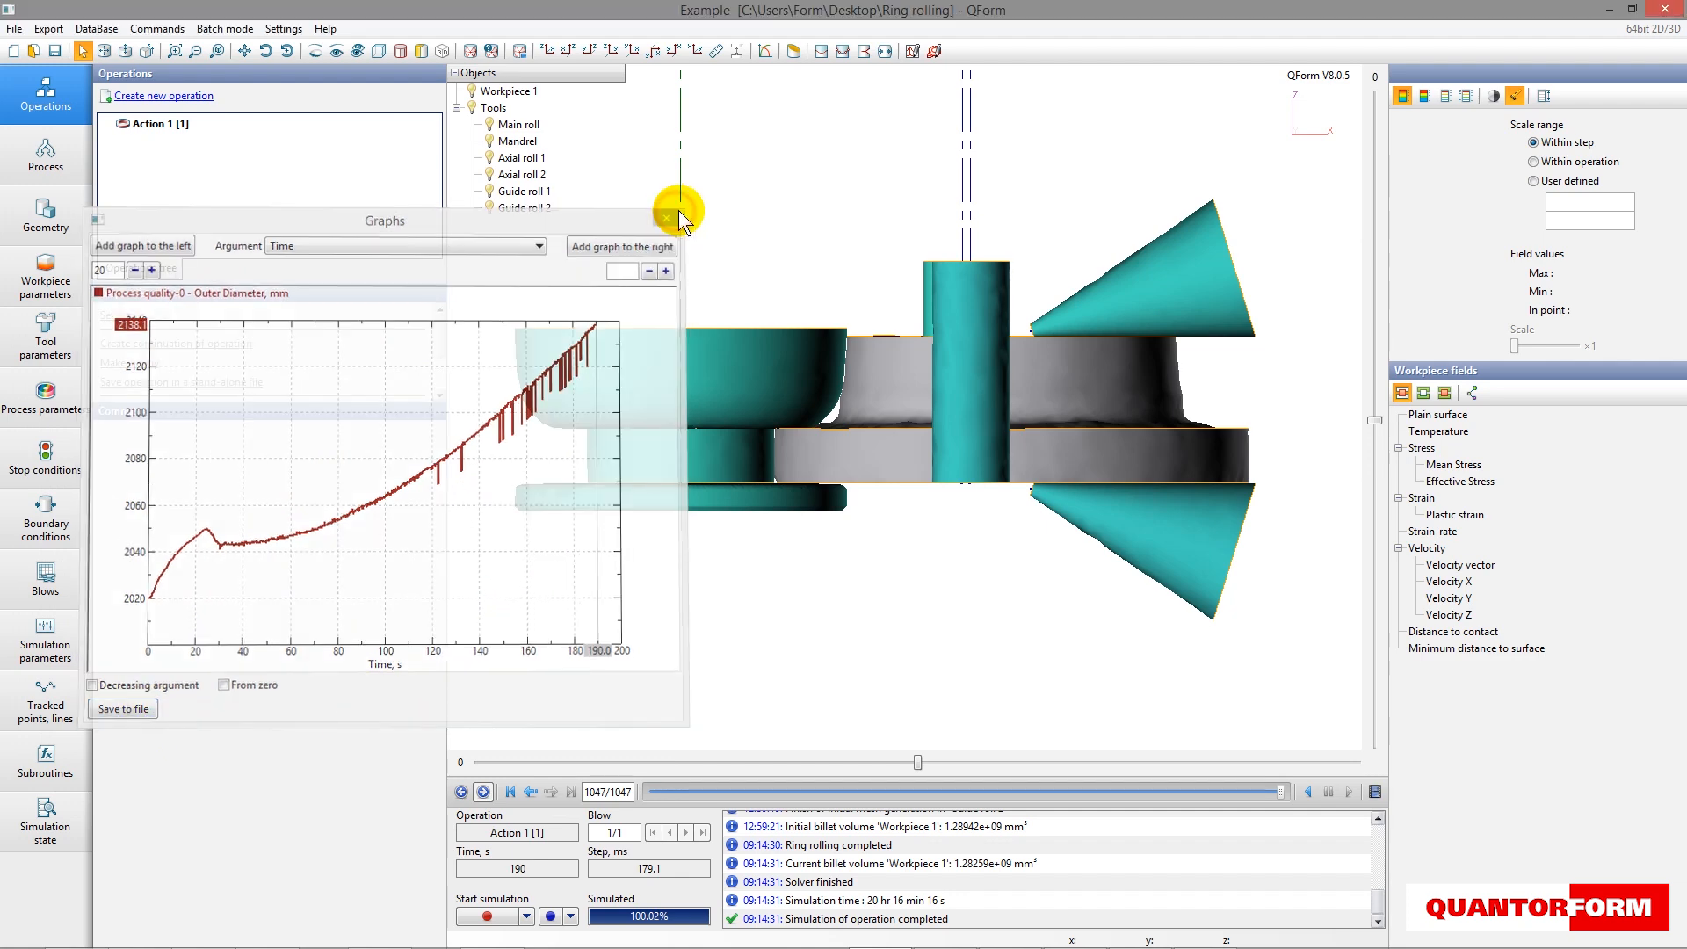
- Hide Guide roll 1 and Guide roll 2 in the model view
{"action": "right_click_drag", "start_coordinate": [682, 209], "coordinate": [513, 230]}
{"action": "left_click", "coordinate": [490, 208]}
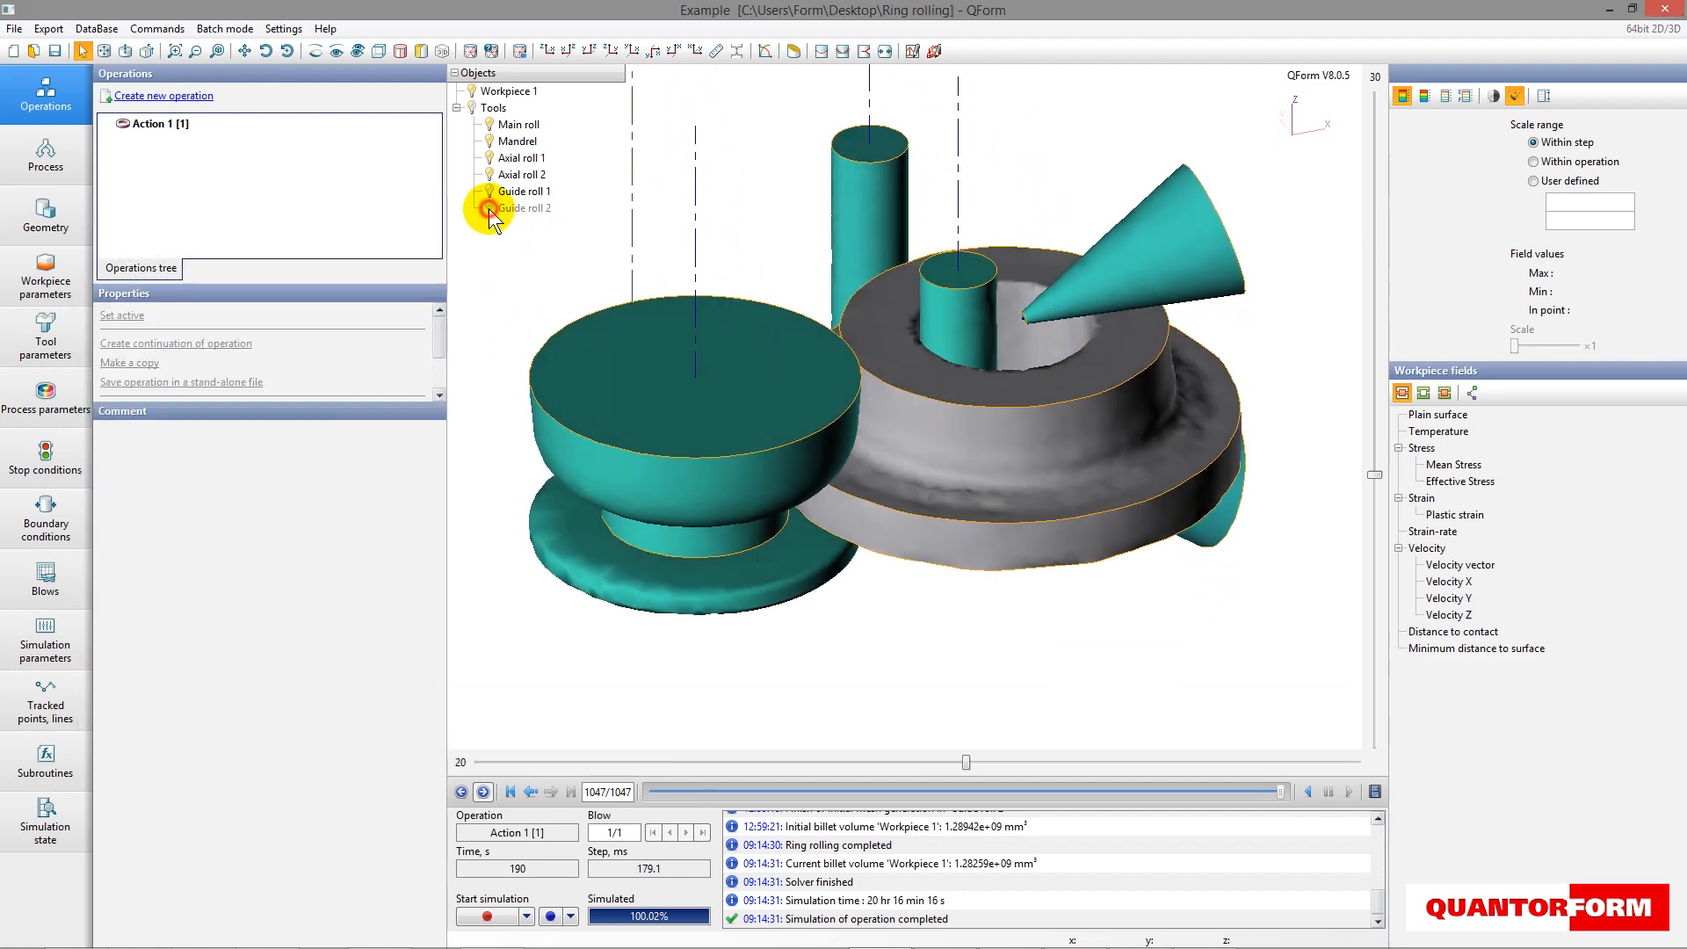
{"action": "left_click", "coordinate": [490, 192]}
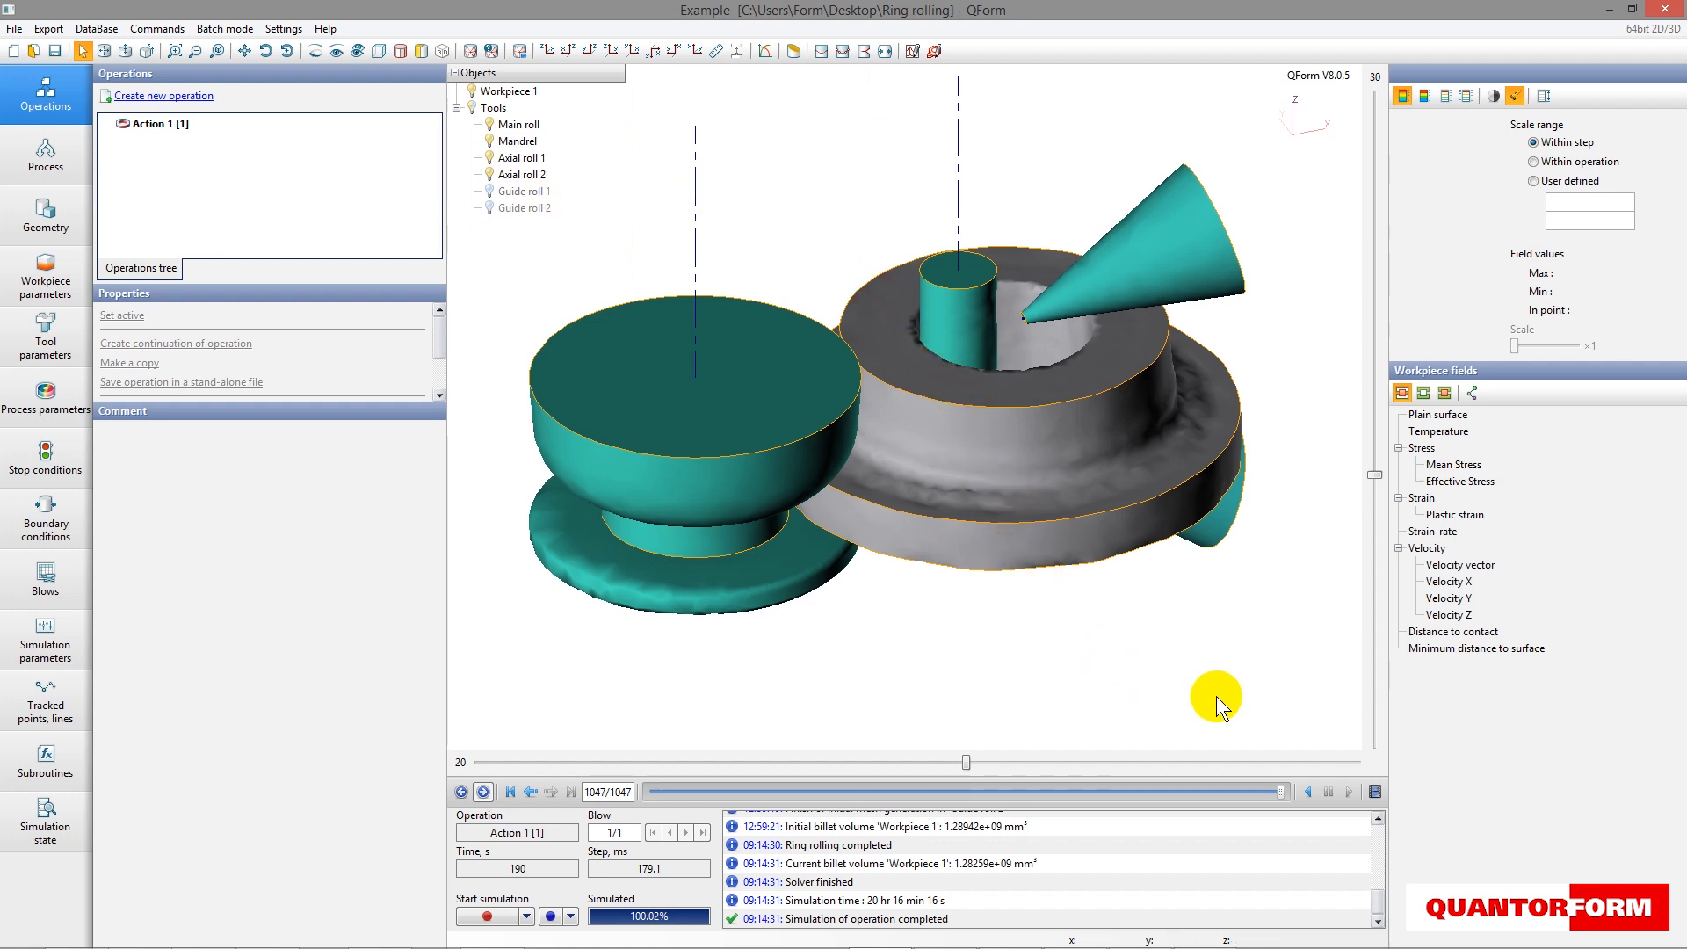
- Display the Plastic strain field on Workpiece 1, inspect it in a cross cut through the ring and close the cut
{"action": "right_click_drag", "start_coordinate": [1055, 476], "coordinate": [1199, 499]}
{"action": "left_click", "coordinate": [1152, 446]}
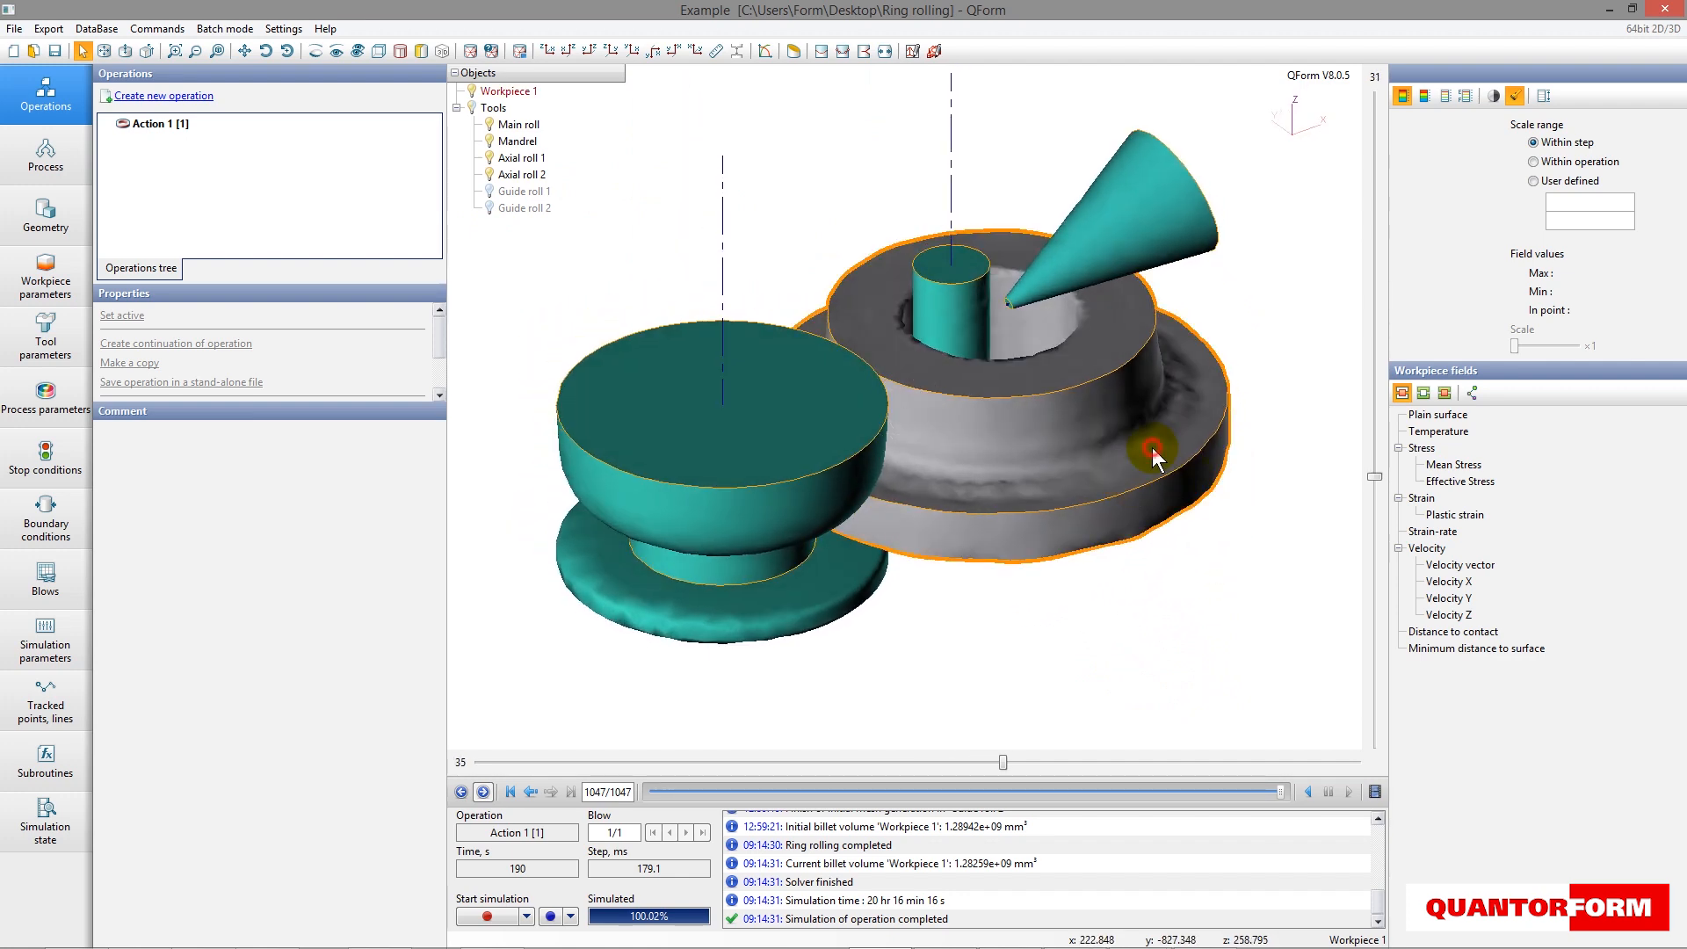
{"action": "left_click", "coordinate": [1450, 515]}
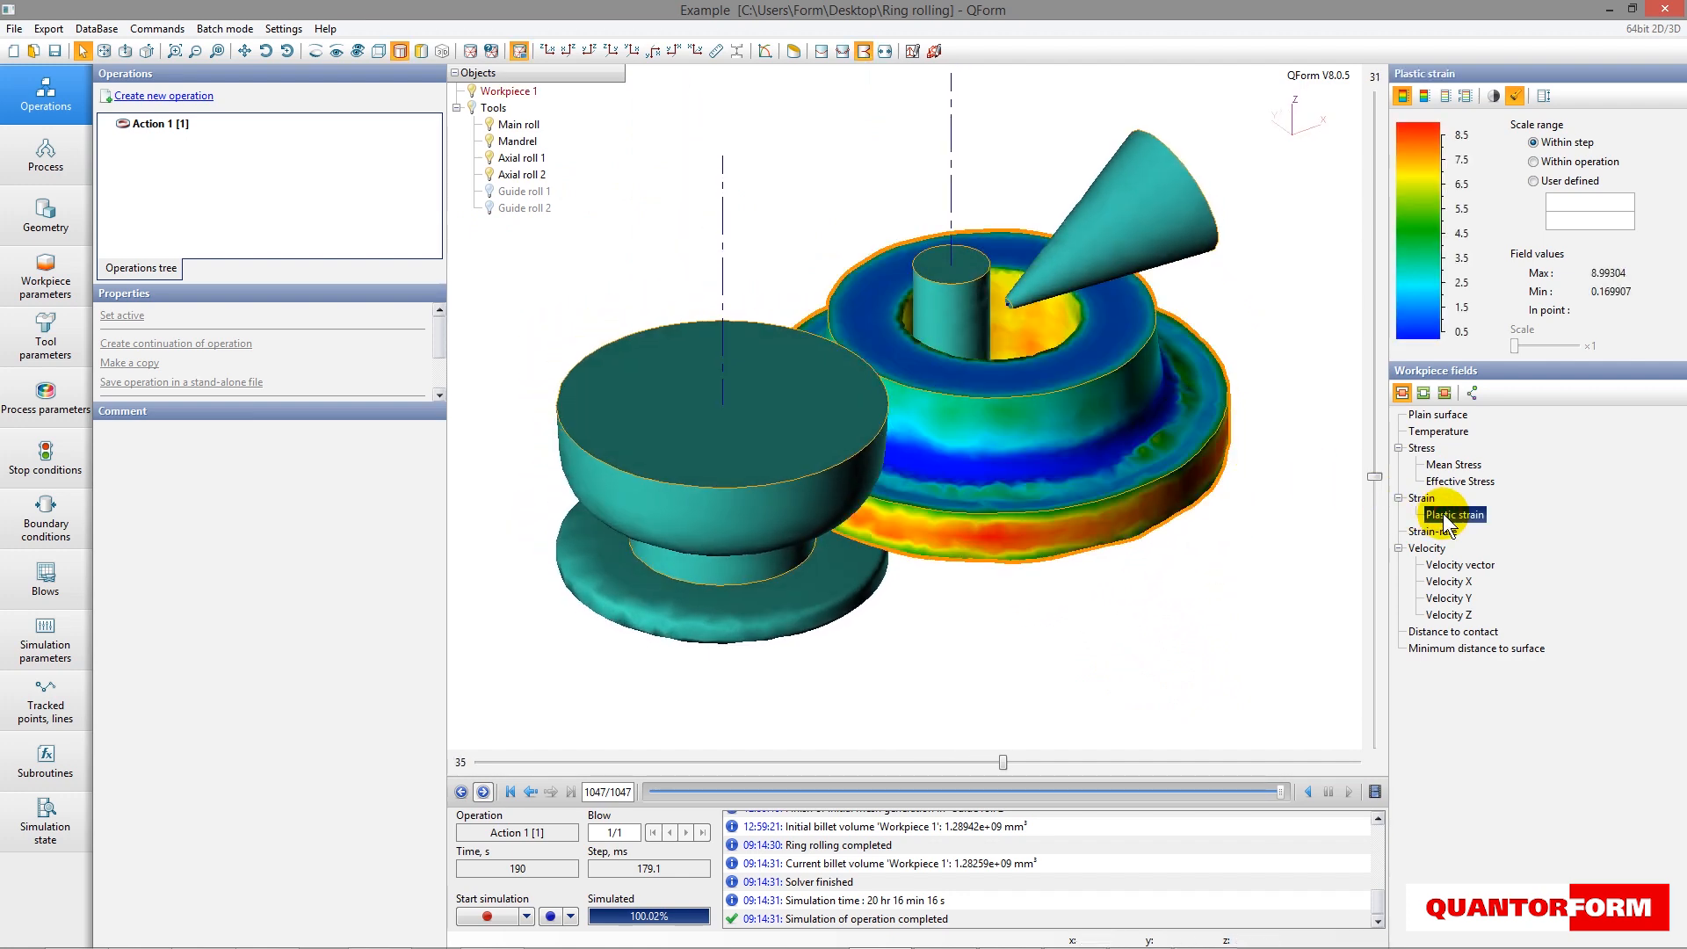
{"action": "left_click", "coordinate": [796, 54]}
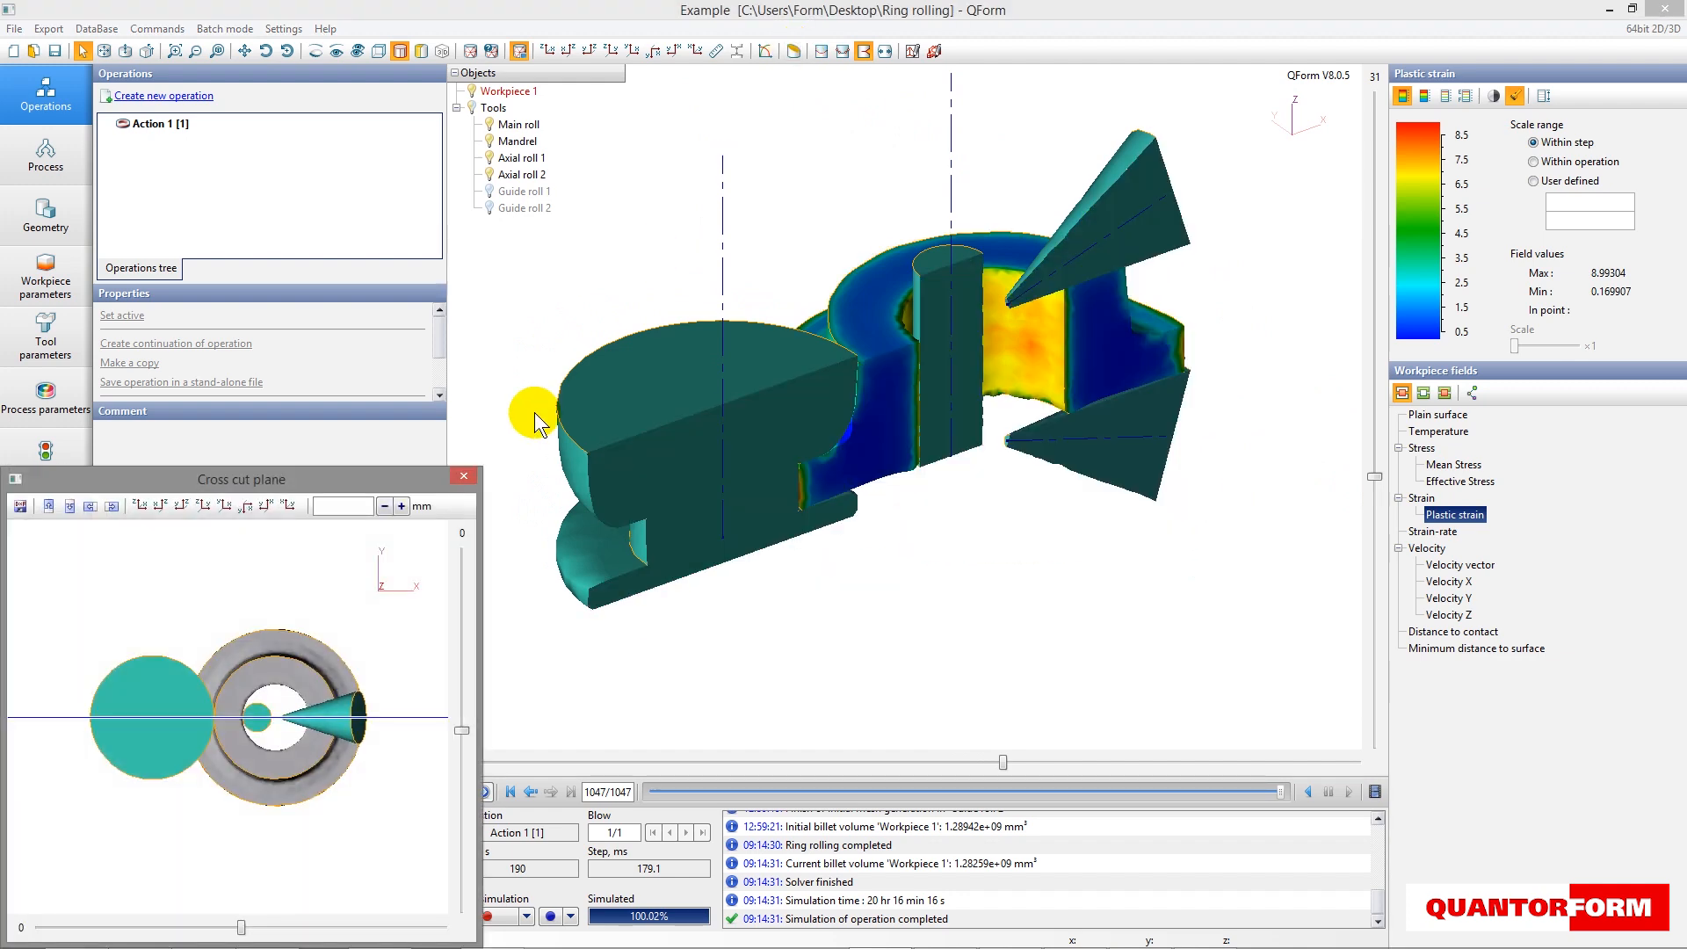
{"action": "left_click", "coordinate": [464, 476]}
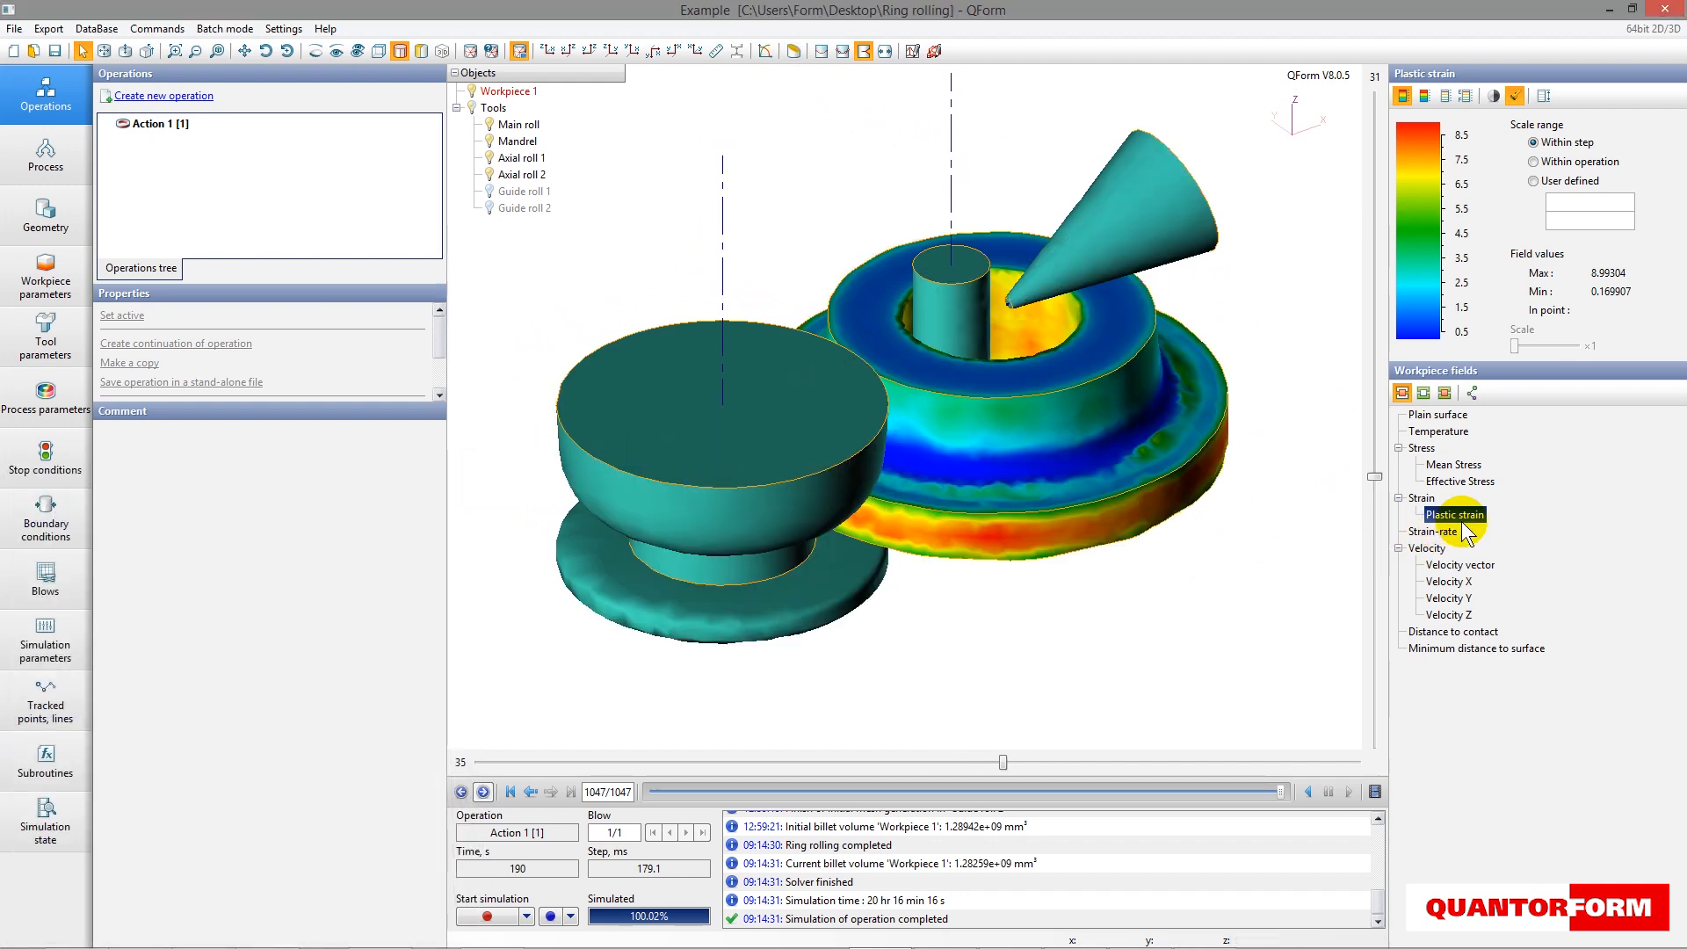
- Record the whole chain as a WMV video named clip with the legend, setting the clip time to 30 seconds
{"action": "left_click", "coordinate": [1374, 792]}
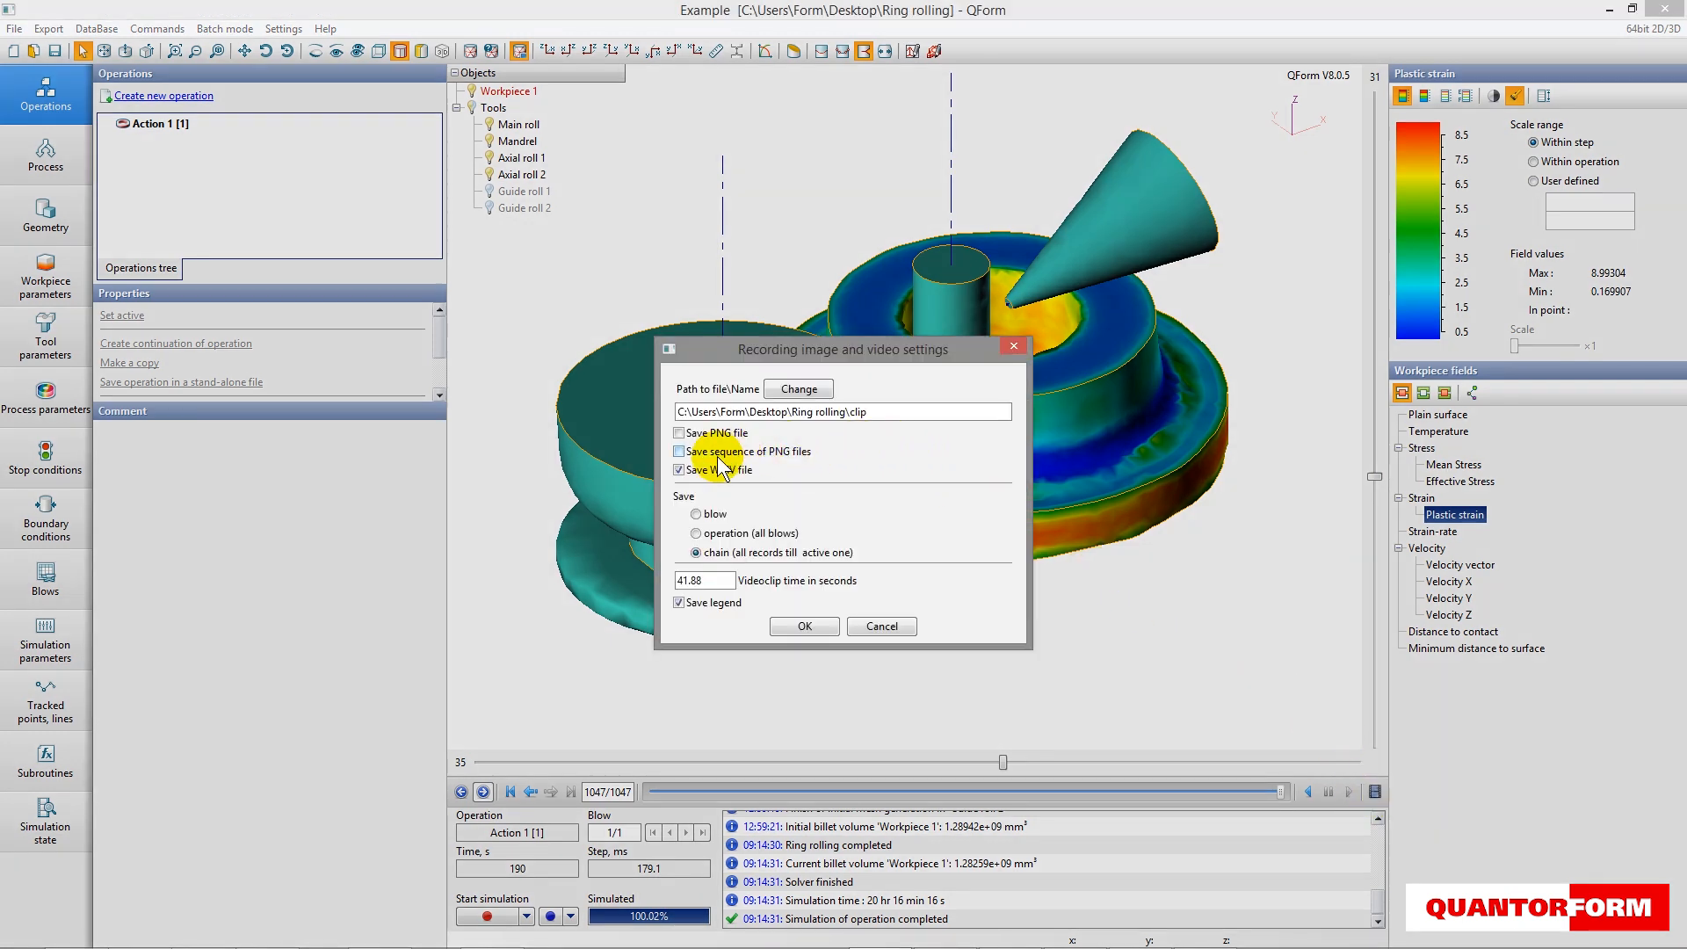
{"action": "mouse_move", "coordinate": [898, 410]}
{"action": "left_mouse_down"}
{"action": "mouse_move", "coordinate": [716, 411]}
{"action": "mouse_move", "coordinate": [907, 409]}
{"action": "left_mouse_up"}
{"action": "double_click", "coordinate": [709, 582]}
{"action": "type", "text": "30"}
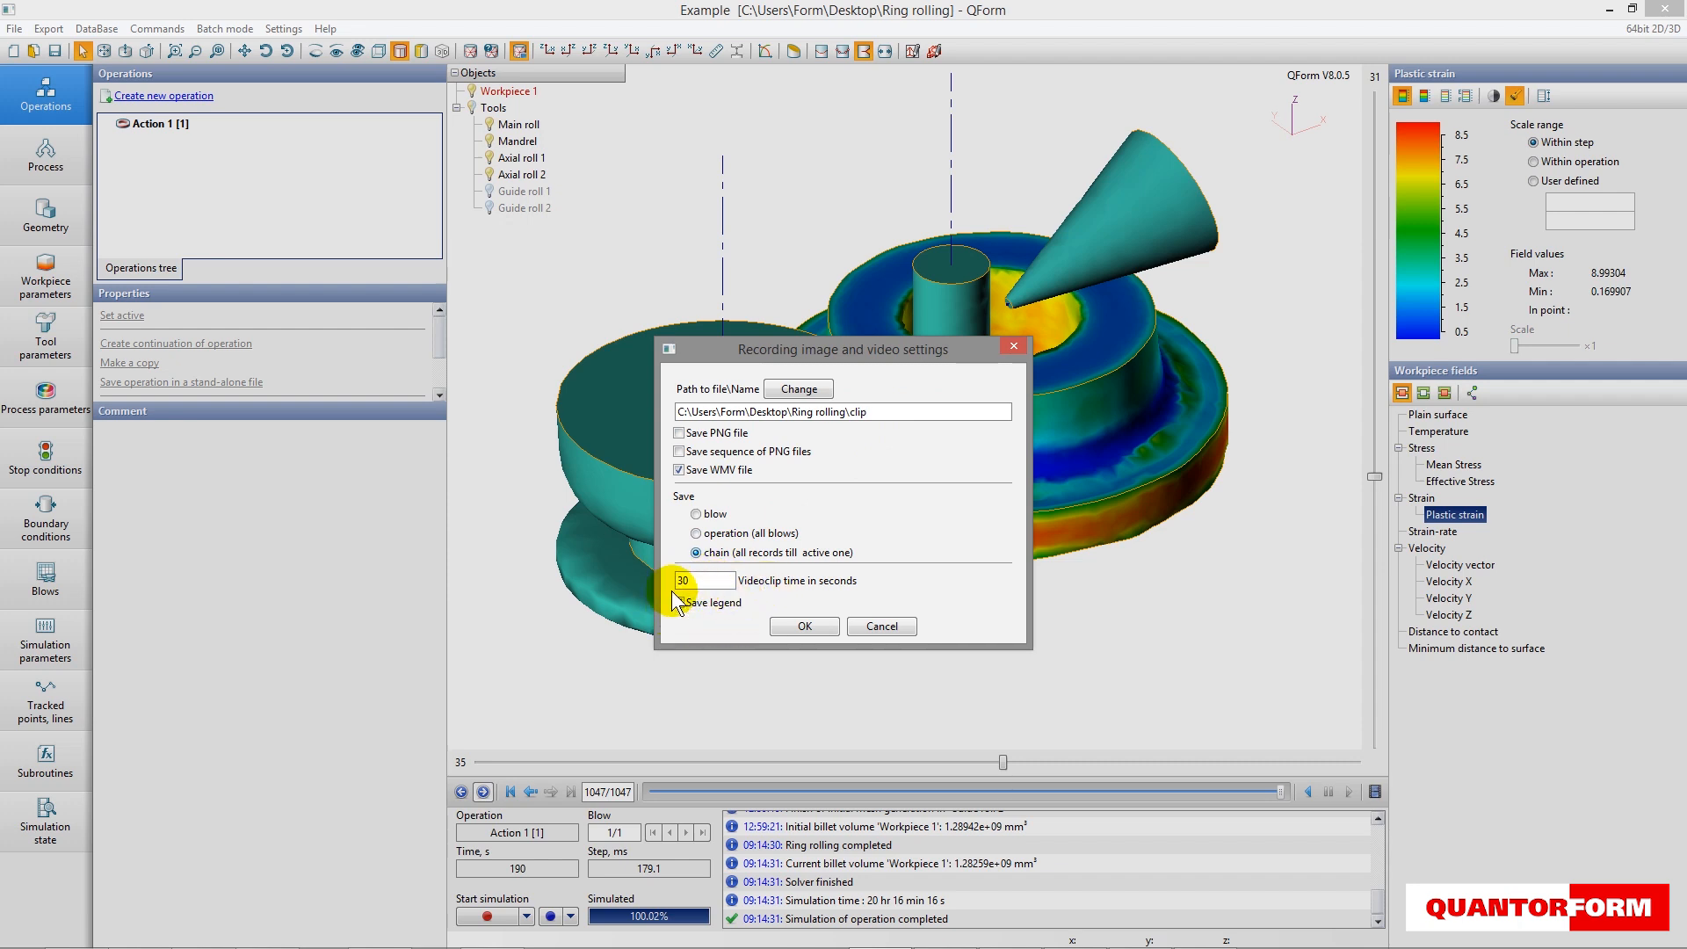
{"action": "left_click", "coordinate": [806, 626]}
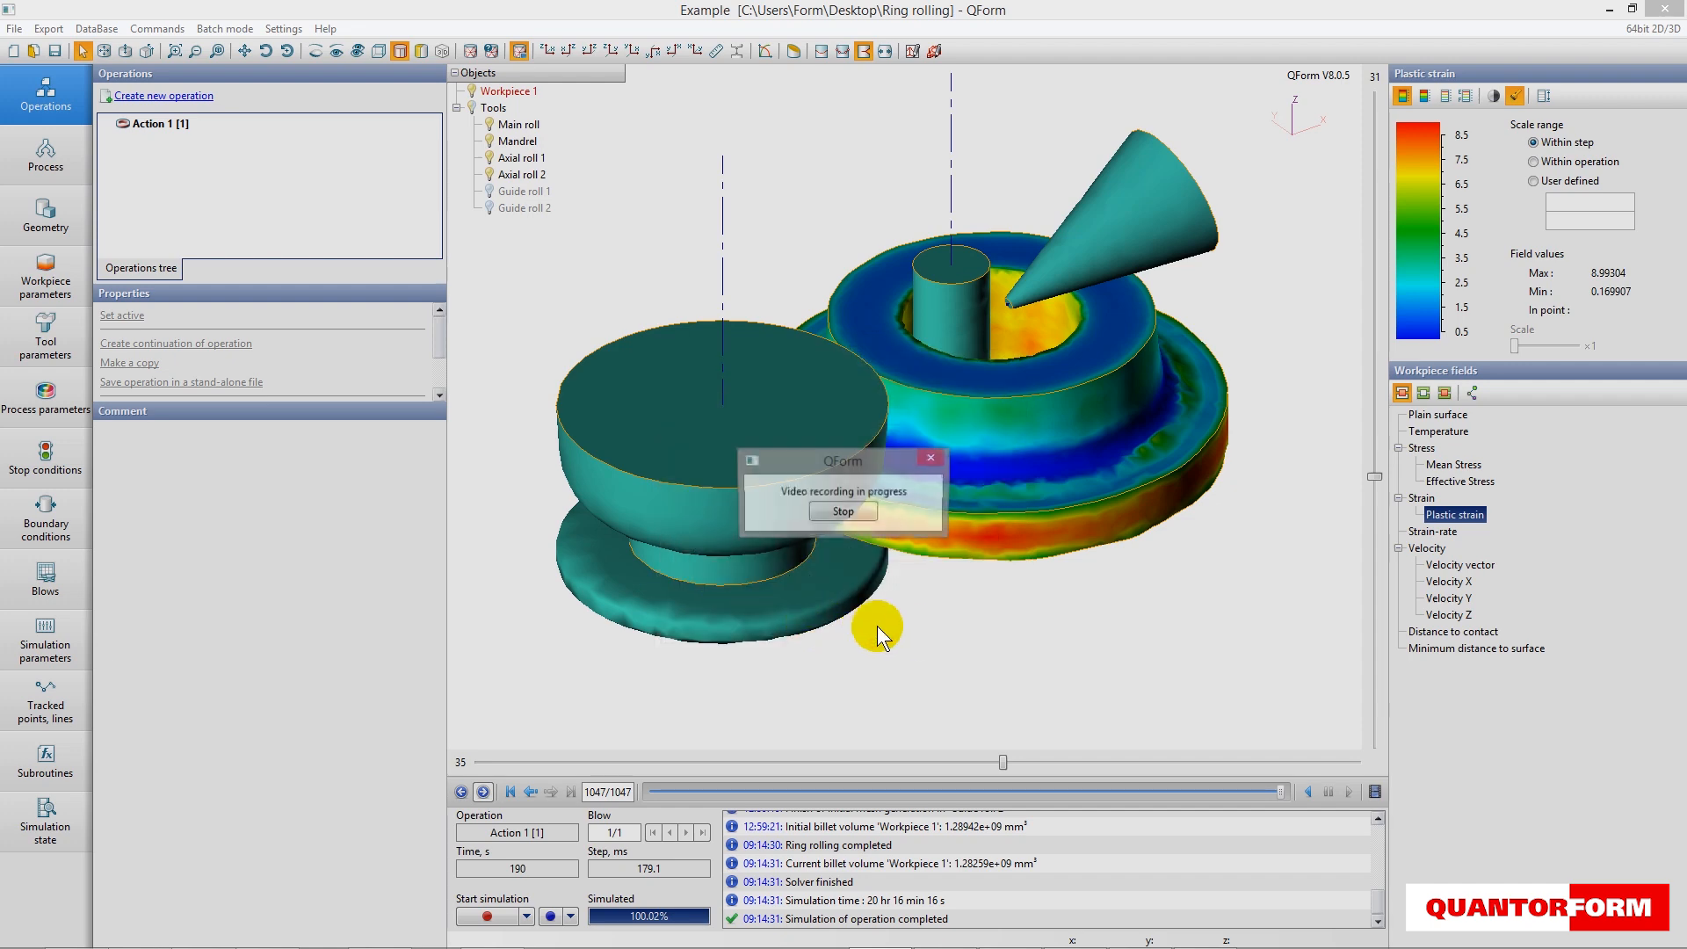